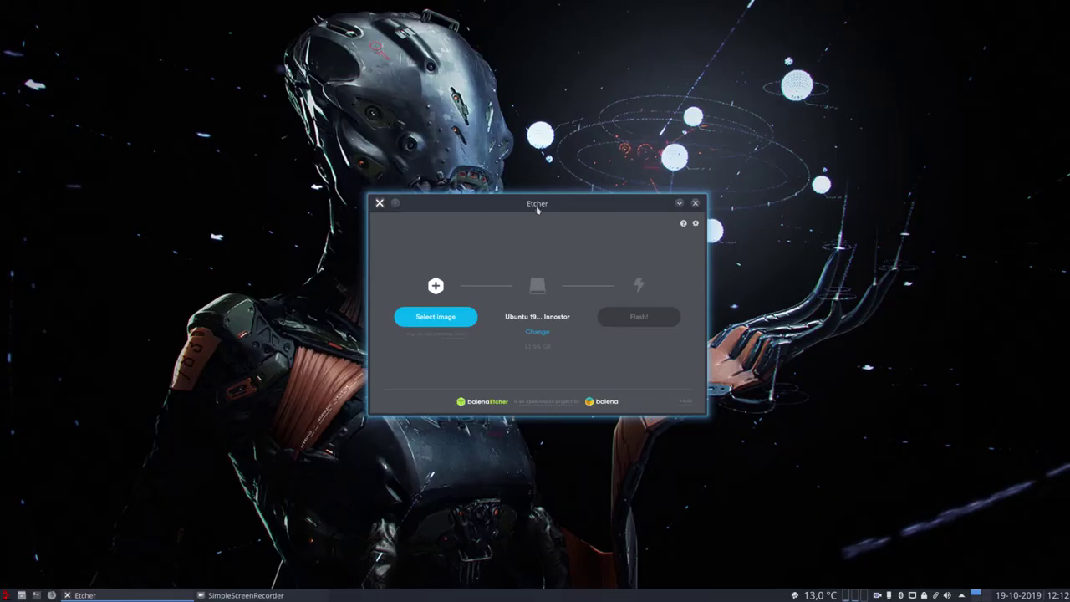
Step: Flash the Ubuntu 19.10 desktop amd64 ISO from Downloads to the selected Innostor USB drive, entering the superuser password to authorize it
{"action": "left_click", "coordinate": [445, 317]}
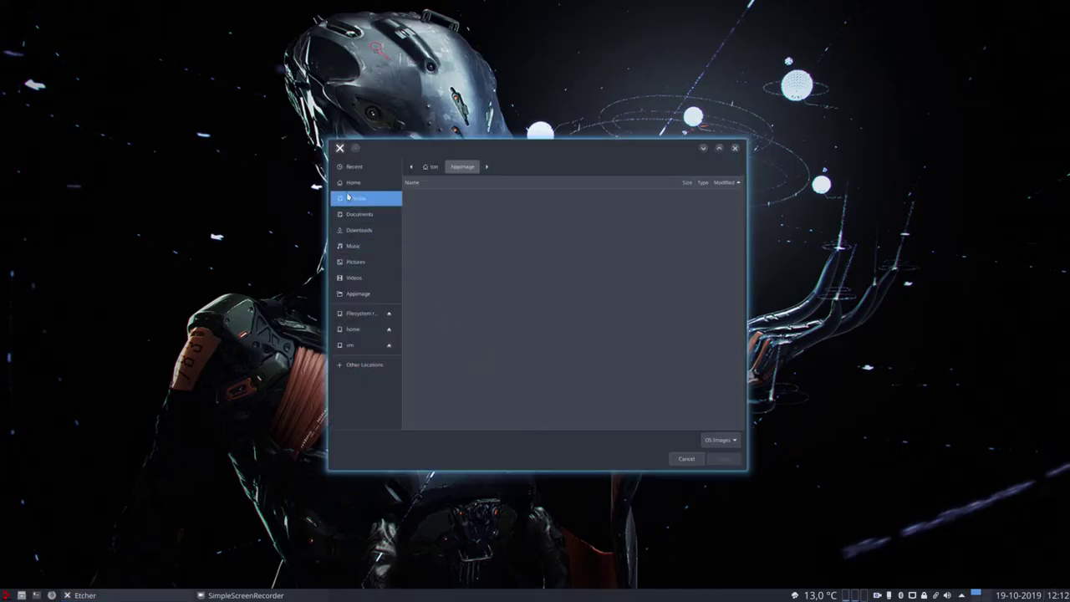
{"action": "left_click", "coordinate": [360, 230]}
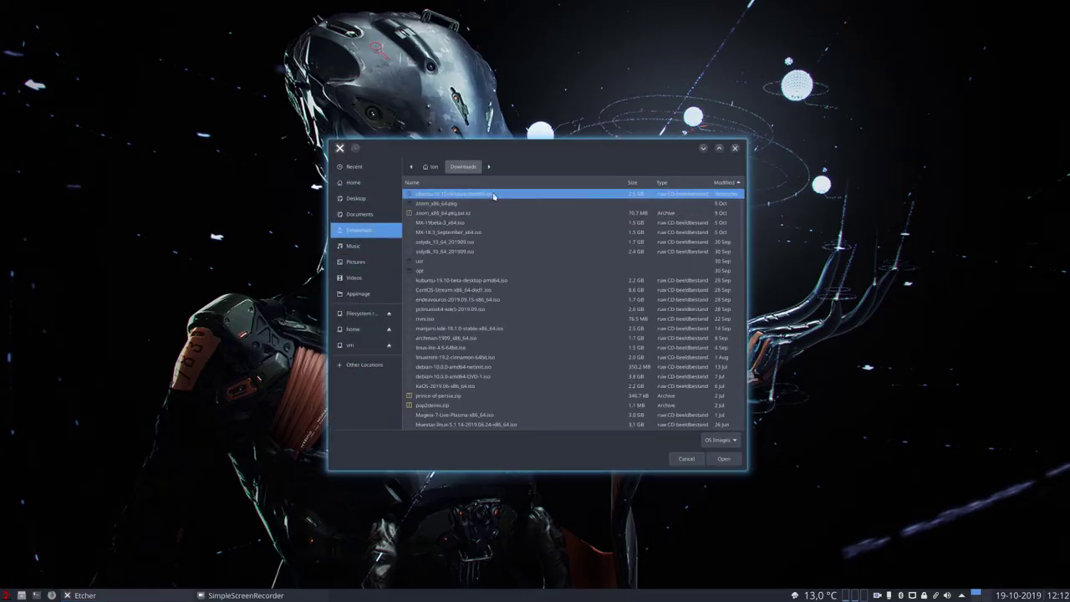
{"action": "left_click", "coordinate": [734, 459]}
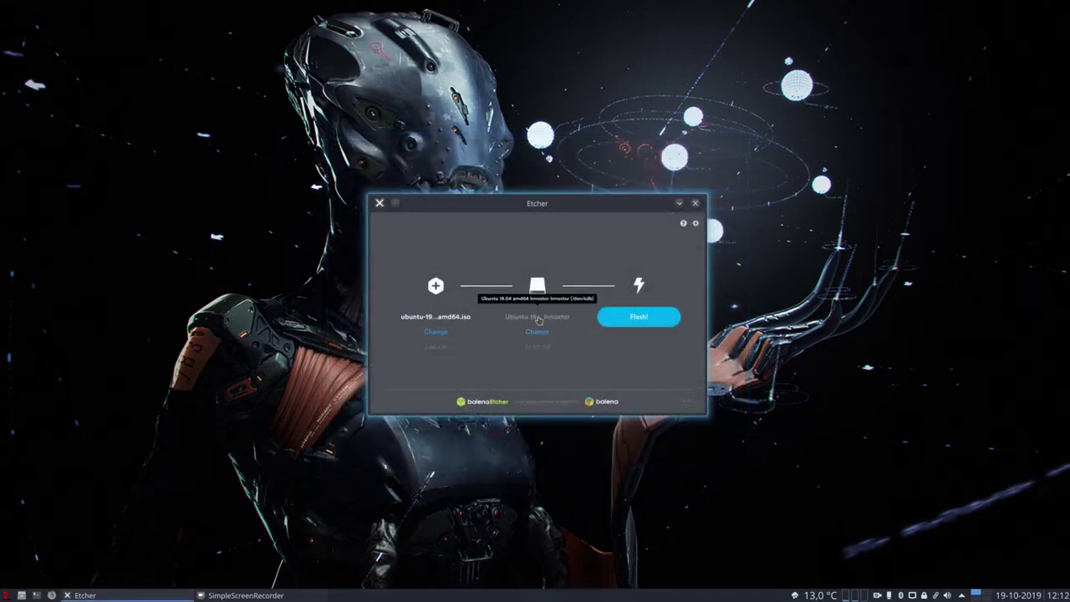
{"action": "left_click", "coordinate": [643, 317]}
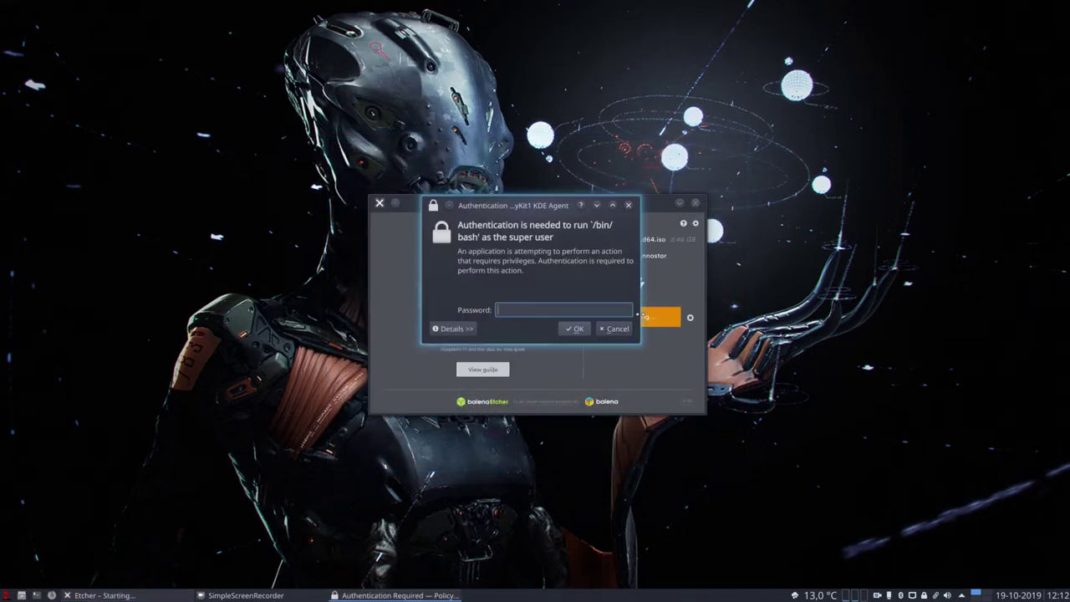
{"action": "type", "text": "********"}
{"action": "key", "text": "Return"}
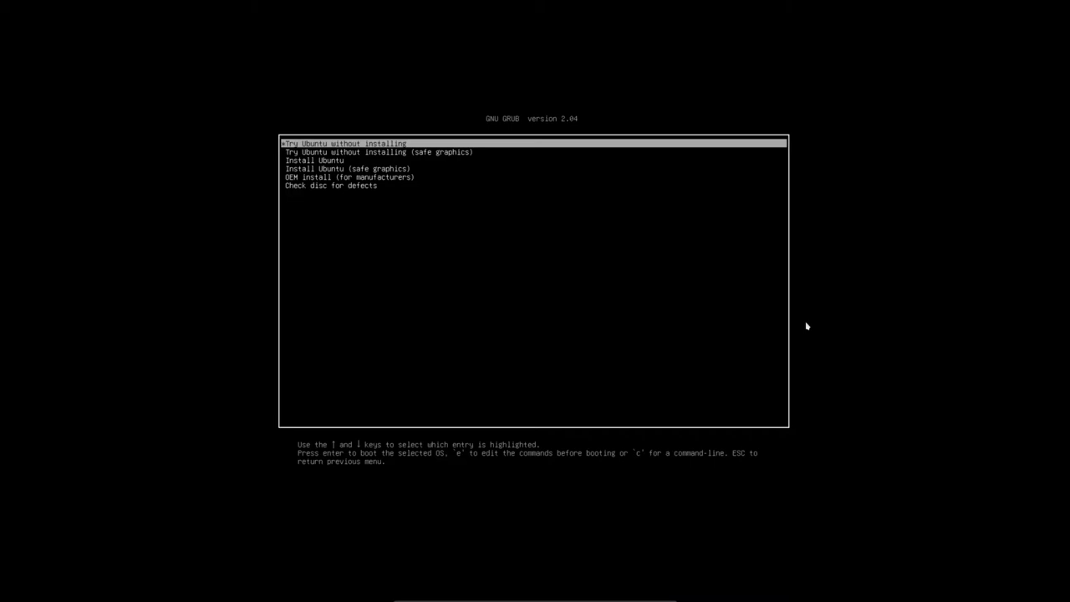
Step: Boot the machine with the Install Ubuntu entry of the GRUB menu
{"action": "key", "text": "Down"}
{"action": "key", "text": "Down"}
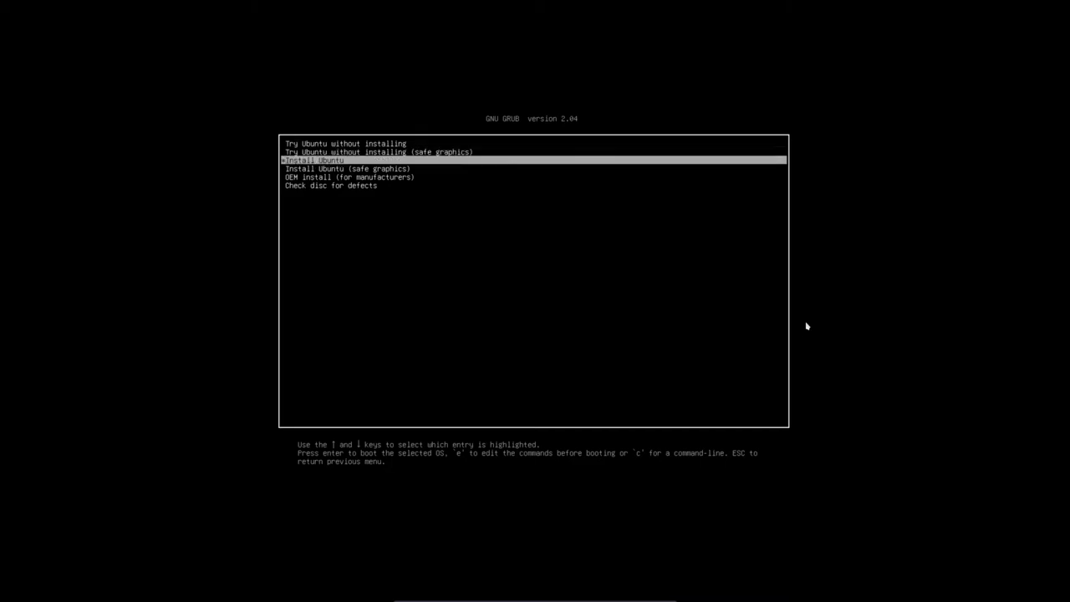
{"action": "key", "text": "Return"}
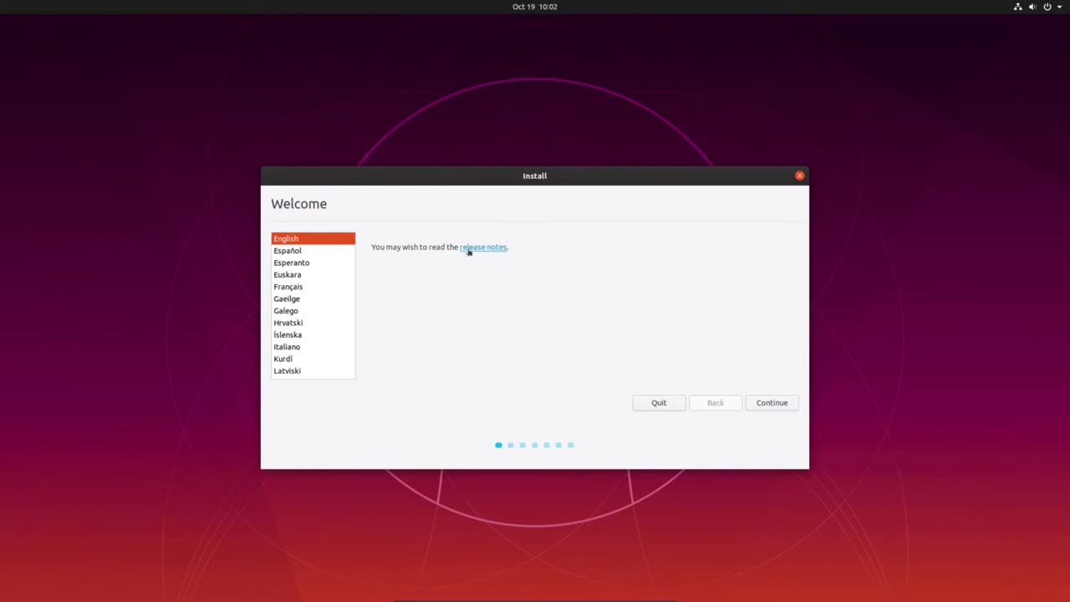
Step: Accept English as the installer language and set the keyboard layout to English (US) - English (US, euro on 5)
{"action": "left_click", "coordinate": [771, 407]}
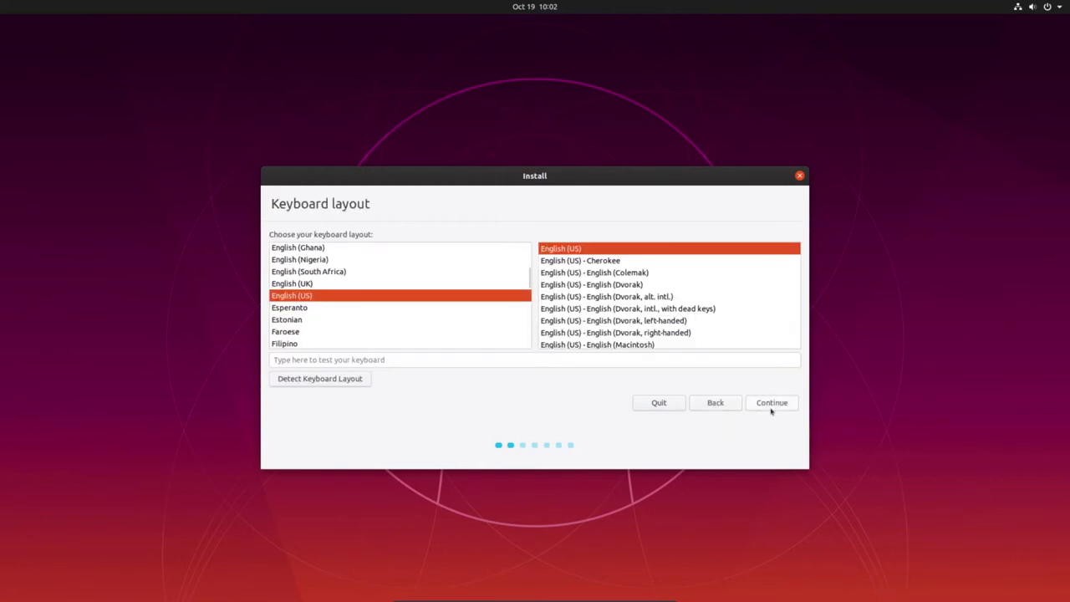
{"action": "scroll", "coordinate": [666, 333], "scroll_direction": "down", "scroll_amount": 3}
{"action": "left_click", "coordinate": [654, 317]}
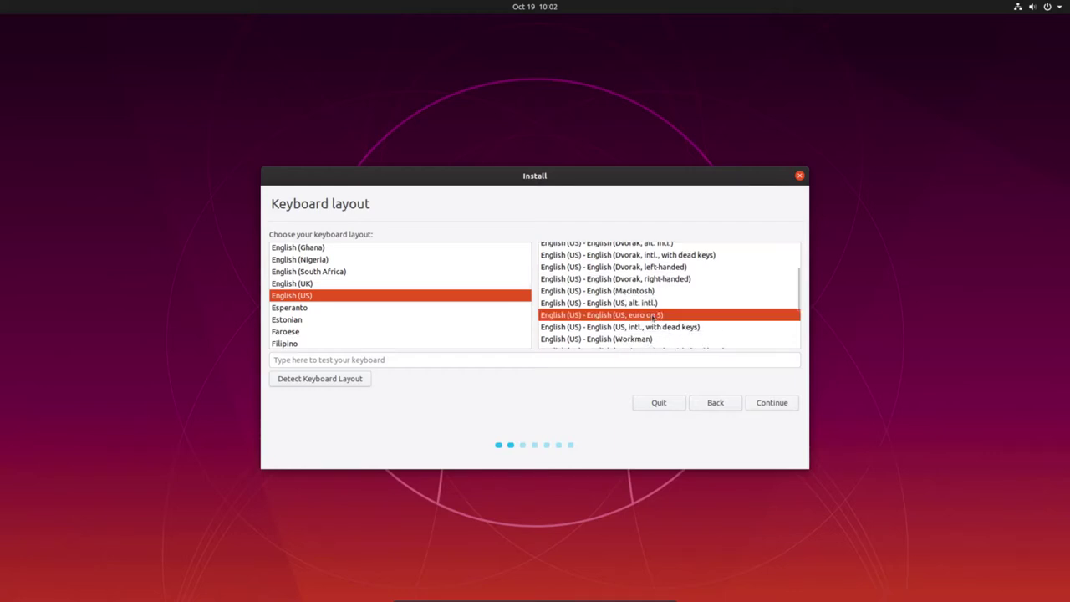
{"action": "left_click", "coordinate": [774, 407]}
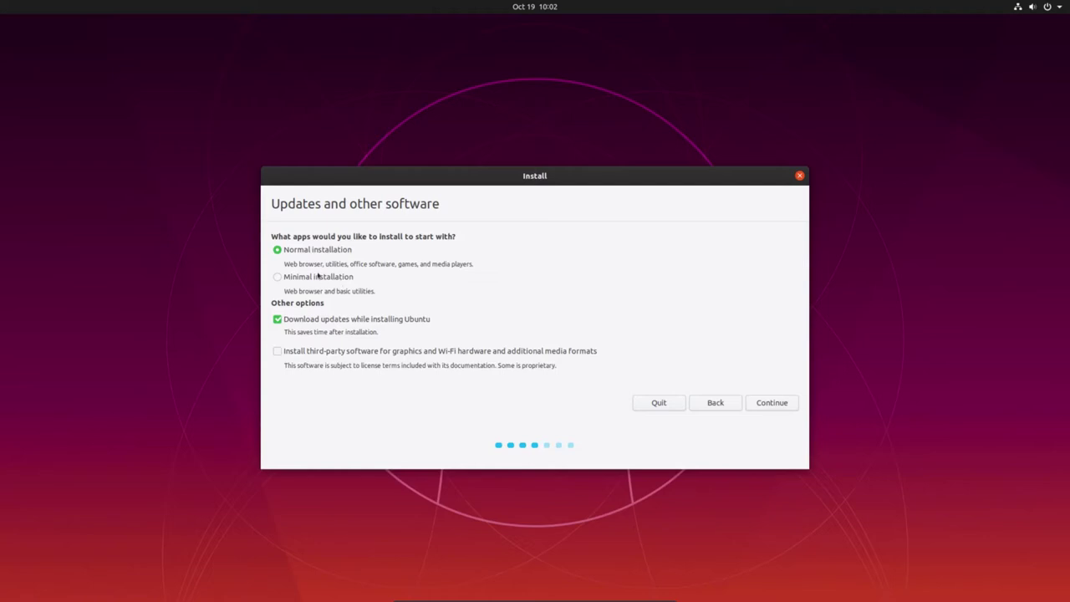
Step: Choose Minimal installation with third-party software for graphics and Wi-Fi hardware and additional media formats
{"action": "left_click", "coordinate": [318, 276]}
{"action": "left_click", "coordinate": [455, 357]}
{"action": "left_click", "coordinate": [778, 405]}
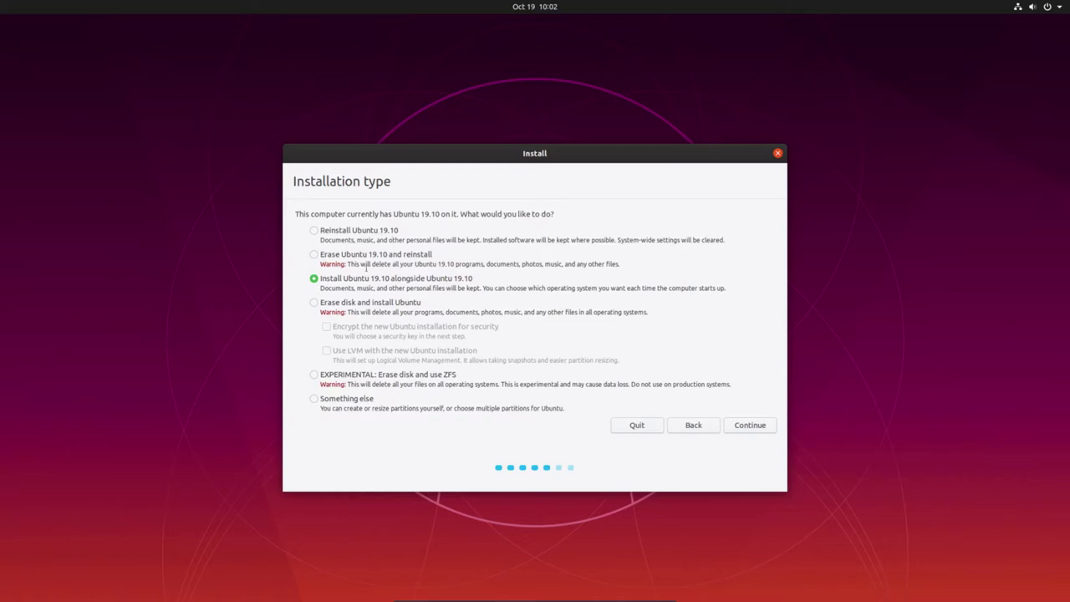
Step: Set the installation type to Erase Ubuntu 19.10 and reinstall, and agree to write the changes to disk
{"action": "left_click", "coordinate": [366, 258]}
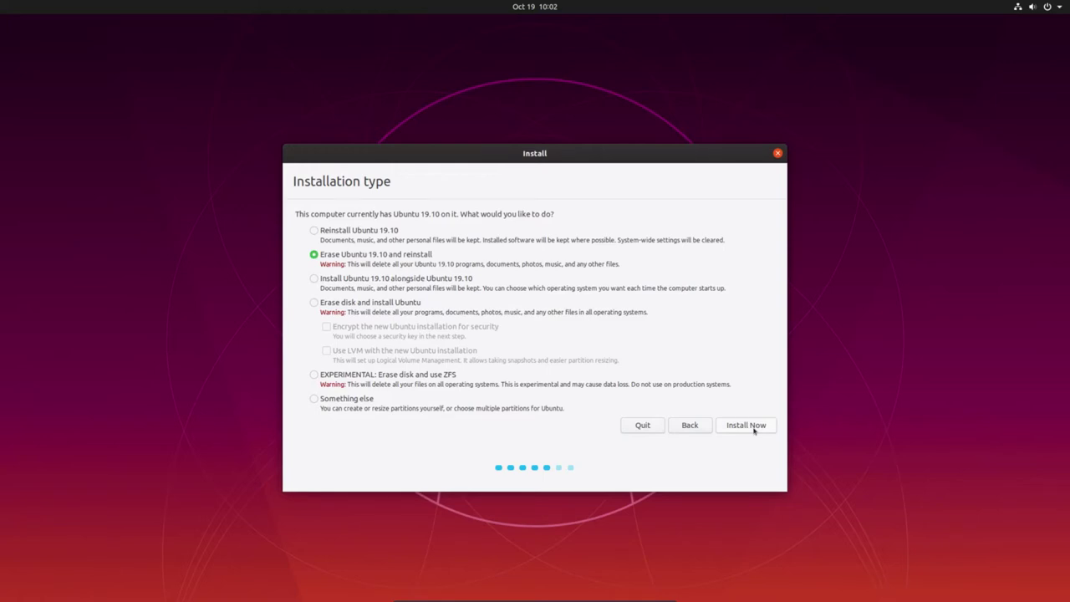
{"action": "left_click", "coordinate": [755, 428]}
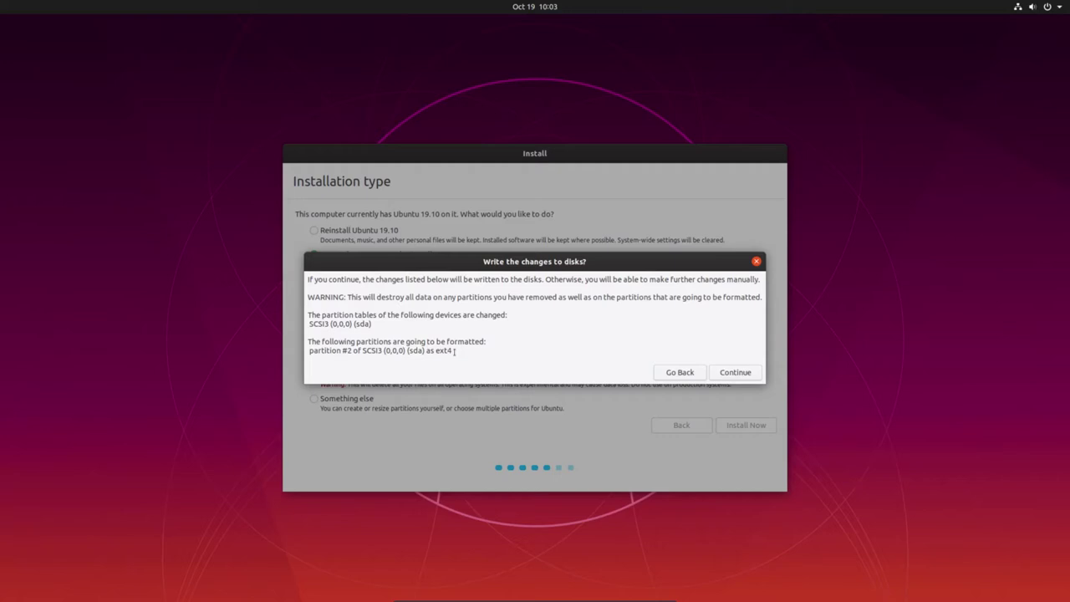
{"action": "left_click", "coordinate": [729, 372]}
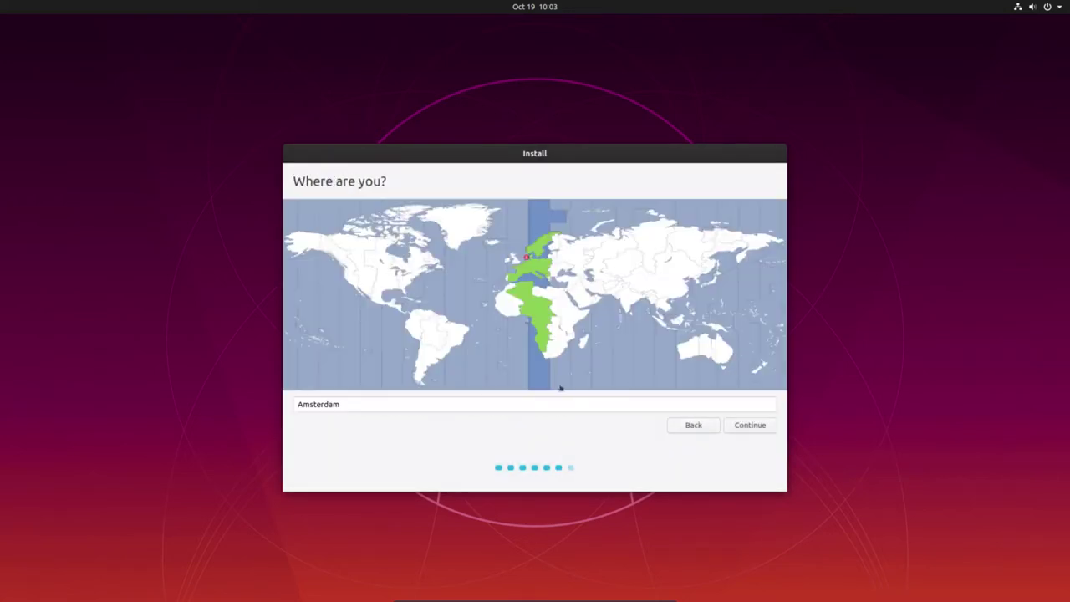
Step: Accept Amsterdam as the location, then enter the user's name and set the computer's name to UBL1910, keeping the suggested username
{"action": "left_click", "coordinate": [770, 426]}
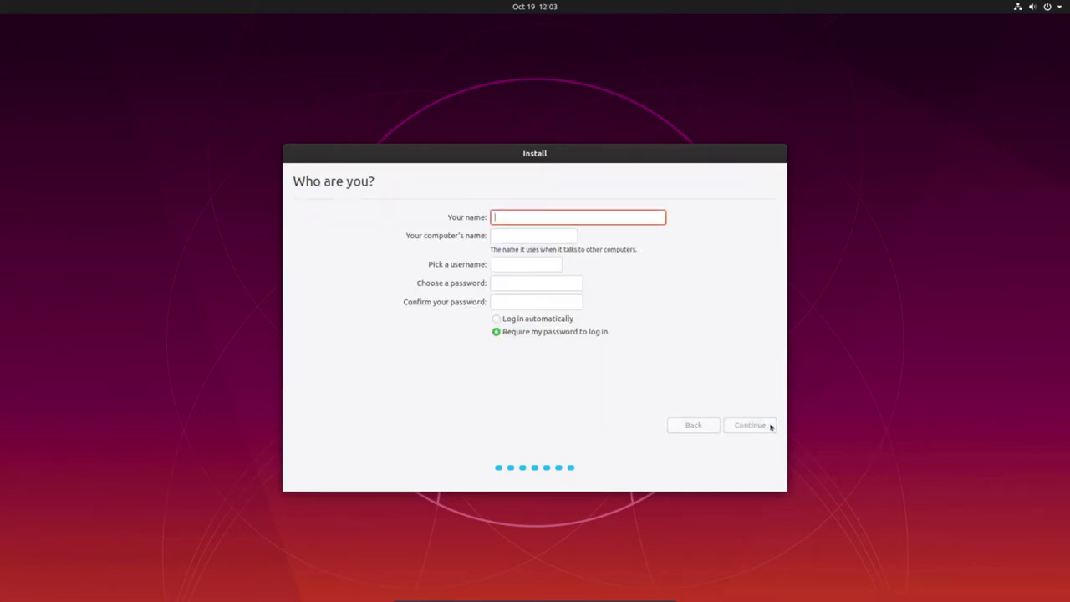
{"action": "type", "text": "Ton"}
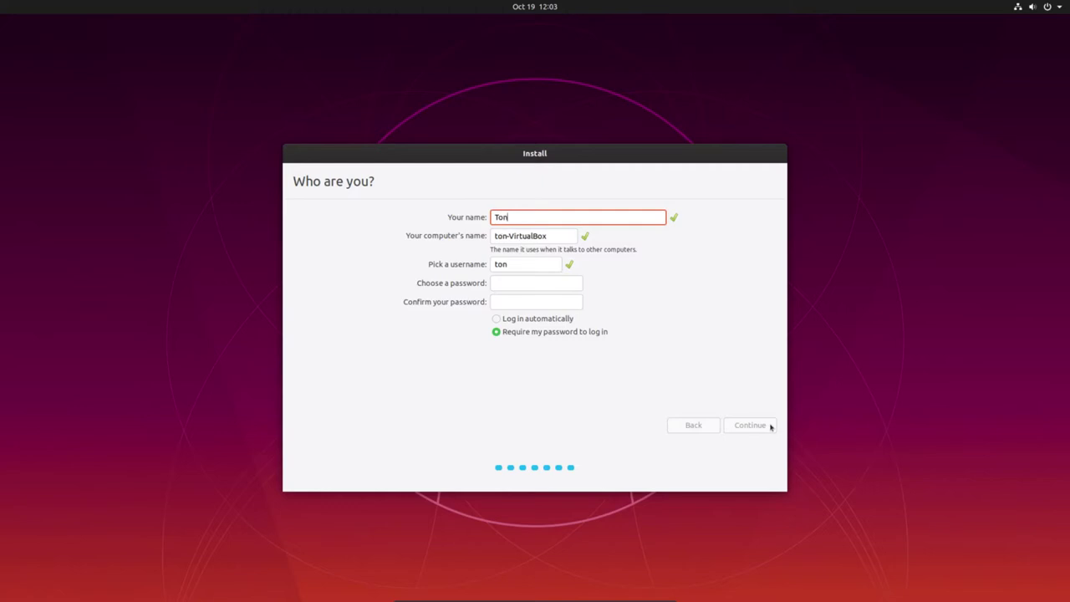
{"action": "key", "text": "Tab"}
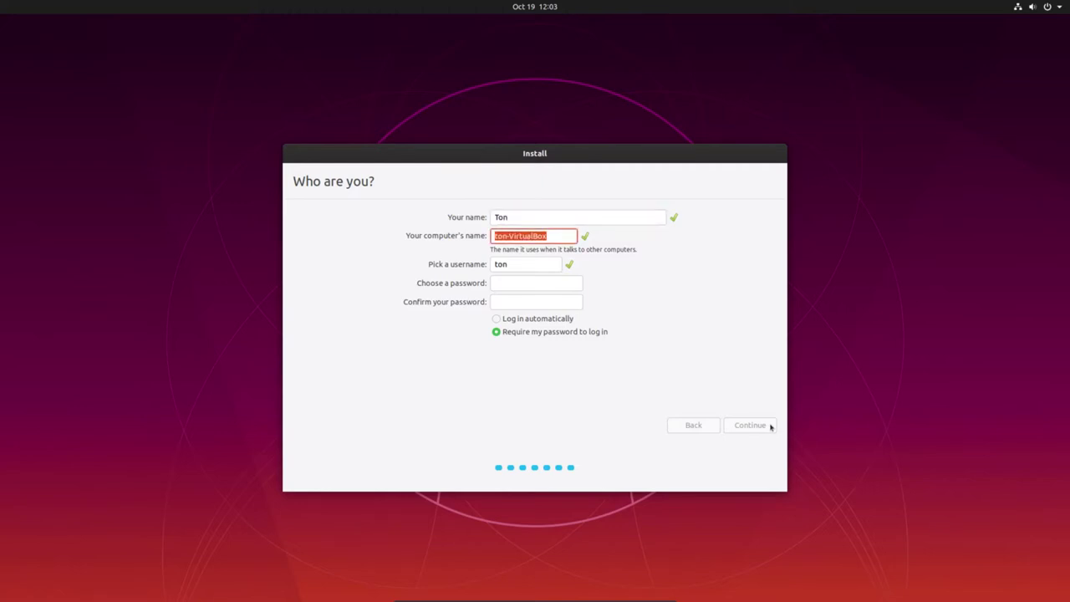
{"action": "type", "text": "UBL1910"}
{"action": "key", "text": "Tab"}
{"action": "key", "text": "Tab"}
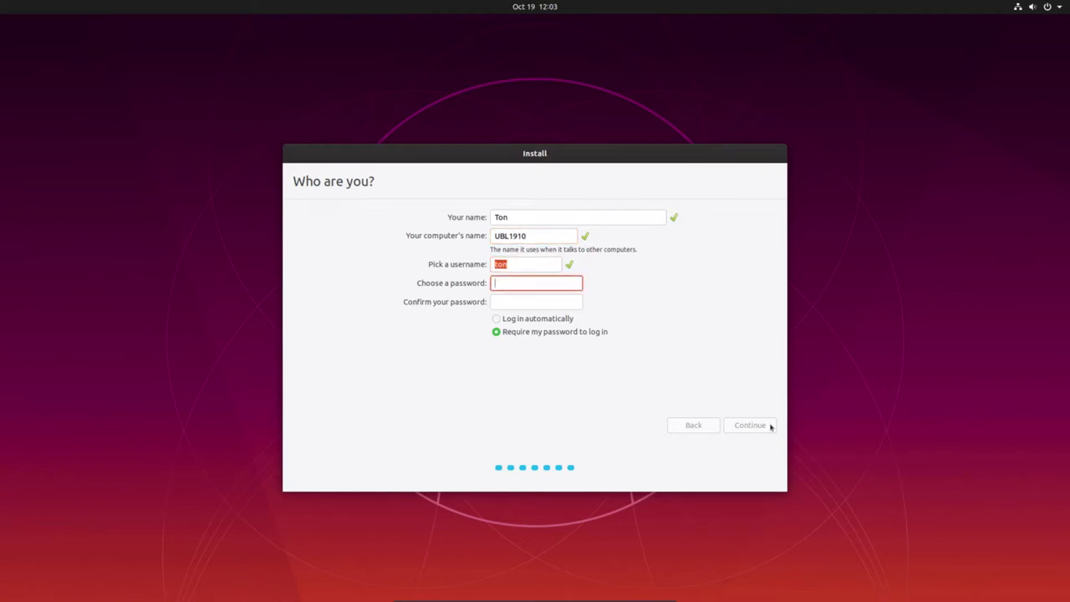
Step: Enter and confirm the account password, keep the password required at login, and continue the installation
{"action": "type", "text": "********"}
{"action": "key", "text": "Tab"}
{"action": "type", "text": "********"}
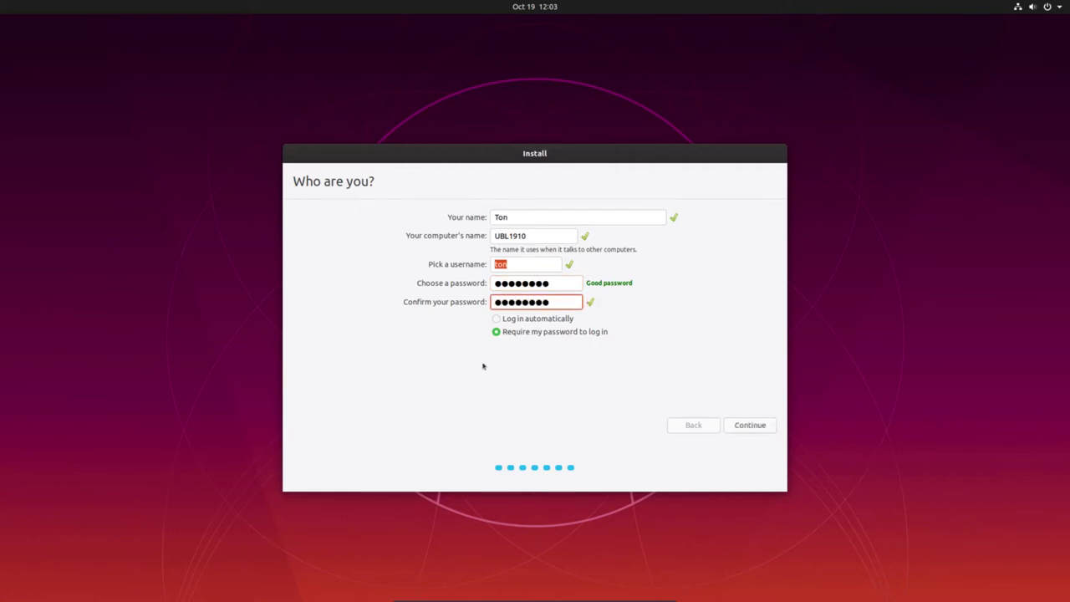
{"action": "left_click", "coordinate": [770, 431]}
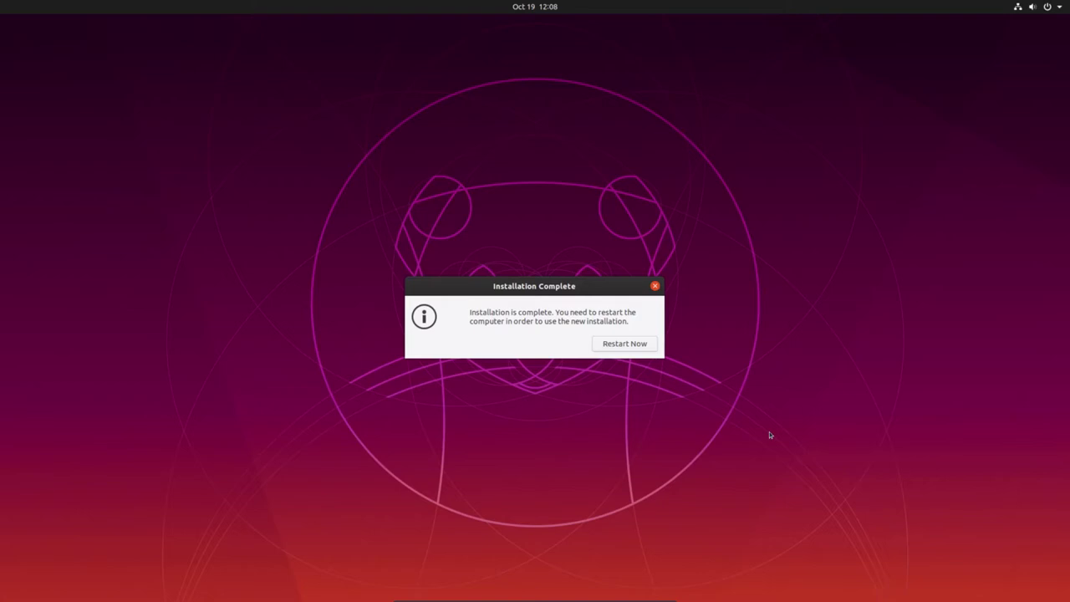
Step: Restart into the new Ubuntu installation and sign in to the created account with its password
{"action": "left_click", "coordinate": [639, 345]}
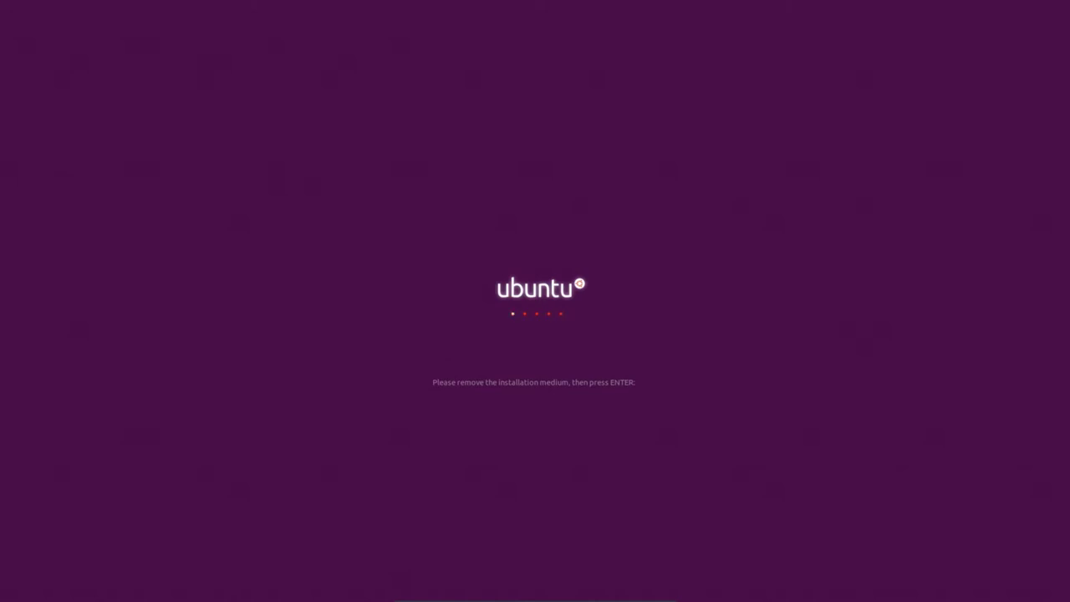
{"action": "key", "text": "Return"}
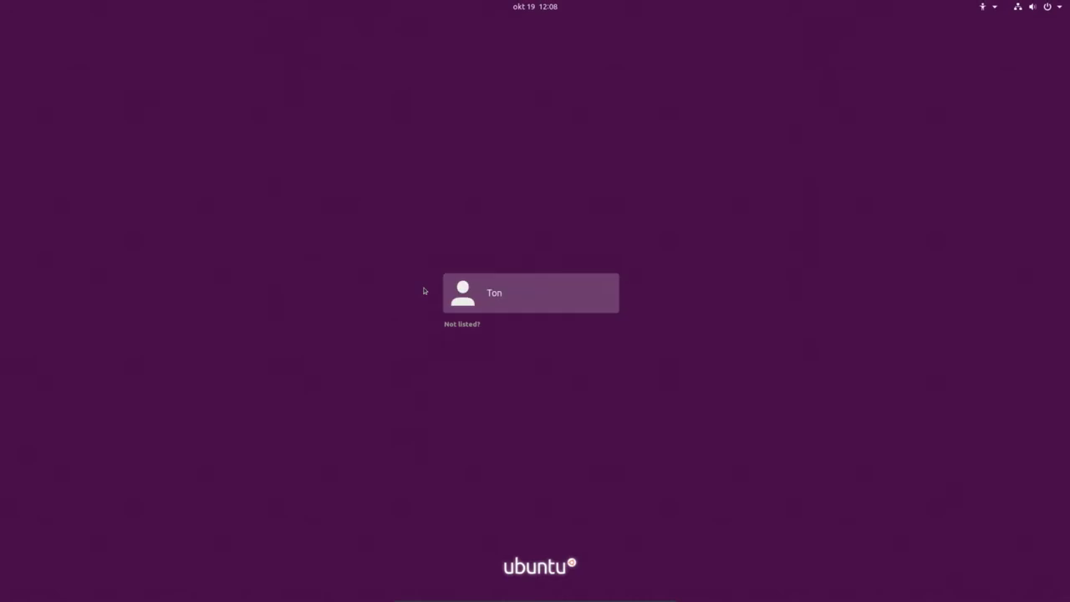
{"action": "key", "text": "Return"}
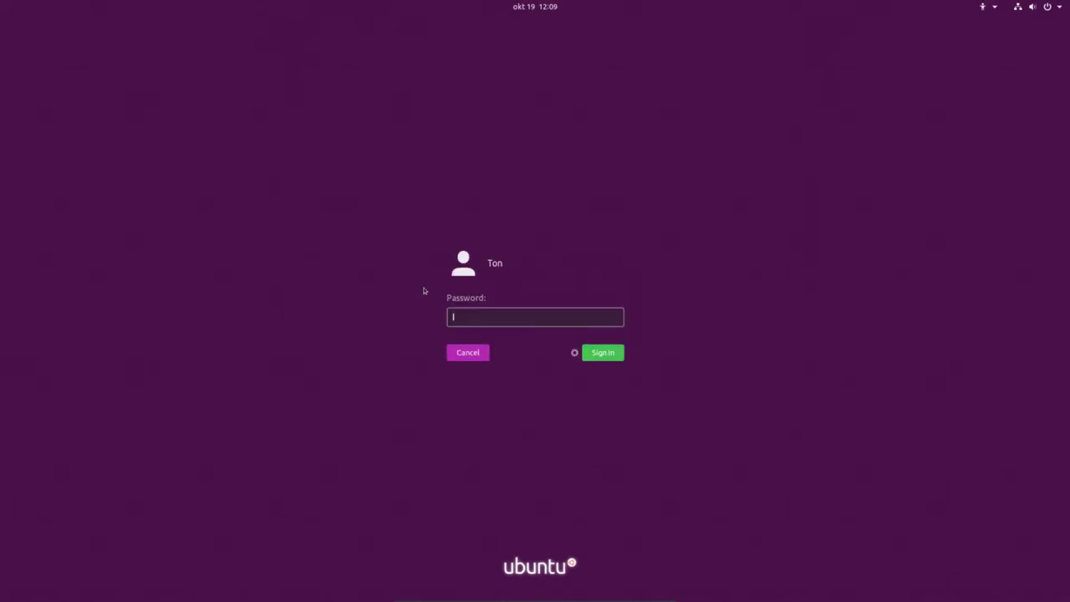
{"action": "type", "text": "********"}
{"action": "key", "text": "Return"}
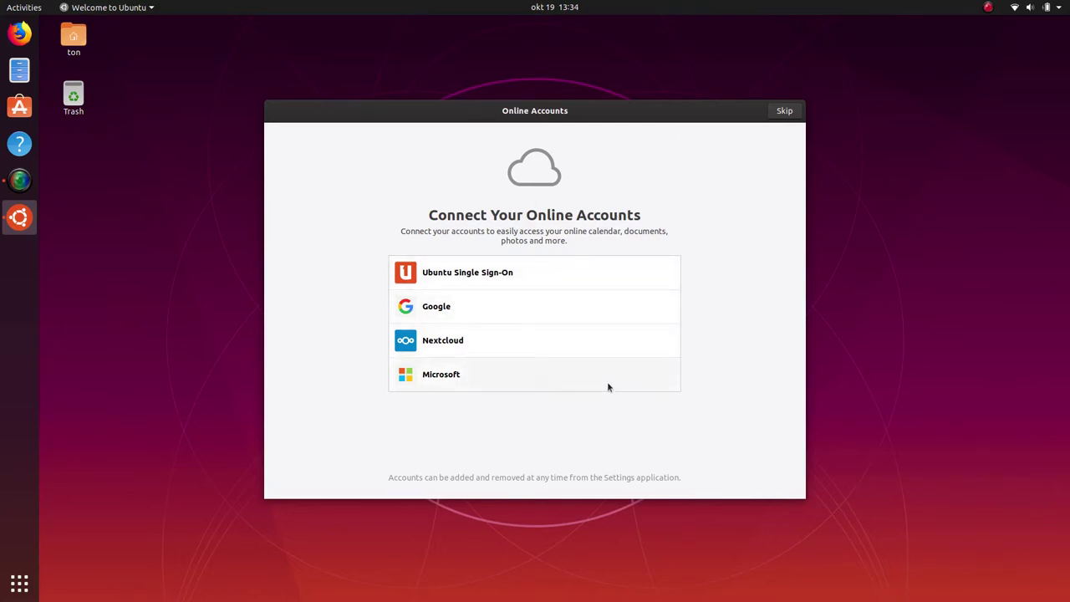
Step: Skip connecting online accounts in the Ubuntu welcome setup
{"action": "left_click", "coordinate": [785, 111]}
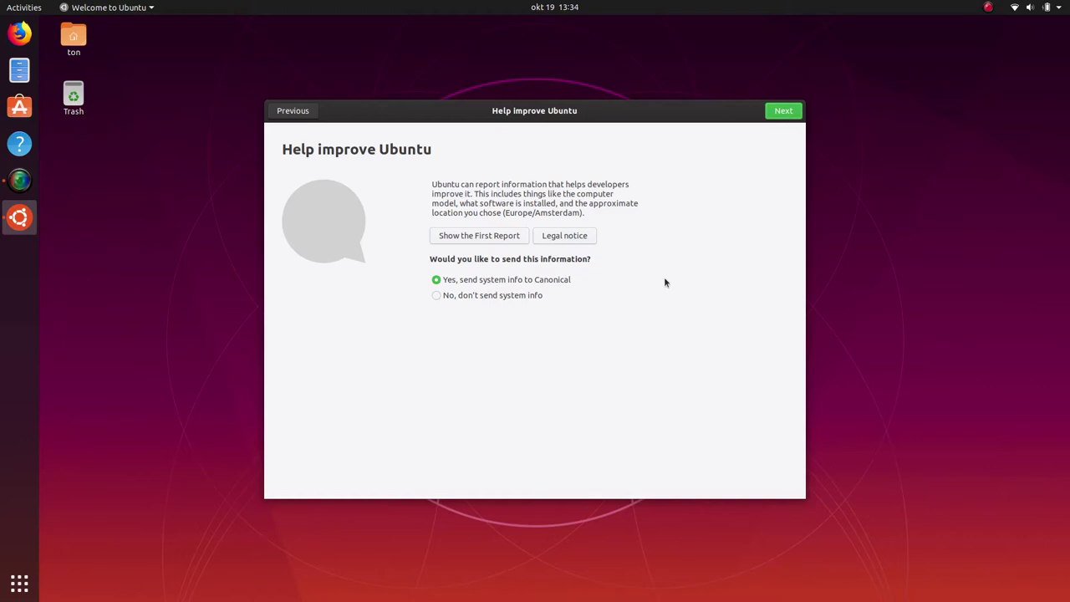
Step: Examine the first system report for Canonical from the Ubuntu version and hardware details through to the install stages, and close it
{"action": "left_click", "coordinate": [473, 234]}
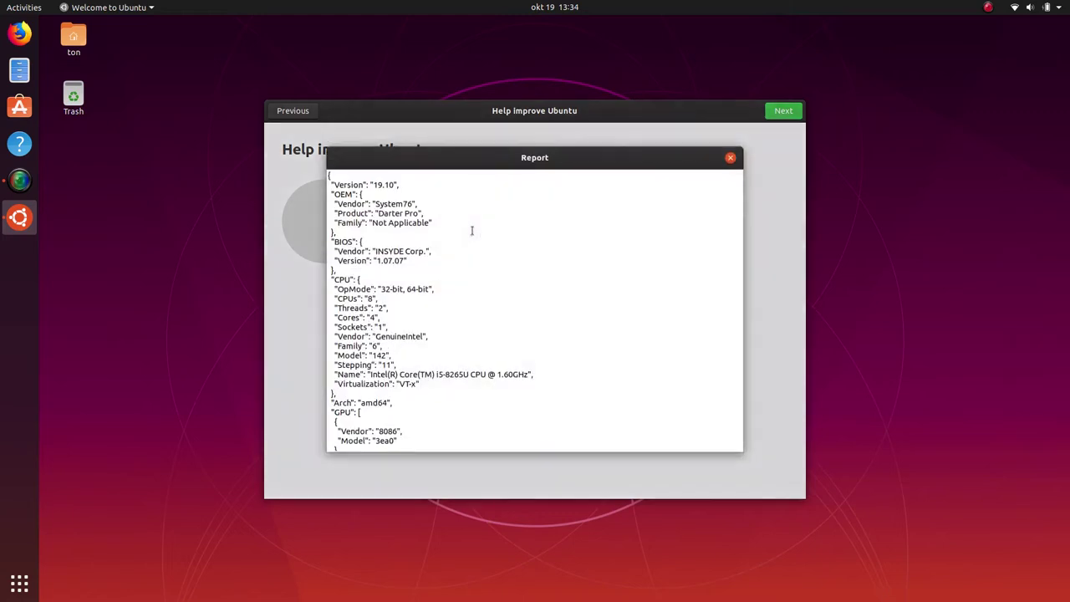
{"action": "scroll", "coordinate": [472, 231], "scroll_direction": "down", "scroll_amount": 2}
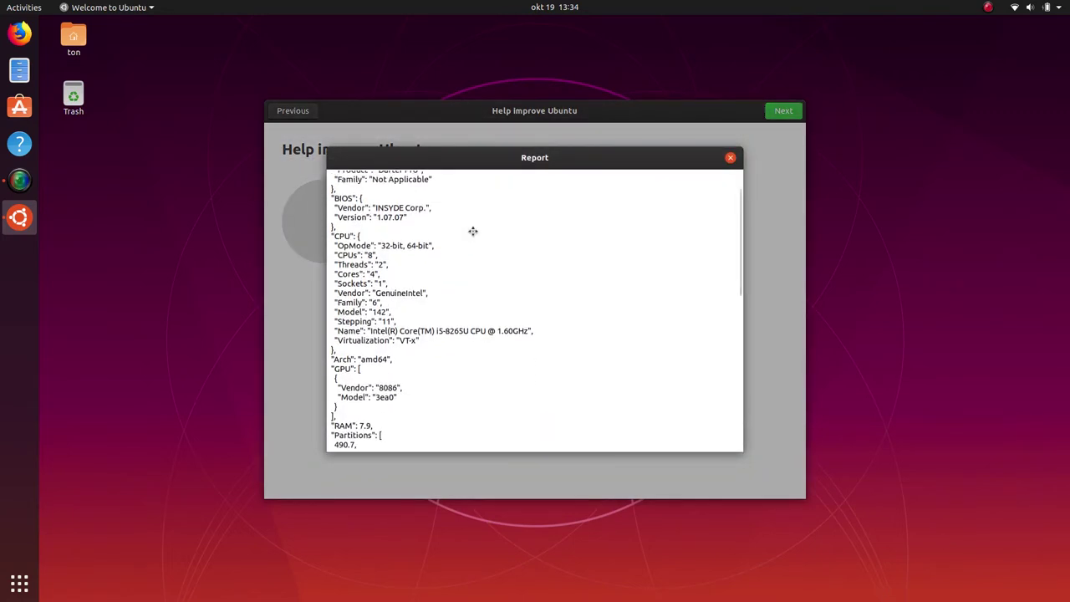
{"action": "scroll", "coordinate": [472, 231], "scroll_direction": "up", "scroll_amount": 2}
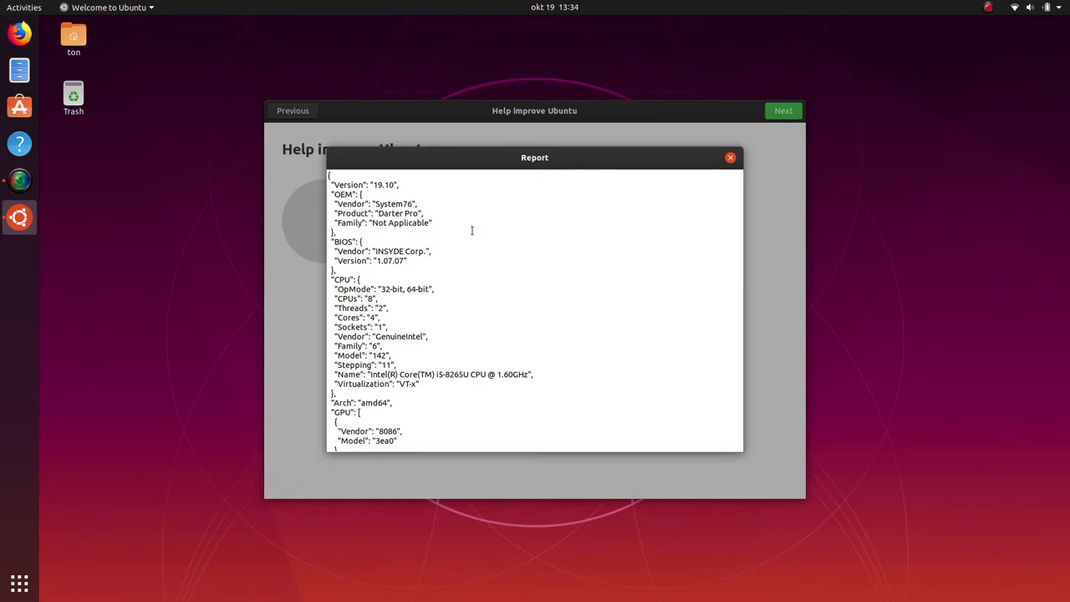
{"action": "left_click_drag", "start_coordinate": [400, 185], "coordinate": [374, 180]}
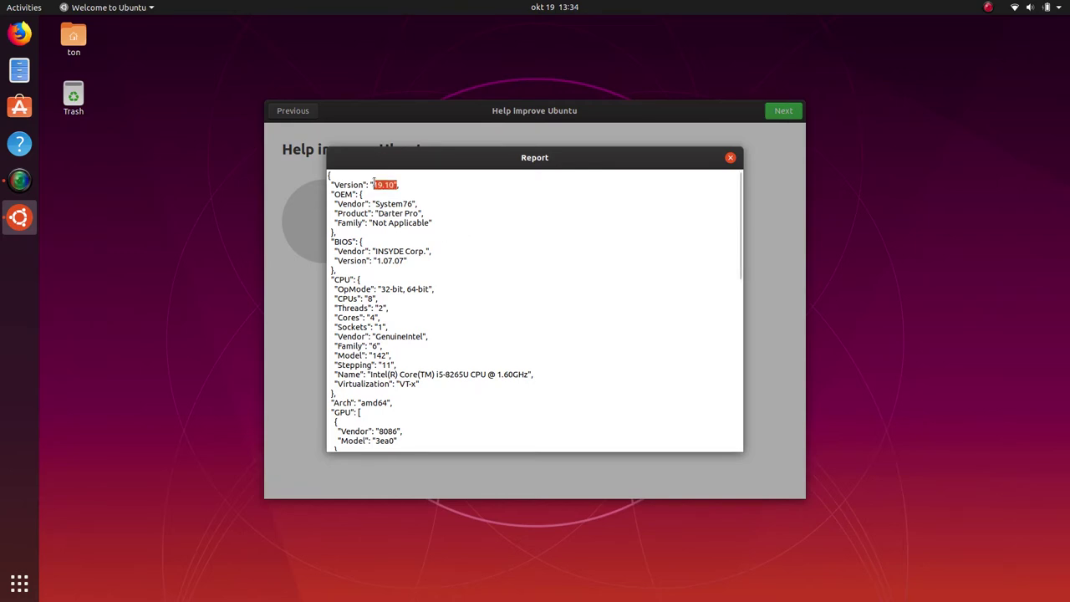
{"action": "left_click_drag", "start_coordinate": [417, 203], "coordinate": [373, 213]}
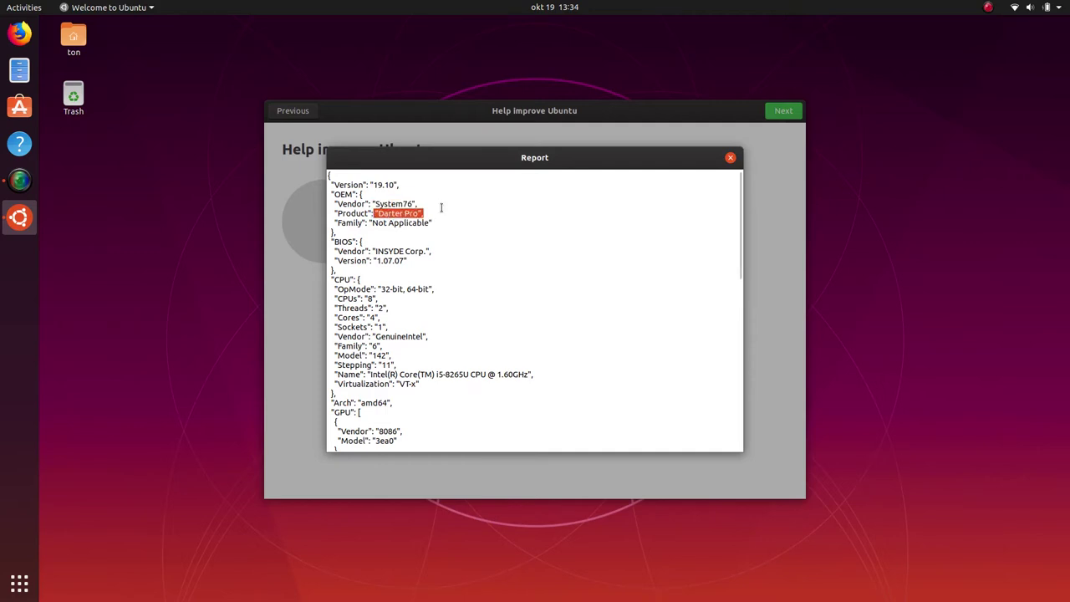
{"action": "scroll", "coordinate": [481, 246], "scroll_direction": "down", "scroll_amount": 2}
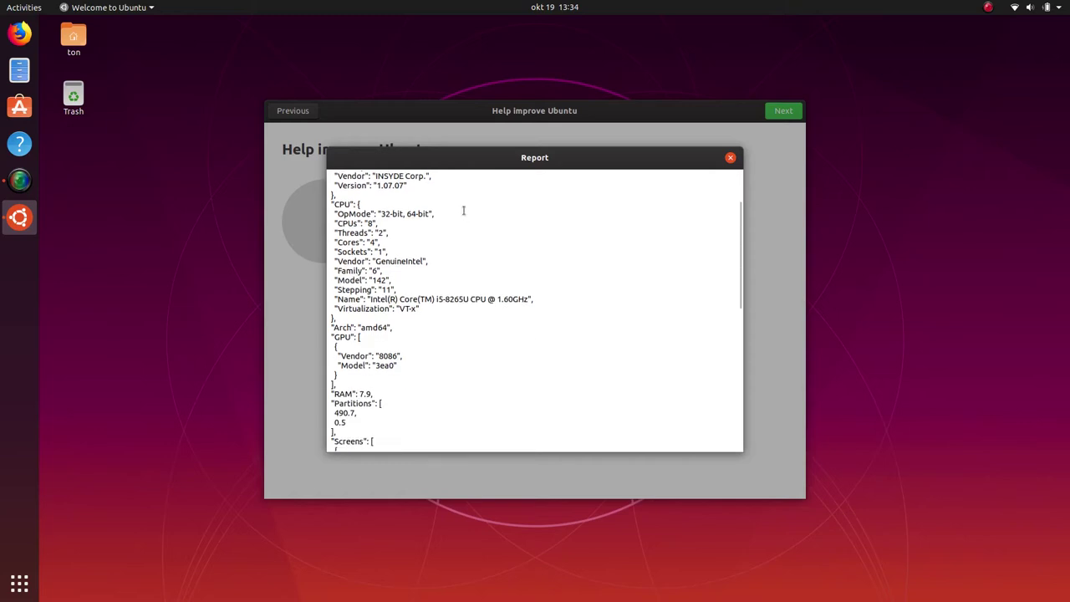
{"action": "scroll", "coordinate": [440, 192], "scroll_direction": "up", "scroll_amount": 2}
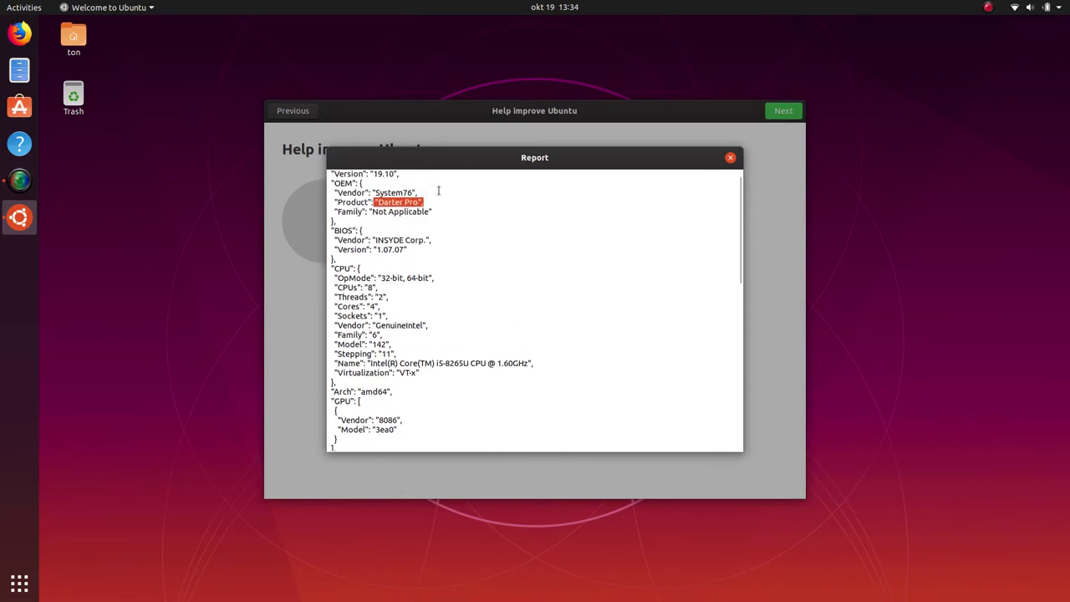
{"action": "scroll", "coordinate": [438, 190], "scroll_direction": "down", "scroll_amount": 2}
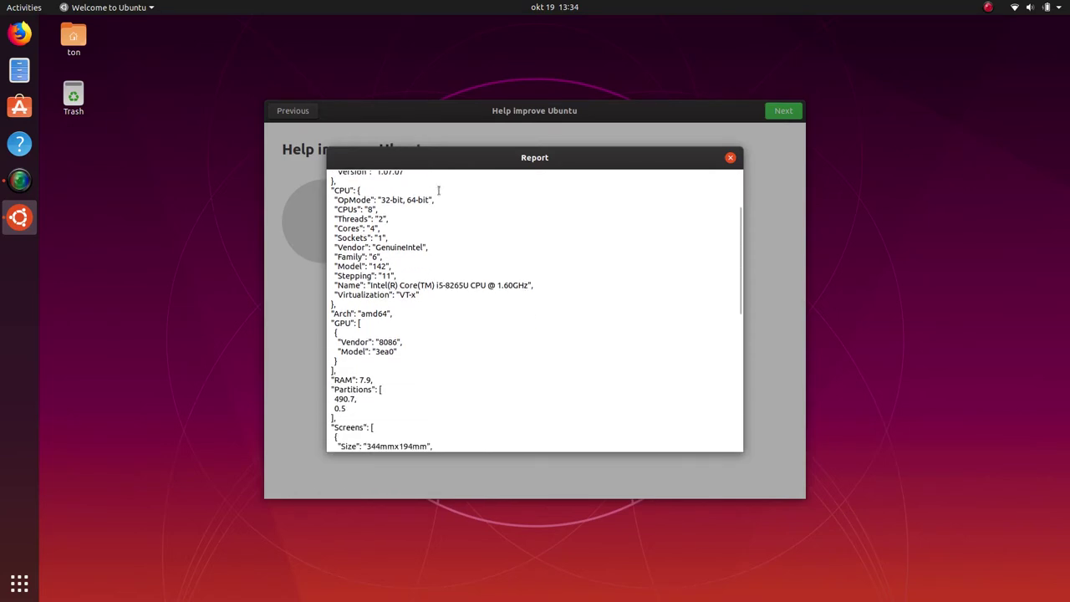
{"action": "scroll", "coordinate": [466, 227], "scroll_direction": "down", "scroll_amount": 3}
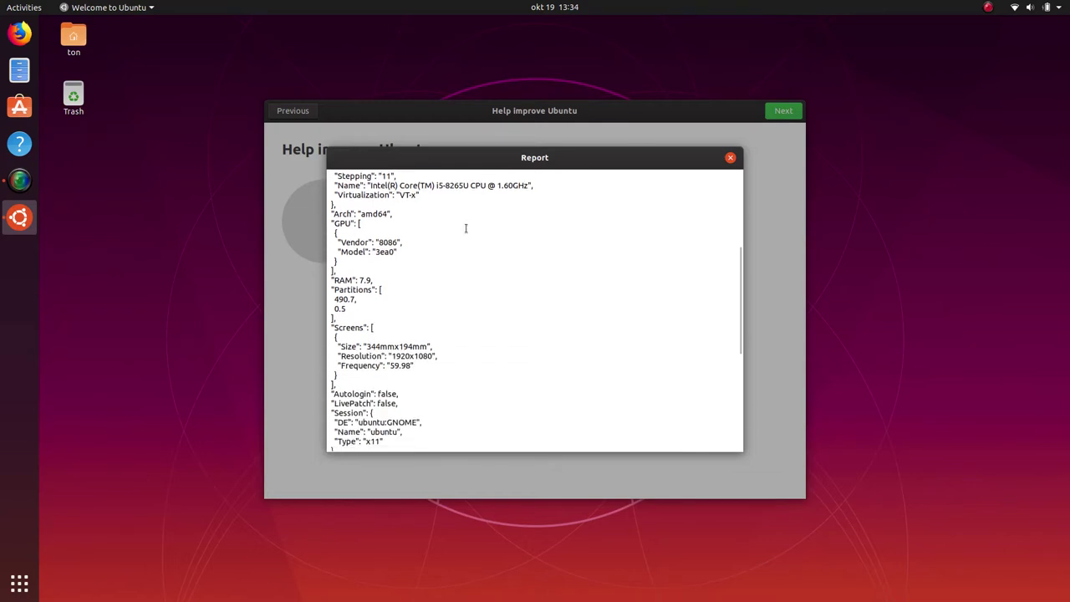
{"action": "scroll", "coordinate": [466, 227], "scroll_direction": "down", "scroll_amount": 3}
{"action": "scroll", "coordinate": [467, 228], "scroll_direction": "up", "scroll_amount": 2}
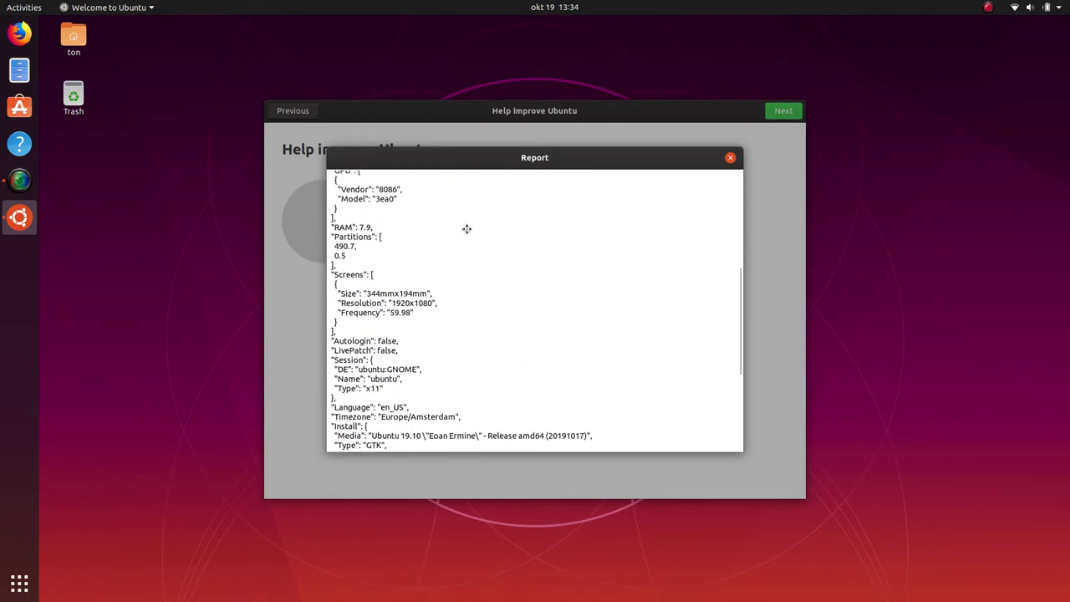
{"action": "scroll", "coordinate": [467, 229], "scroll_direction": "down", "scroll_amount": 3}
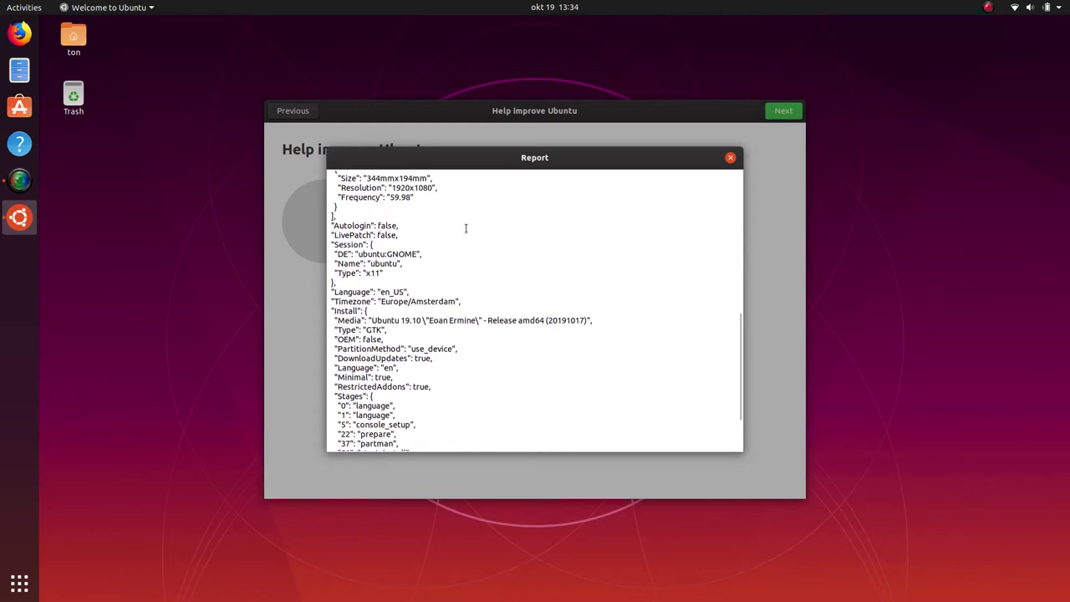
{"action": "scroll", "coordinate": [465, 227], "scroll_direction": "down", "scroll_amount": 2}
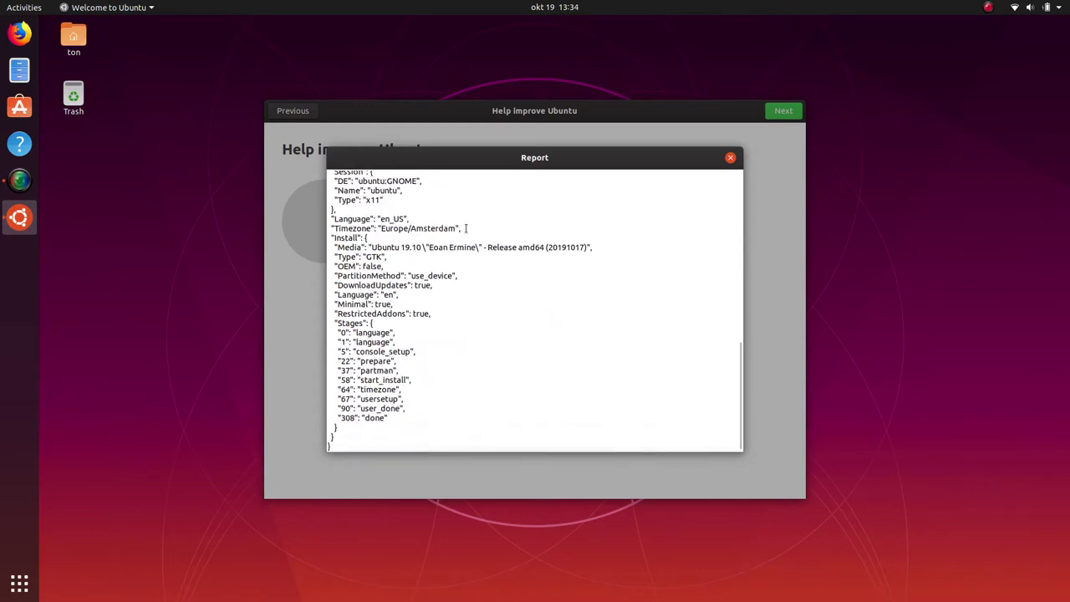
{"action": "left_click", "coordinate": [730, 158]}
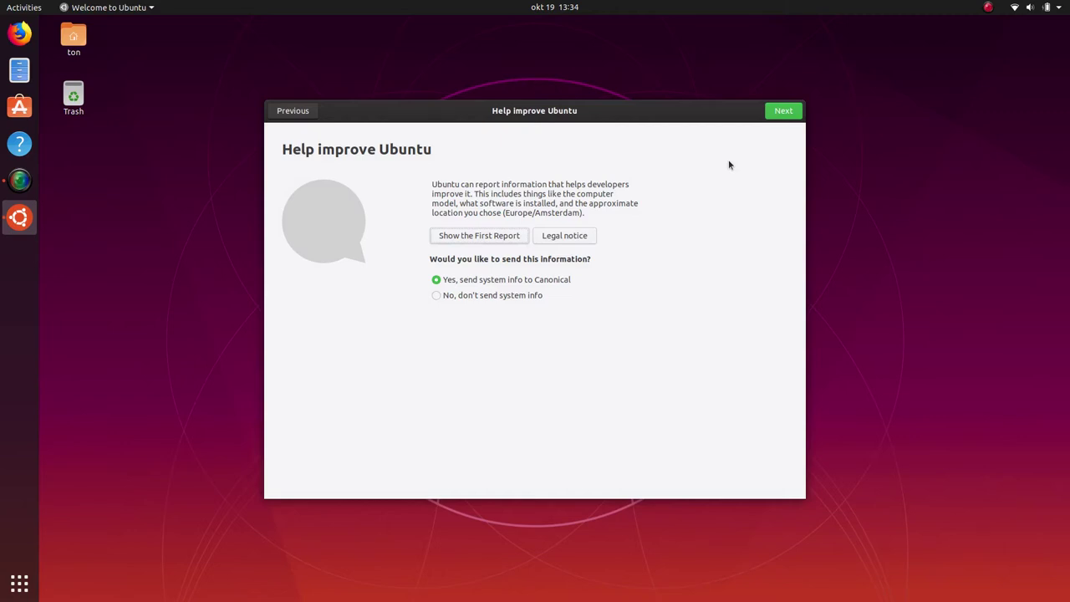
Step: Agree to send system info to Canonical, leave Location Services off, and finish the welcome setup
{"action": "left_click", "coordinate": [791, 113]}
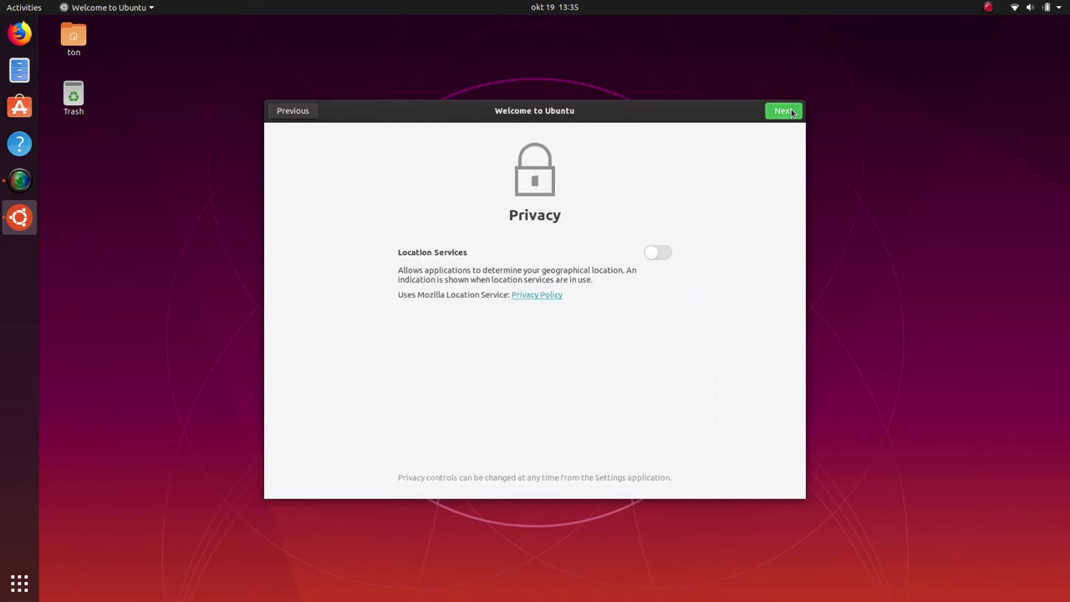
{"action": "left_click", "coordinate": [792, 114]}
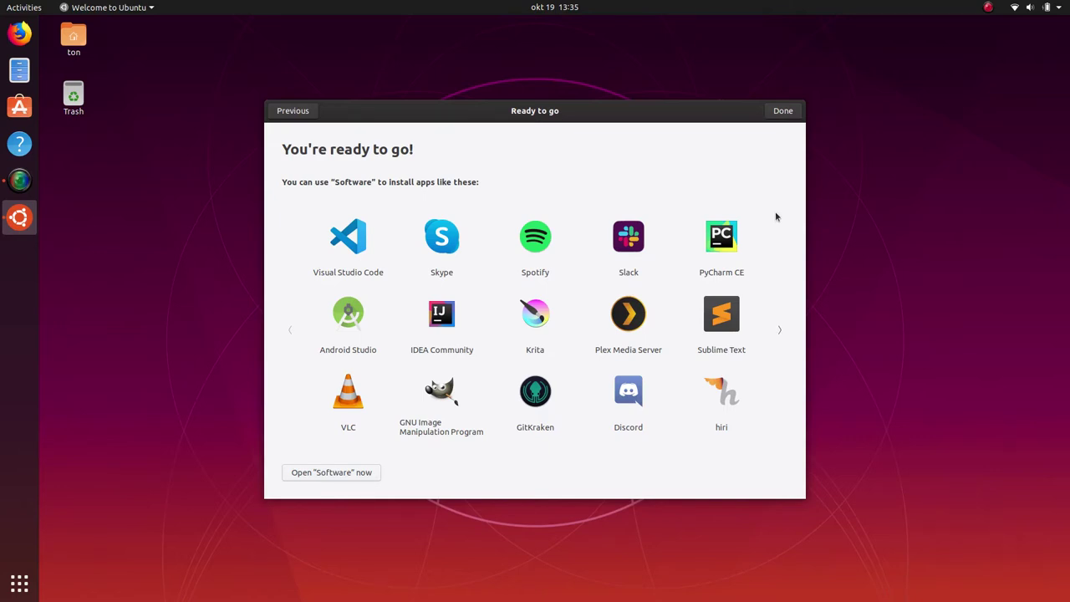
{"action": "left_click", "coordinate": [790, 115]}
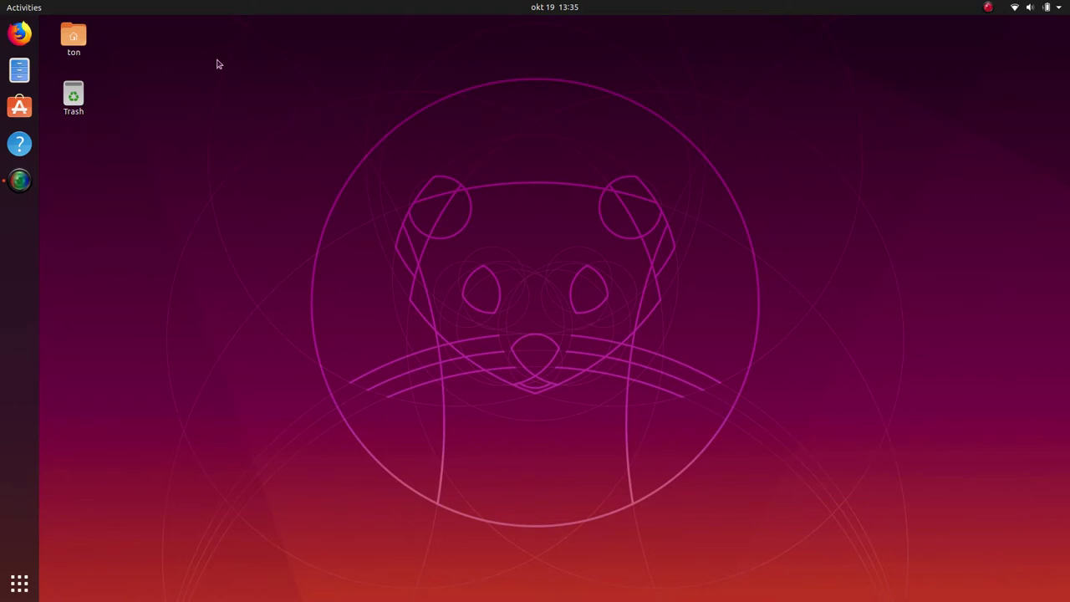
Step: Examine the system menu with its power entry expanded, and the calendar with the notification area, closing each again
{"action": "left_click", "coordinate": [1064, 8]}
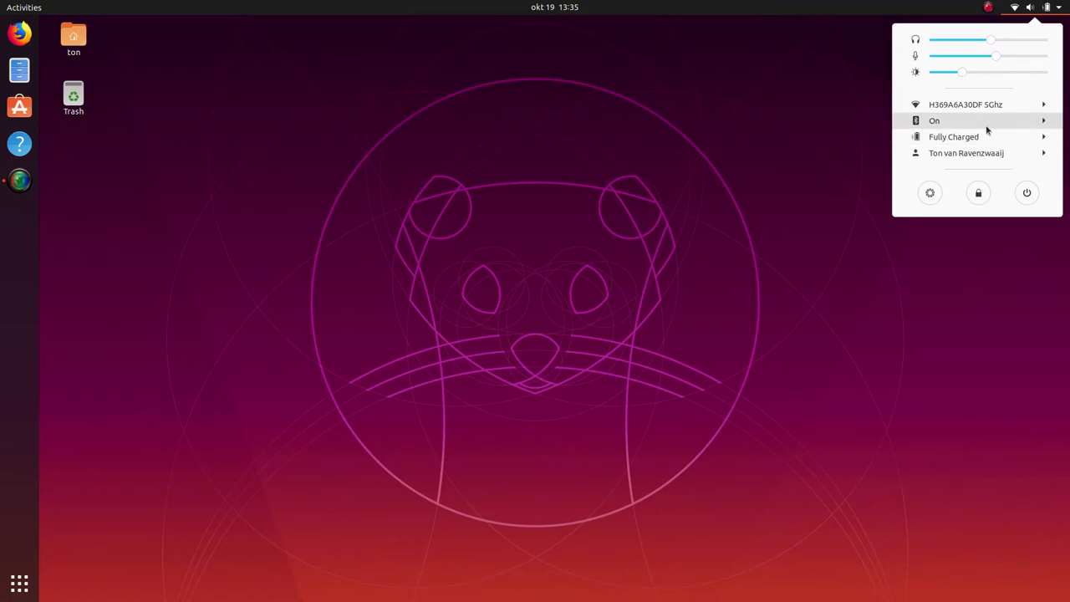
{"action": "left_click", "coordinate": [1048, 140]}
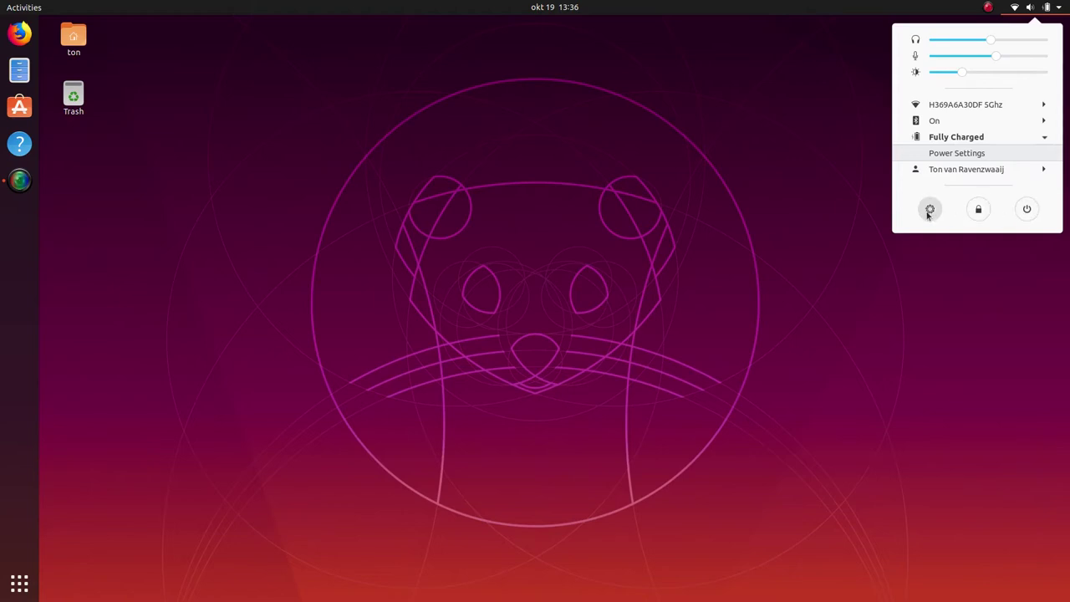
{"action": "left_click", "coordinate": [782, 198]}
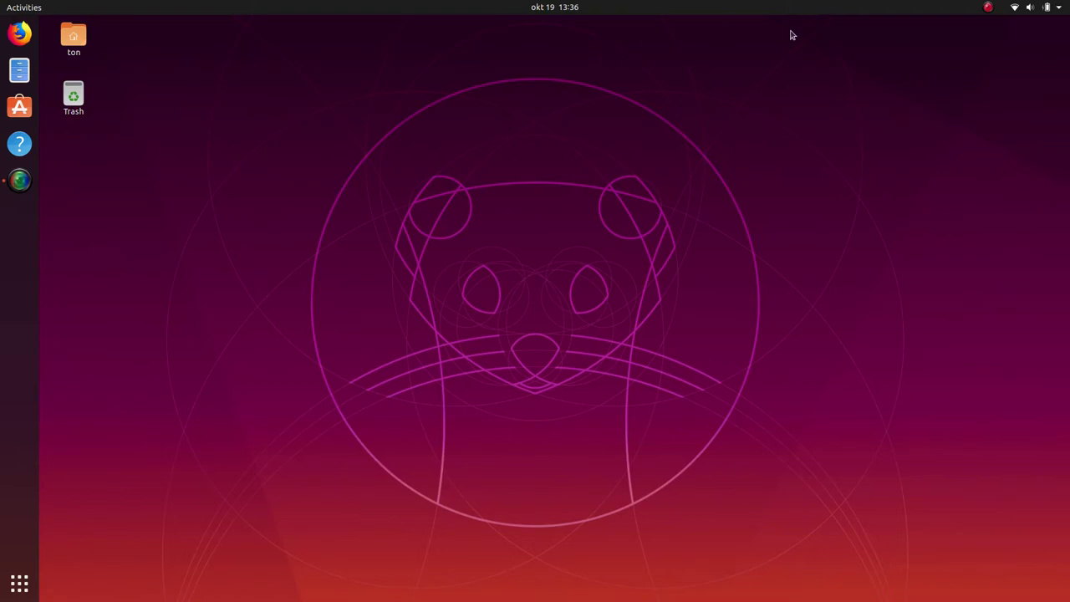
{"action": "left_click", "coordinate": [565, 11]}
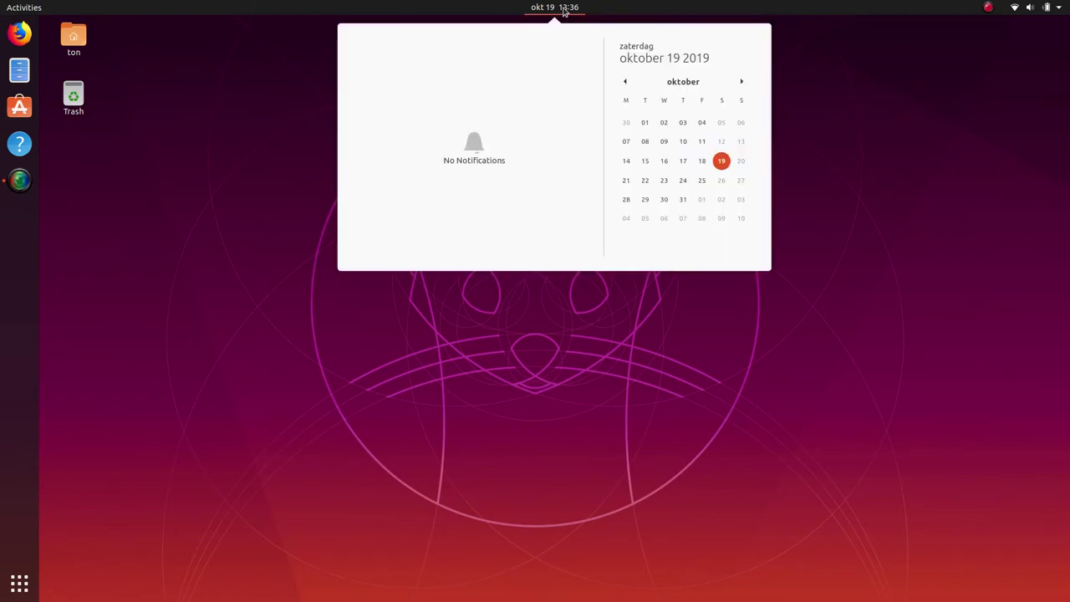
{"action": "left_click", "coordinate": [564, 10]}
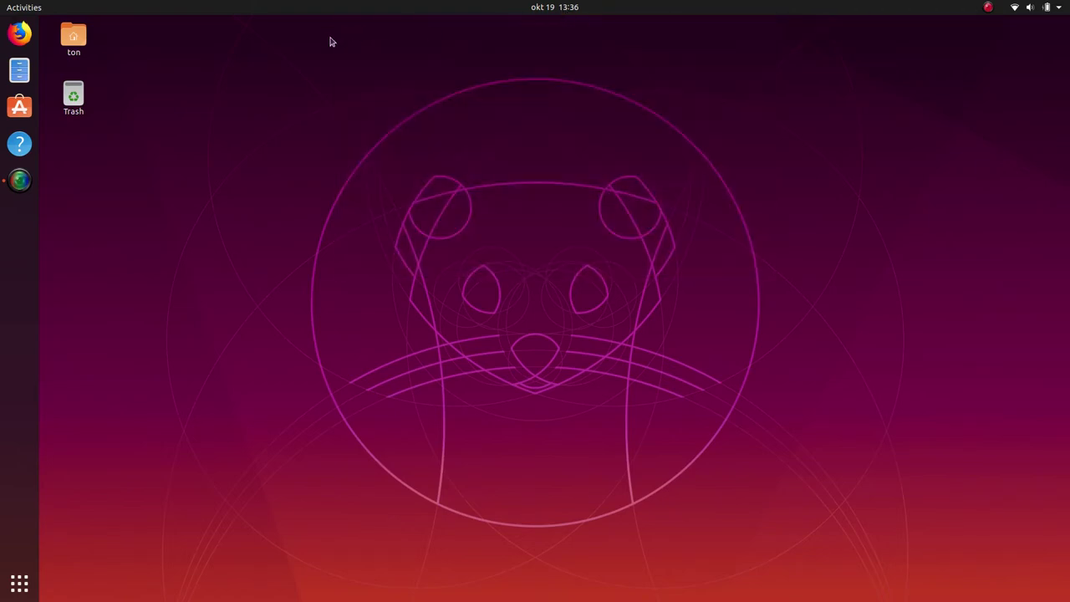
Step: Search the Activities overview for "fire" and return to the desktop
{"action": "left_click", "coordinate": [14, 10]}
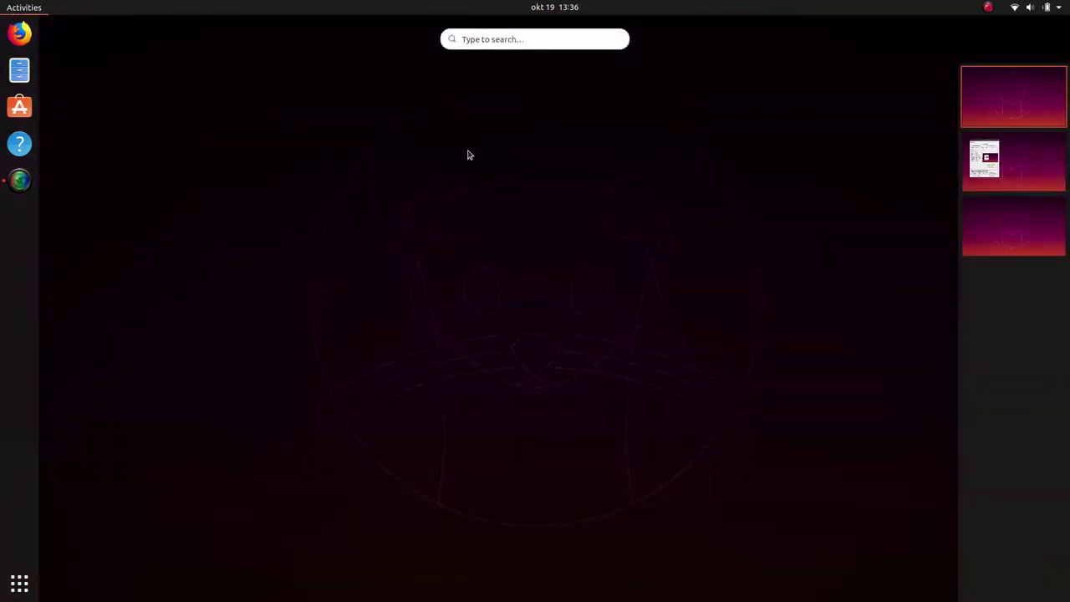
{"action": "left_click", "coordinate": [498, 38]}
{"action": "type", "text": "fire"}
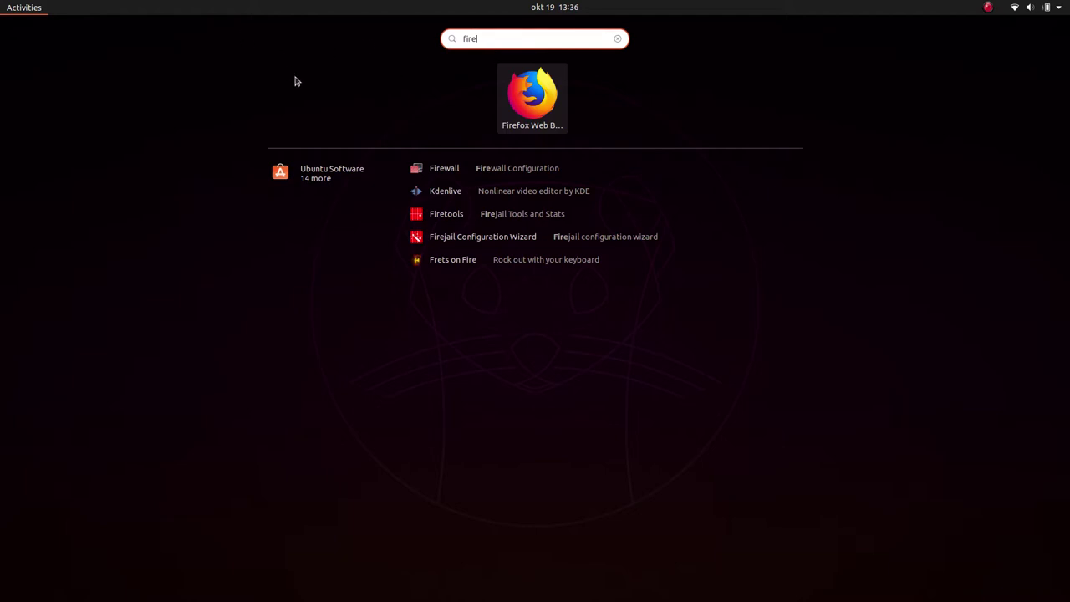
{"action": "key", "text": "Escape"}
{"action": "key", "text": "Escape"}
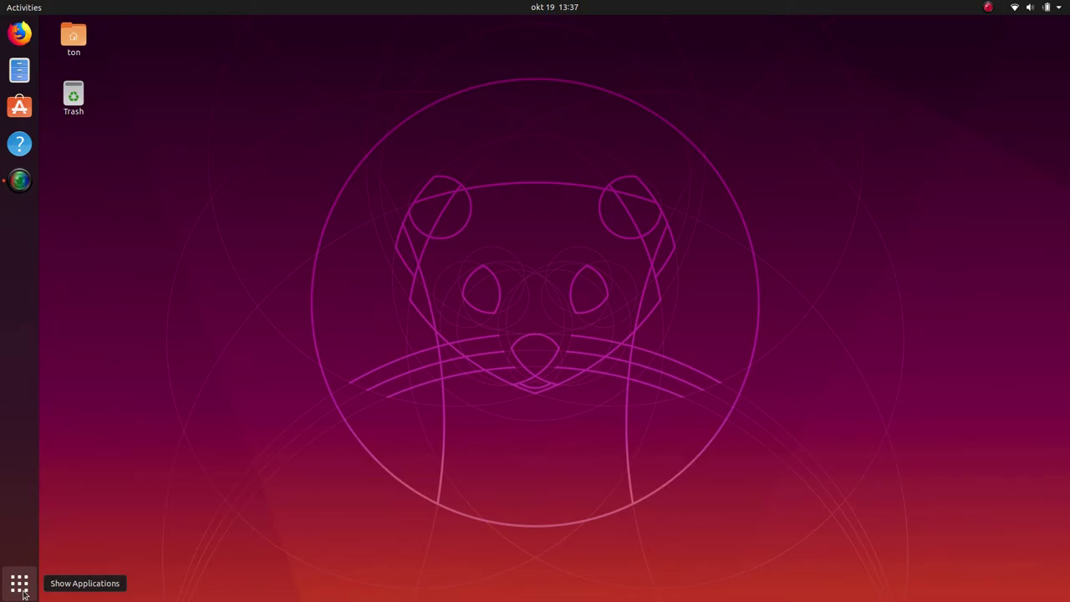
Step: Open Additional Drivers from the installed applications, check the driver options for the wireless device, and close Software & Updates
{"action": "left_click", "coordinate": [19, 585]}
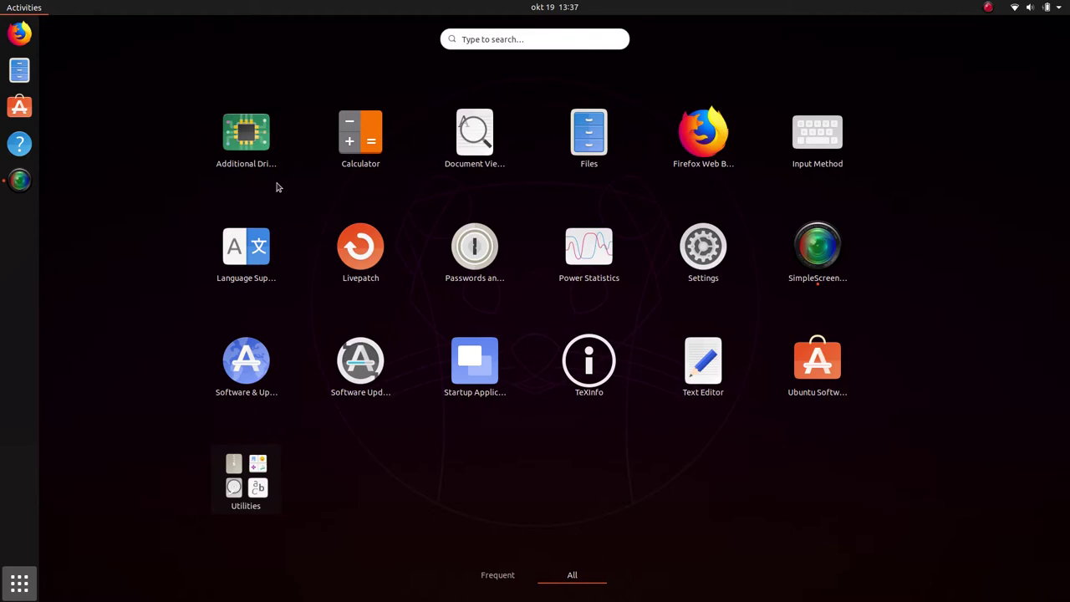
{"action": "left_click", "coordinate": [240, 146]}
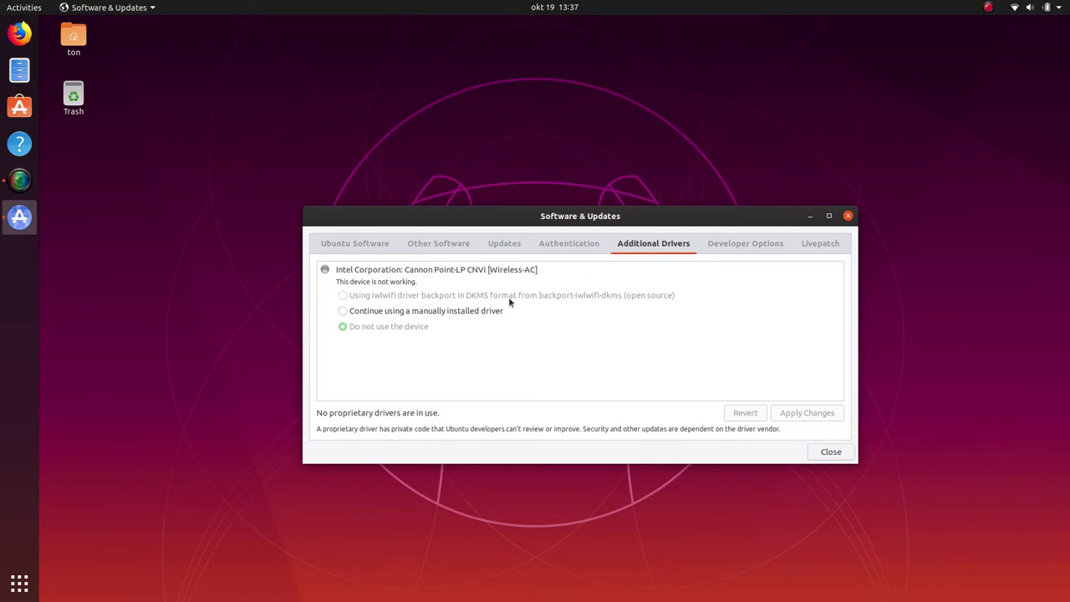
{"action": "left_click", "coordinate": [841, 452]}
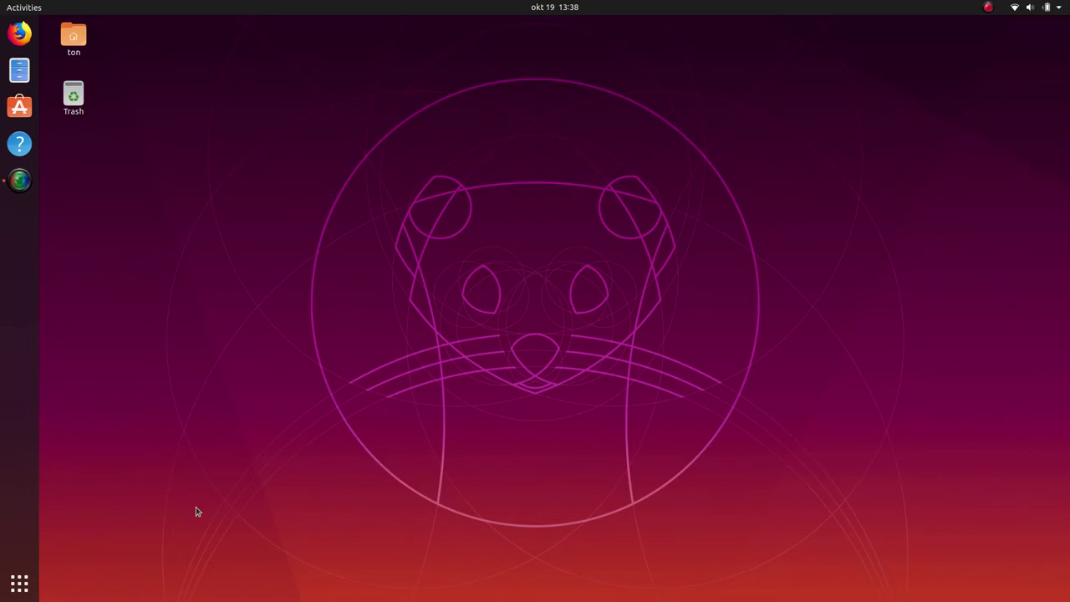
Step: Show the full applications overview and the Activities overview, returning to the desktop after each
{"action": "key", "text": "super+a"}
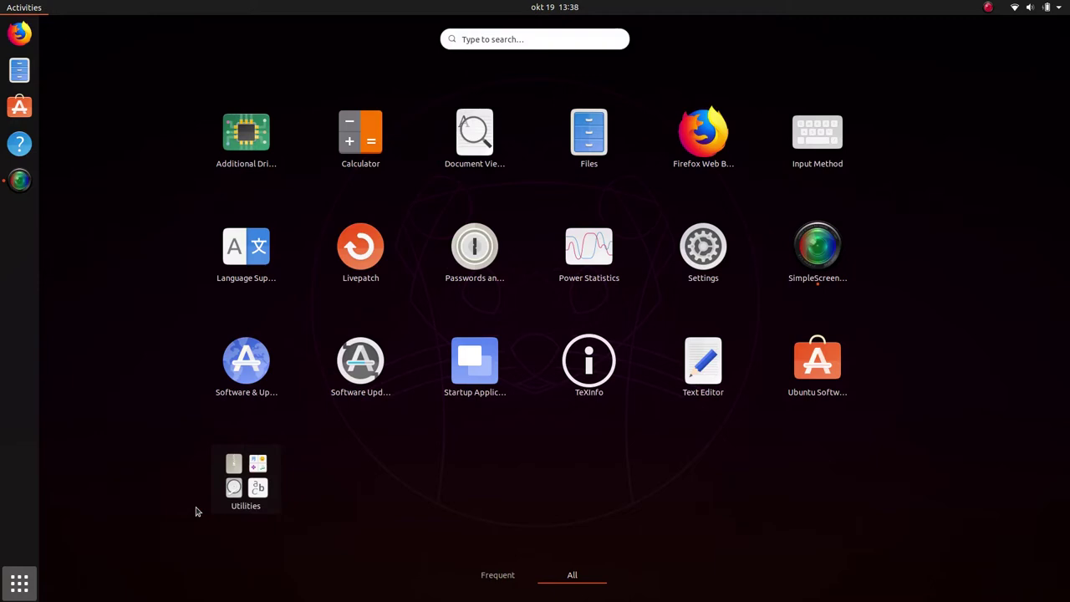
{"action": "key", "text": "Escape"}
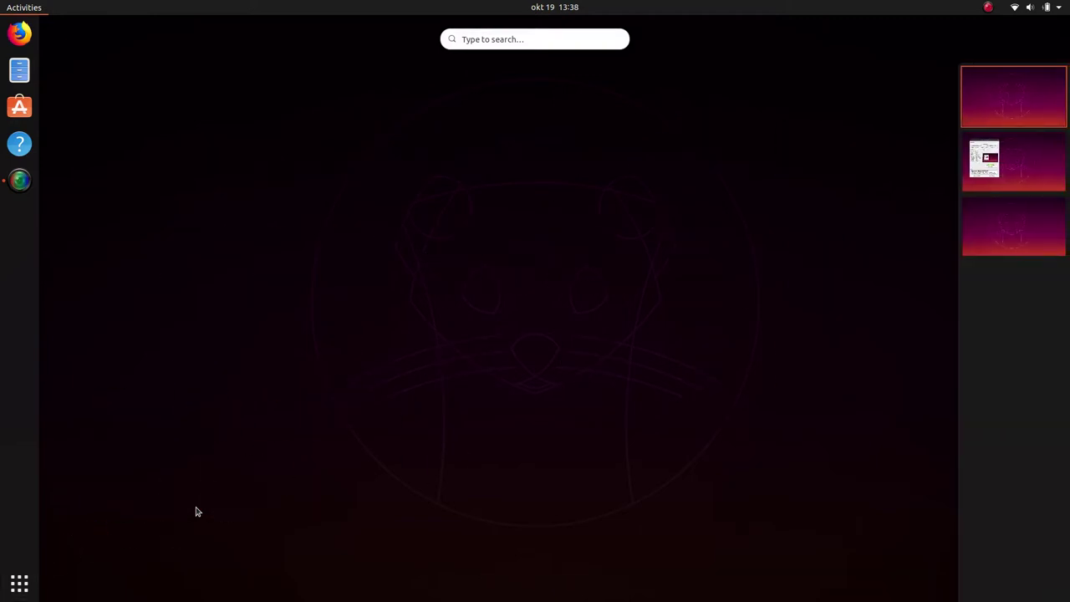
{"action": "key", "text": "Escape"}
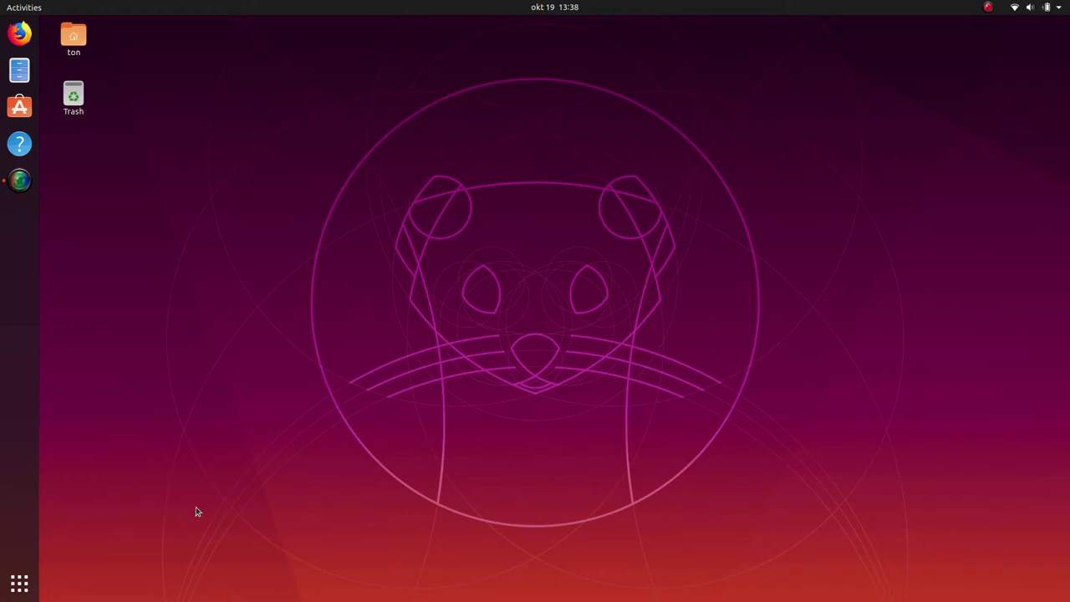
{"action": "key", "text": "super"}
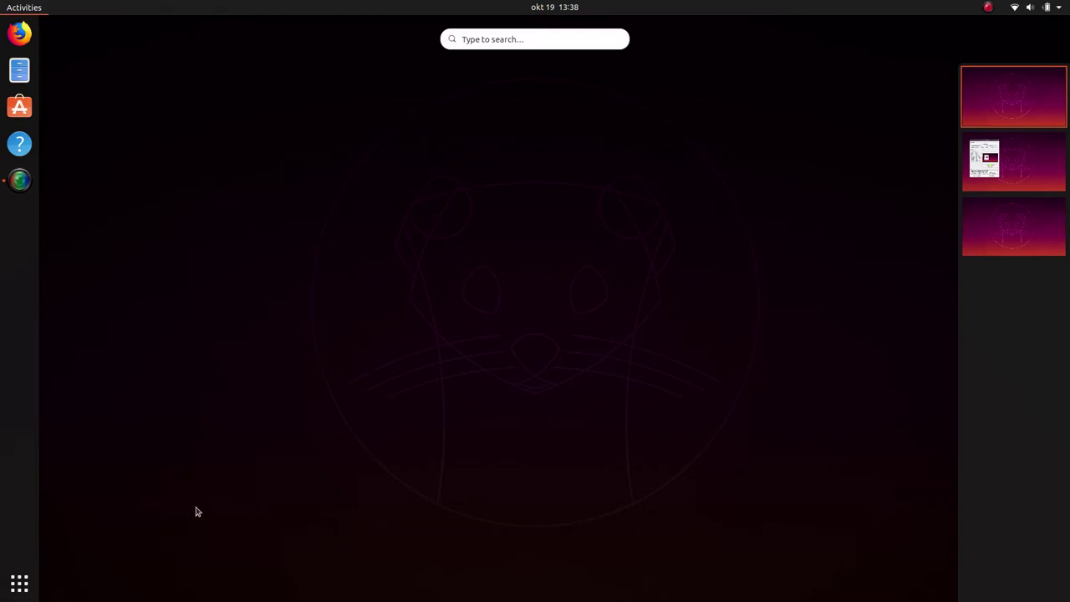
{"action": "key", "text": "super"}
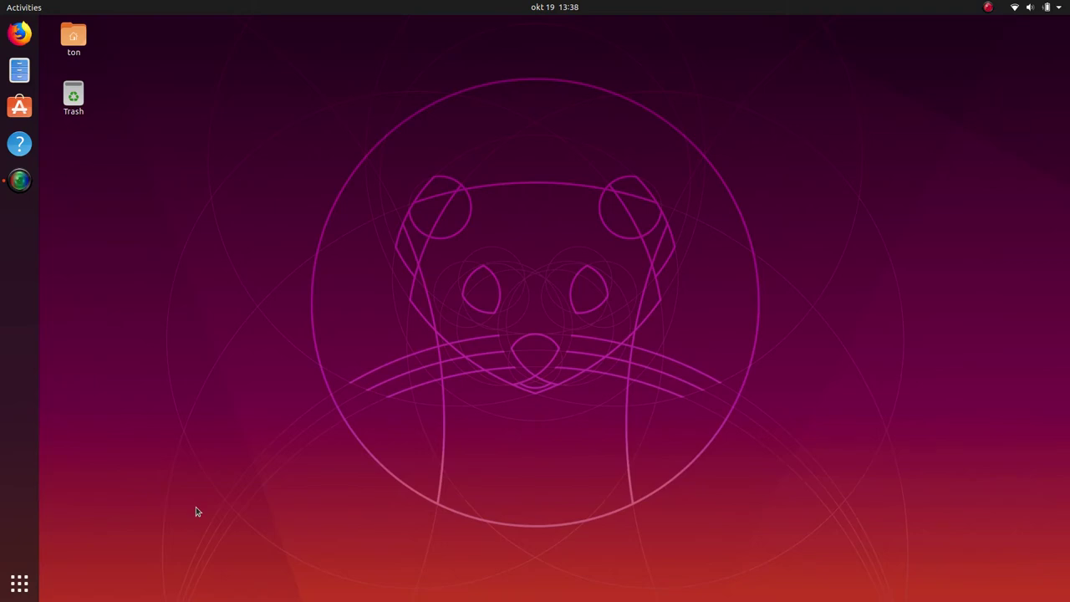
Step: Open a Terminal and check the kernel release with uname -r
{"action": "key", "text": "ctrl+alt+t"}
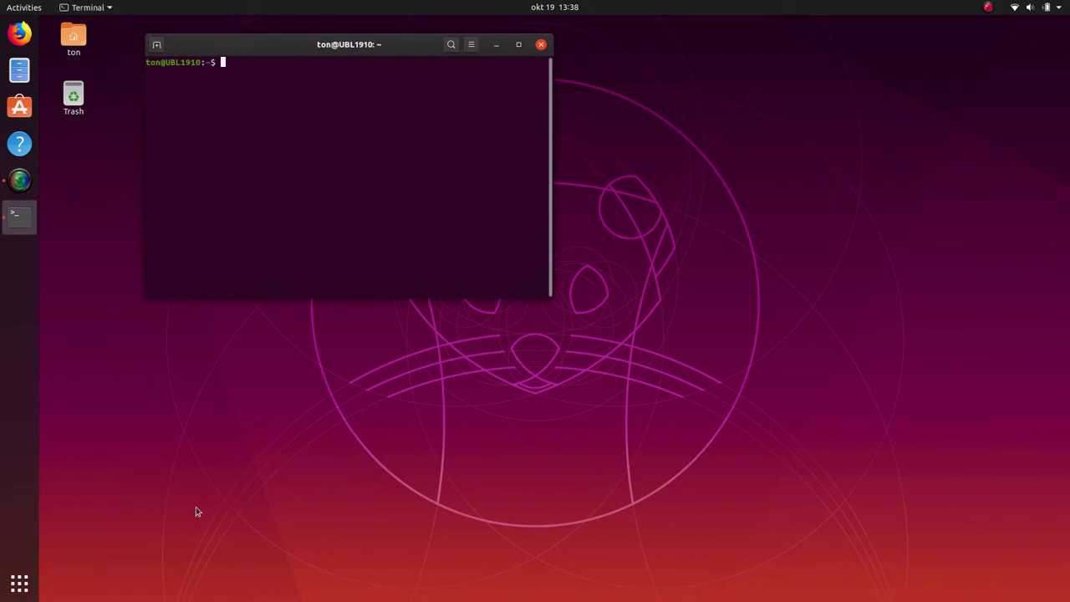
{"action": "type", "text": "uname -r"}
{"action": "key", "text": "Return"}
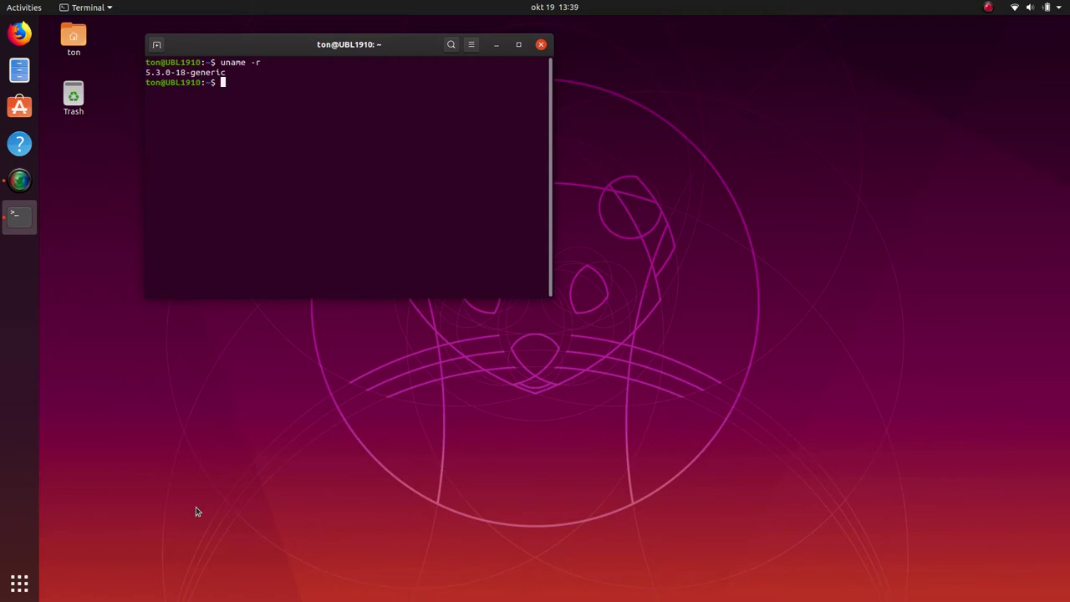
Step: End the Terminal session with the exit command
{"action": "type", "text": "xit"}
{"action": "key", "text": "Return"}
{"action": "type", "text": "exit"}
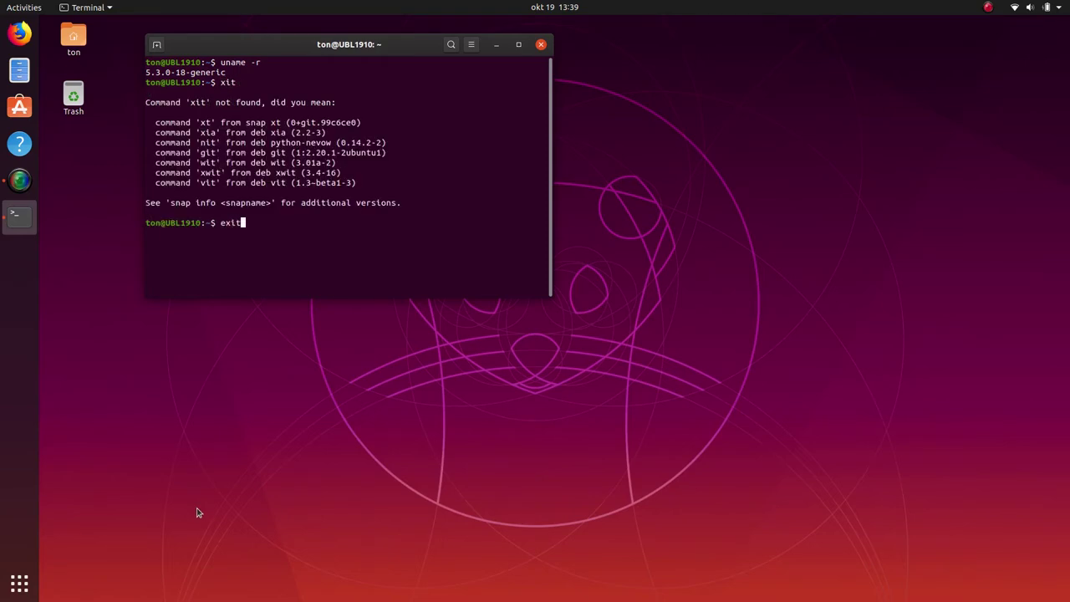
{"action": "key", "text": "Return"}
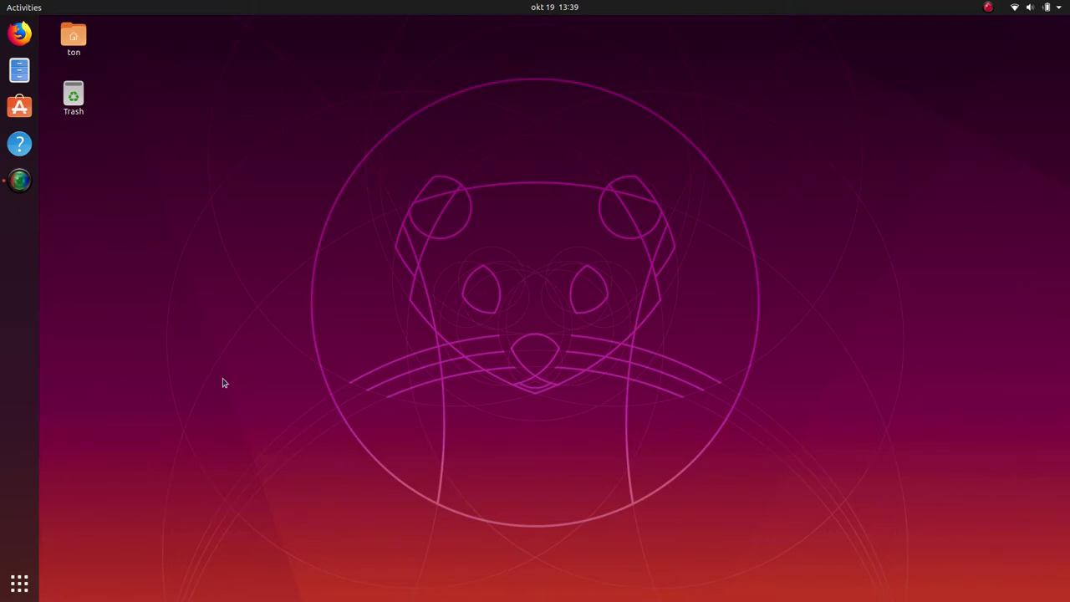
Step: Open Files from the installed applications, check its version in the About information, and close it
{"action": "key", "text": "super+a"}
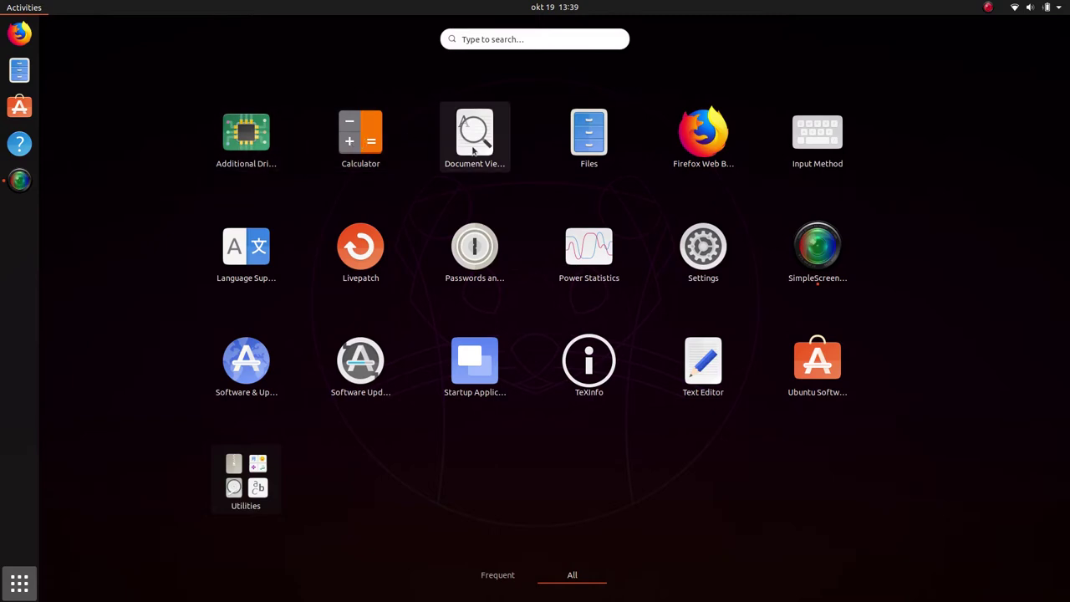
{"action": "left_click", "coordinate": [585, 143]}
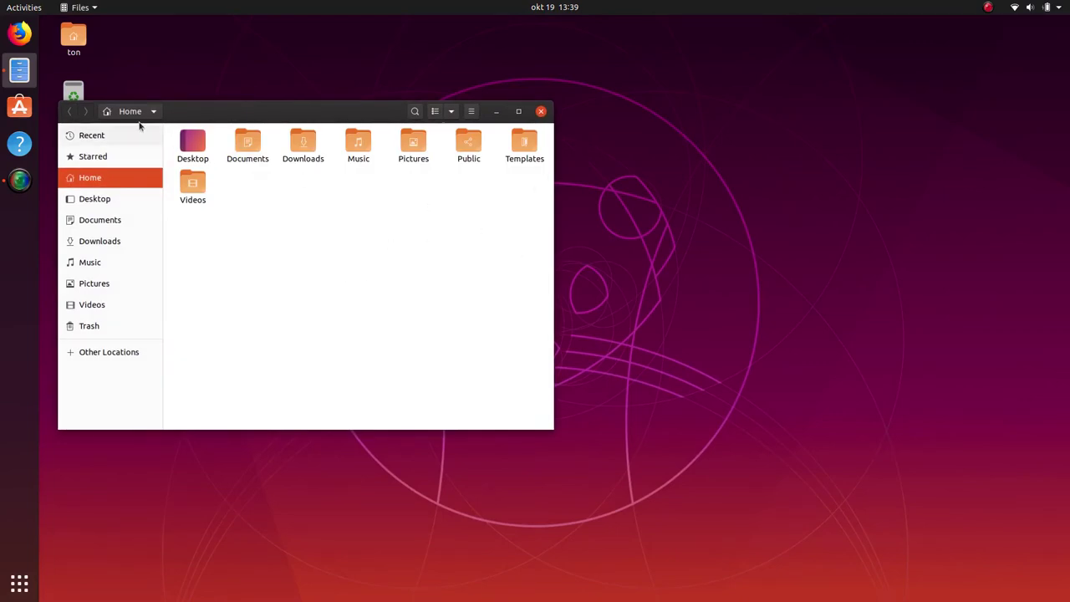
{"action": "left_click", "coordinate": [471, 111]}
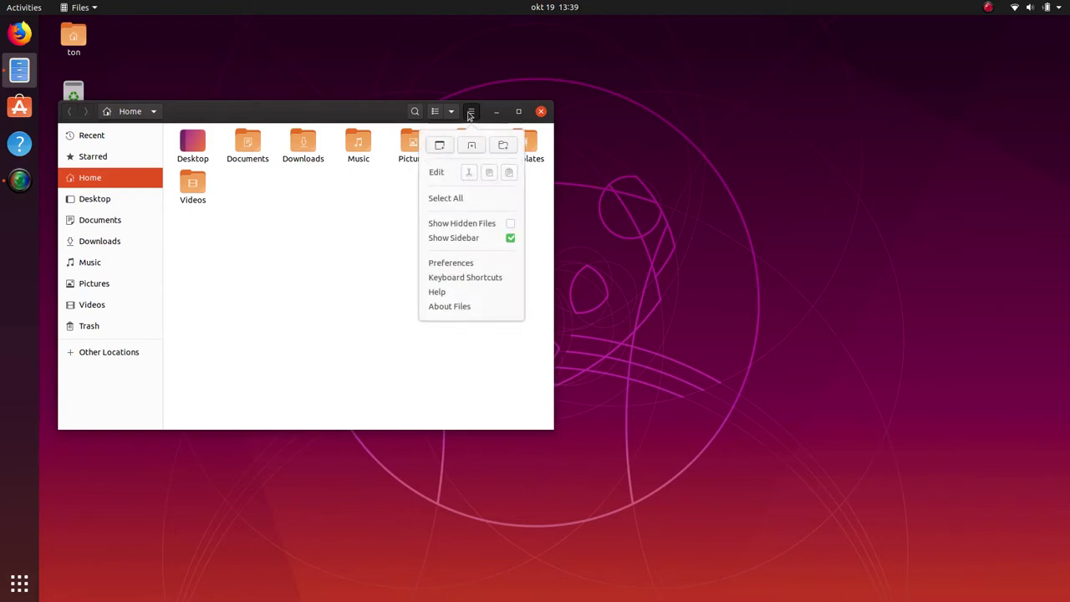
{"action": "left_click", "coordinate": [463, 307]}
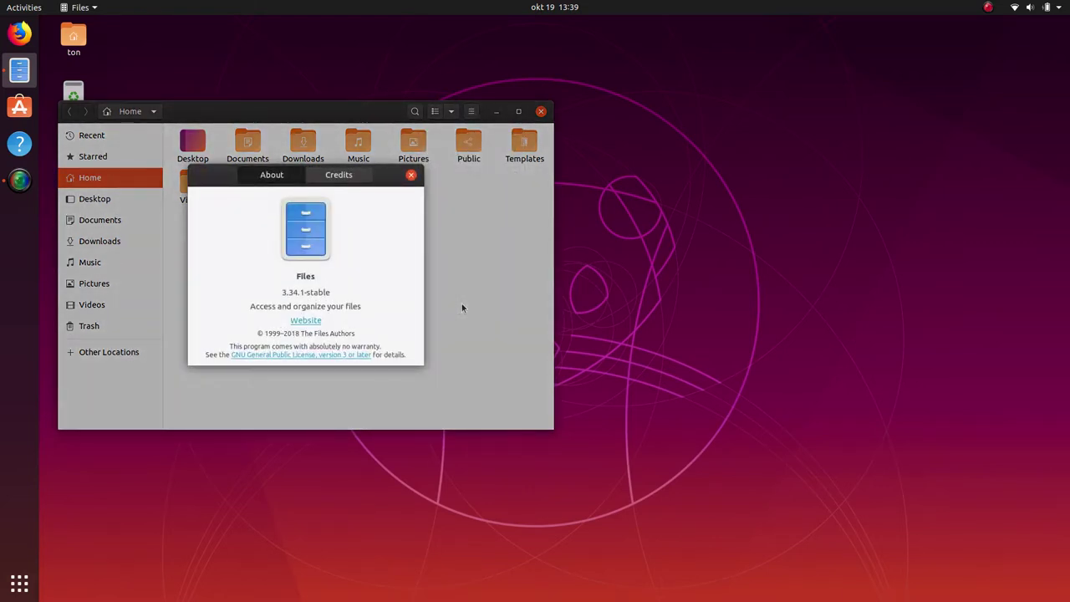
{"action": "left_click", "coordinate": [412, 176]}
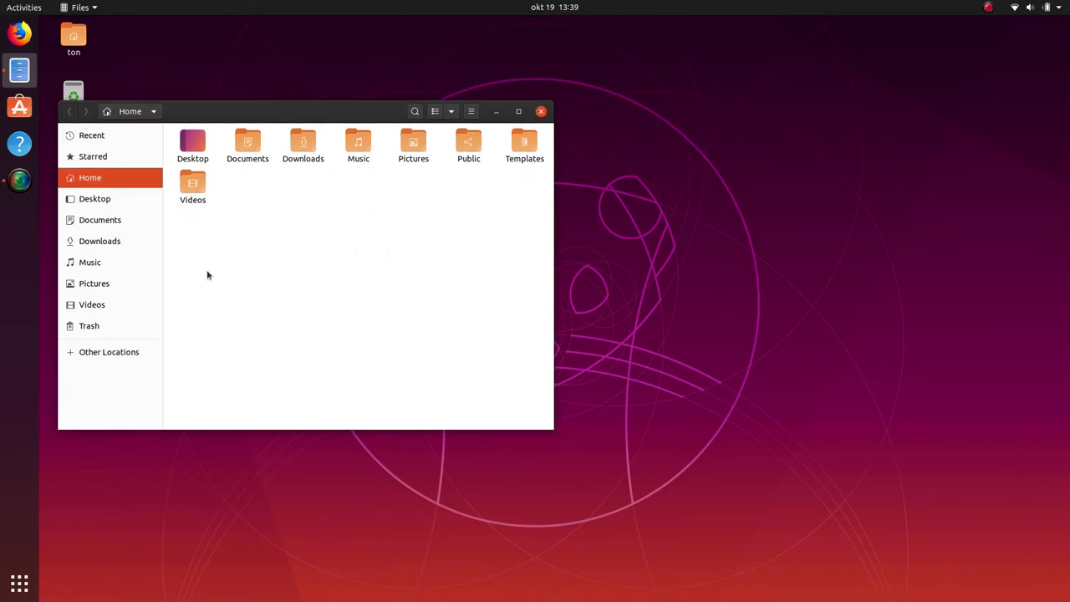
{"action": "left_click", "coordinate": [542, 112]}
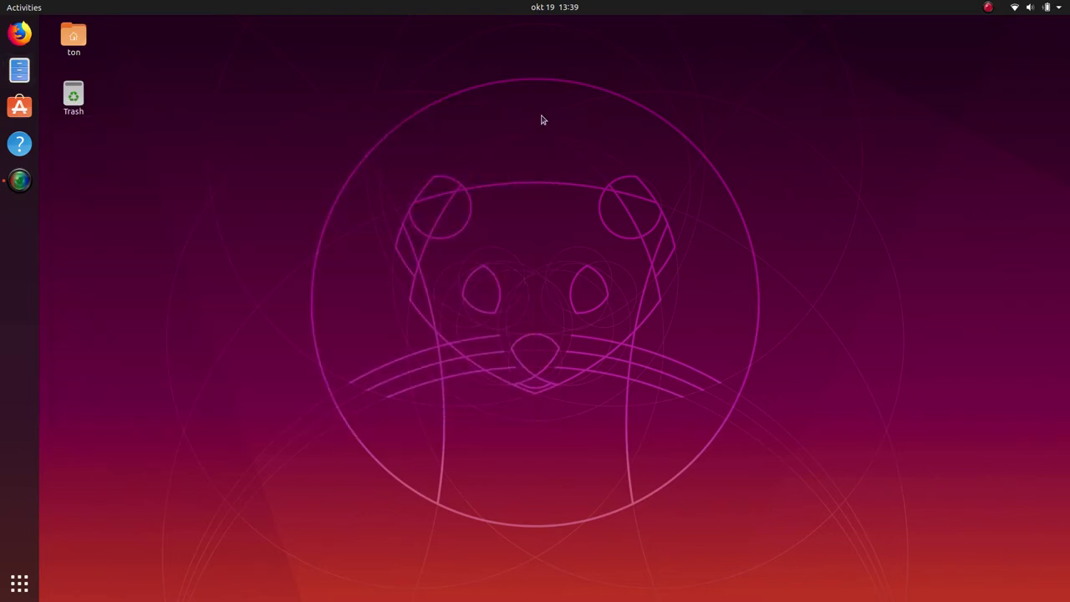
Step: Open Software & Updates from the installed applications and choose Server for Netherlands as the download server
{"action": "key", "text": "super+a"}
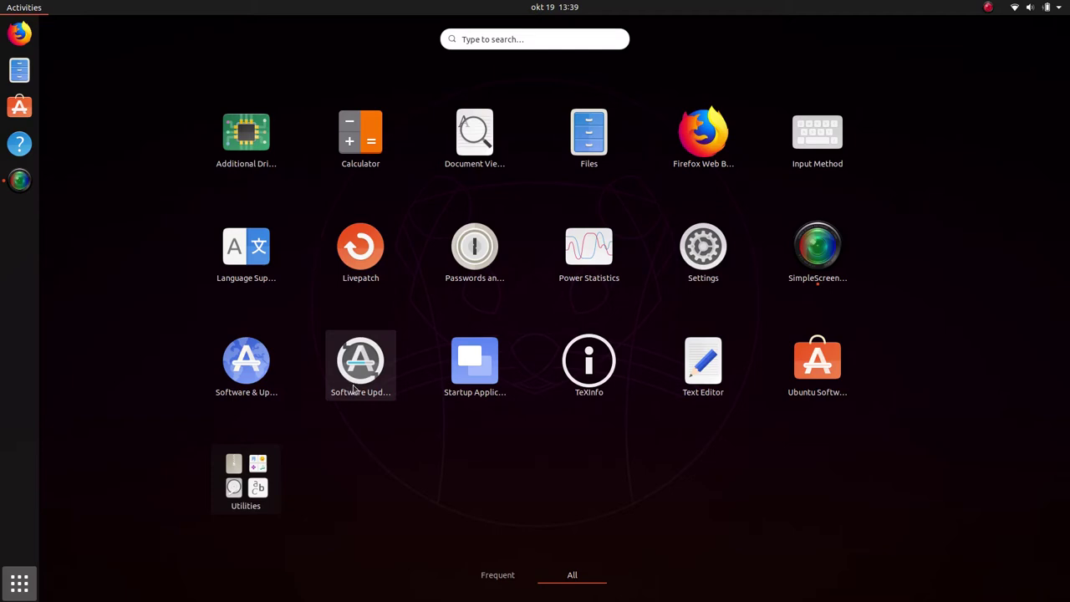
{"action": "left_click", "coordinate": [257, 373]}
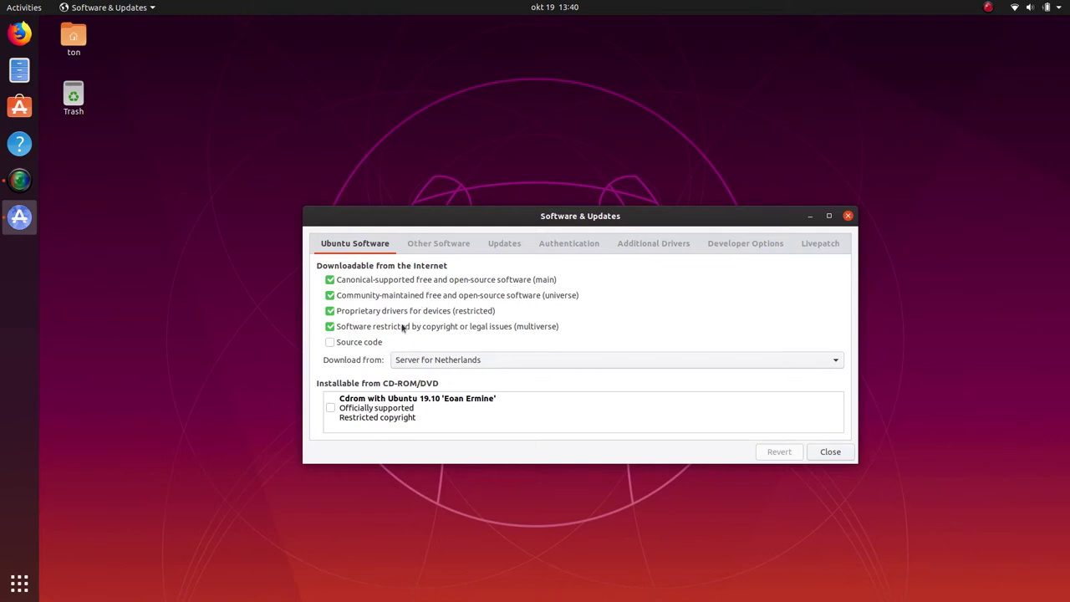
{"action": "left_click", "coordinate": [454, 361]}
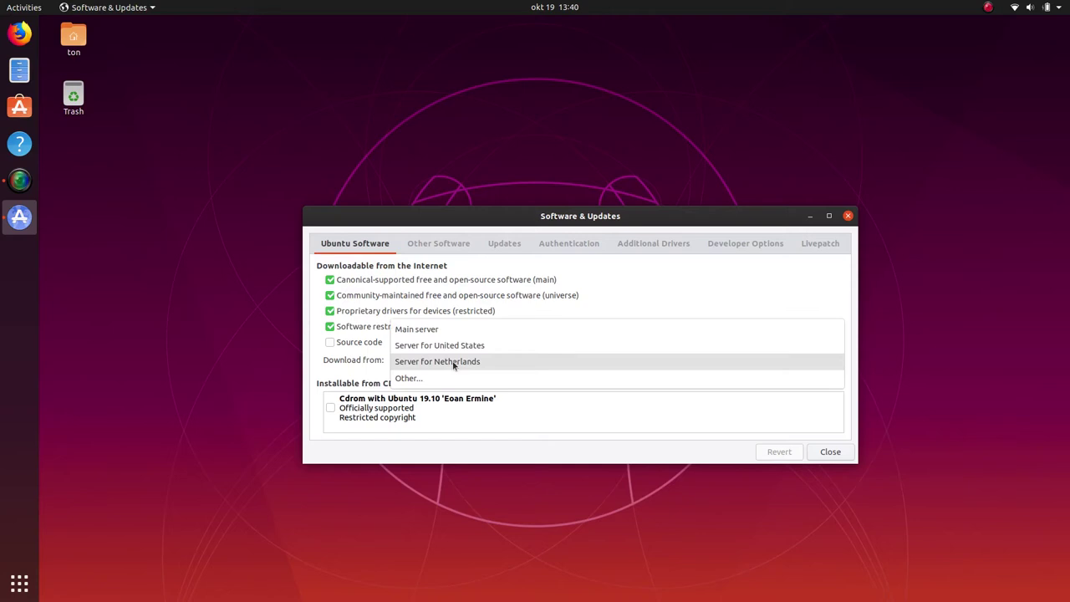
{"action": "left_click", "coordinate": [454, 363]}
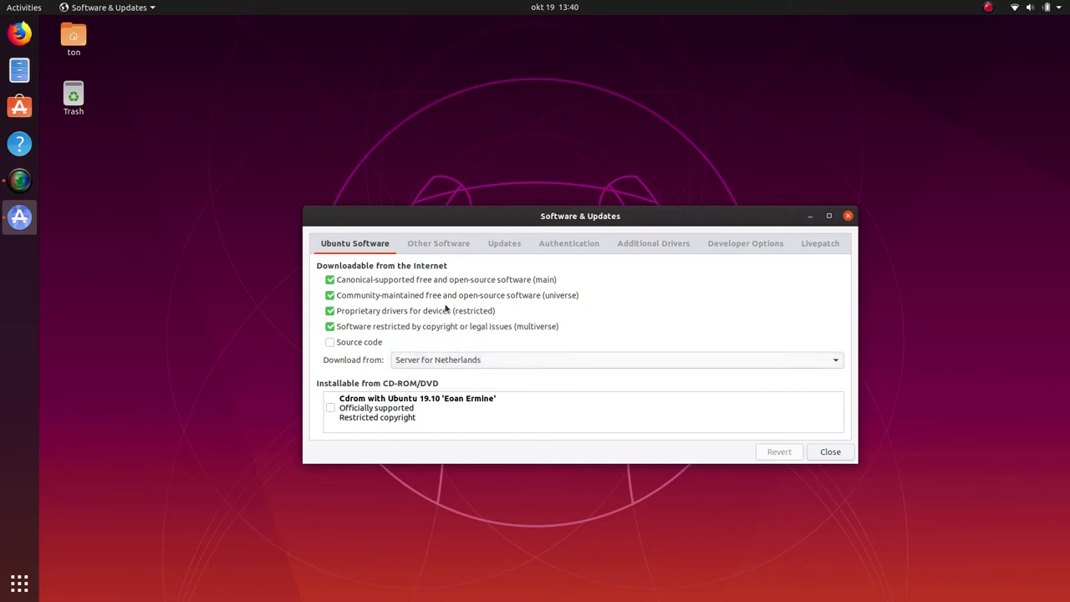
Step: Review the Other Software, Updates, Authentication, Additional Drivers, Developer Options and Livepatch settings, then close Software & Updates
{"action": "left_click", "coordinate": [443, 243]}
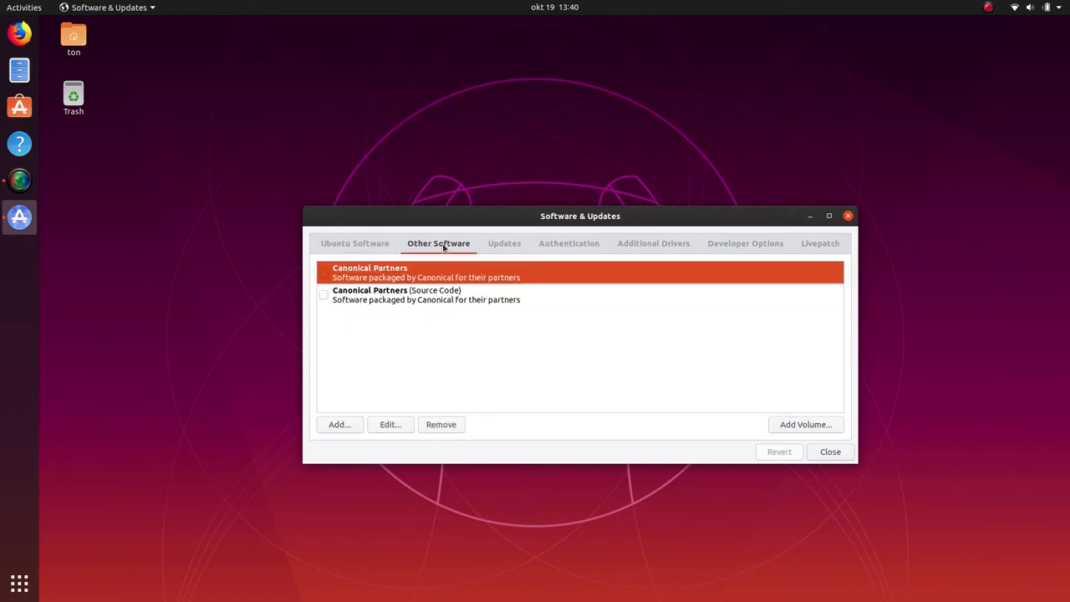
{"action": "left_click", "coordinate": [521, 244]}
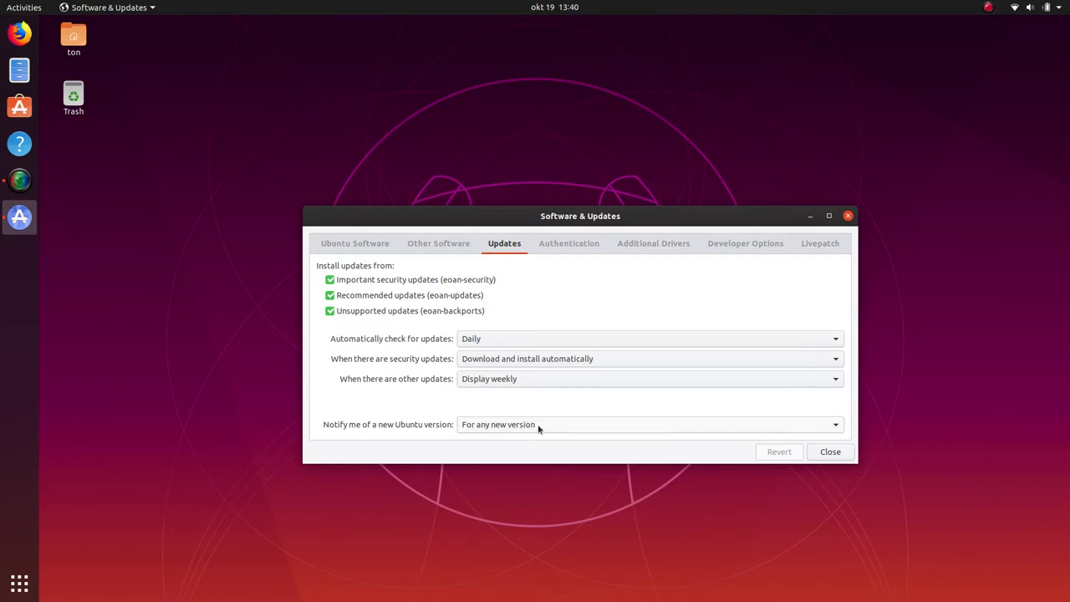
{"action": "left_click", "coordinate": [569, 245]}
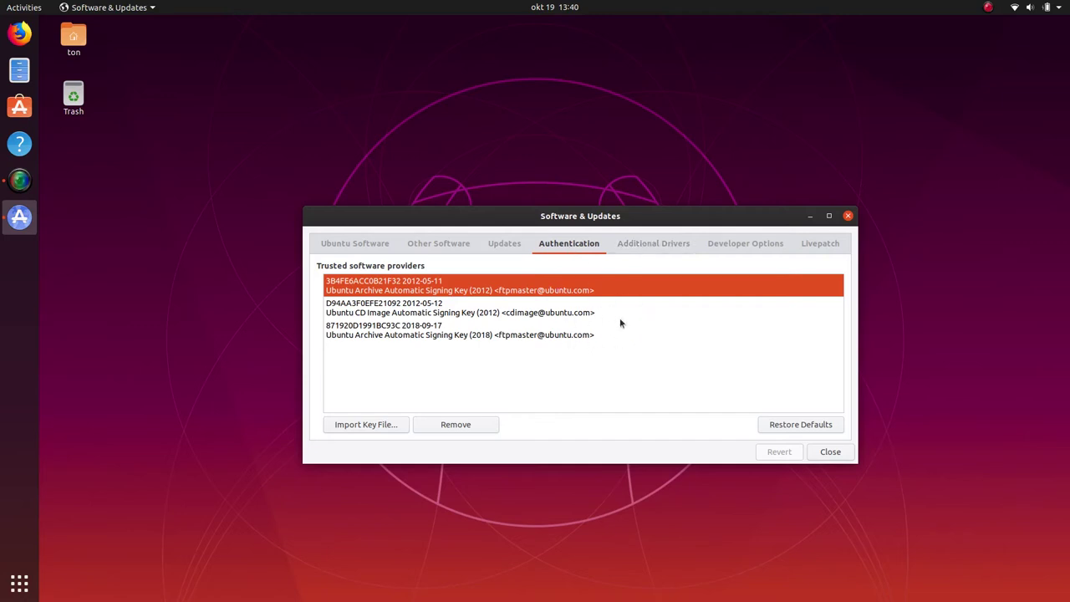
{"action": "left_click", "coordinate": [656, 244]}
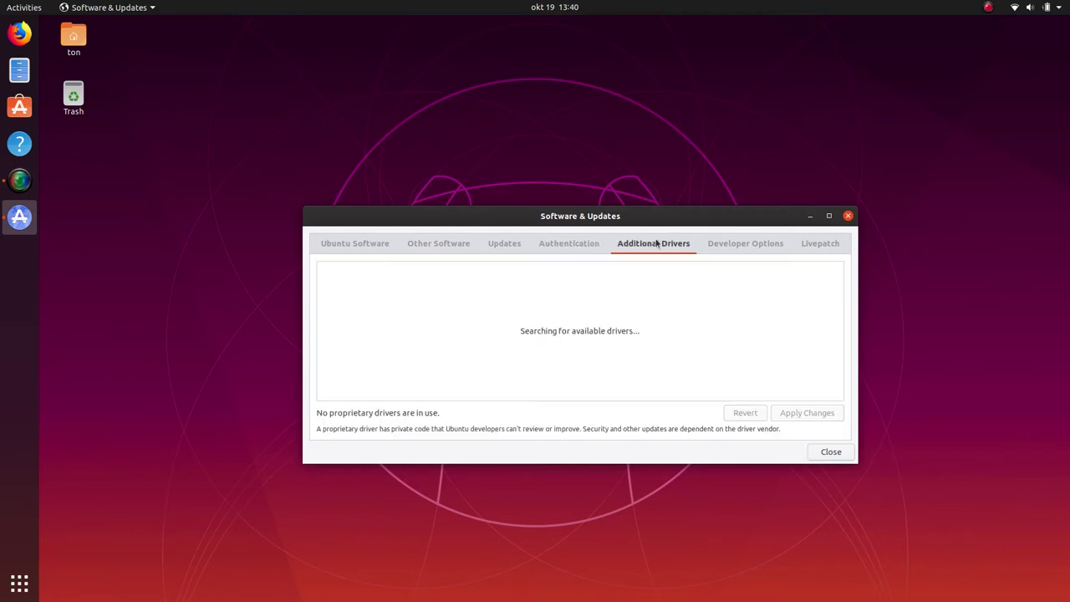
{"action": "left_click", "coordinate": [737, 248]}
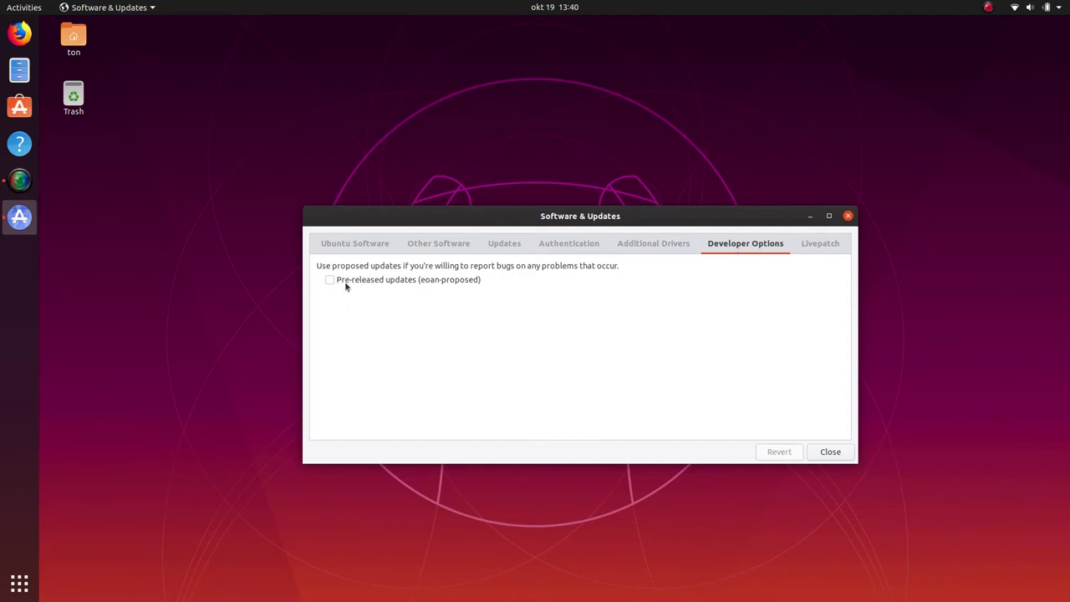
{"action": "left_click", "coordinate": [832, 248]}
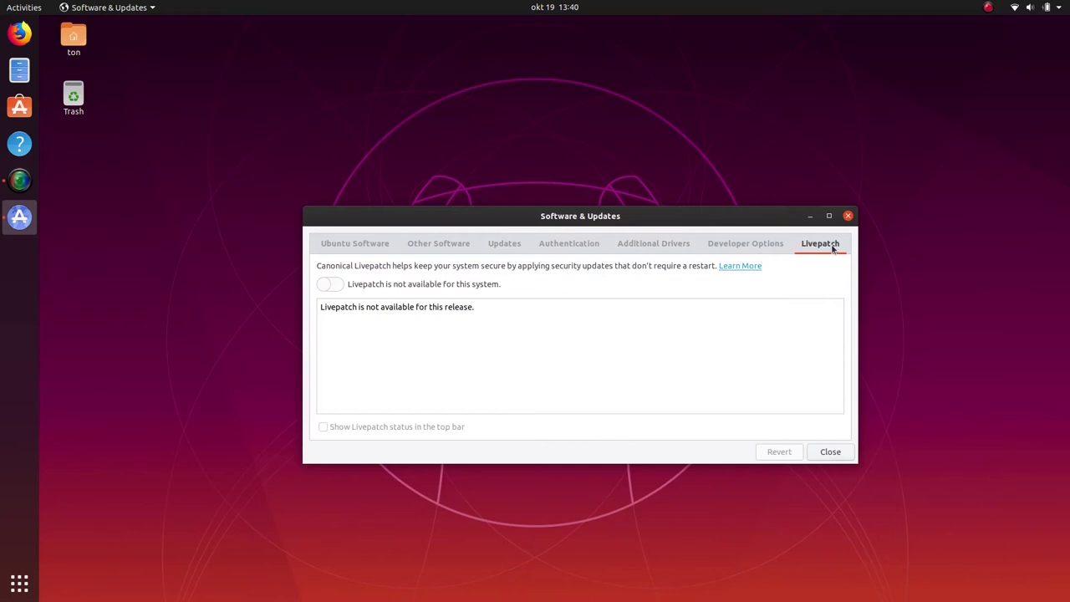
{"action": "left_click", "coordinate": [839, 457]}
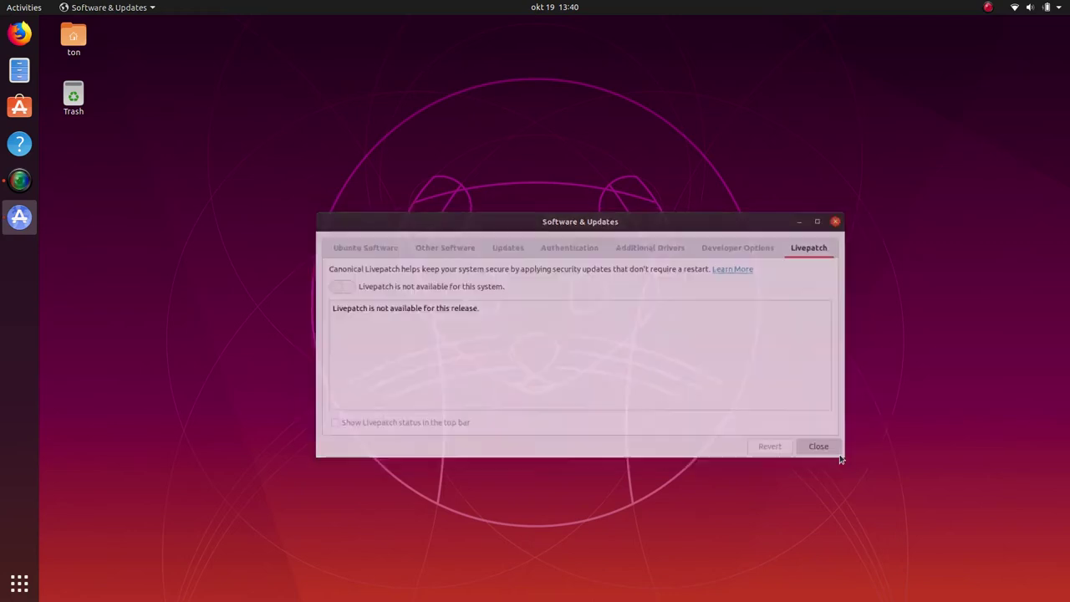
Step: Run Software Updater from the installed applications to check for available updates, and dismiss its result
{"action": "key", "text": "super+a"}
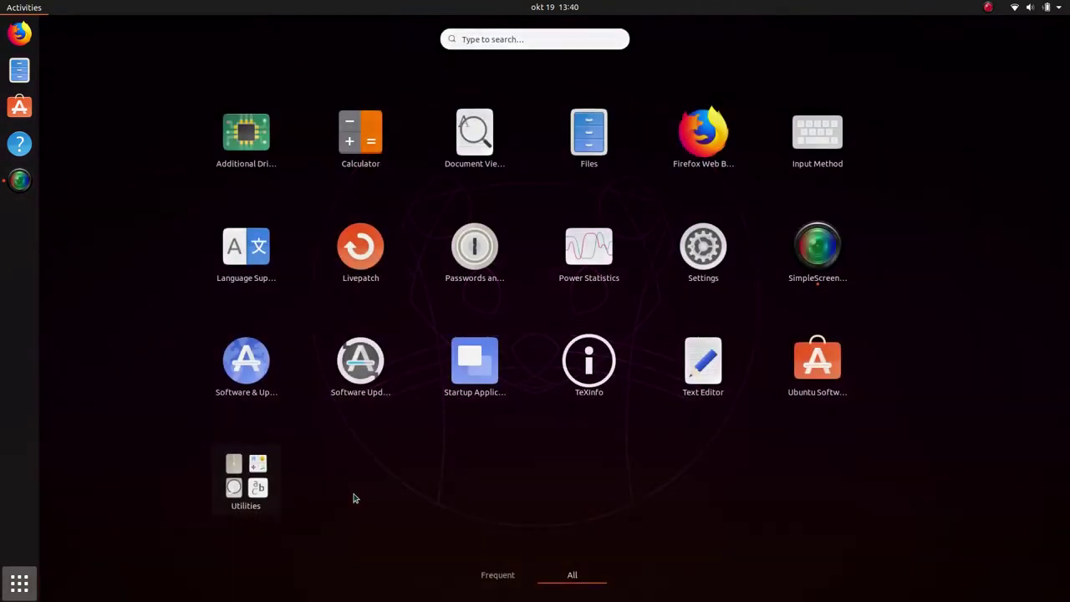
{"action": "left_click", "coordinate": [361, 368]}
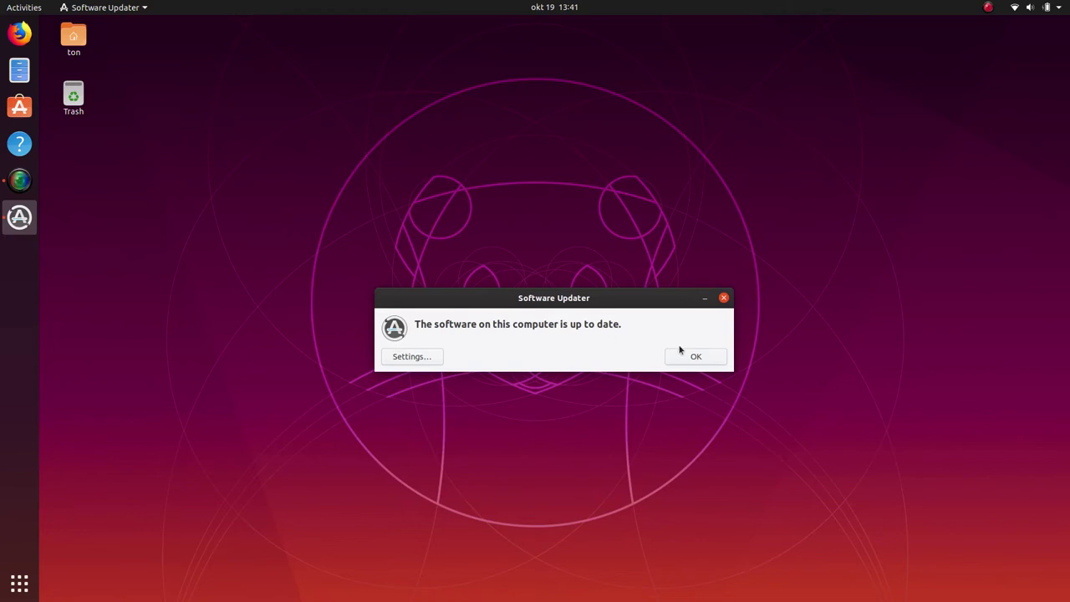
{"action": "left_click", "coordinate": [709, 363]}
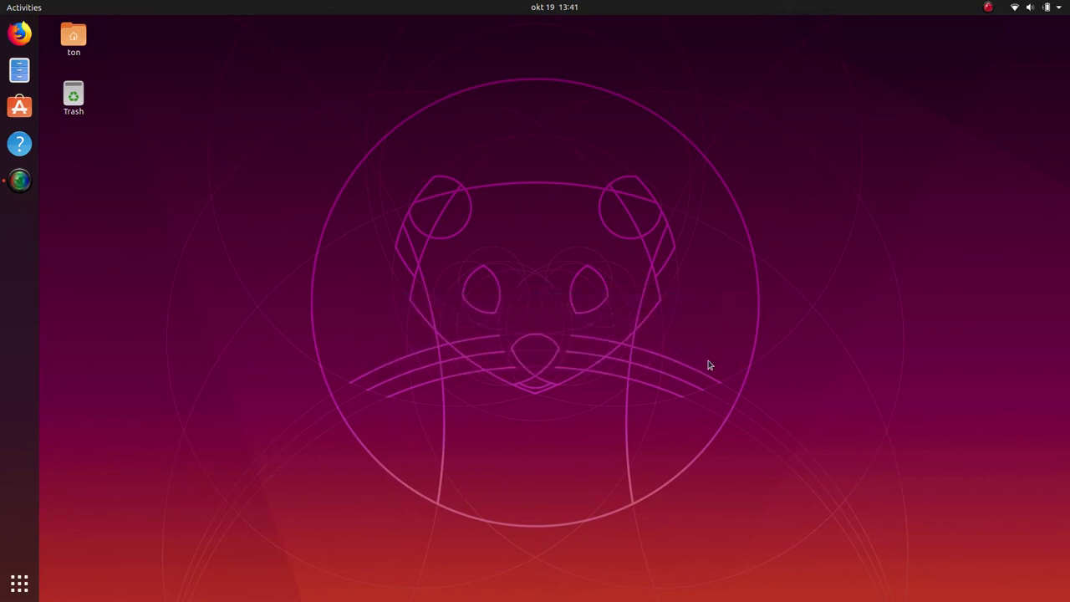
Step: Open Startup Applications from the installed applications, view the additional startup programs, and close the preferences
{"action": "key", "text": "super+a"}
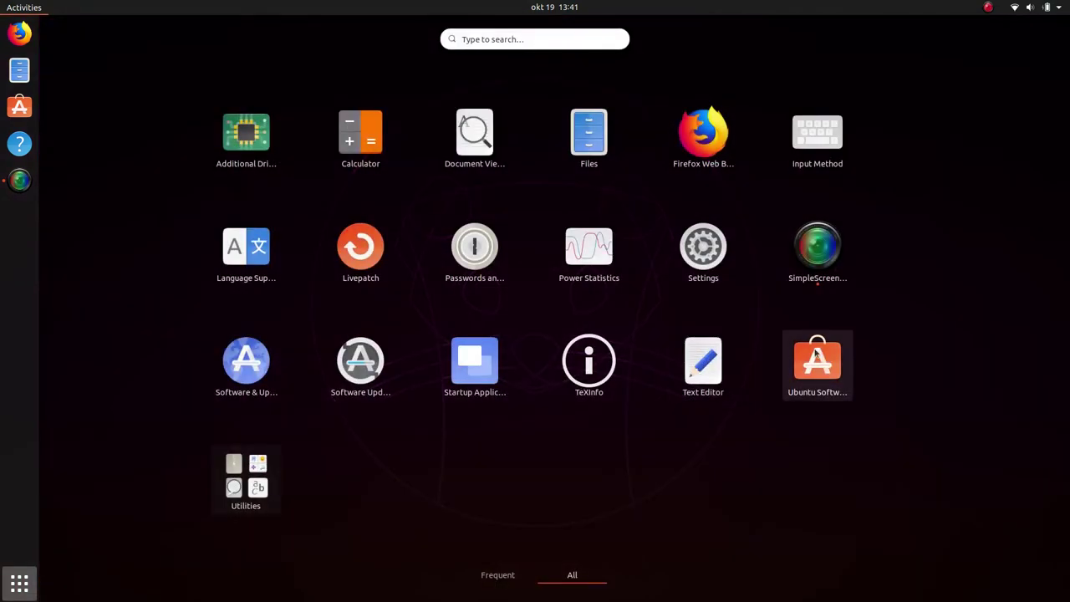
{"action": "left_click", "coordinate": [496, 360]}
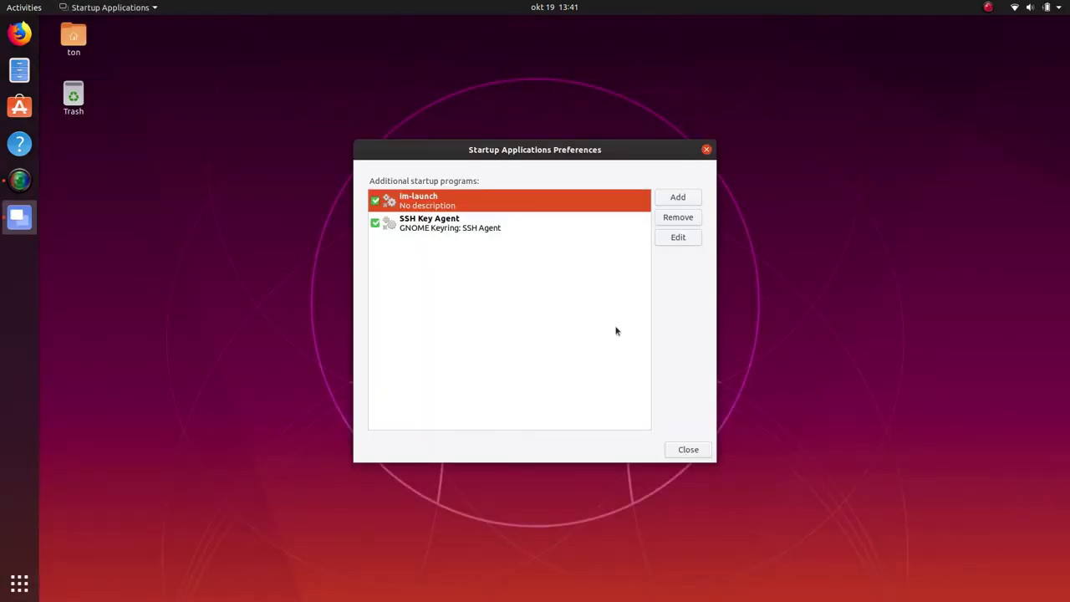
{"action": "left_click", "coordinate": [688, 449]}
Step: Open Text Editor from the installed applications, check its version in the About information, and close it
{"action": "key", "text": "super+a"}
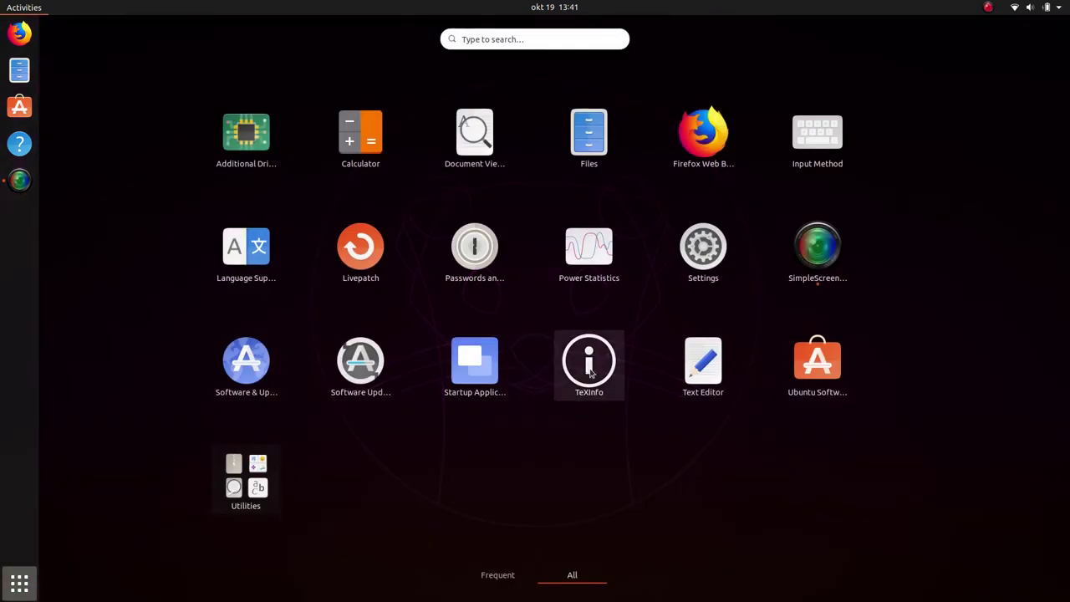
{"action": "left_click", "coordinate": [706, 370]}
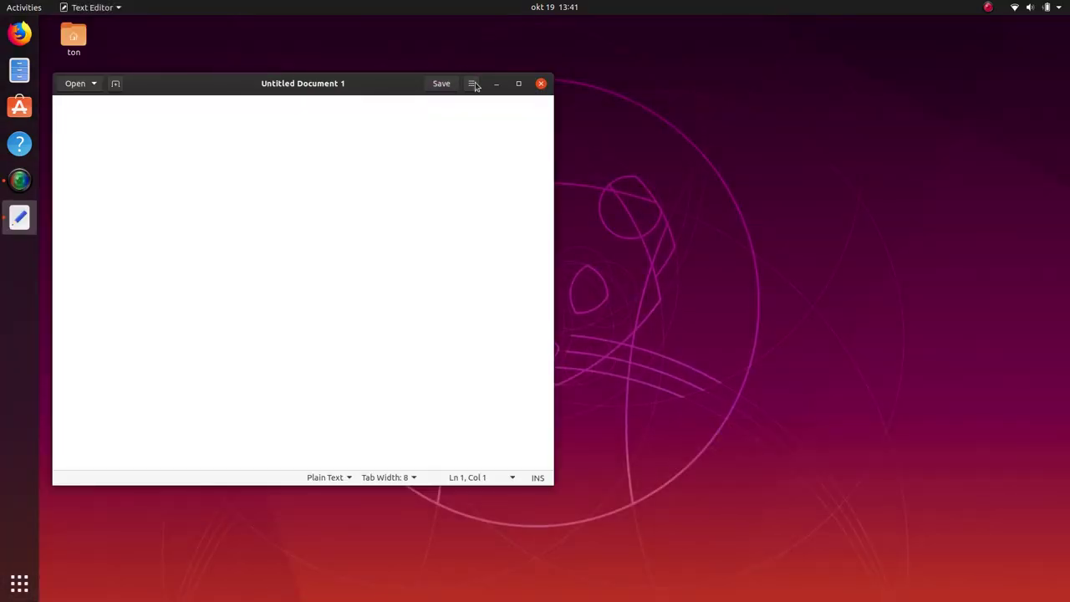
{"action": "left_click", "coordinate": [472, 83]}
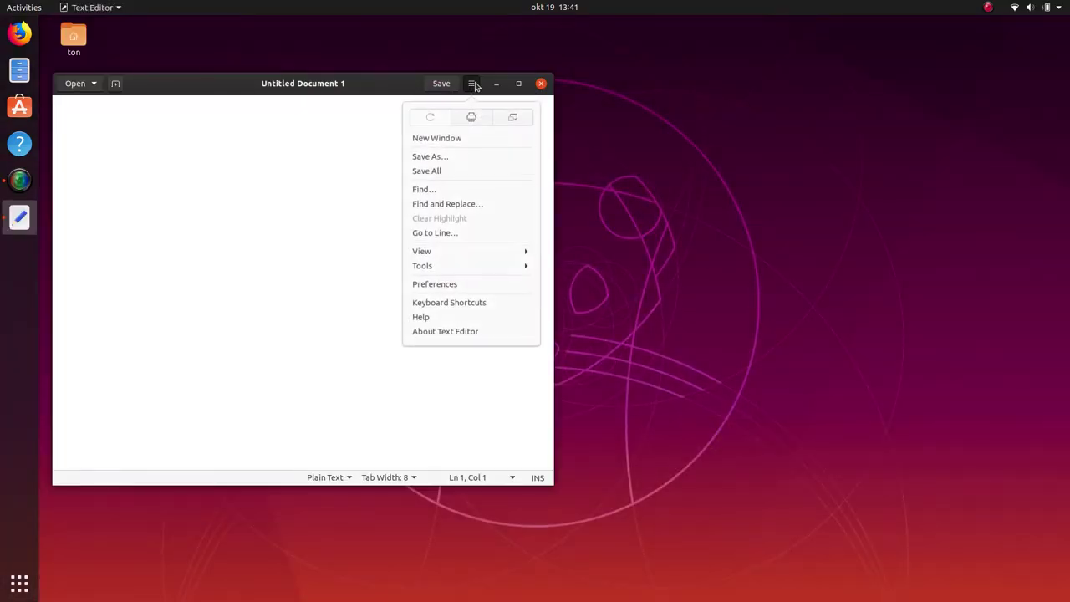
{"action": "left_click", "coordinate": [459, 333]}
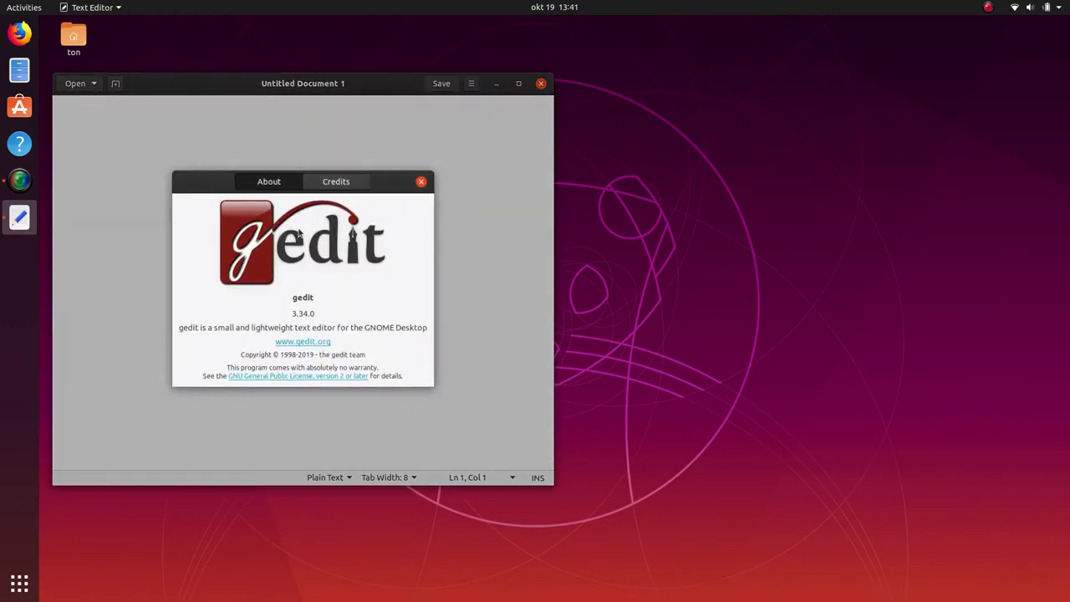
{"action": "left_click", "coordinate": [421, 181]}
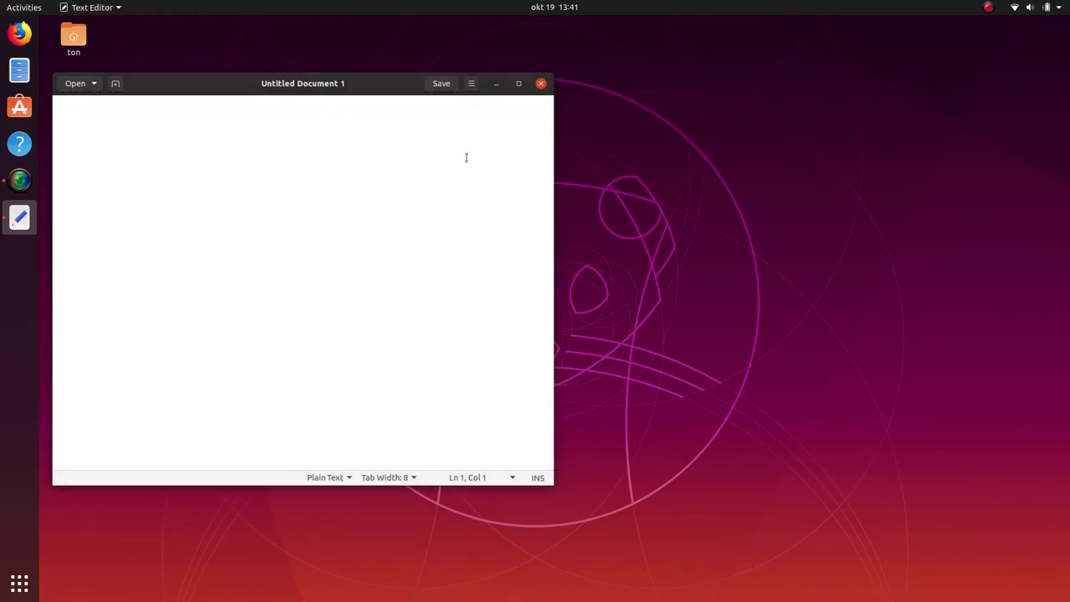
{"action": "left_click", "coordinate": [541, 84]}
Step: Open Disks from the Utilities folder, view the partition layout of the 512 GB disk, and close it
{"action": "key", "text": "super+a"}
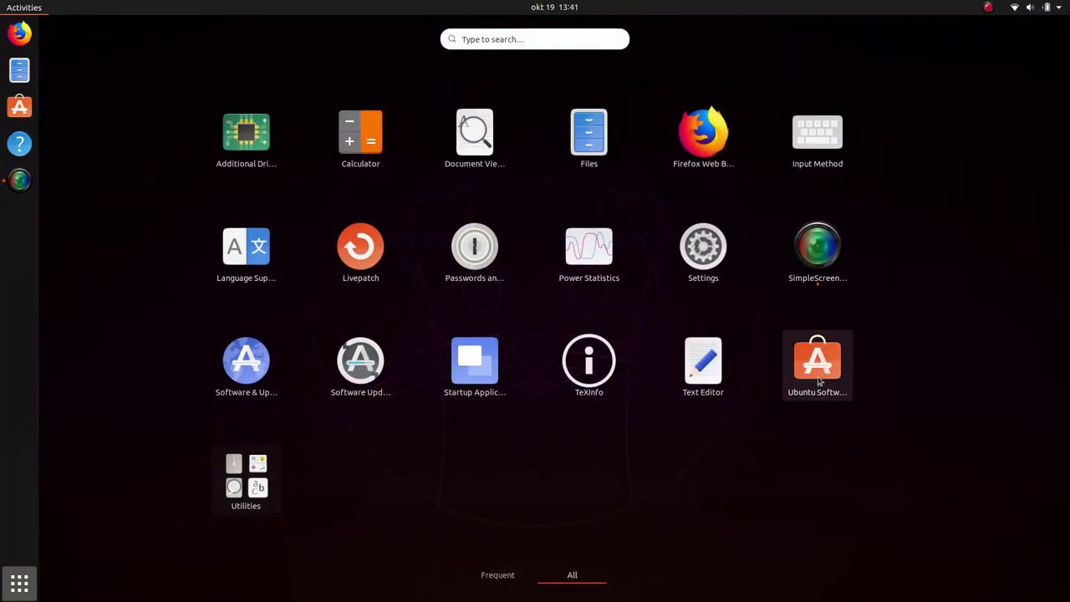
{"action": "left_click", "coordinate": [256, 479]}
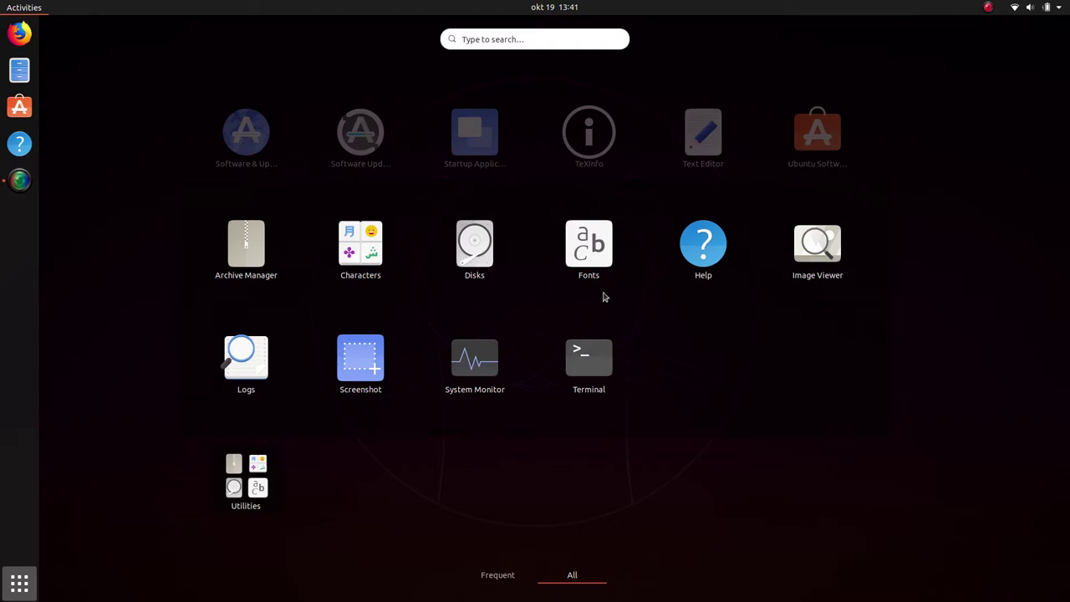
{"action": "left_click", "coordinate": [490, 269]}
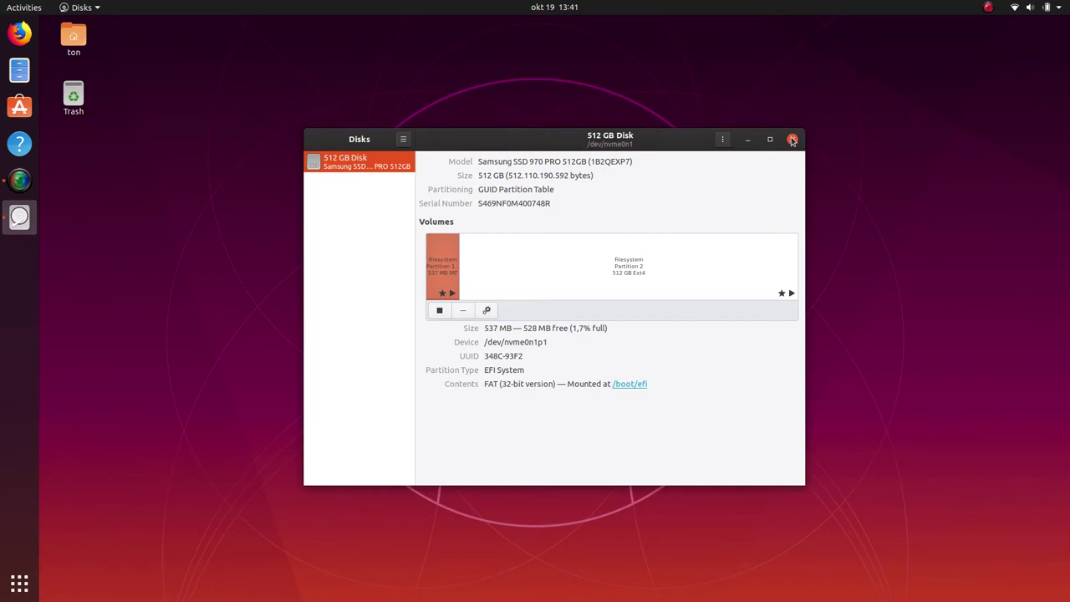
{"action": "left_click", "coordinate": [793, 140]}
Step: Open System Monitor from the Utilities folder, view the resource graphs and process list in a maximized window, and close it
{"action": "key", "text": "super+a"}
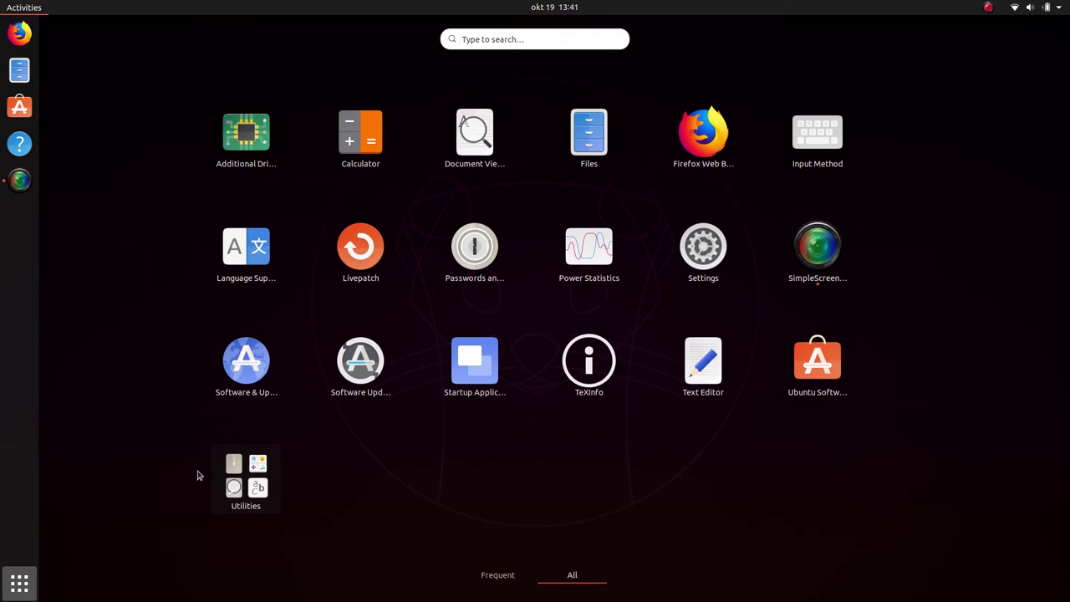
{"action": "left_click", "coordinate": [251, 485]}
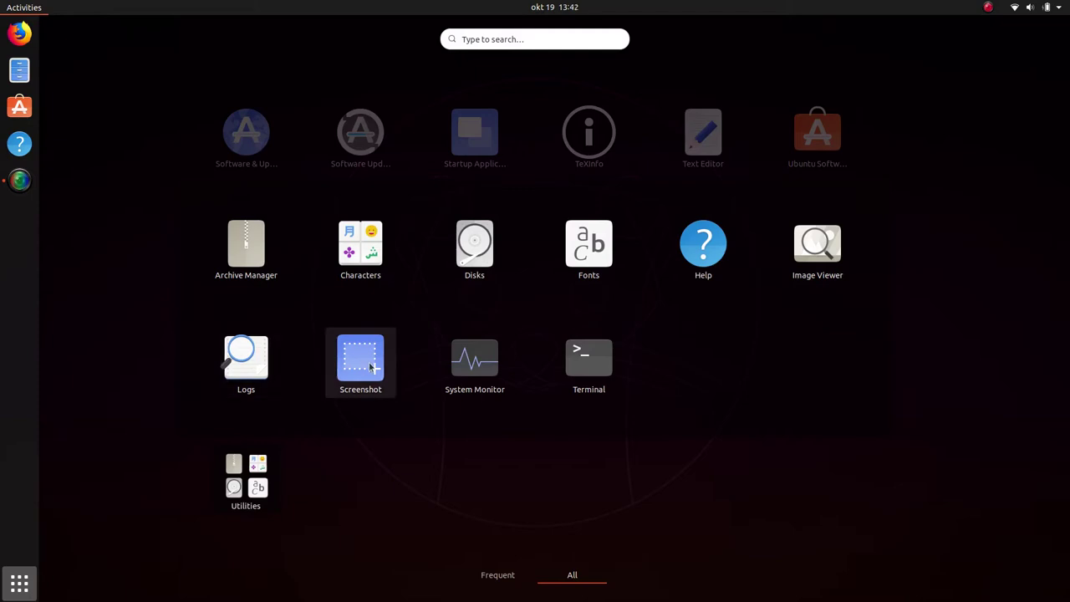
{"action": "left_click", "coordinate": [482, 362]}
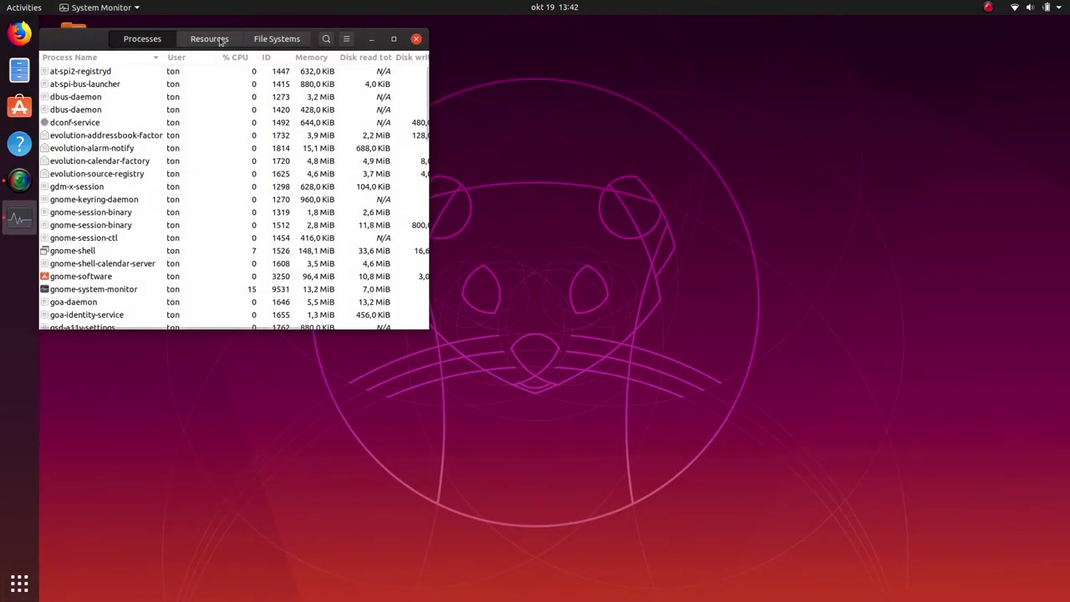
{"action": "left_click", "coordinate": [210, 39]}
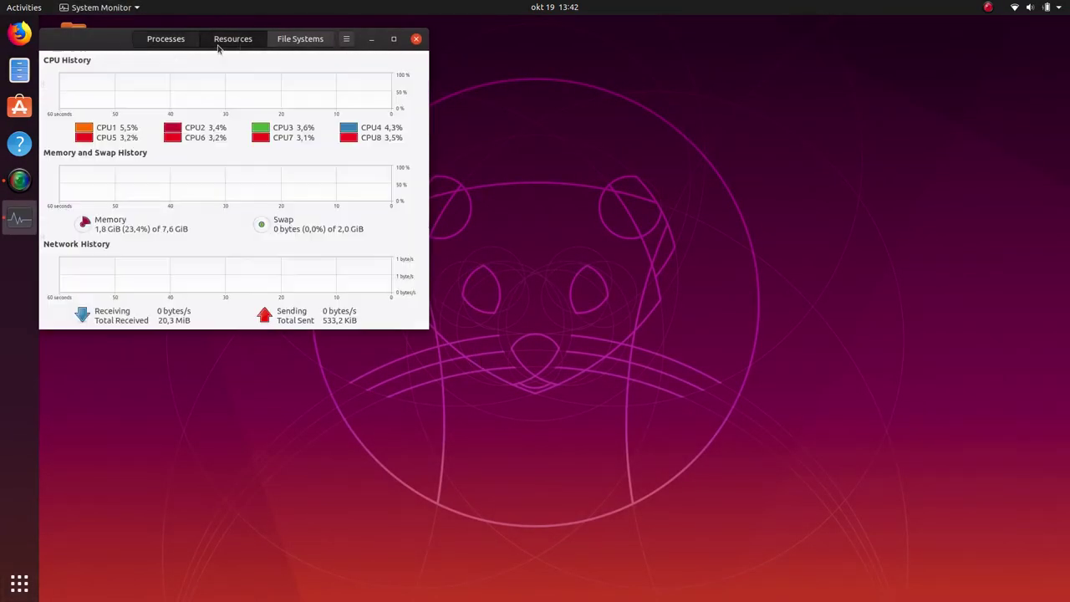
{"action": "left_click", "coordinate": [393, 38]}
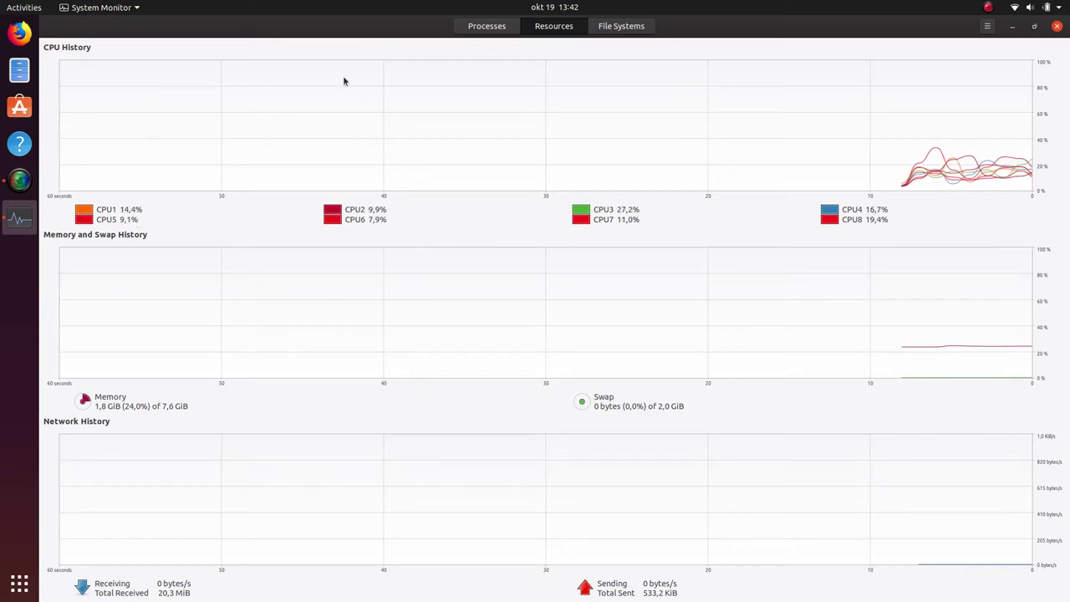
{"action": "left_click", "coordinate": [488, 26]}
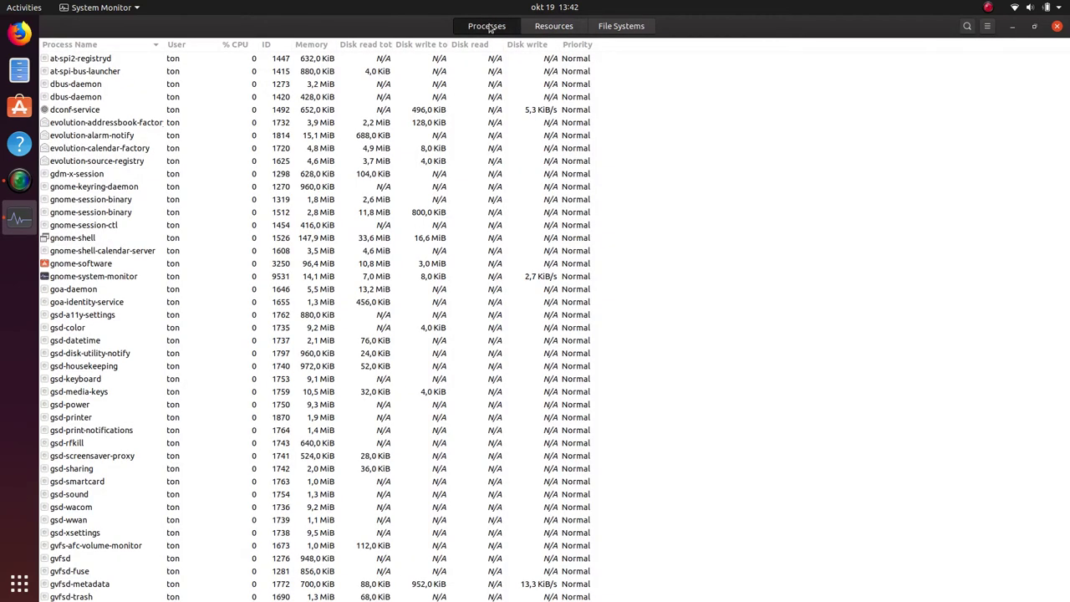
{"action": "left_click", "coordinate": [1057, 27]}
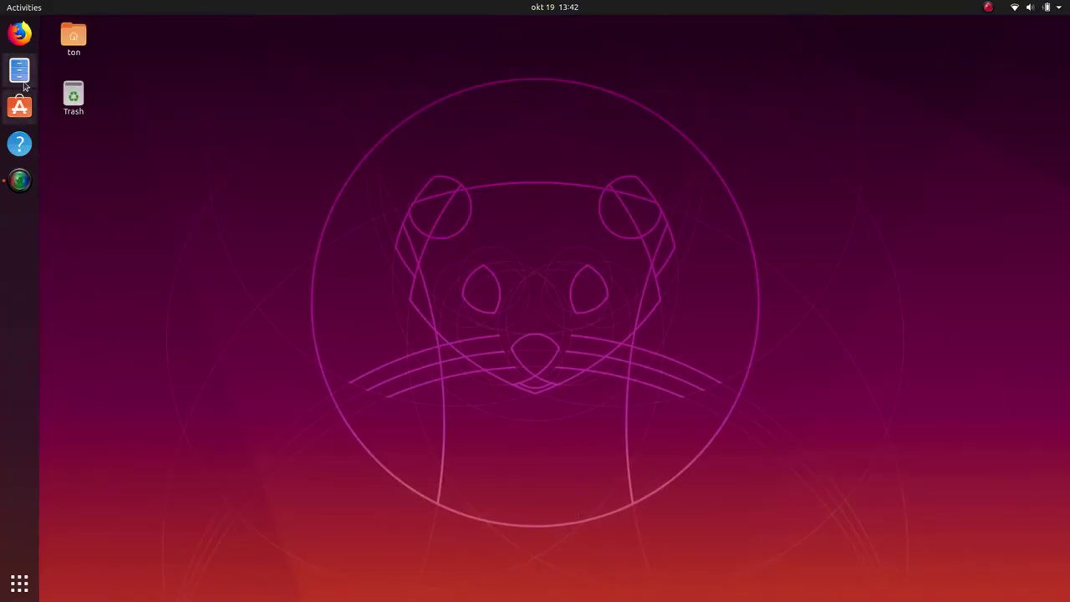
Step: Open the screenshot in the Pictures folder with Image Viewer, and close both the image and the file manager
{"action": "left_click", "coordinate": [19, 72]}
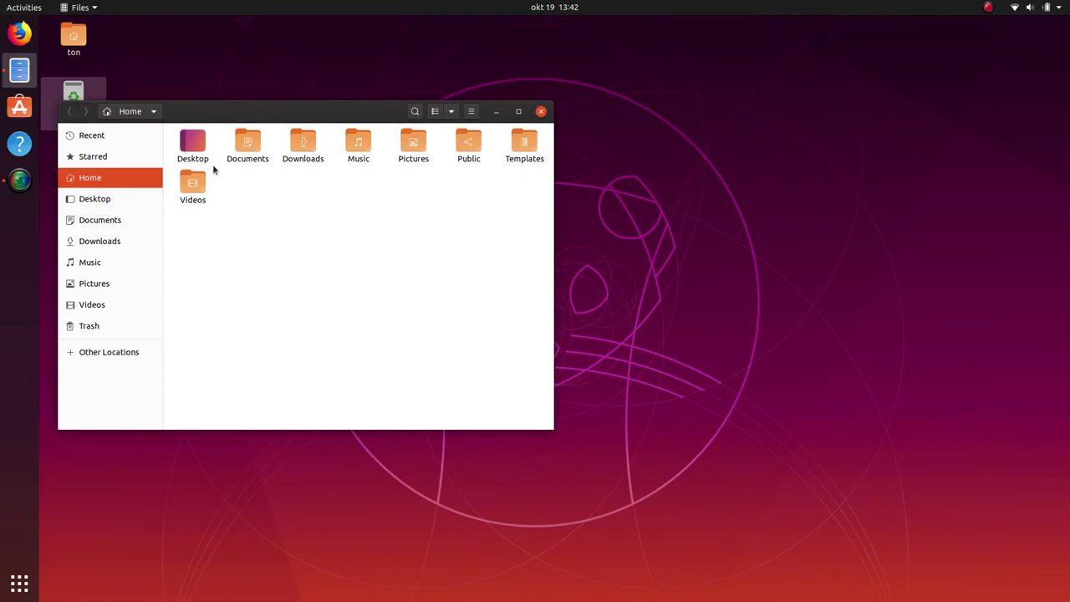
{"action": "left_click", "coordinate": [107, 284]}
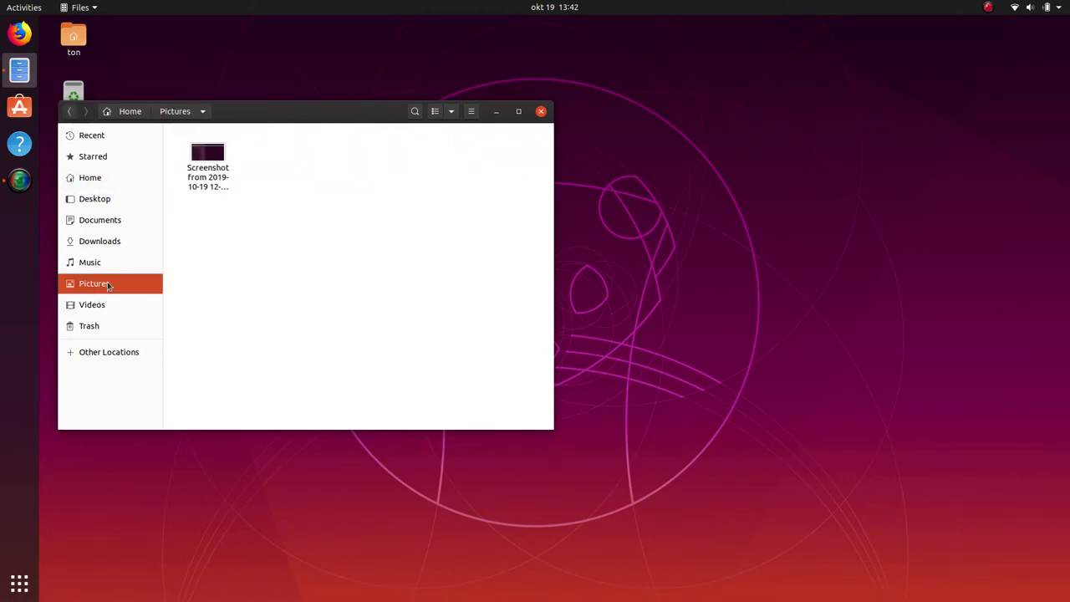
{"action": "double_click", "coordinate": [206, 156]}
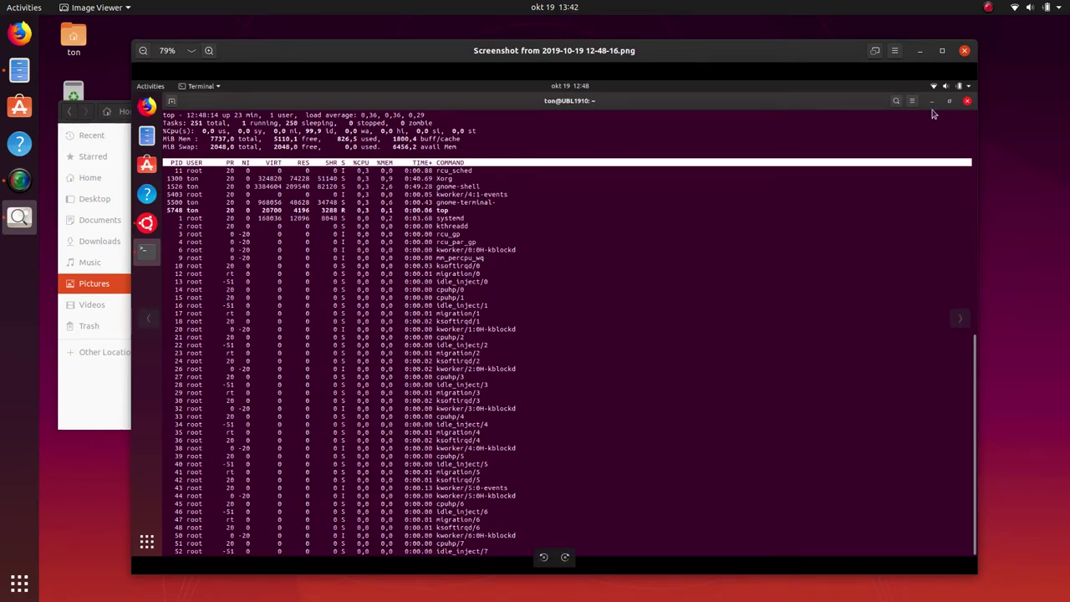
{"action": "left_click", "coordinate": [964, 52]}
{"action": "left_click", "coordinate": [541, 111]}
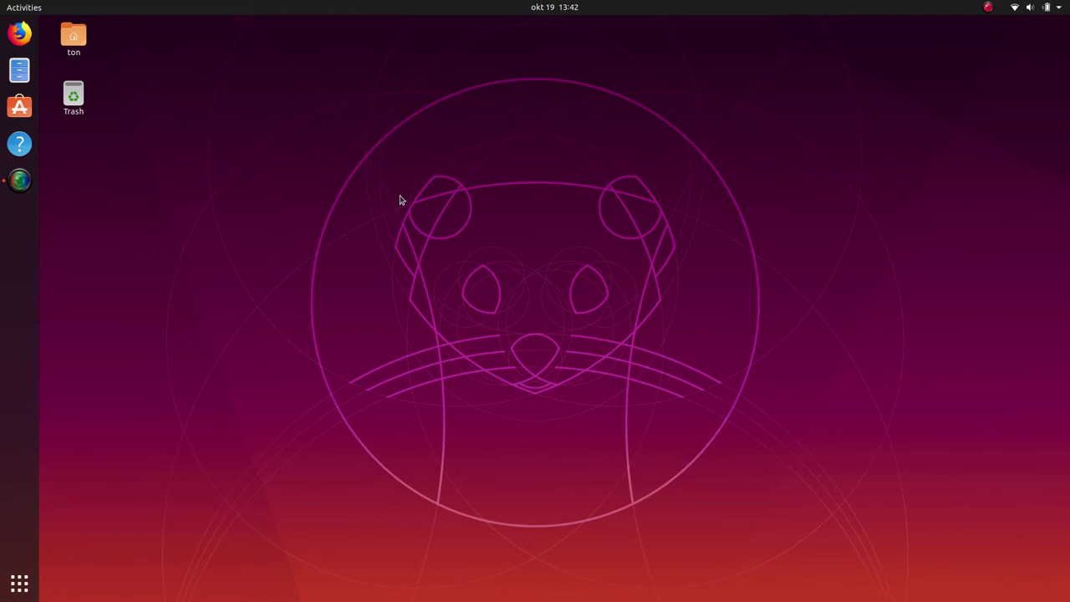
Step: Open the desktop background settings in a maximized window and view the Wi-Fi, Bluetooth and Background pages
{"action": "right_click", "coordinate": [401, 201]}
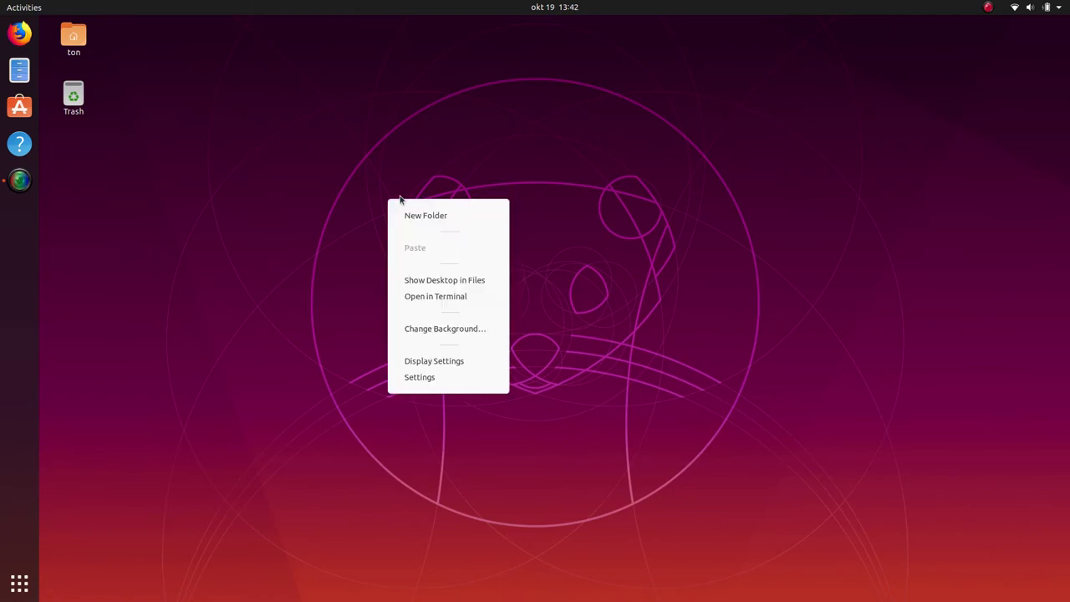
{"action": "left_click", "coordinate": [431, 327]}
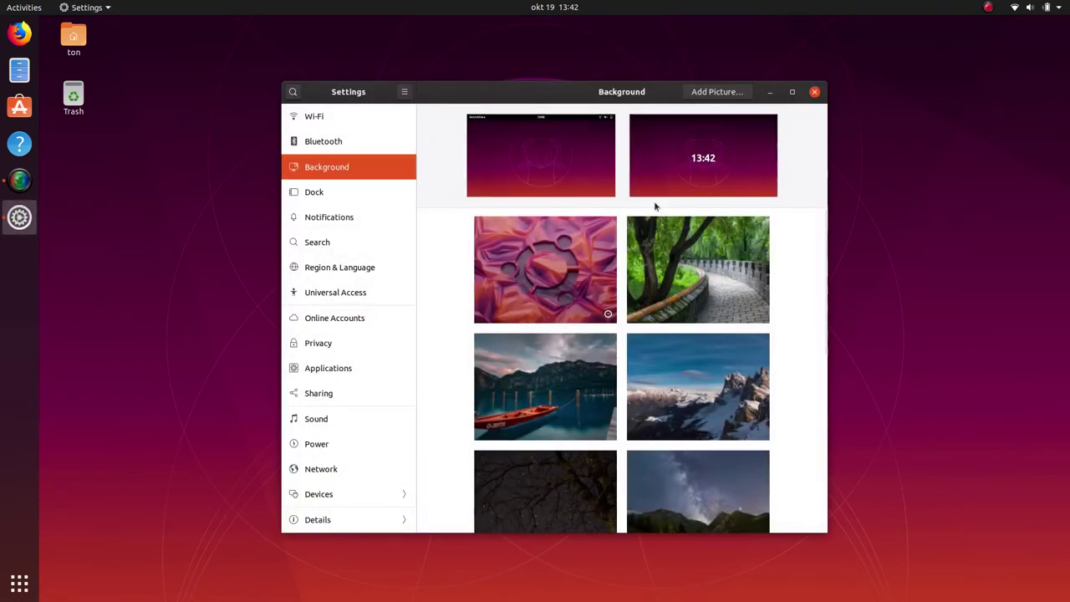
{"action": "double_click", "coordinate": [571, 97]}
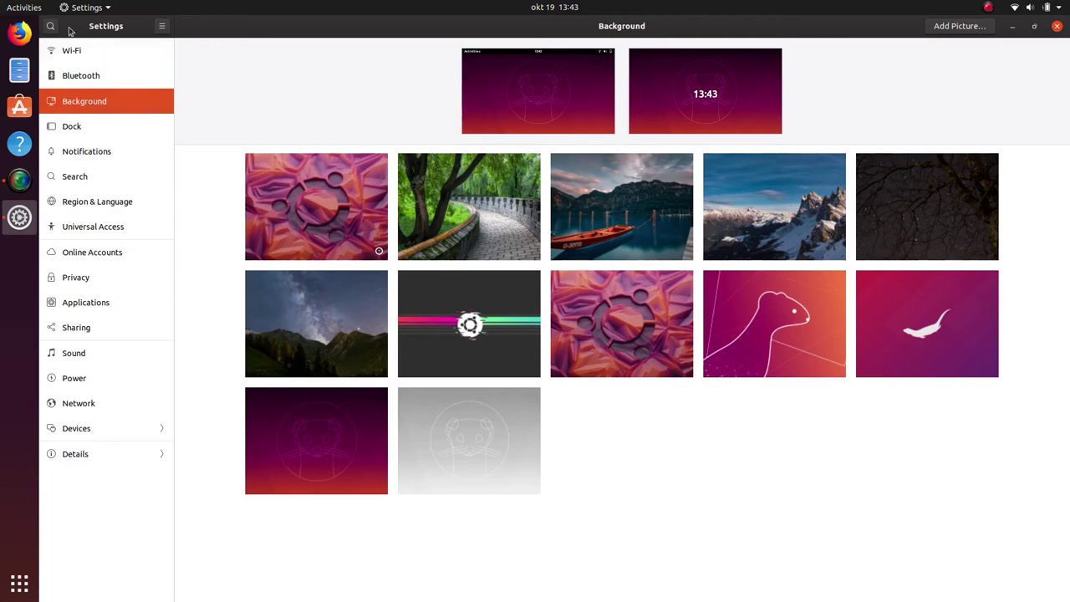
{"action": "left_click", "coordinate": [85, 52]}
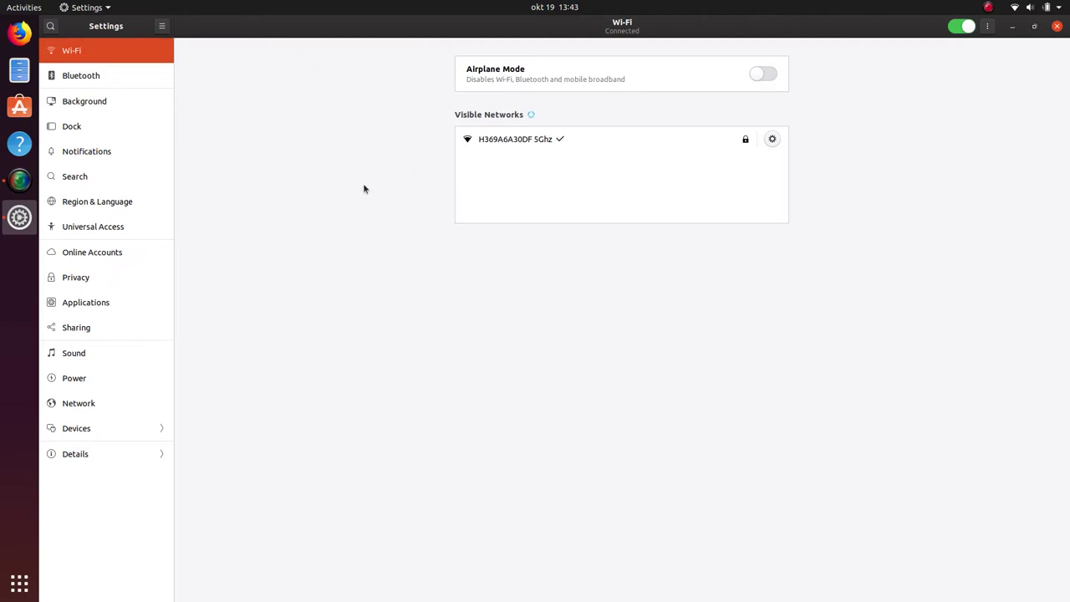
{"action": "left_click", "coordinate": [119, 81]}
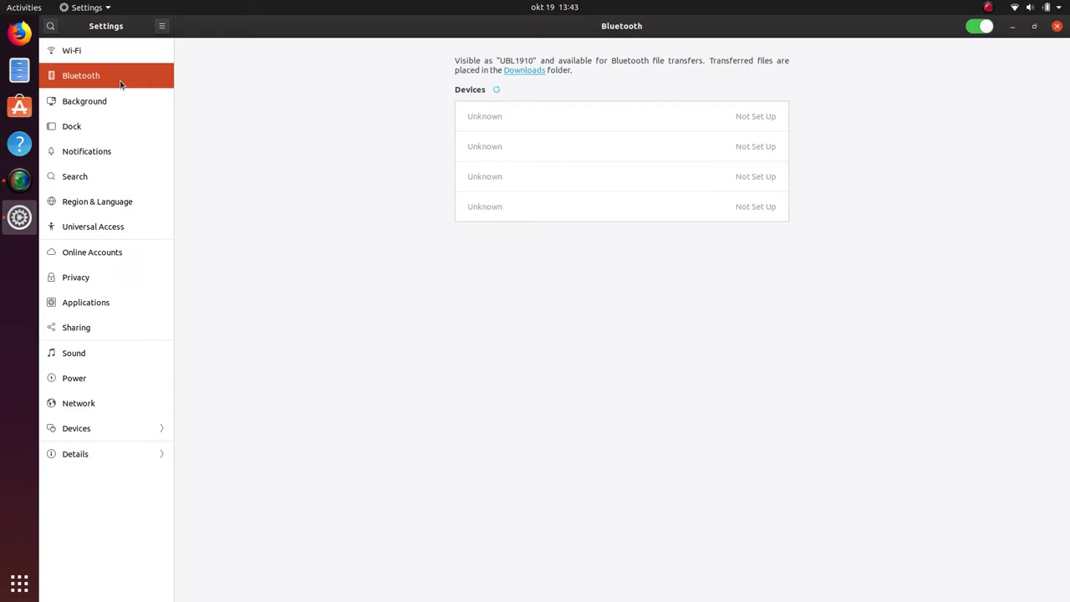
{"action": "left_click", "coordinate": [112, 110]}
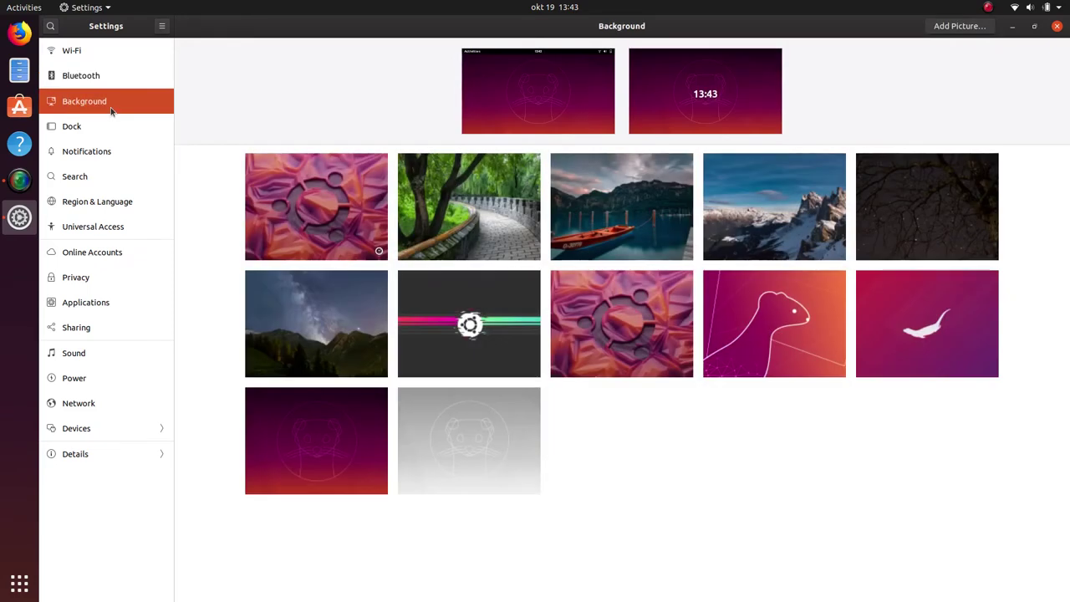
Step: Enable Auto-hide the Dock in the Dock settings and test the hiding by restoring, maximizing and moving the Settings window
{"action": "left_click", "coordinate": [106, 128]}
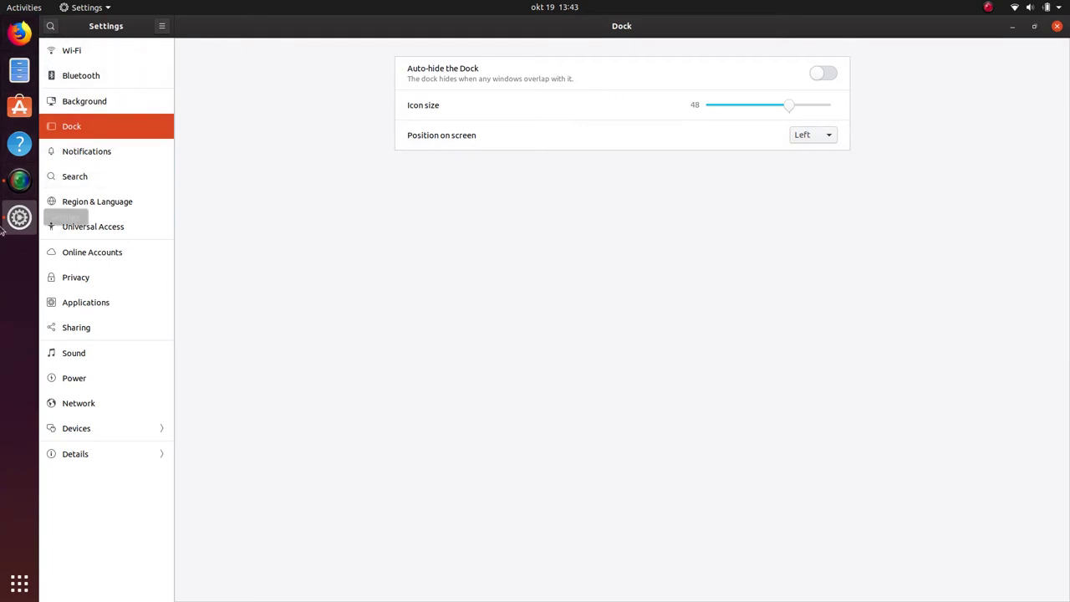
{"action": "left_click", "coordinate": [832, 78]}
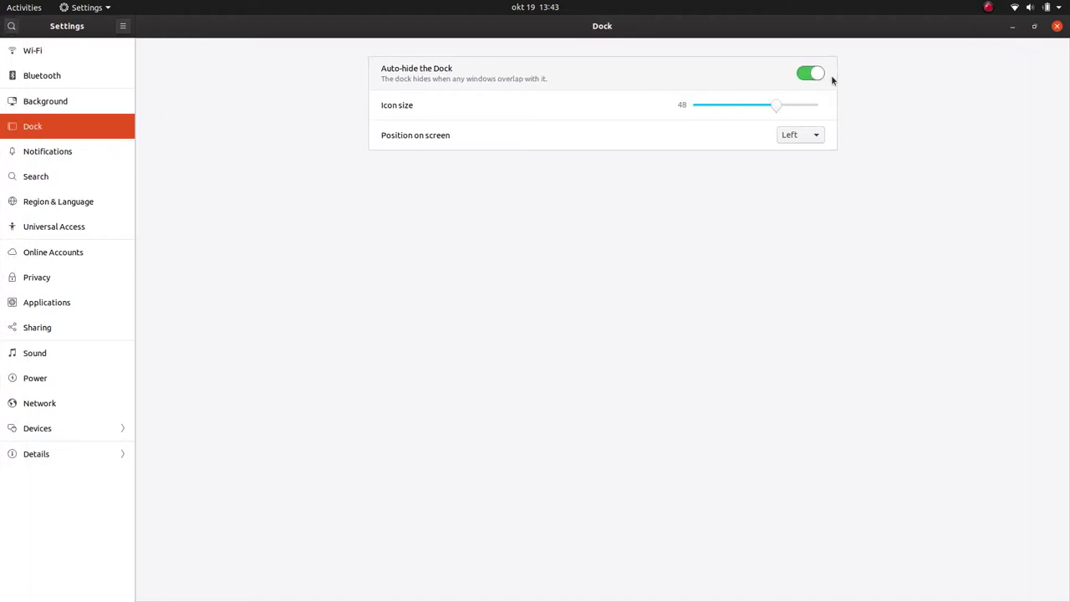
{"action": "double_click", "coordinate": [751, 26]}
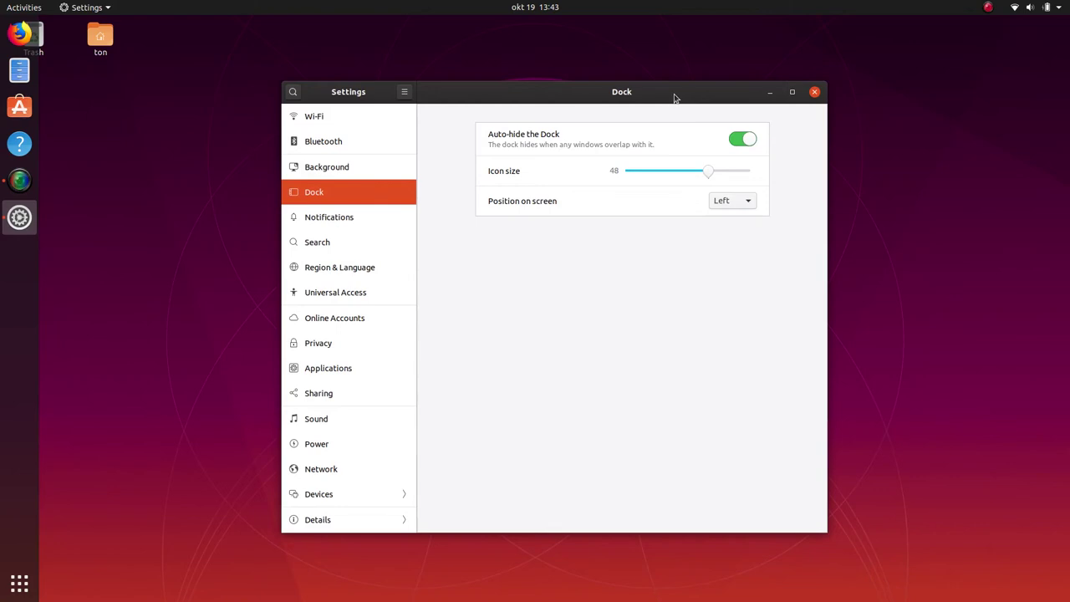
{"action": "left_click_drag", "start_coordinate": [676, 98], "coordinate": [546, 84]}
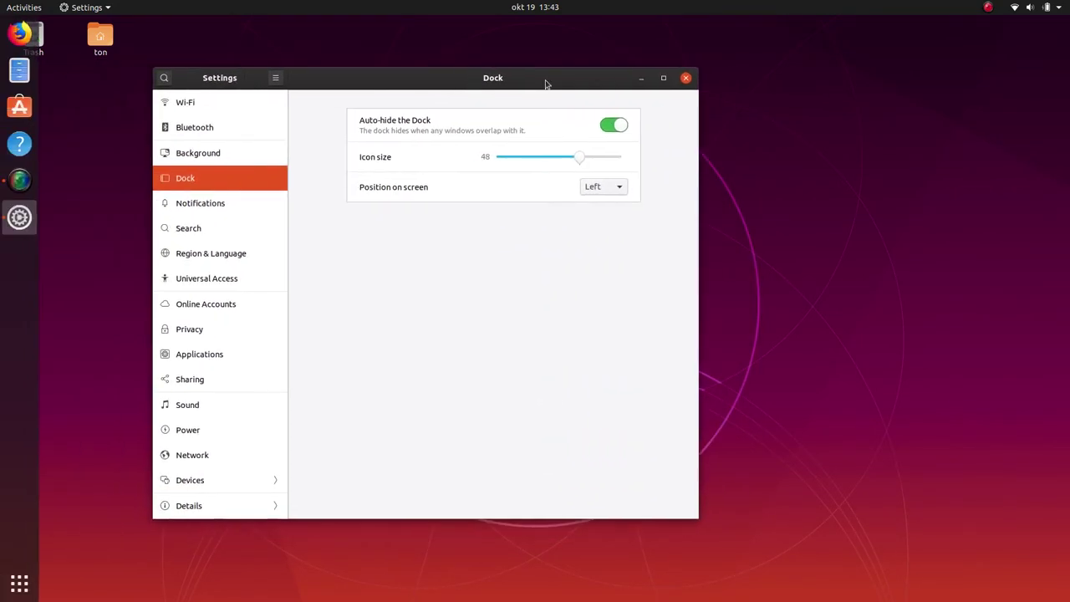
{"action": "double_click", "coordinate": [546, 84]}
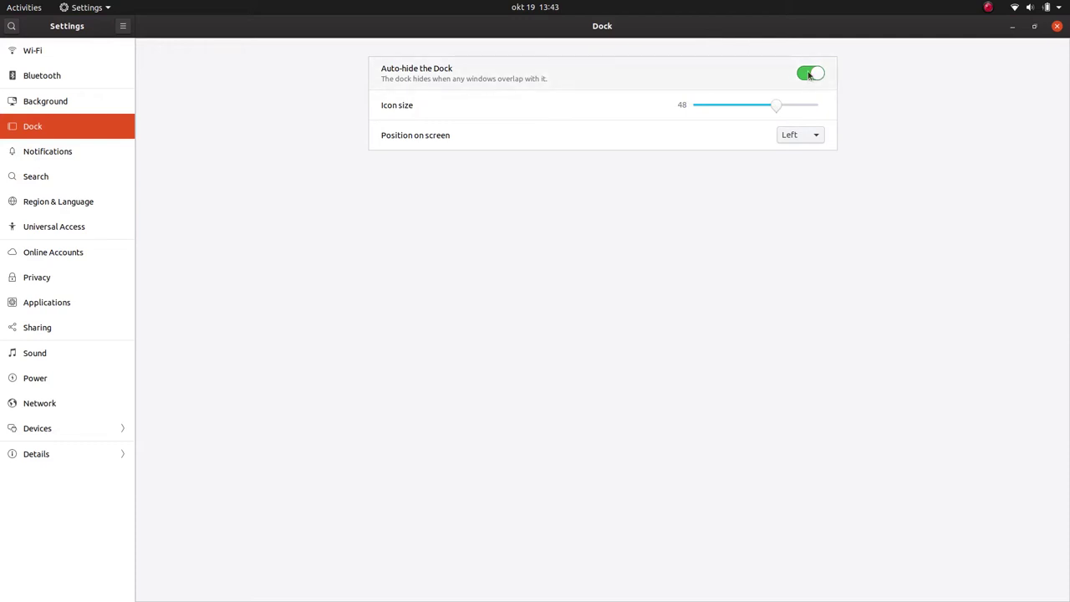
{"action": "left_click_drag", "start_coordinate": [705, 29], "coordinate": [573, 41]}
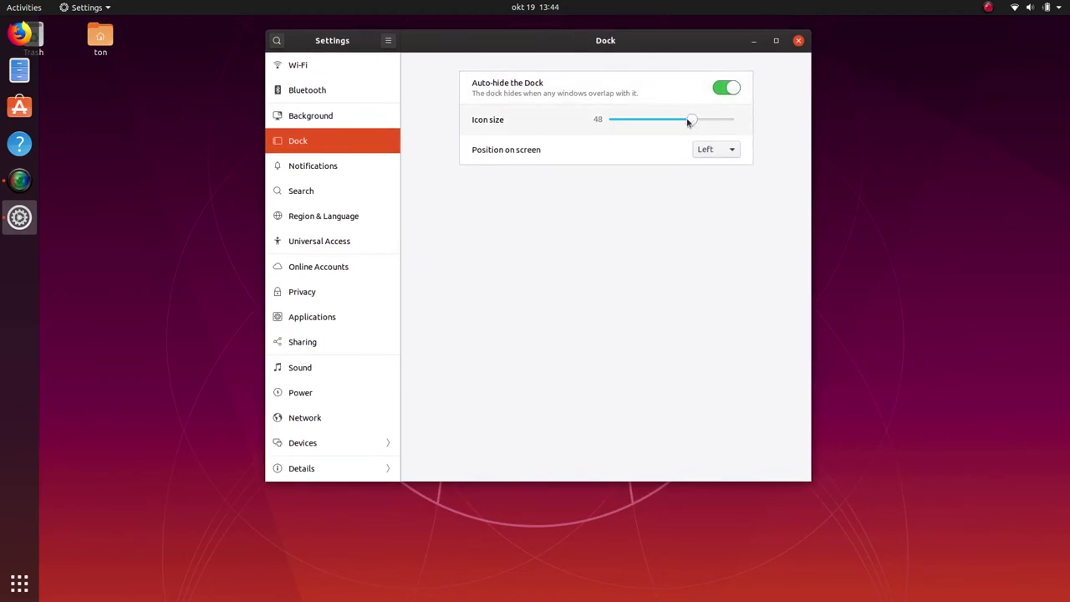
Step: Set the dock's icon size to 34 and its position on screen to Right
{"action": "left_click_drag", "start_coordinate": [689, 120], "coordinate": [658, 126]}
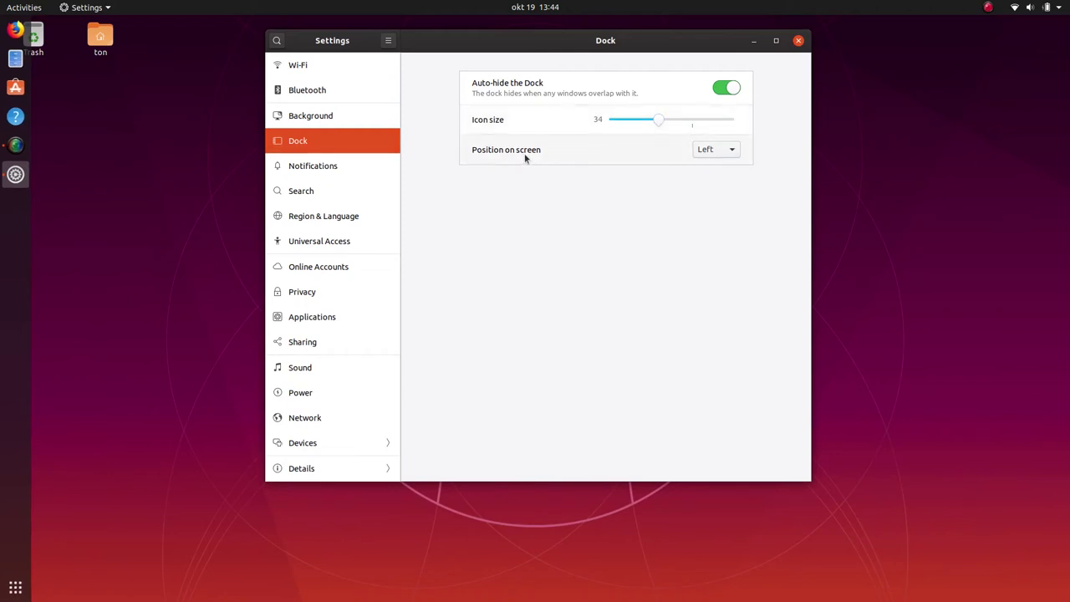
{"action": "left_click", "coordinate": [725, 151]}
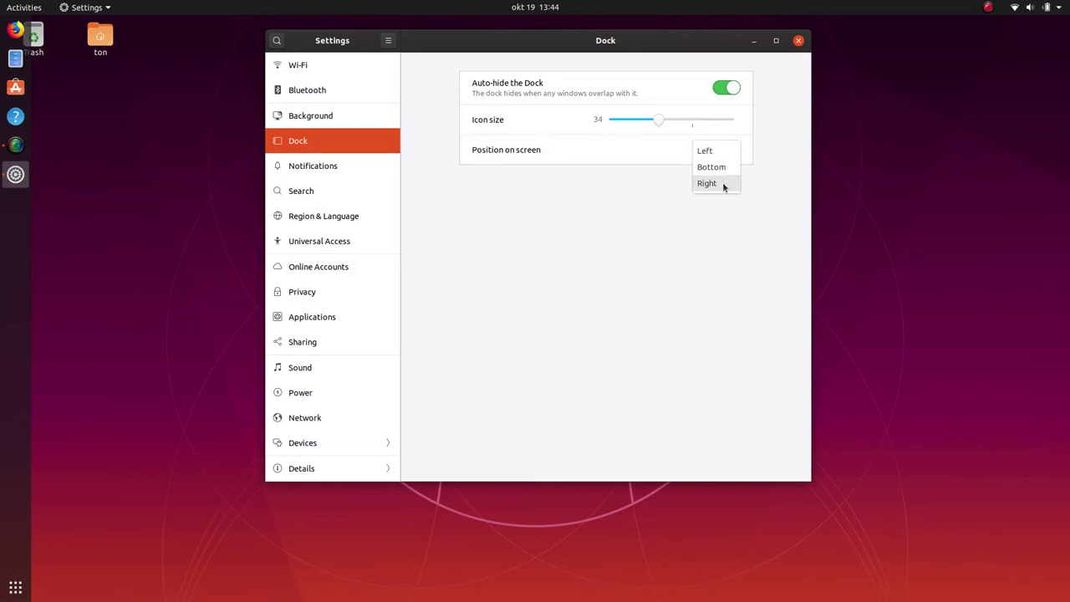
{"action": "left_click", "coordinate": [722, 182]}
Step: Set the dock's position on screen to Bottom and reduce its icon size to 30
{"action": "left_click", "coordinate": [728, 151]}
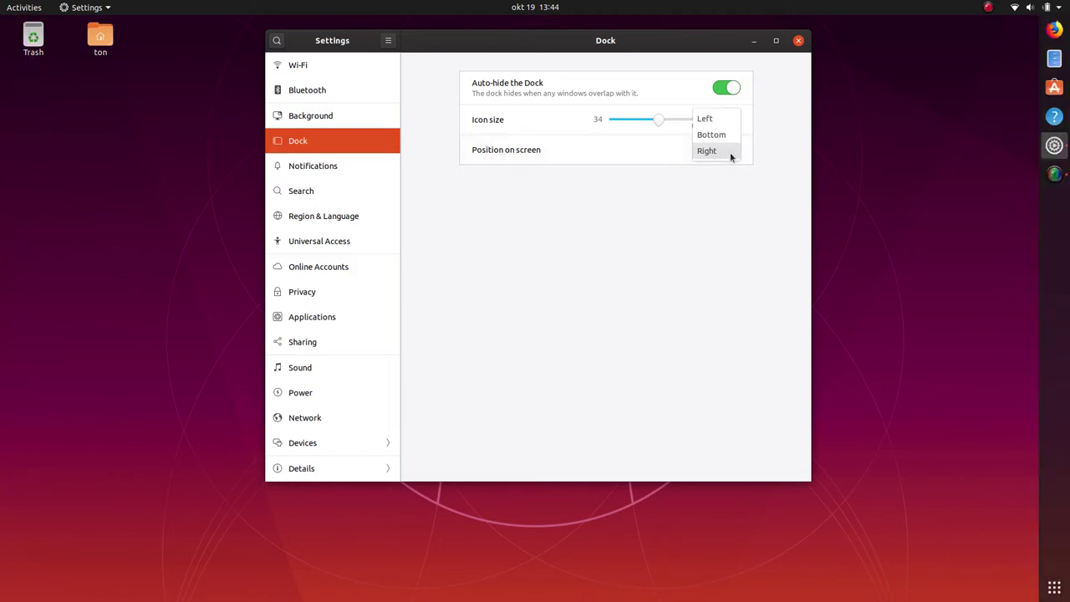
{"action": "left_click", "coordinate": [730, 138]}
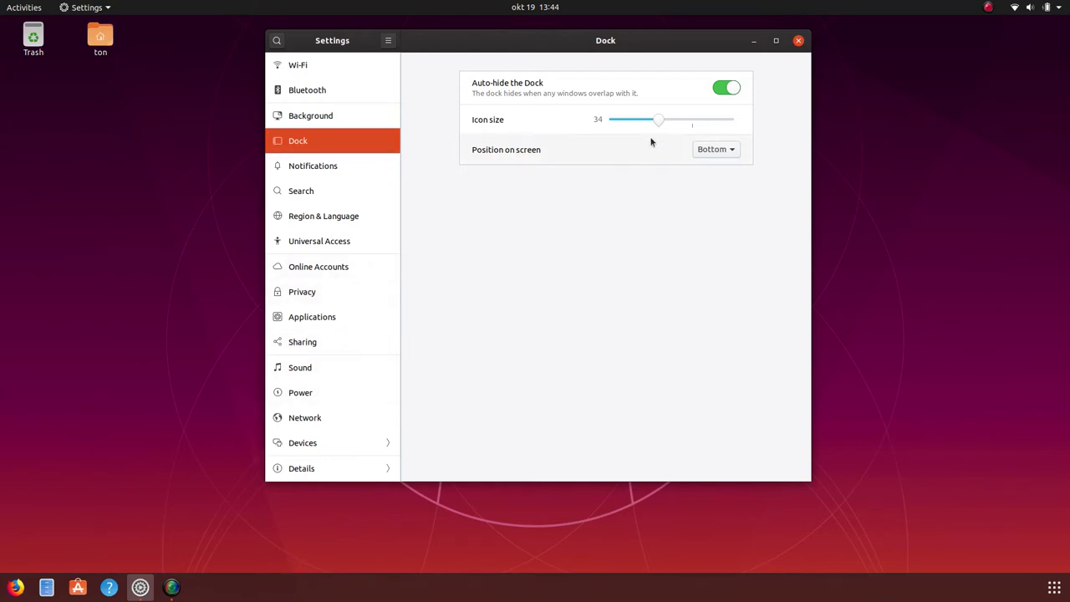
{"action": "left_click_drag", "start_coordinate": [659, 120], "coordinate": [633, 128]}
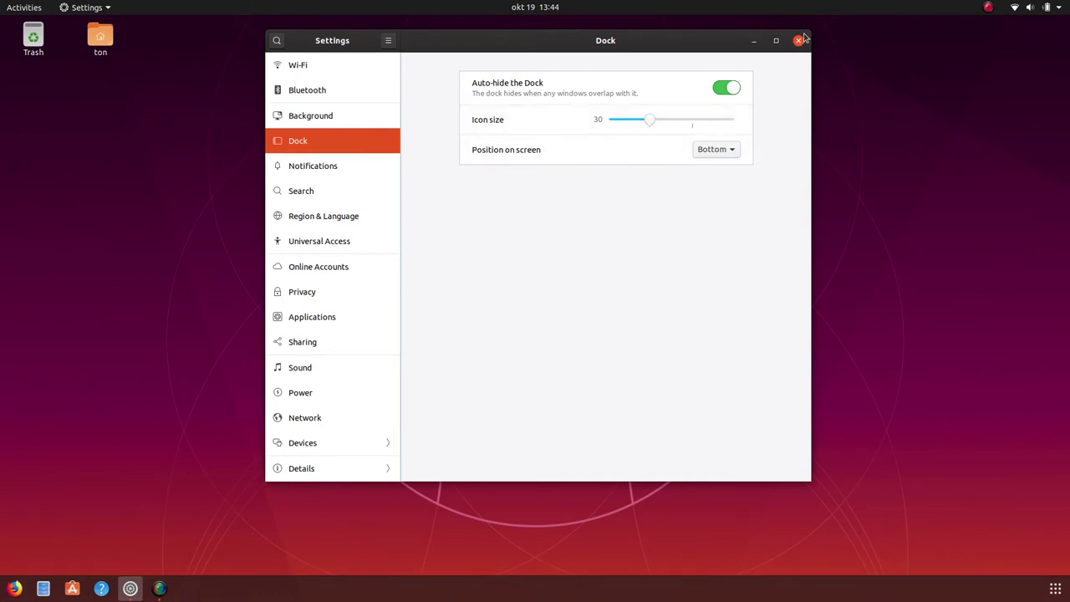
Step: View the Notifications, Search, Region & Language, Universal Access and Online Accounts settings pages
{"action": "left_click", "coordinate": [352, 166]}
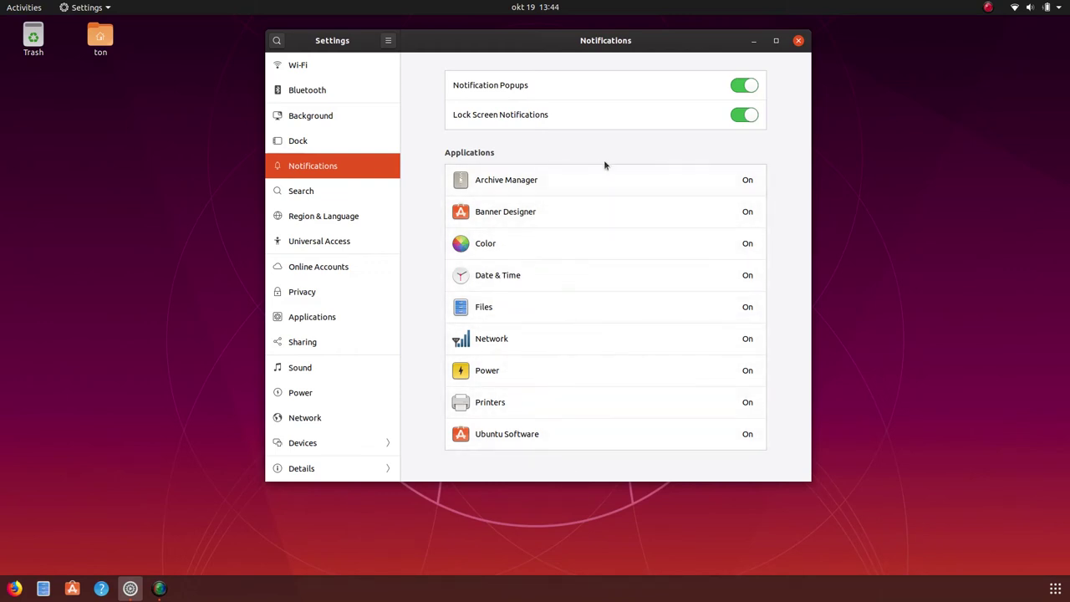
{"action": "left_click", "coordinate": [368, 192]}
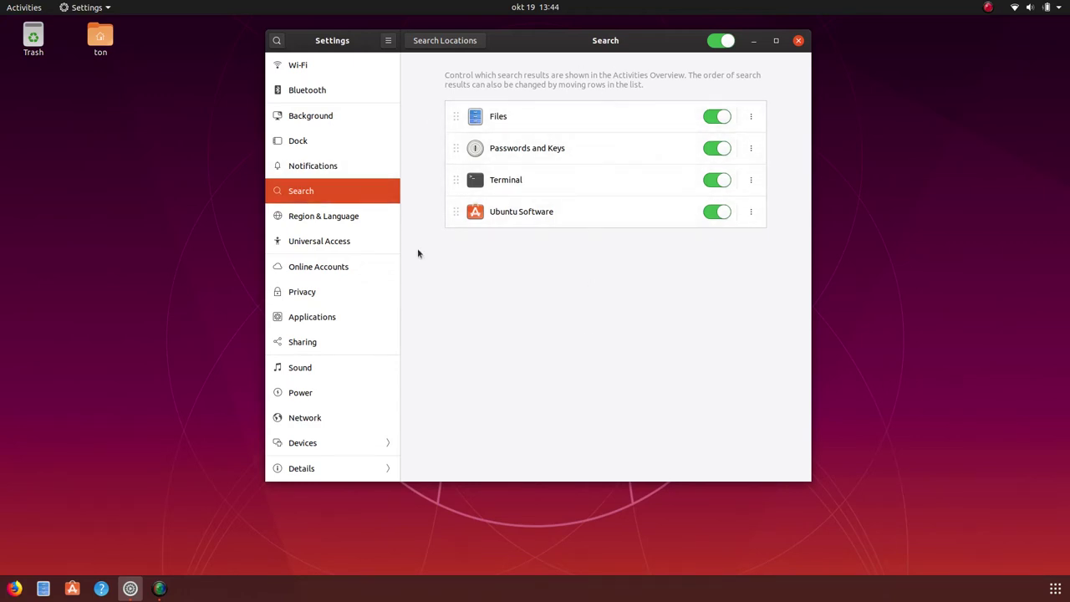
{"action": "left_click", "coordinate": [359, 216]}
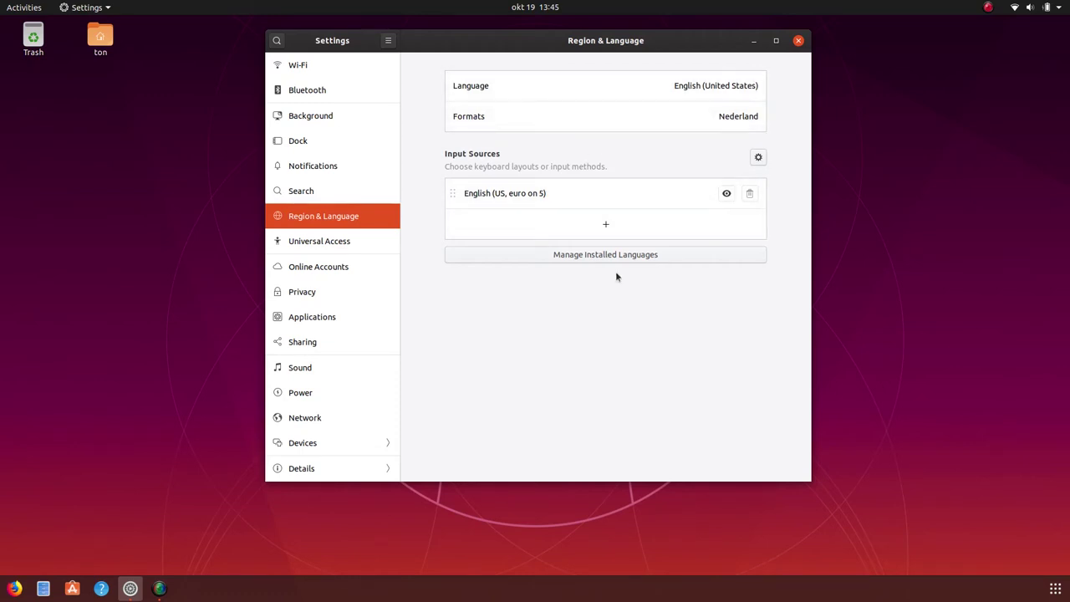
{"action": "left_click", "coordinate": [358, 245]}
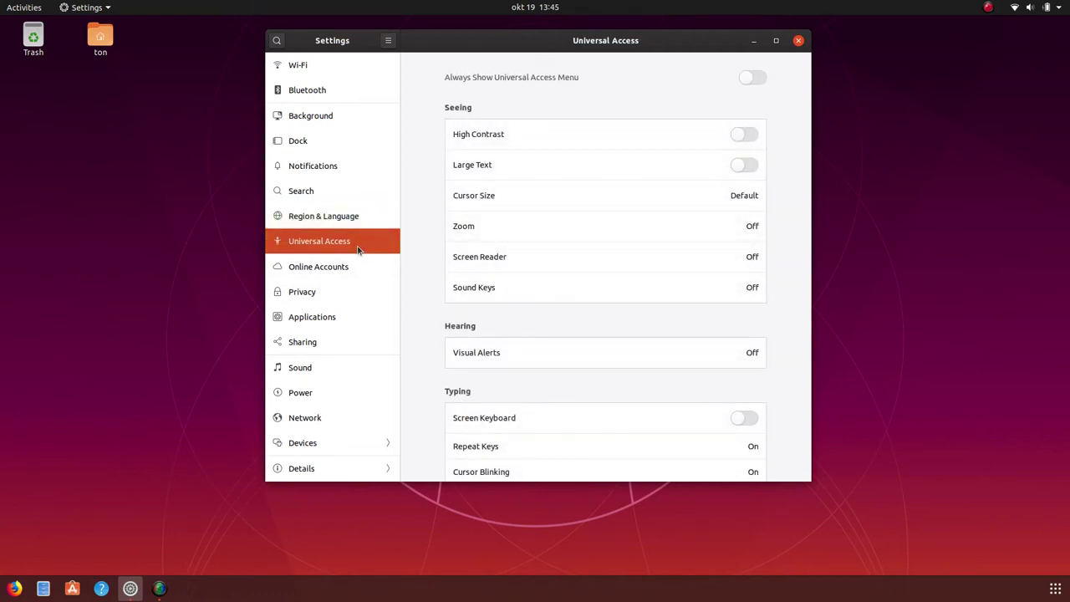
{"action": "left_click", "coordinate": [342, 271]}
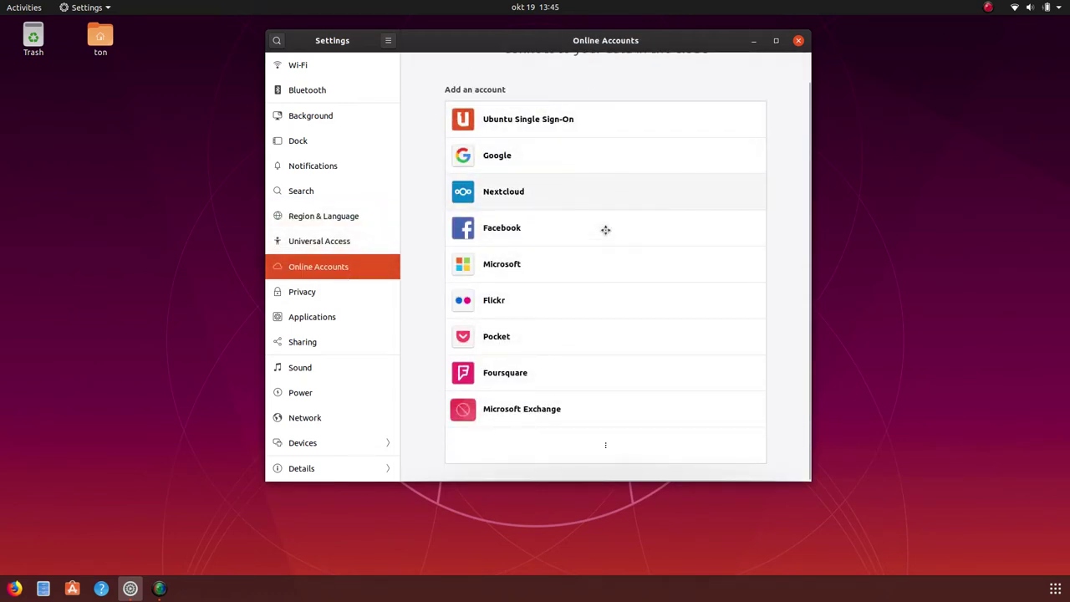
Step: Turn off Recently Used under Usage & History in the Privacy settings
{"action": "left_click", "coordinate": [340, 288]}
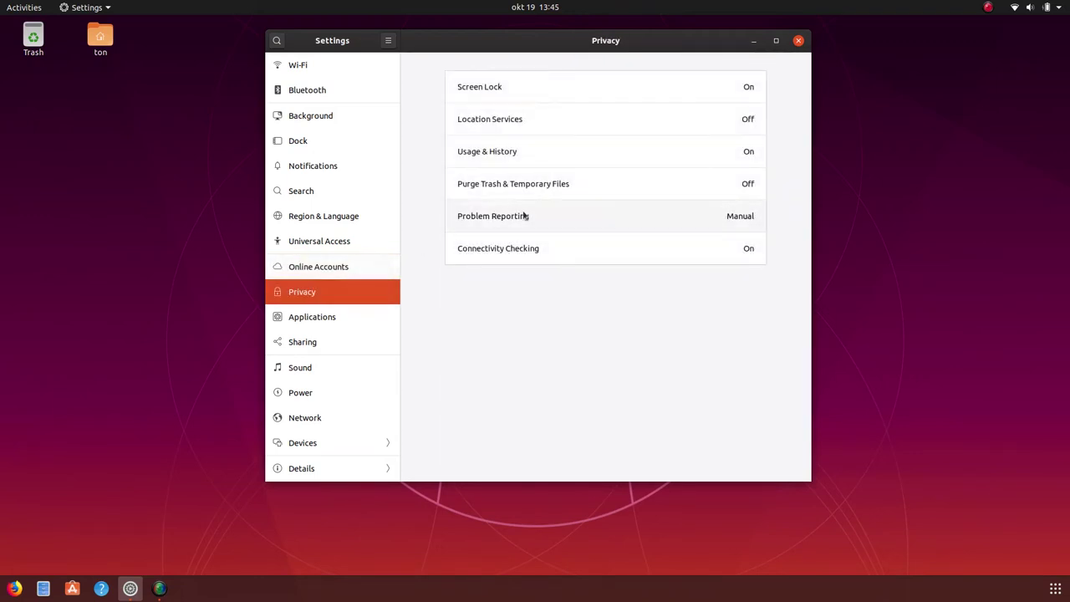
{"action": "left_click", "coordinate": [560, 163]}
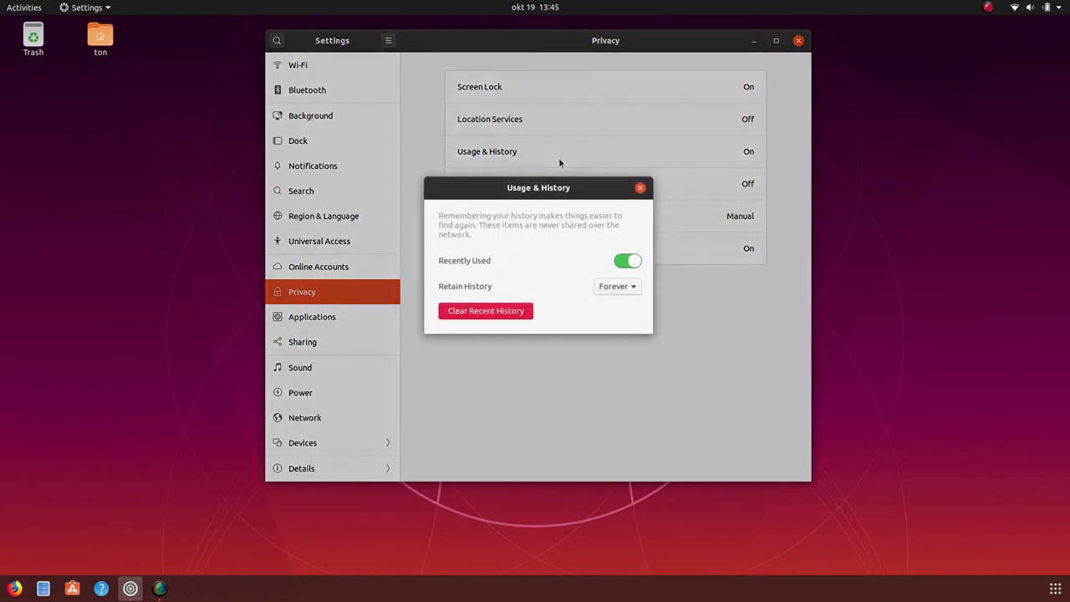
{"action": "left_click", "coordinate": [620, 262]}
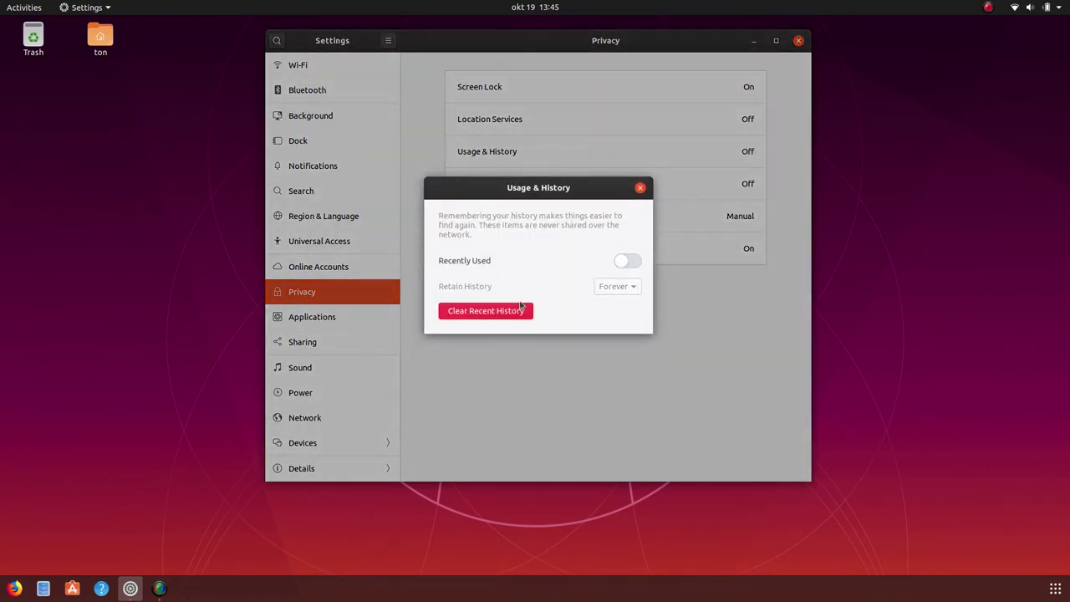
{"action": "left_click", "coordinate": [641, 188]}
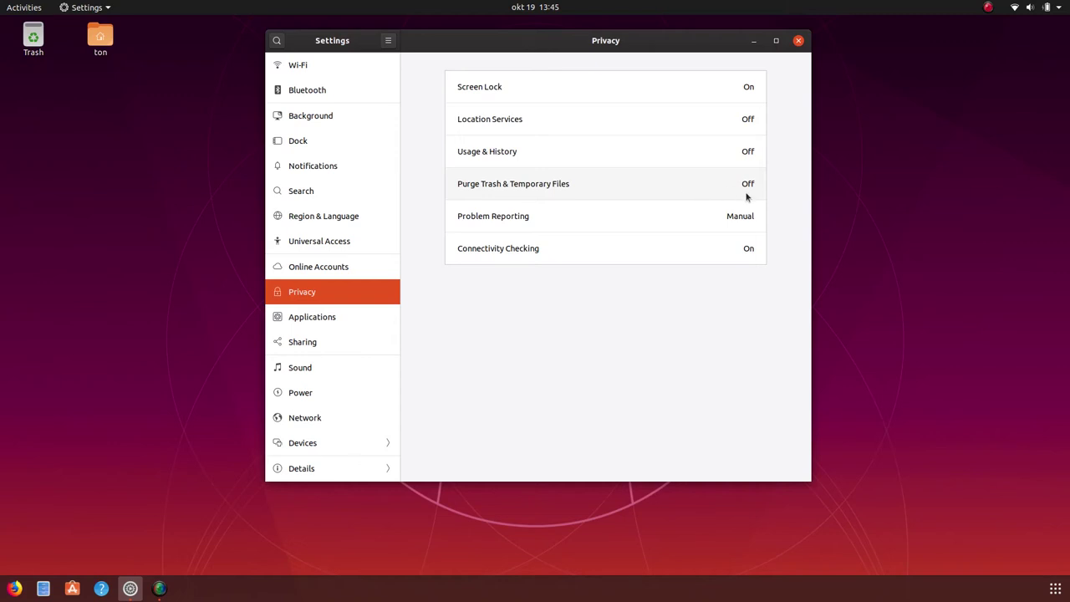
Step: Enable automatic emptying of the Trash and automatic purging of temporary files, and view the Connectivity Checking option
{"action": "left_click", "coordinate": [655, 186]}
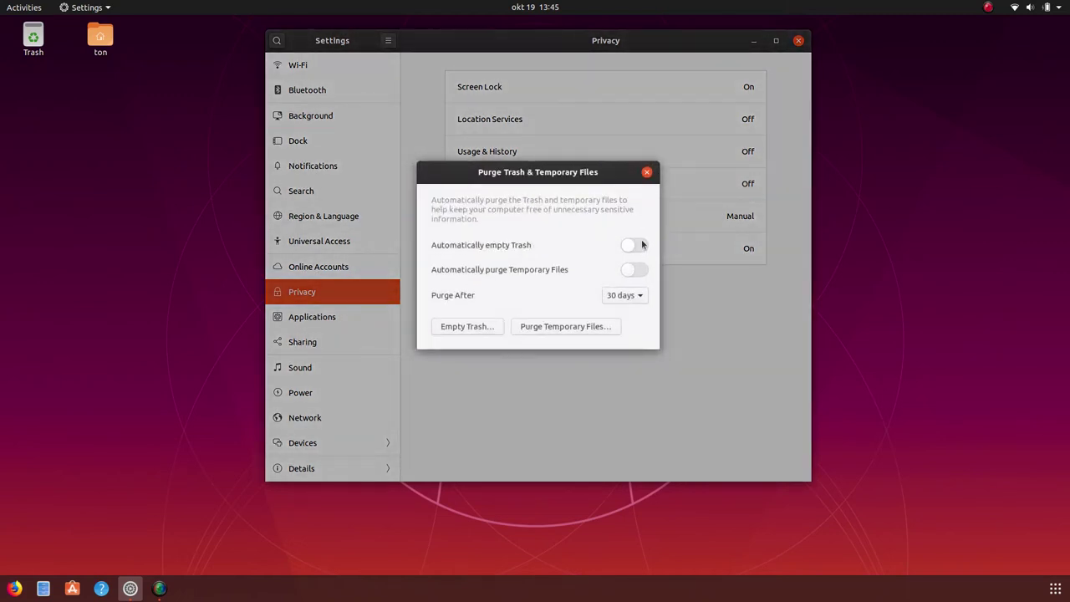
{"action": "left_click", "coordinate": [638, 246]}
{"action": "left_click", "coordinate": [641, 270]}
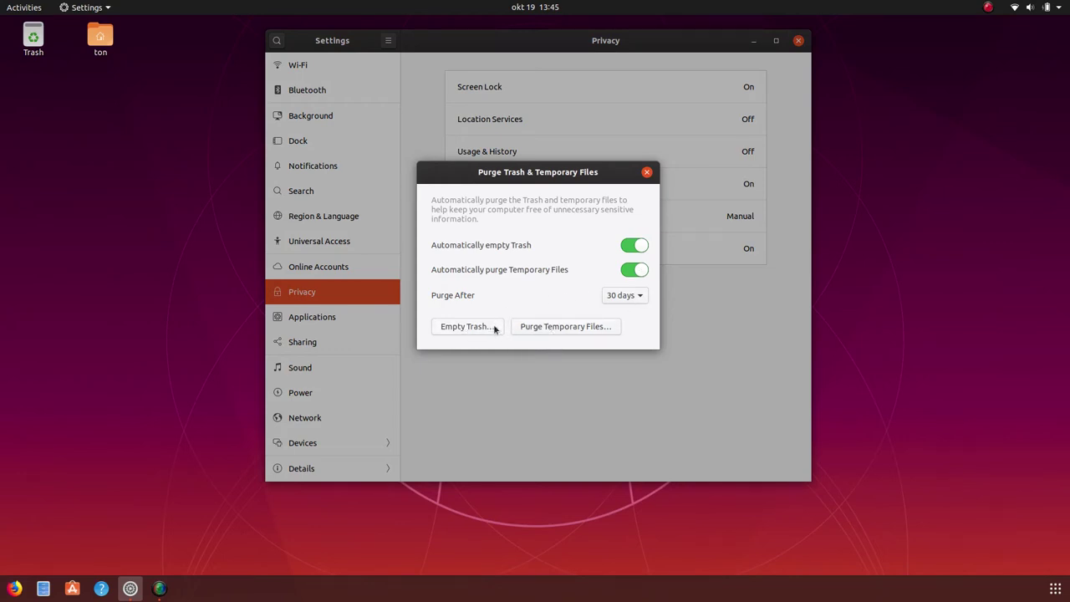
{"action": "left_click", "coordinate": [646, 172]}
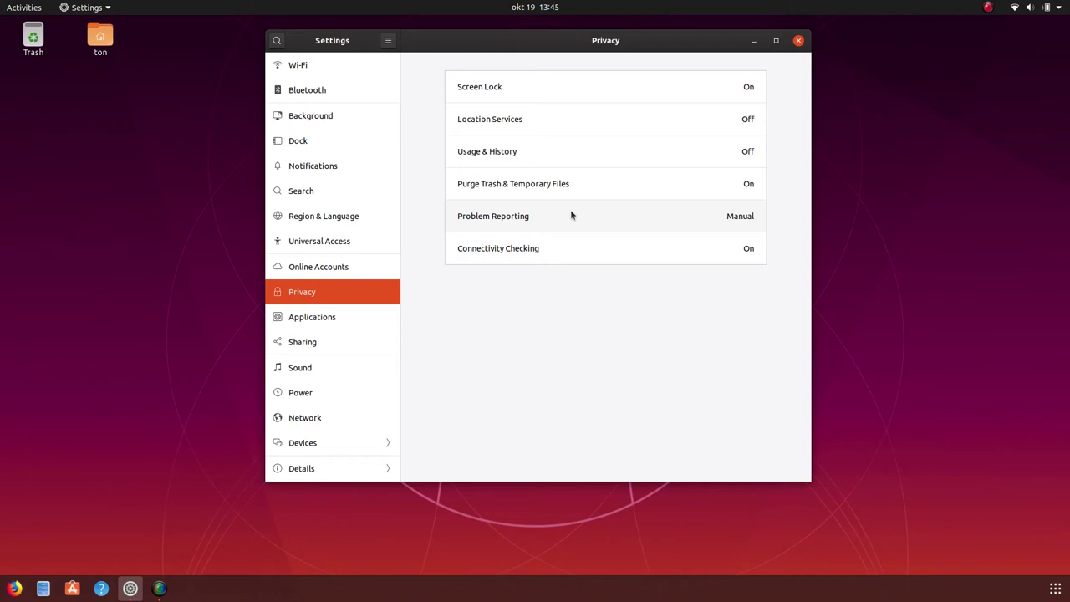
{"action": "left_click", "coordinate": [562, 253]}
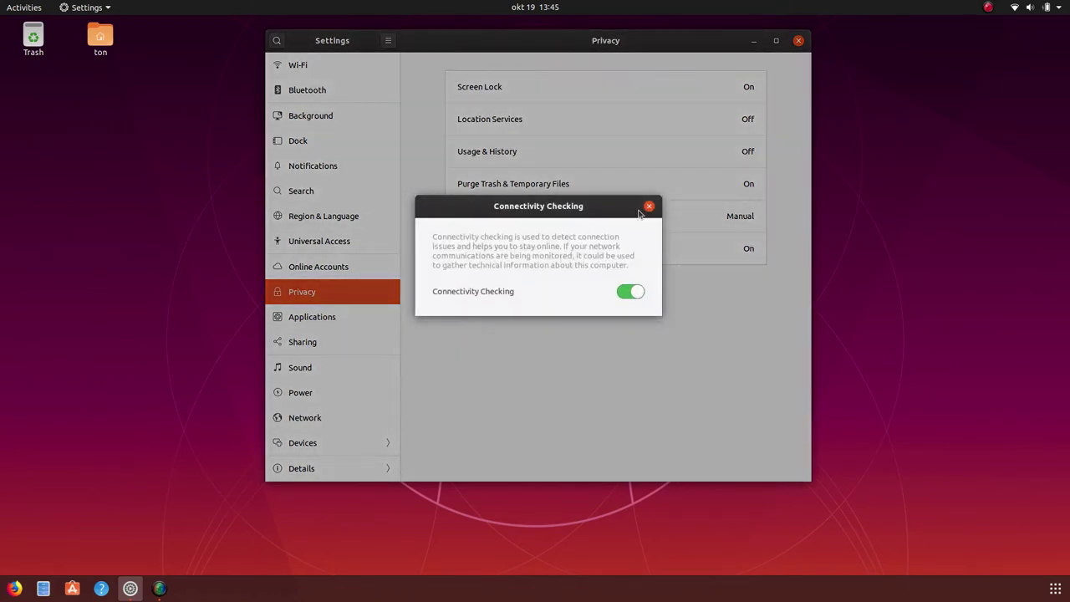
{"action": "left_click", "coordinate": [656, 206]}
Step: Examine the Applications settings for Additional Drivers, Archive Manager, Calculator, Characters, Disks and Files, and look through the application list
{"action": "left_click", "coordinate": [350, 322]}
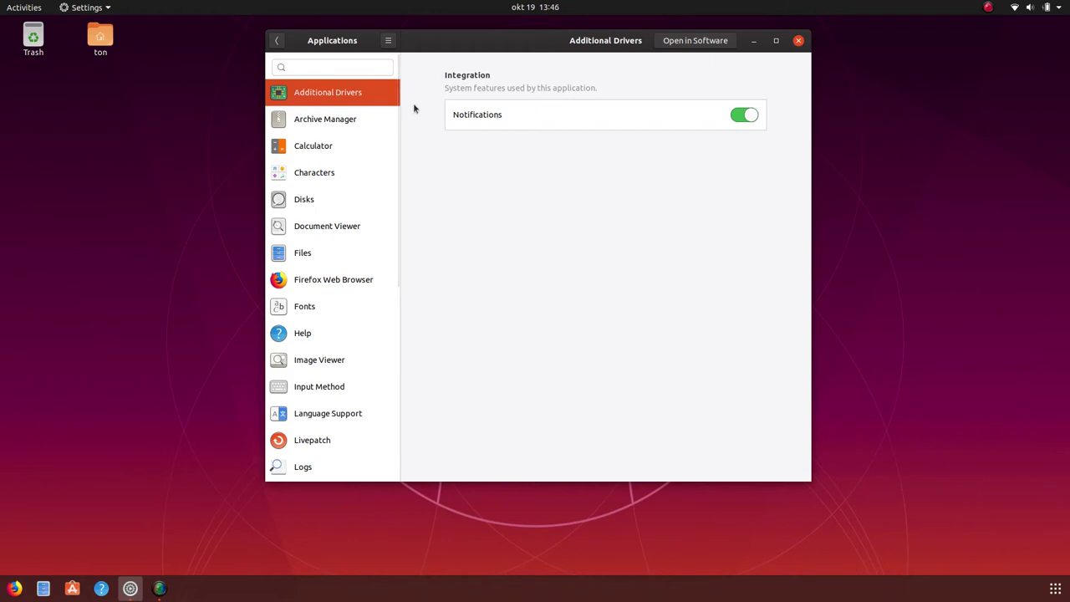
{"action": "left_click", "coordinate": [363, 119]}
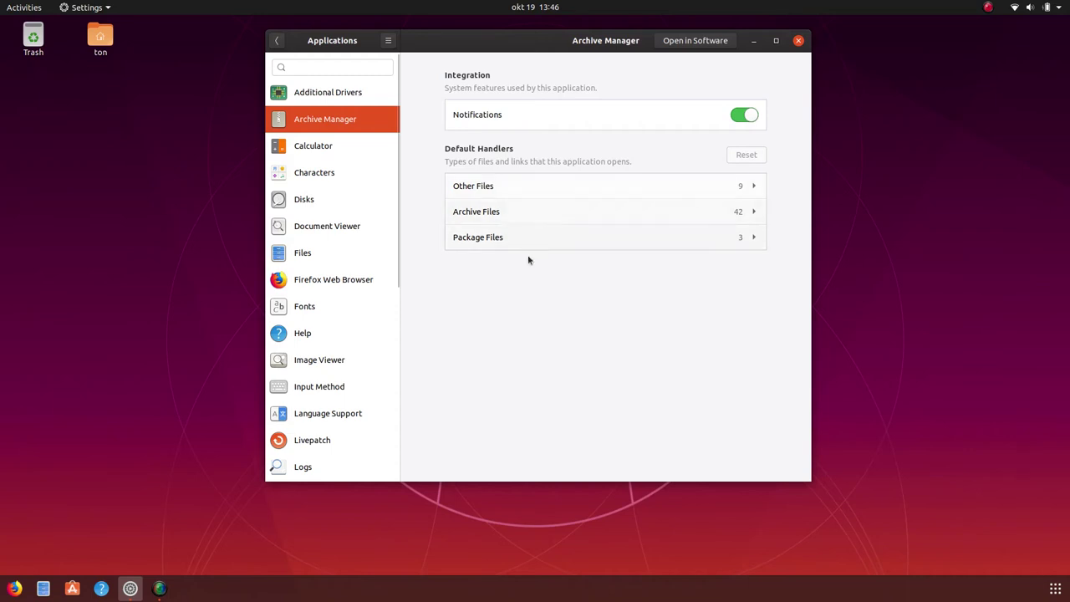
{"action": "left_click", "coordinate": [342, 148]}
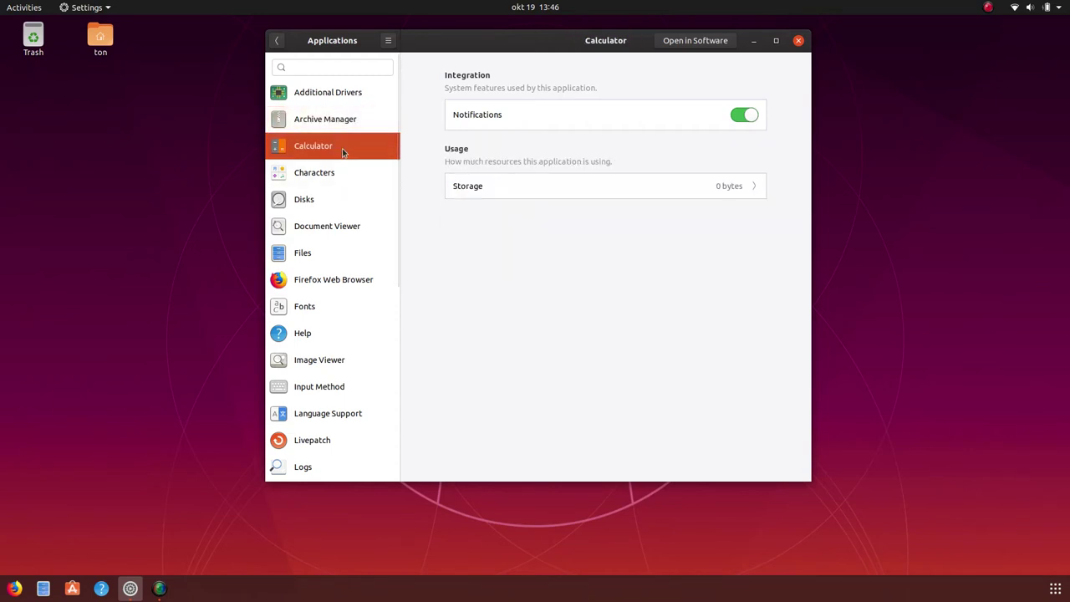
{"action": "left_click", "coordinate": [333, 176]}
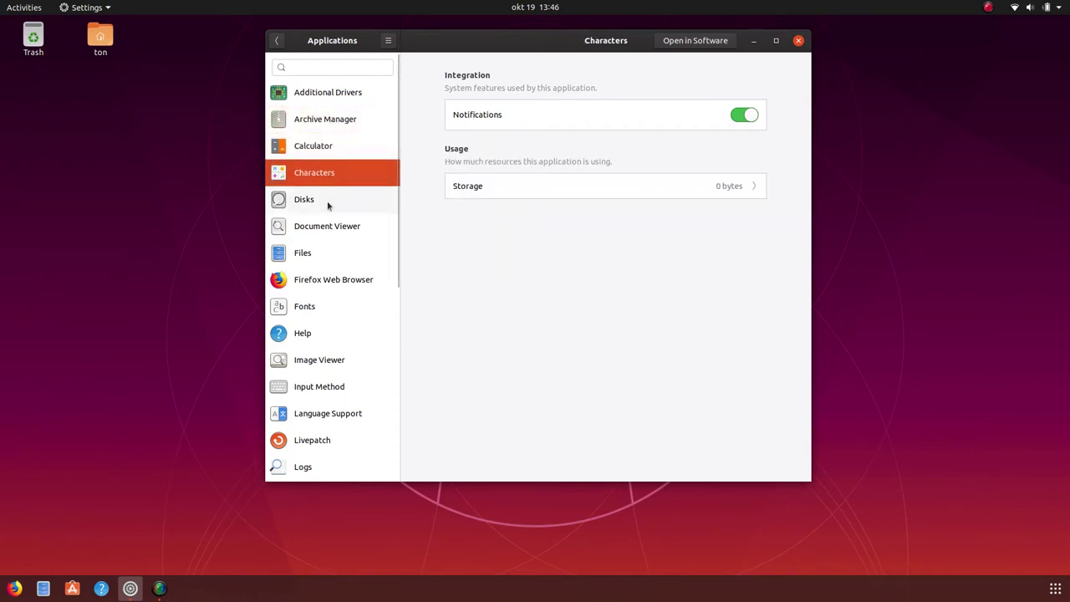
{"action": "left_click", "coordinate": [327, 204]}
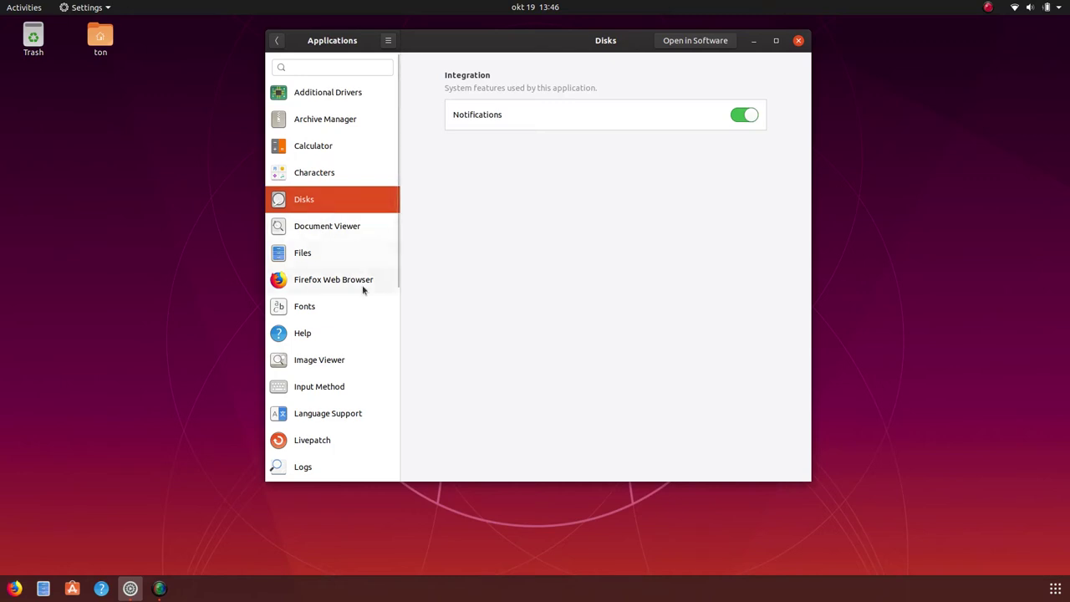
{"action": "left_click", "coordinate": [347, 255]}
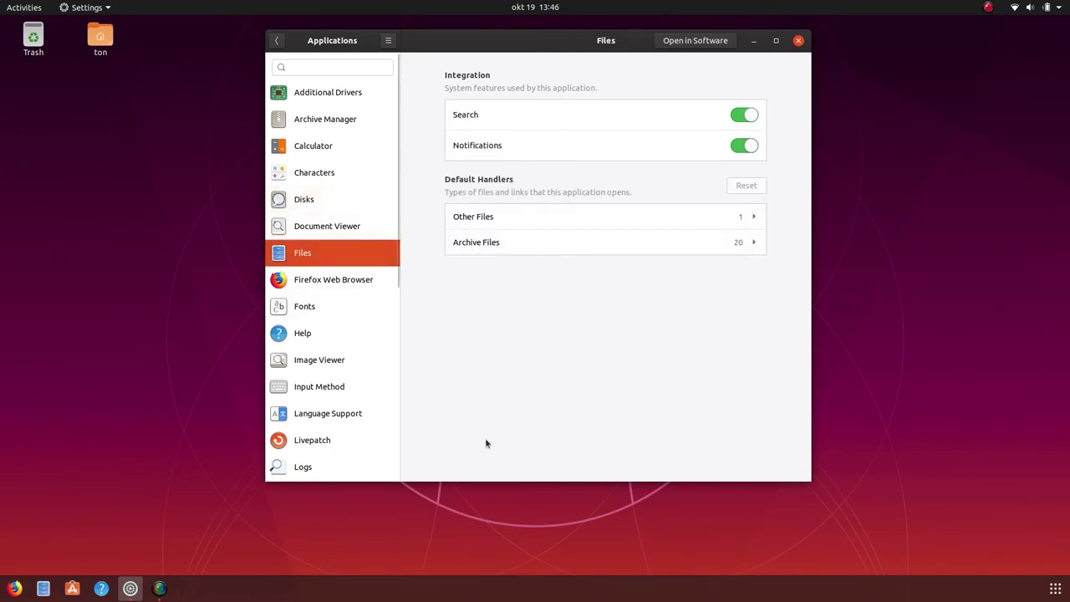
{"action": "scroll", "coordinate": [375, 376], "scroll_direction": "down", "scroll_amount": 5}
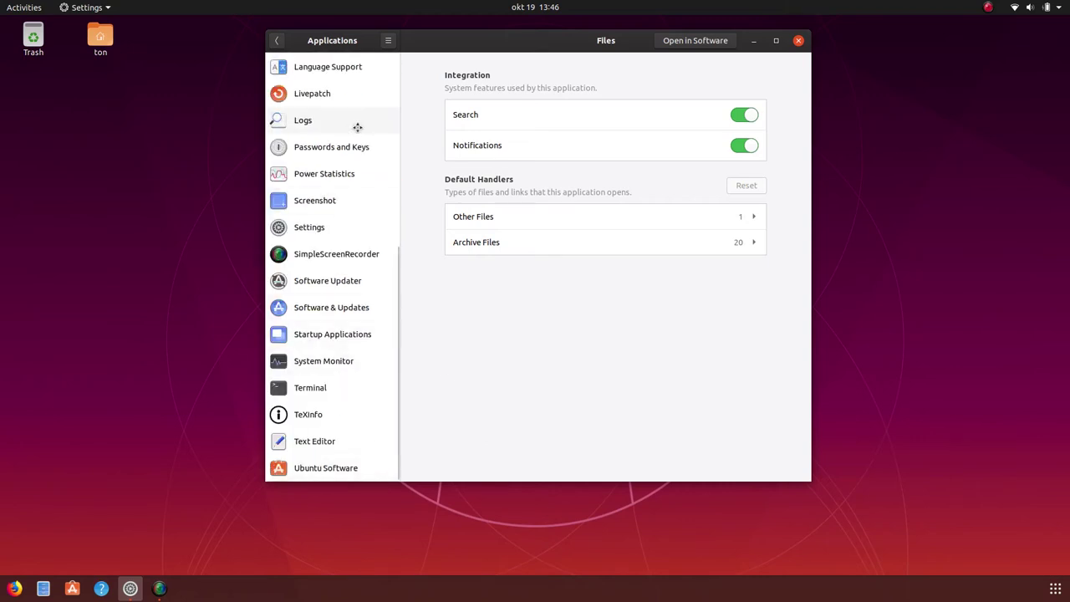
{"action": "scroll", "coordinate": [357, 127], "scroll_direction": "up", "scroll_amount": 5}
{"action": "left_click", "coordinate": [277, 40]}
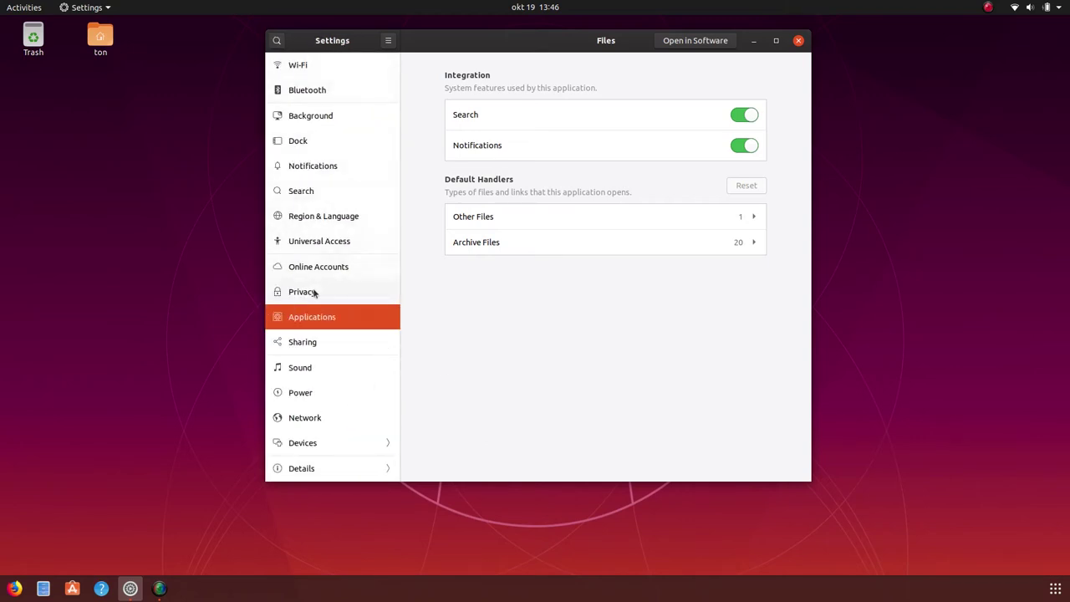
Step: View the Sharing settings and raise the System Sounds volume to about half in the Sound settings
{"action": "left_click", "coordinate": [317, 347]}
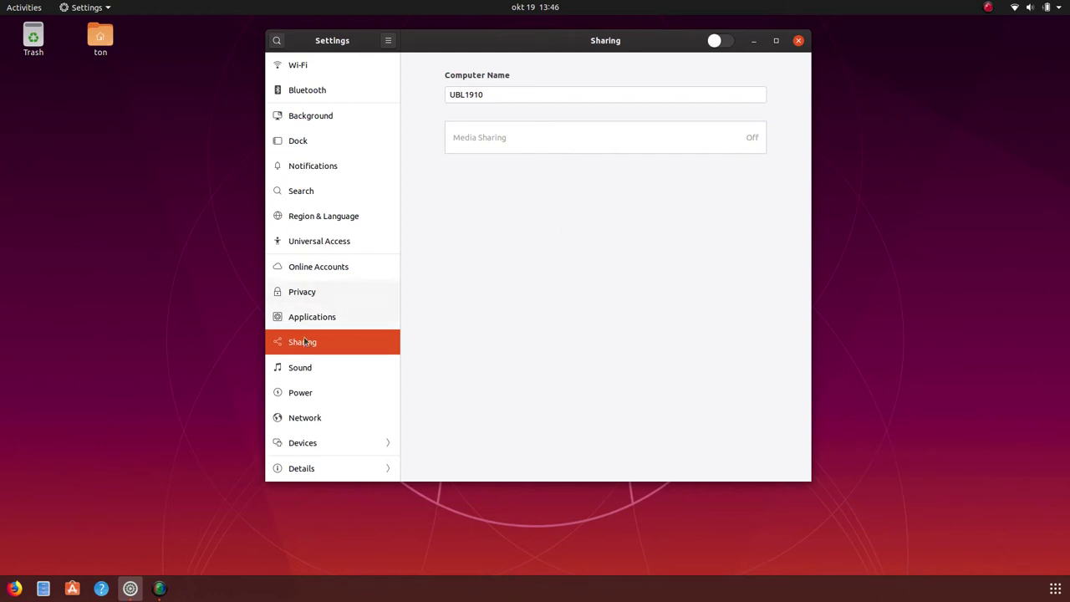
{"action": "left_click", "coordinate": [314, 373]}
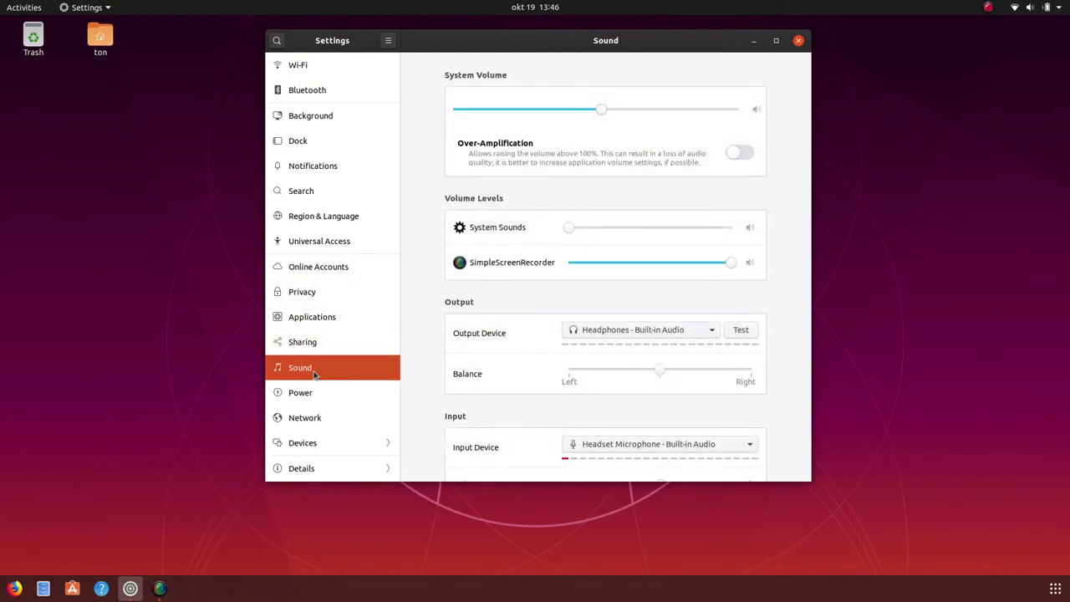
{"action": "scroll", "coordinate": [540, 101], "scroll_direction": "down", "scroll_amount": 1}
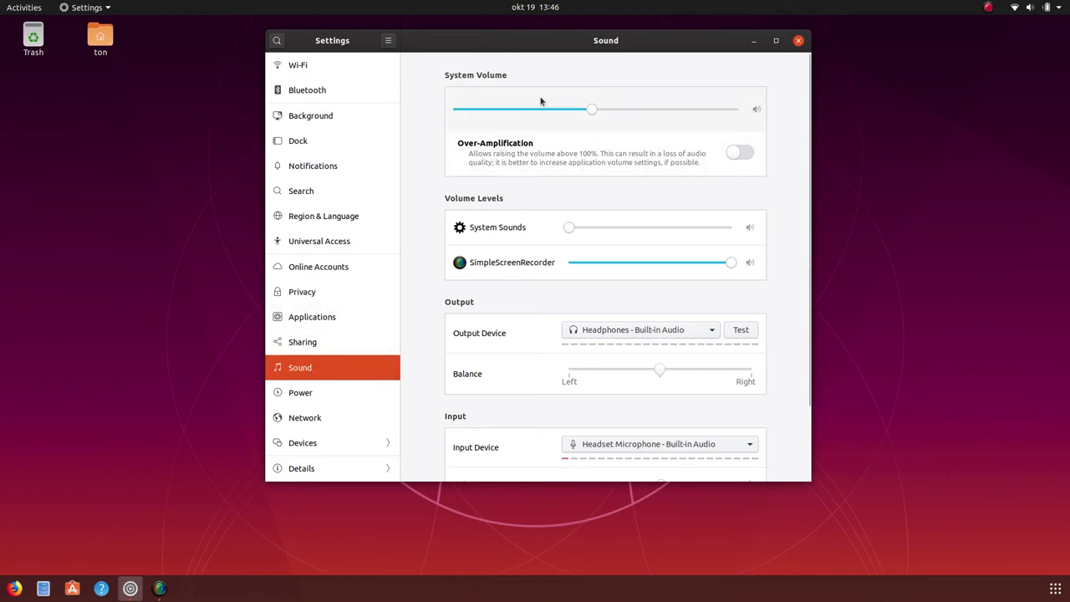
{"action": "scroll", "coordinate": [540, 101], "scroll_direction": "up", "scroll_amount": 3}
{"action": "scroll", "coordinate": [540, 101], "scroll_direction": "down", "scroll_amount": 2}
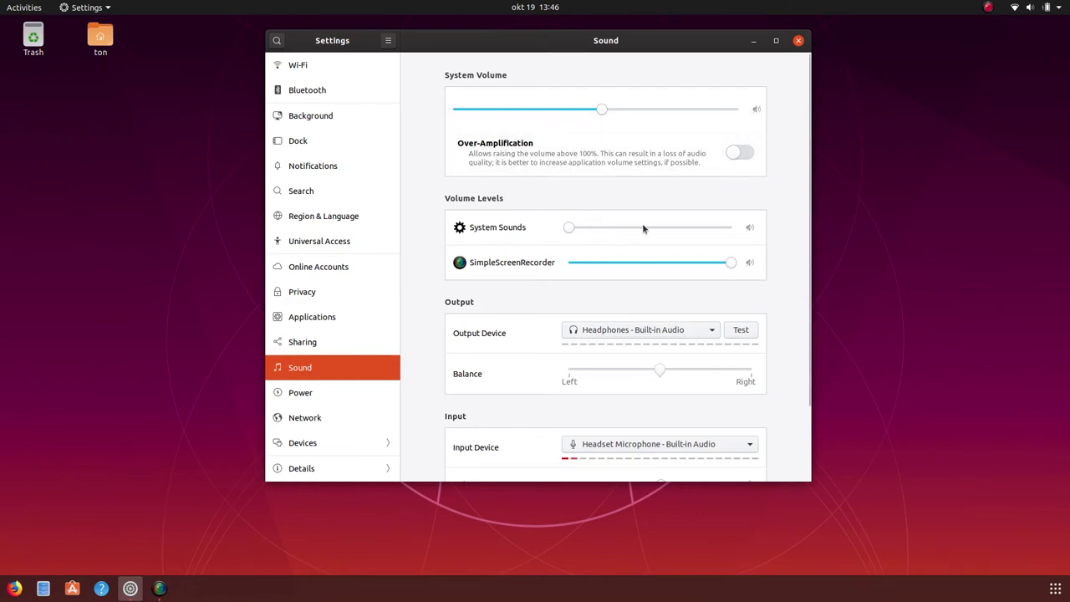
{"action": "left_click_drag", "start_coordinate": [643, 226], "coordinate": [655, 227]}
Step: Preview the Bark, Drip and Glass alert sounds and select Bark as the alert sound
{"action": "scroll", "coordinate": [423, 284], "scroll_direction": "down", "scroll_amount": 2}
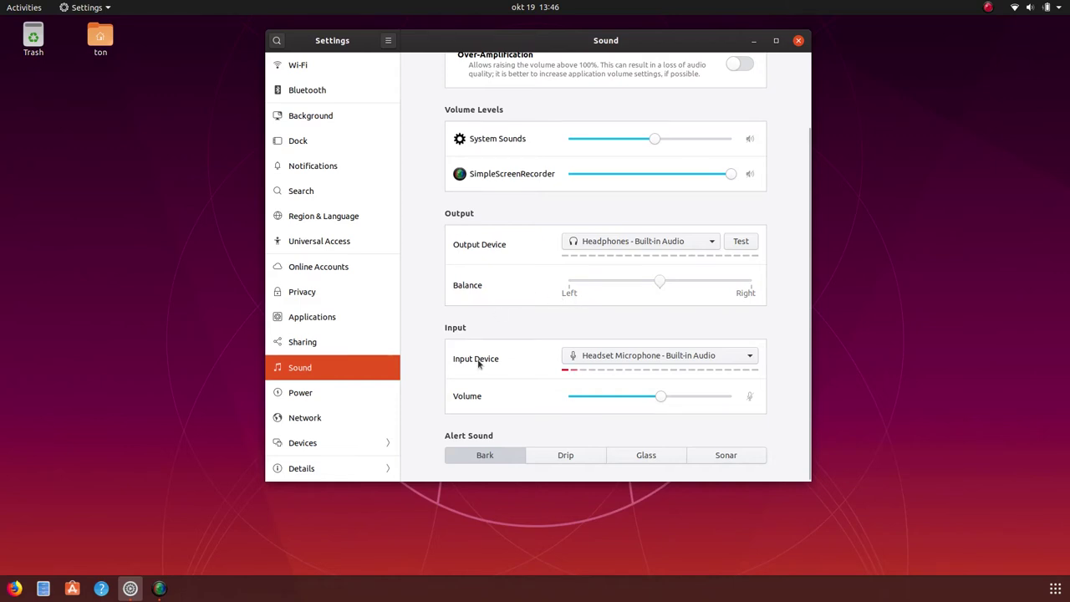
{"action": "left_click", "coordinate": [494, 458]}
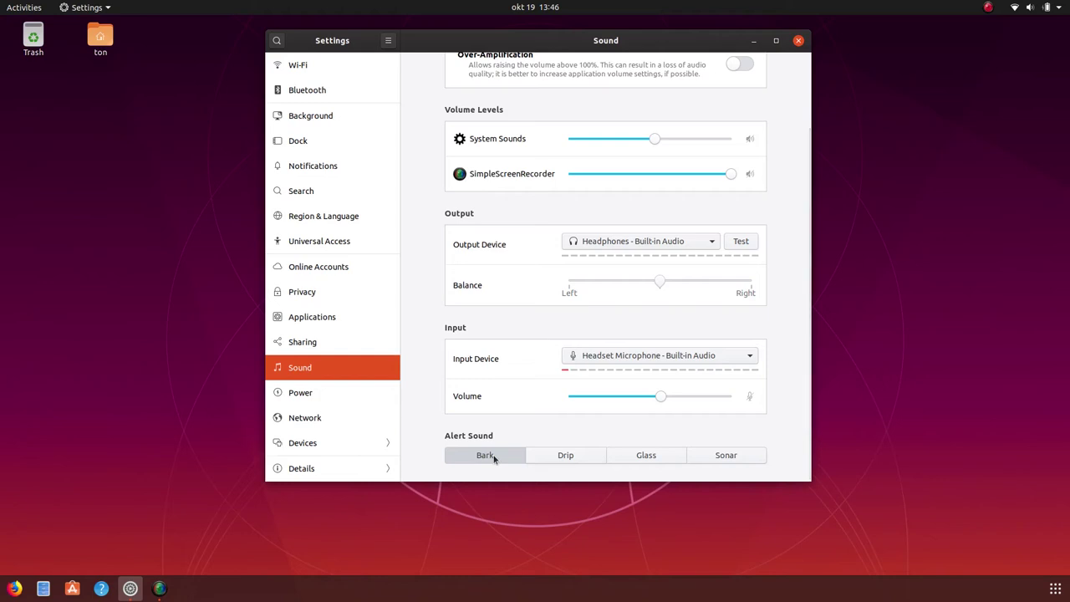
{"action": "left_click", "coordinate": [565, 460]}
{"action": "left_click", "coordinate": [652, 461]}
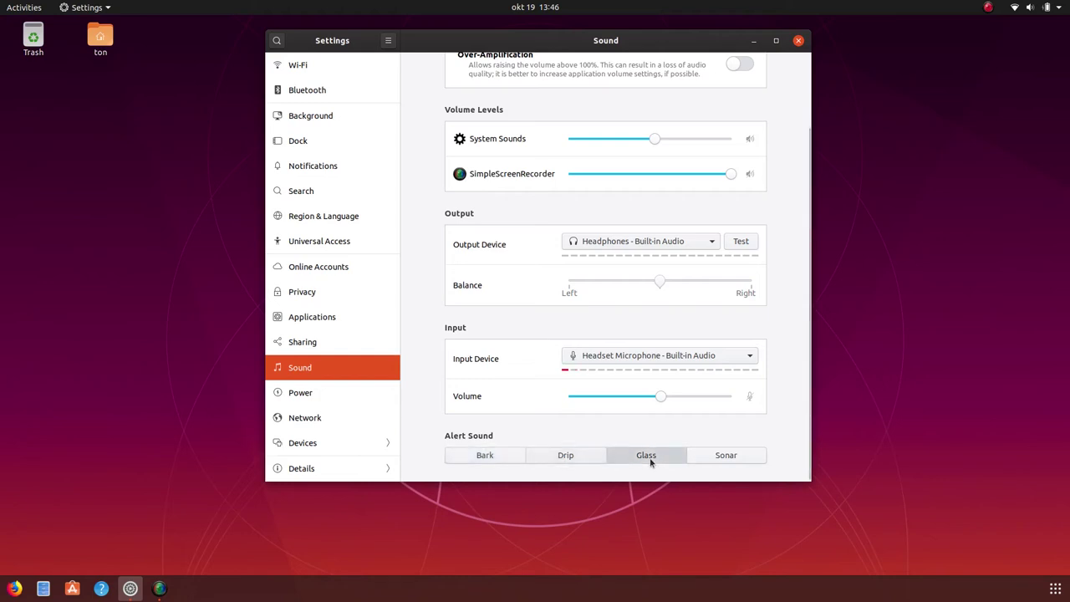
{"action": "left_click", "coordinate": [505, 458]}
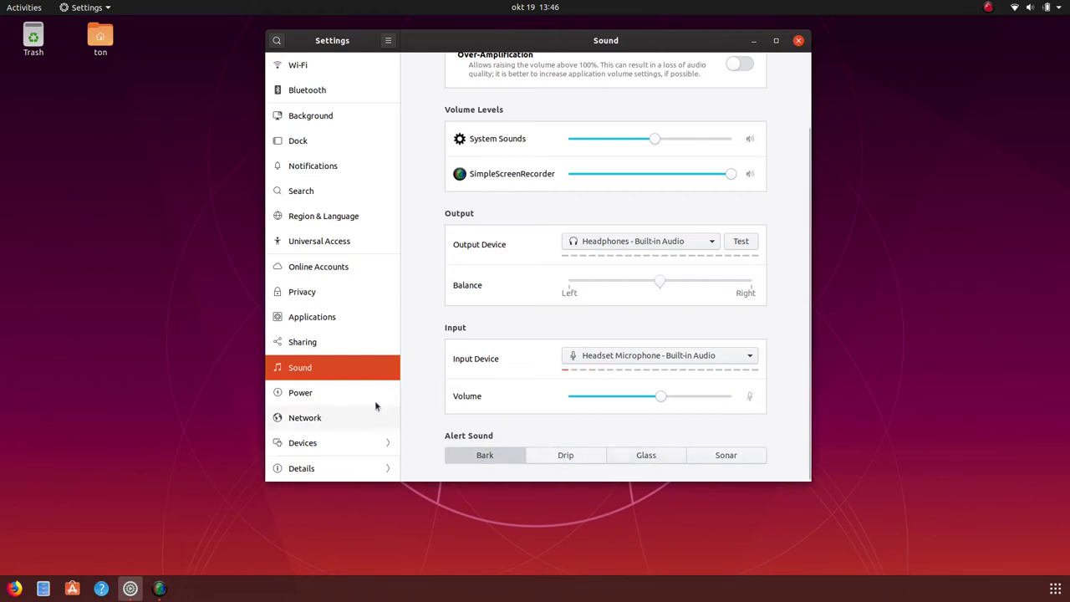
Step: Set the Blank Screen delay to 10 minutes in the Power settings
{"action": "left_click", "coordinate": [347, 395]}
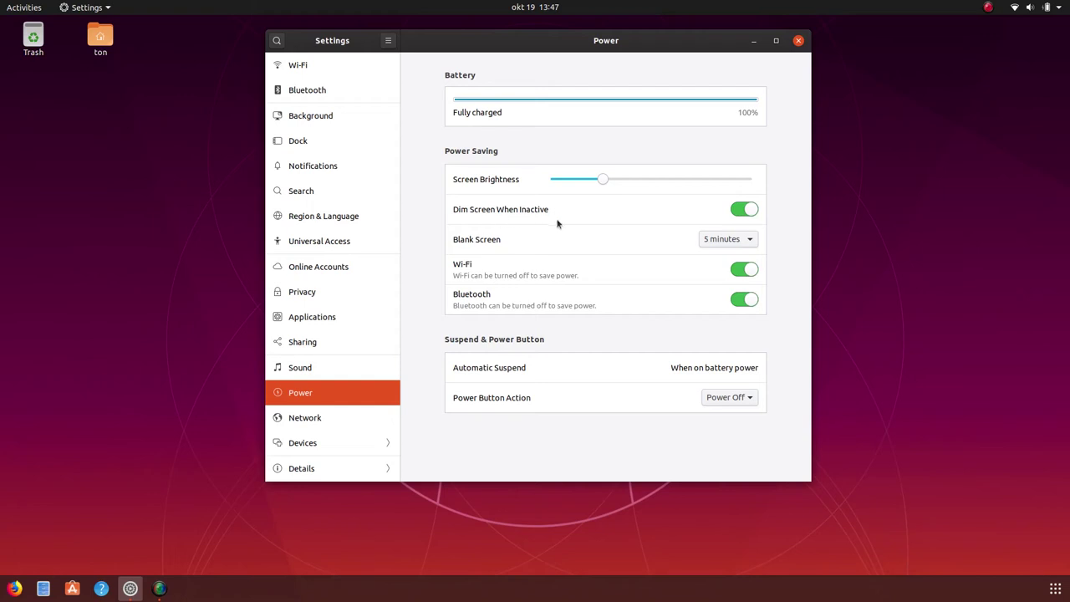
{"action": "left_click", "coordinate": [729, 240]}
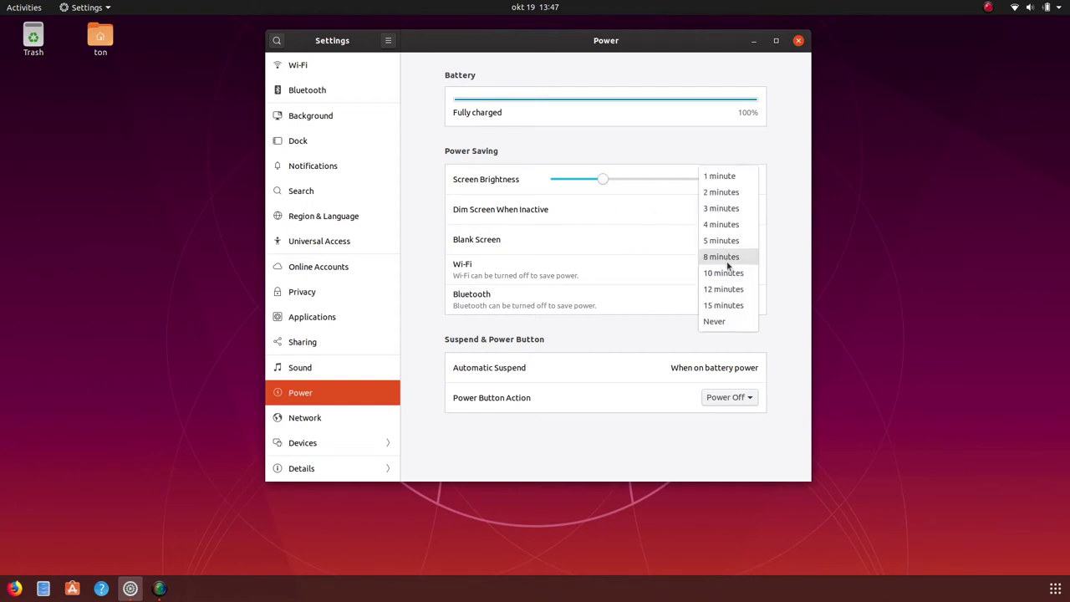
{"action": "left_click", "coordinate": [724, 273]}
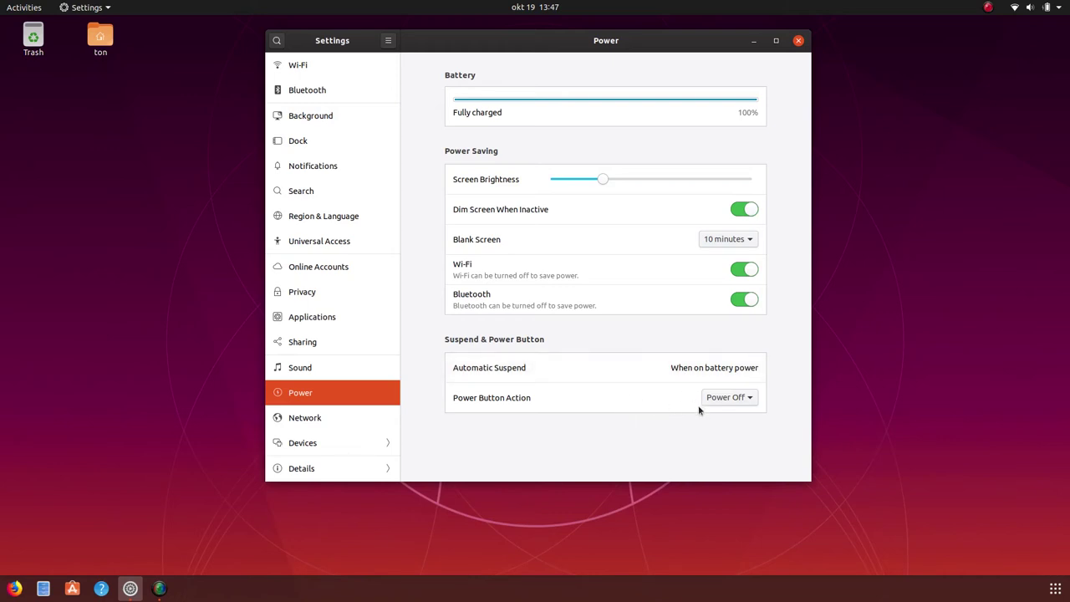
Step: View the Network settings, and set the built-in display's refresh rate to 119,94 Hz, keeping the changed display settings
{"action": "left_click", "coordinate": [343, 417]}
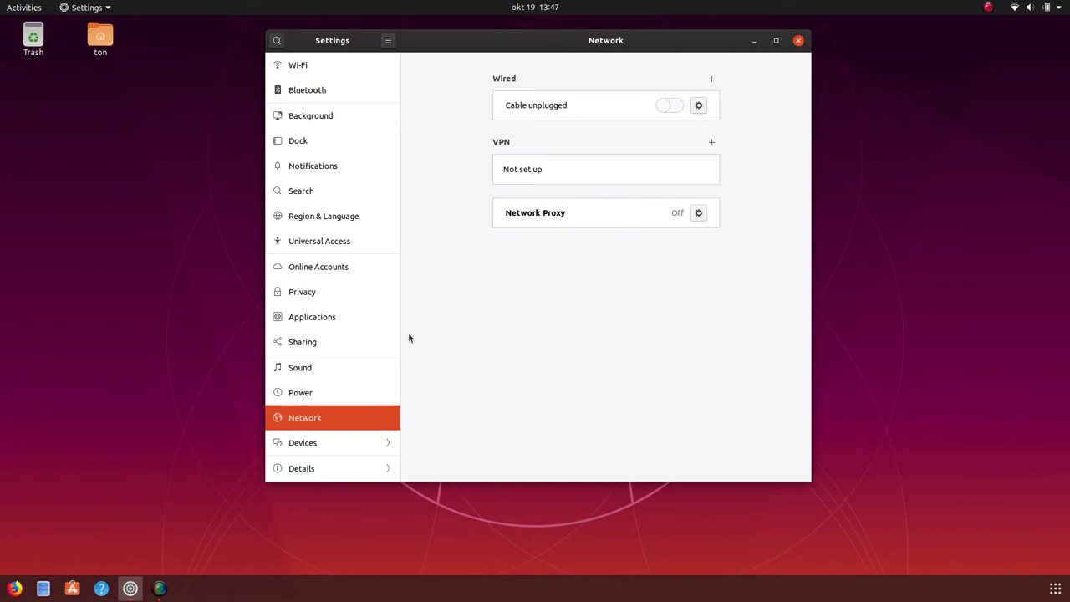
{"action": "left_click", "coordinate": [344, 440]}
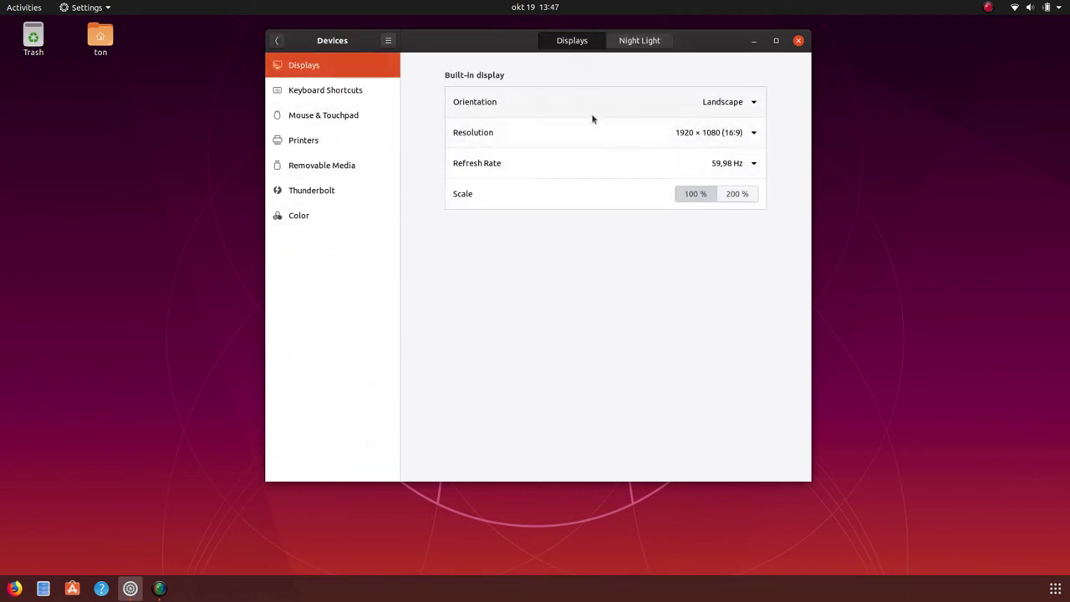
{"action": "left_click", "coordinate": [752, 165]}
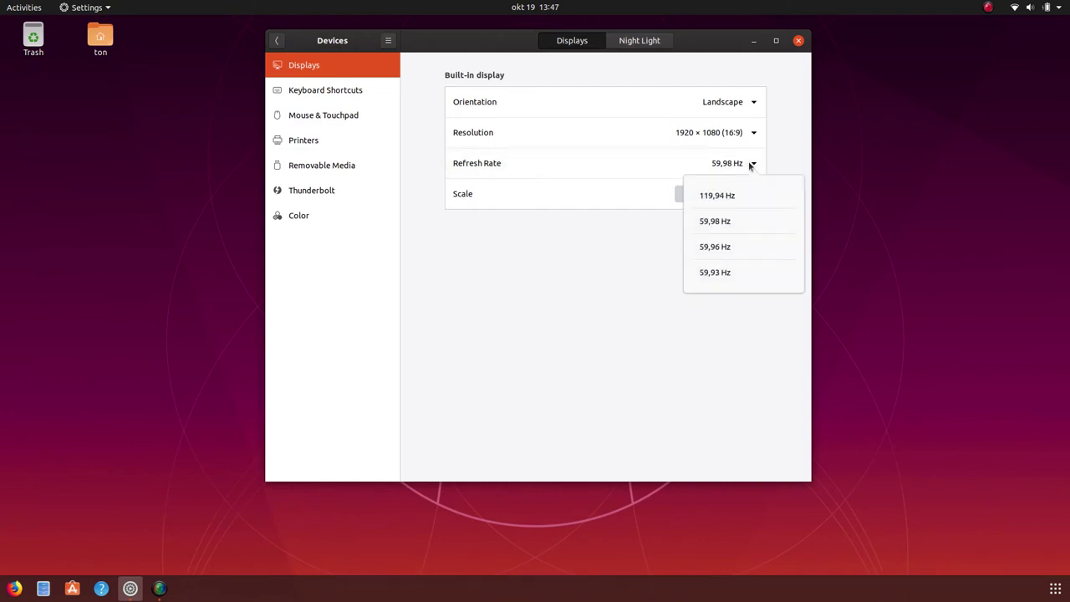
{"action": "left_click", "coordinate": [736, 194]}
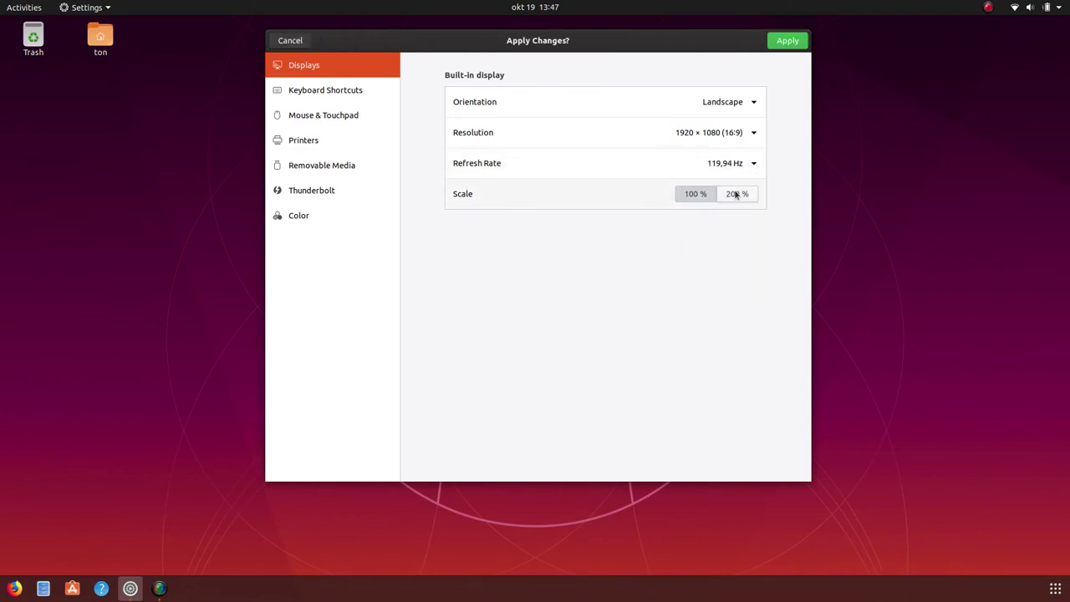
{"action": "left_click", "coordinate": [795, 43]}
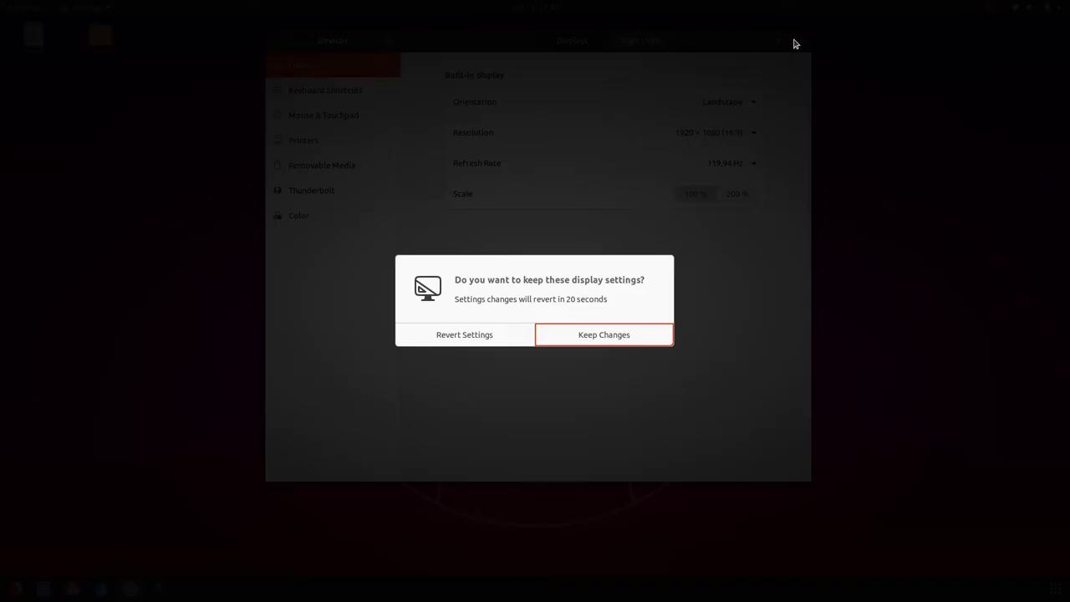
{"action": "left_click", "coordinate": [597, 336]}
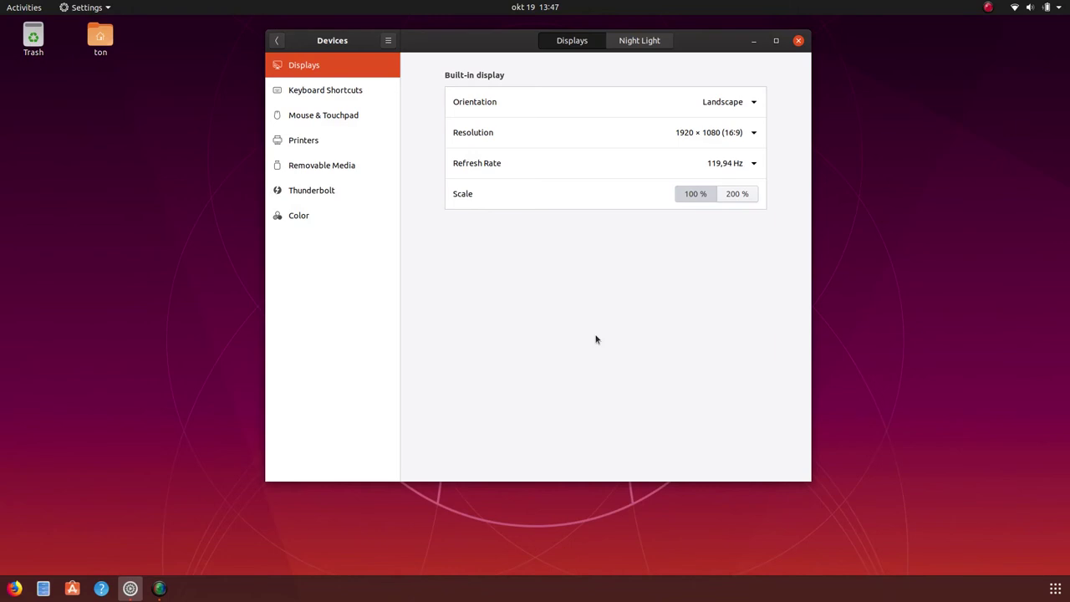
Step: Assign Super+F as the keyboard shortcut for Launch web browser in the Devices settings
{"action": "left_click", "coordinate": [370, 94]}
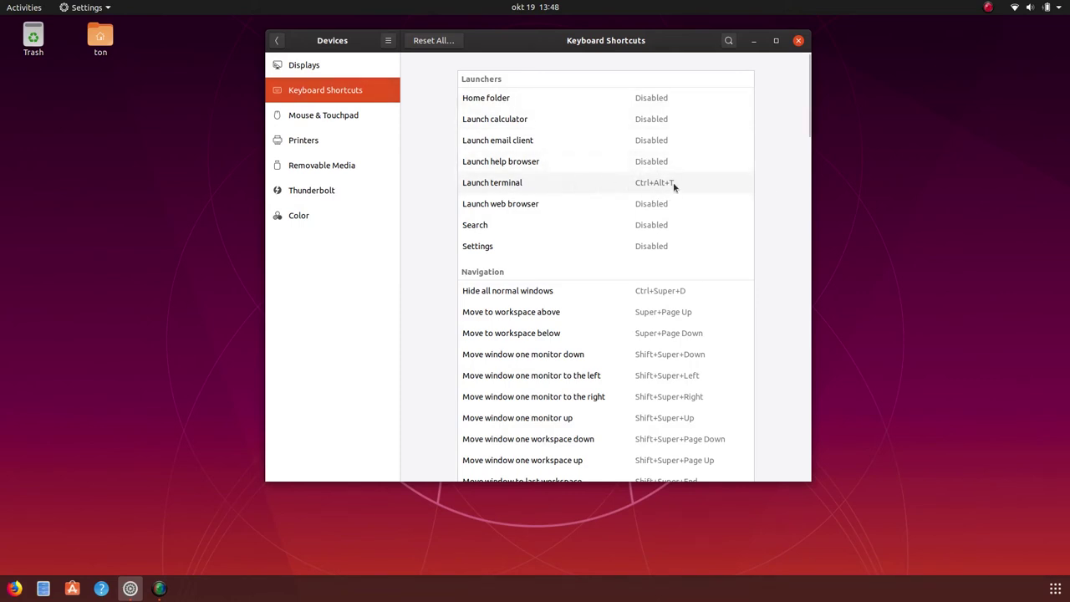
{"action": "left_click", "coordinate": [566, 204]}
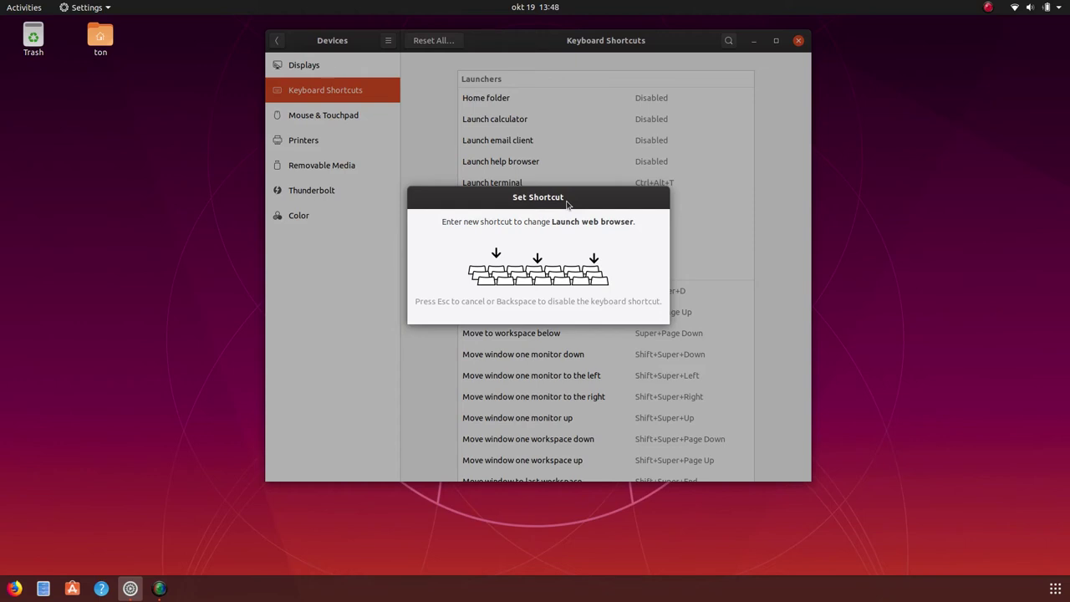
{"action": "key", "text": "super+f"}
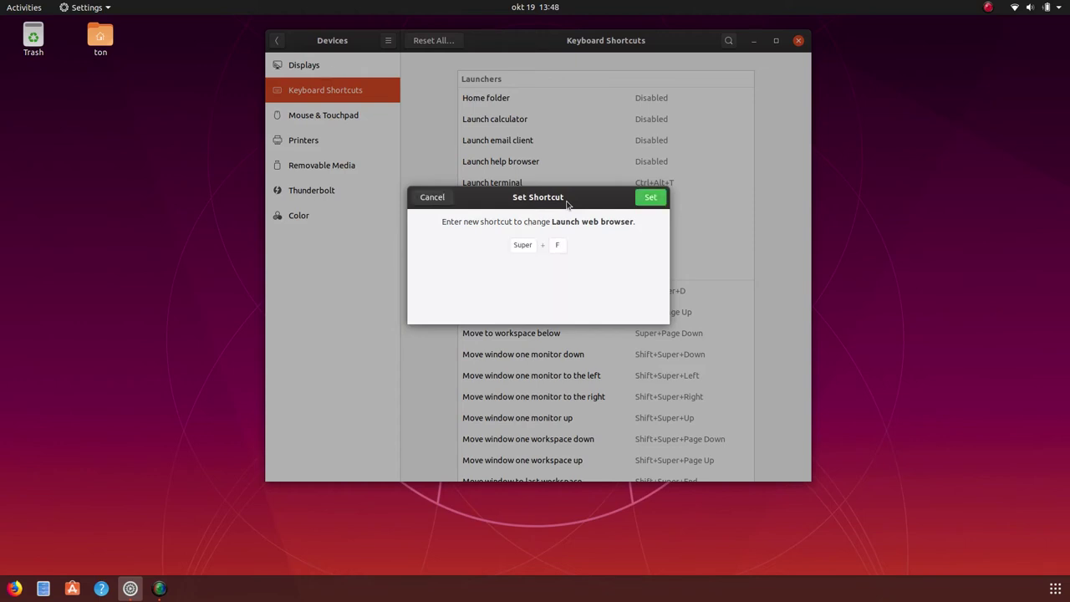
{"action": "left_click", "coordinate": [651, 199]}
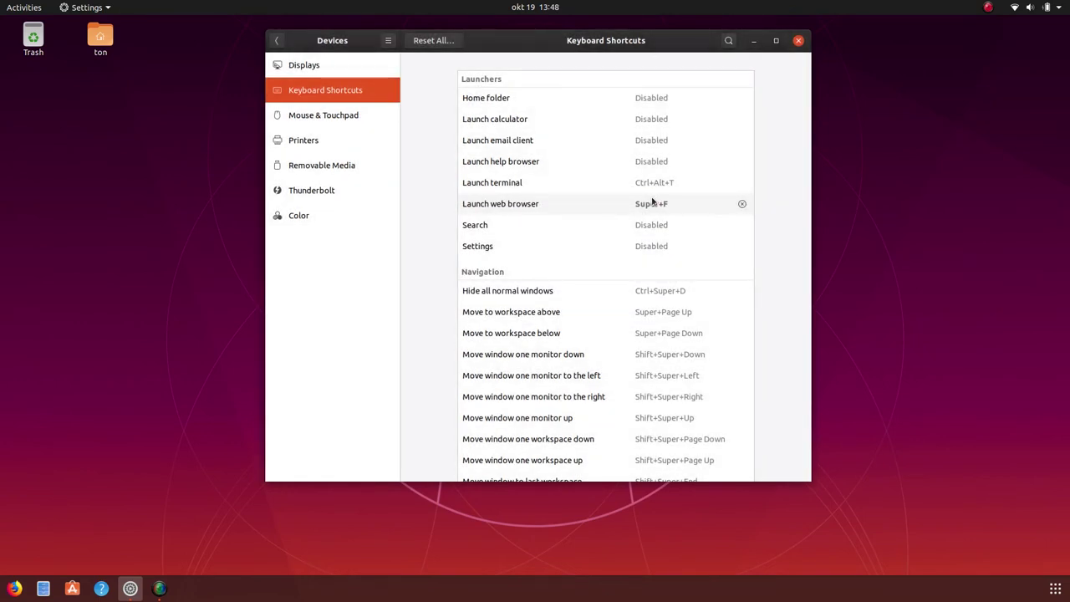
Step: Test the new web browser shortcut, close the Firefox Privacy Notice page, and close Firefox
{"action": "key", "text": "super+f"}
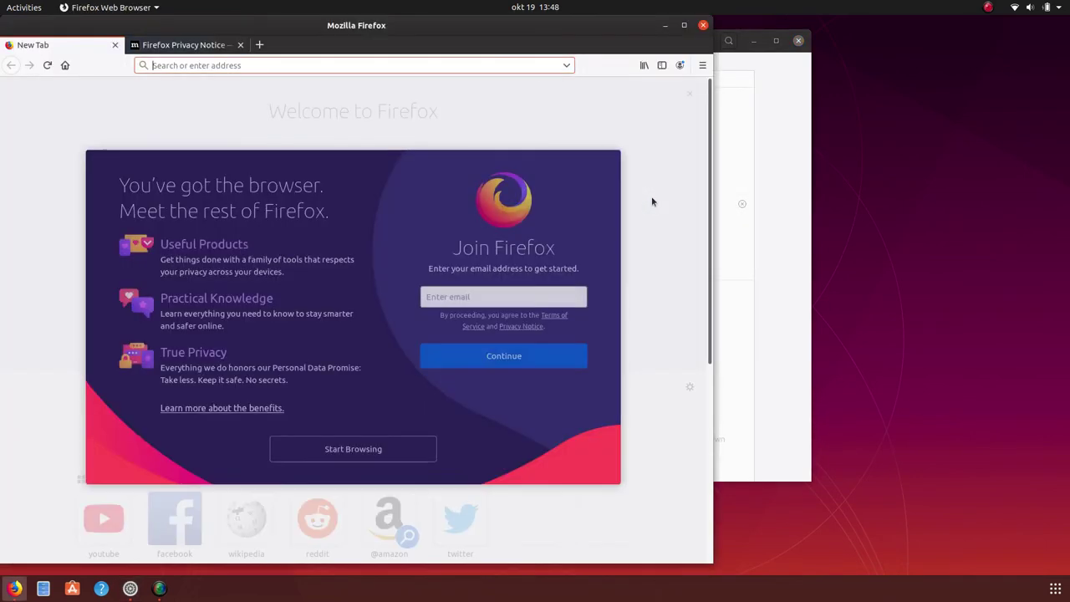
{"action": "left_click", "coordinate": [205, 47]}
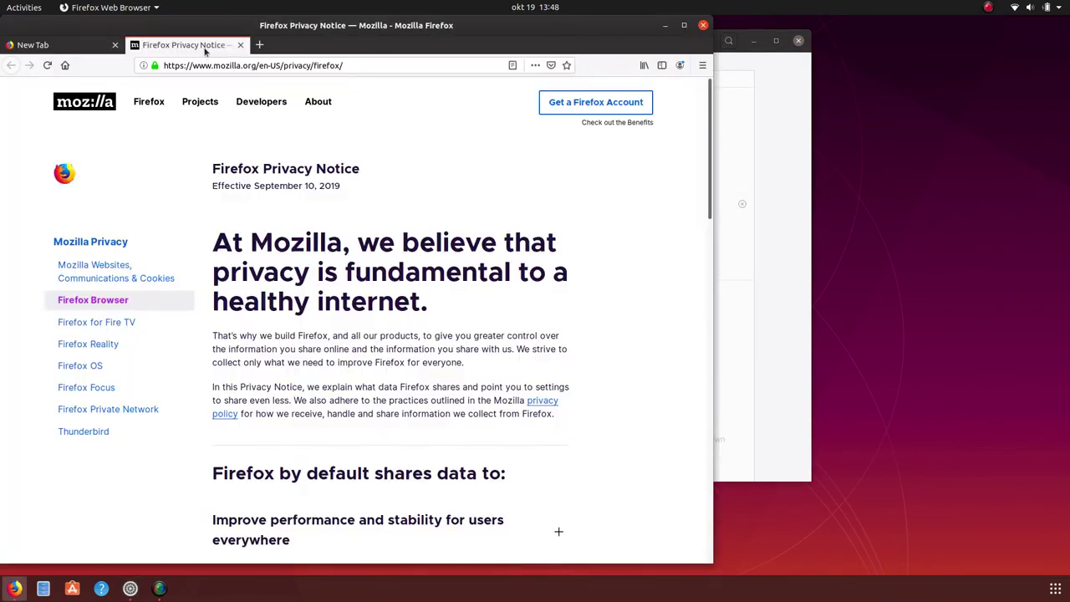
{"action": "left_click", "coordinate": [240, 45]}
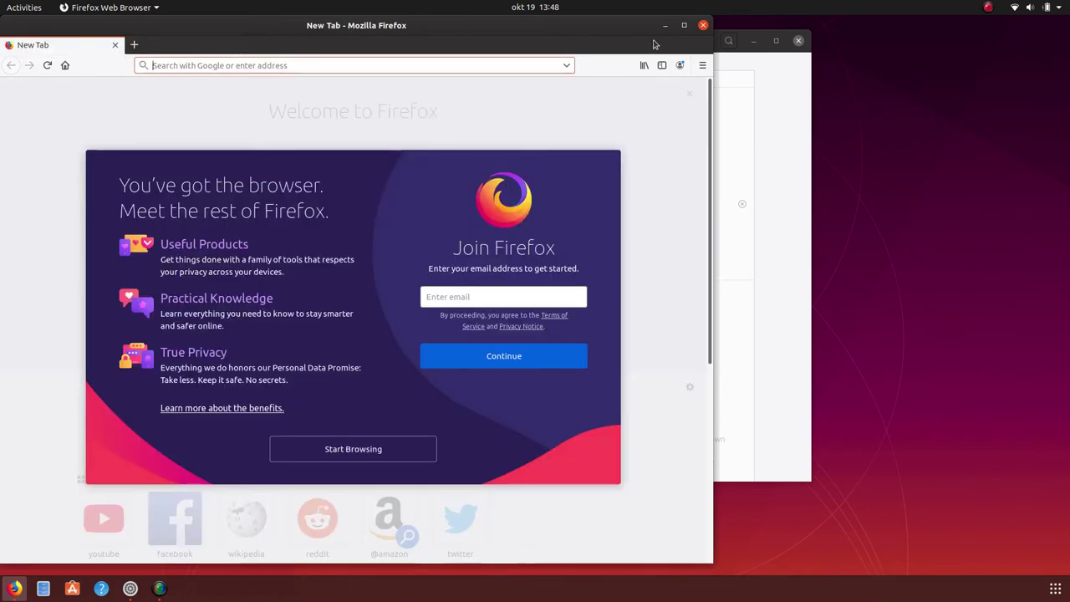
{"action": "left_click", "coordinate": [704, 26]}
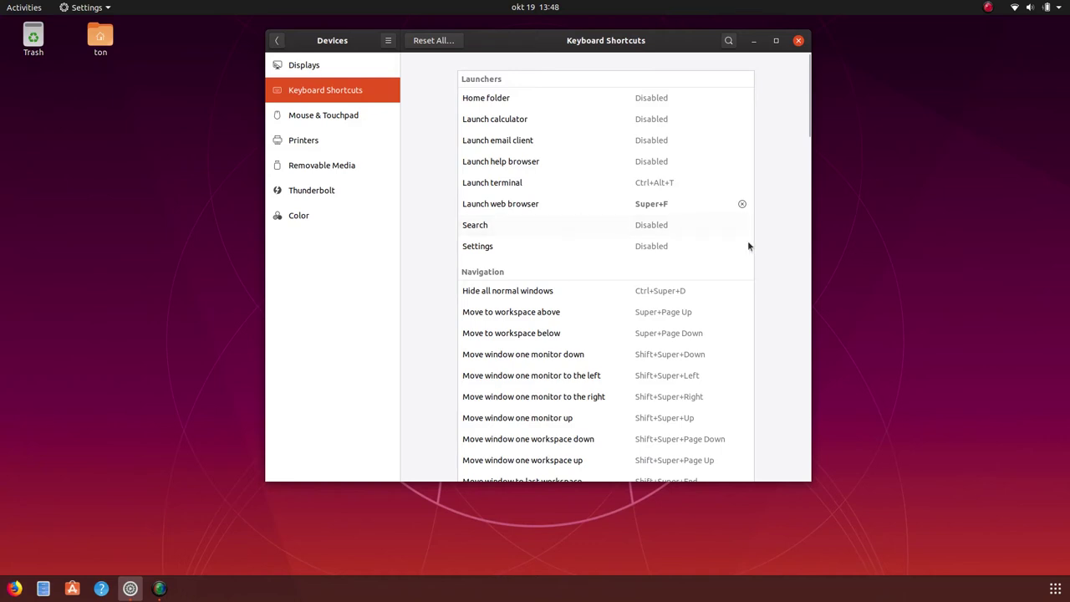
Step: Look through the full list of keyboard shortcuts, from Launchers to the Windows section
{"action": "scroll", "coordinate": [809, 264], "scroll_direction": "down", "scroll_amount": 3}
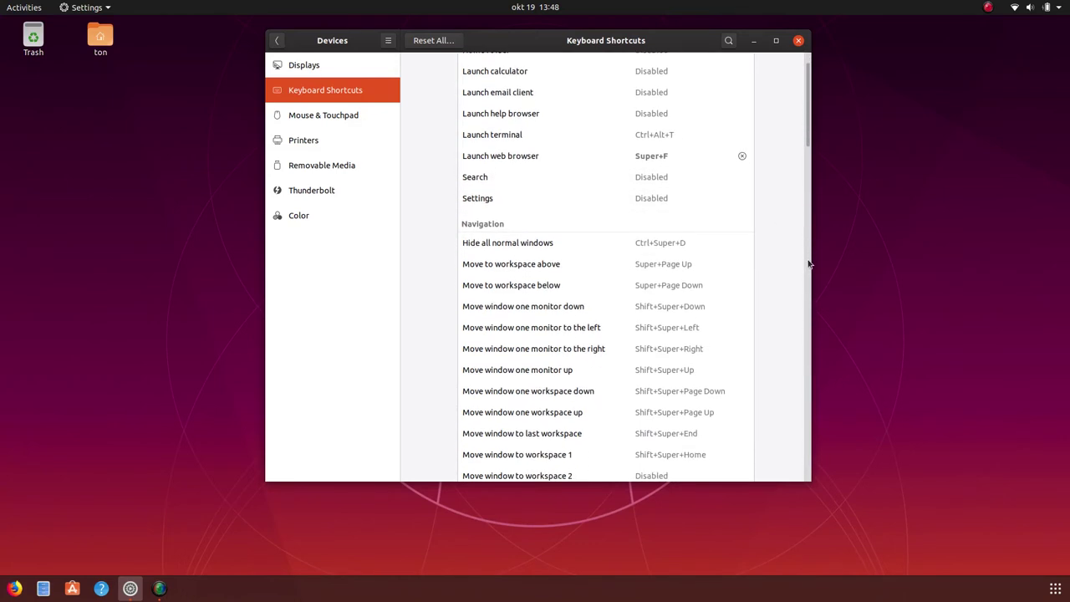
{"action": "scroll", "coordinate": [808, 265], "scroll_direction": "down", "scroll_amount": 3}
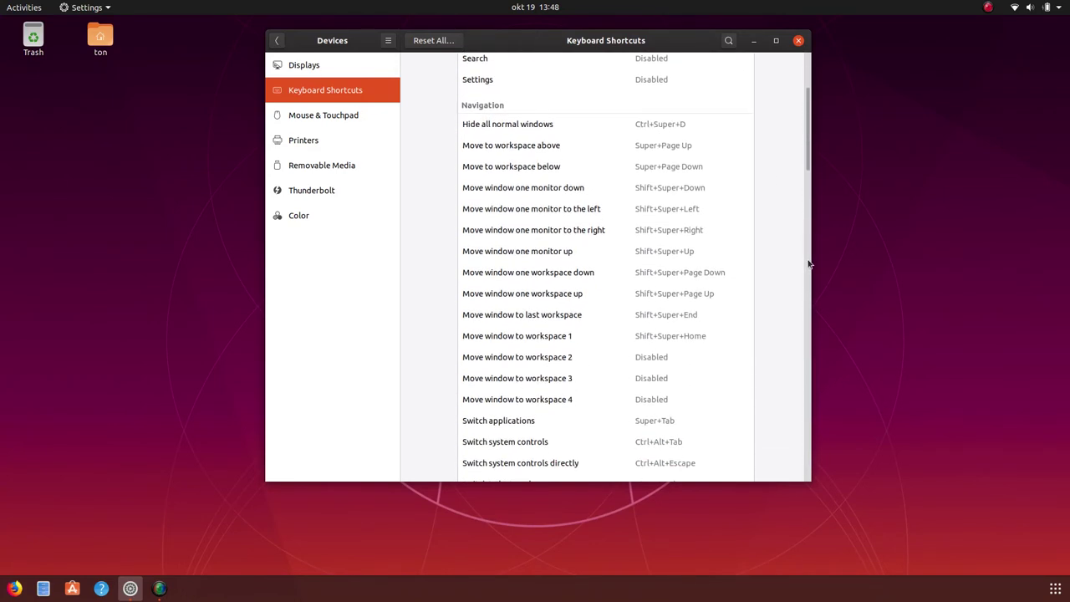
{"action": "scroll", "coordinate": [808, 264], "scroll_direction": "down", "scroll_amount": 3}
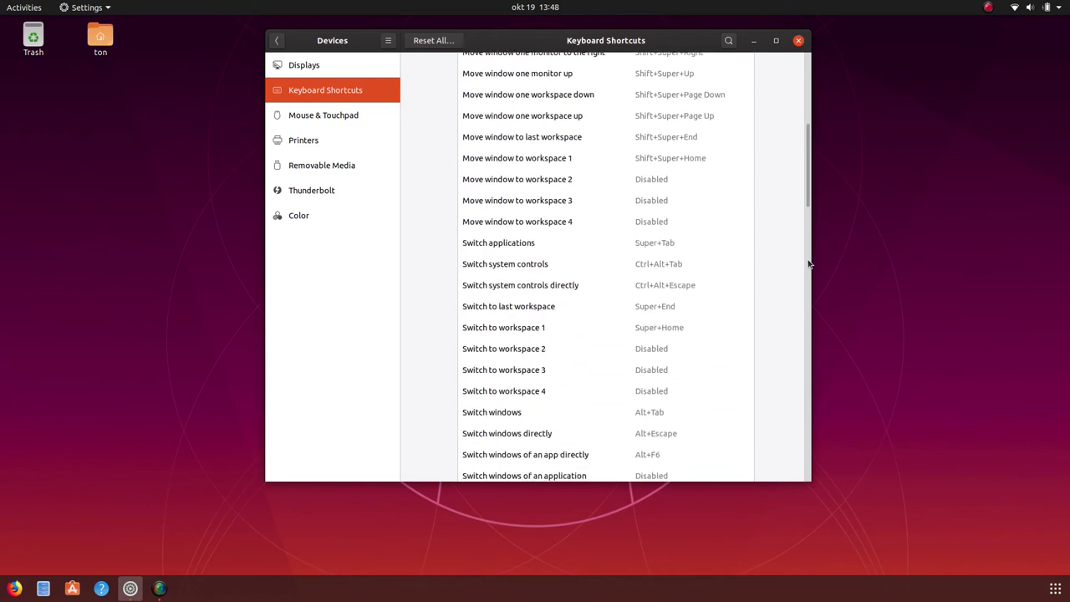
{"action": "scroll", "coordinate": [809, 264], "scroll_direction": "down", "scroll_amount": 4}
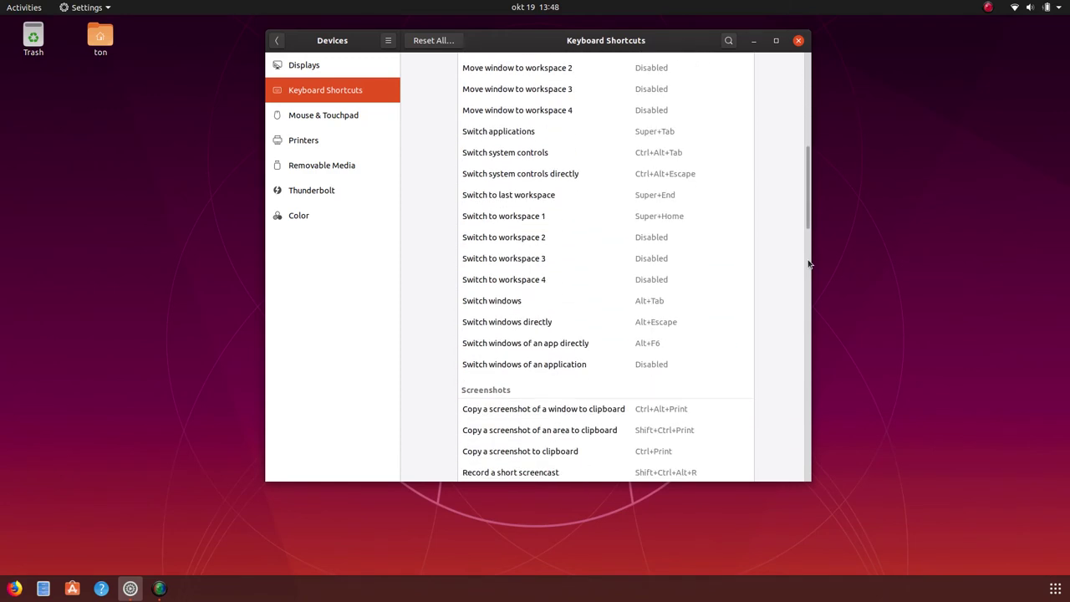
{"action": "scroll", "coordinate": [809, 264], "scroll_direction": "down", "scroll_amount": 8}
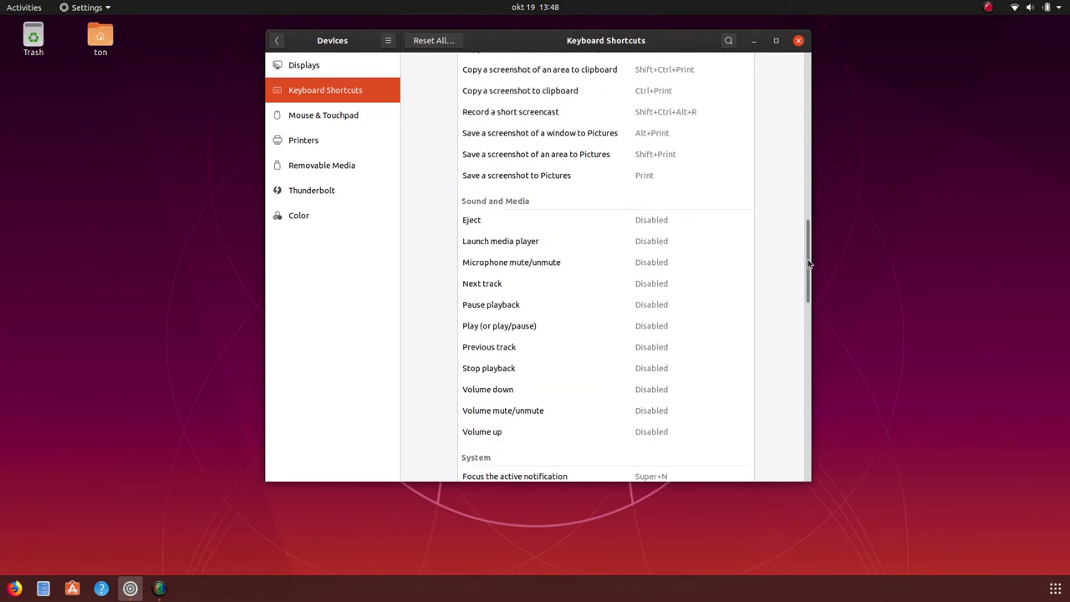
{"action": "scroll", "coordinate": [809, 264], "scroll_direction": "down", "scroll_amount": 10}
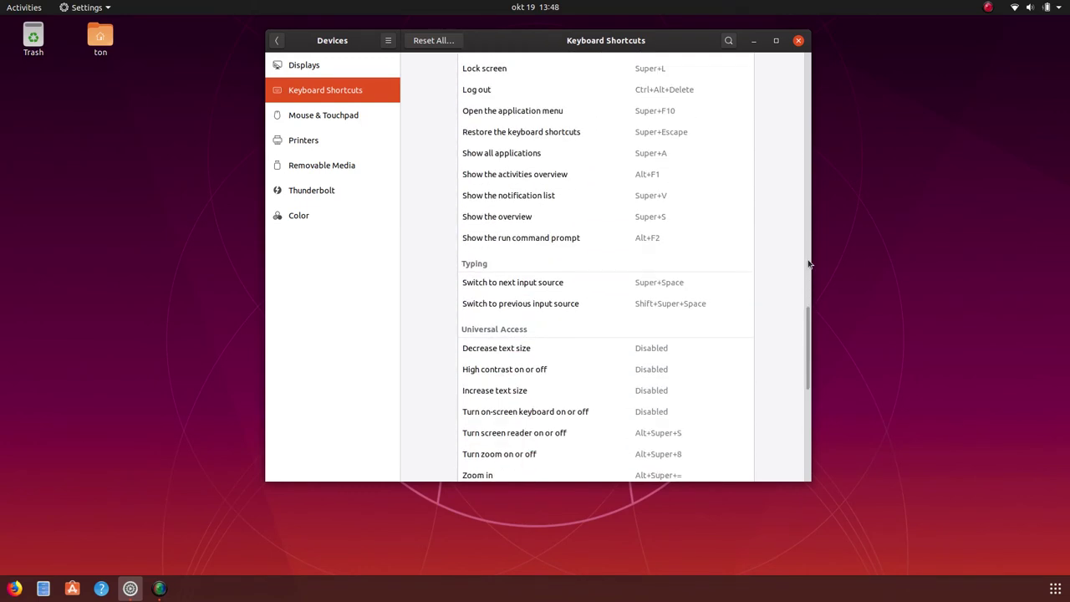
{"action": "scroll", "coordinate": [808, 265], "scroll_direction": "down", "scroll_amount": 7}
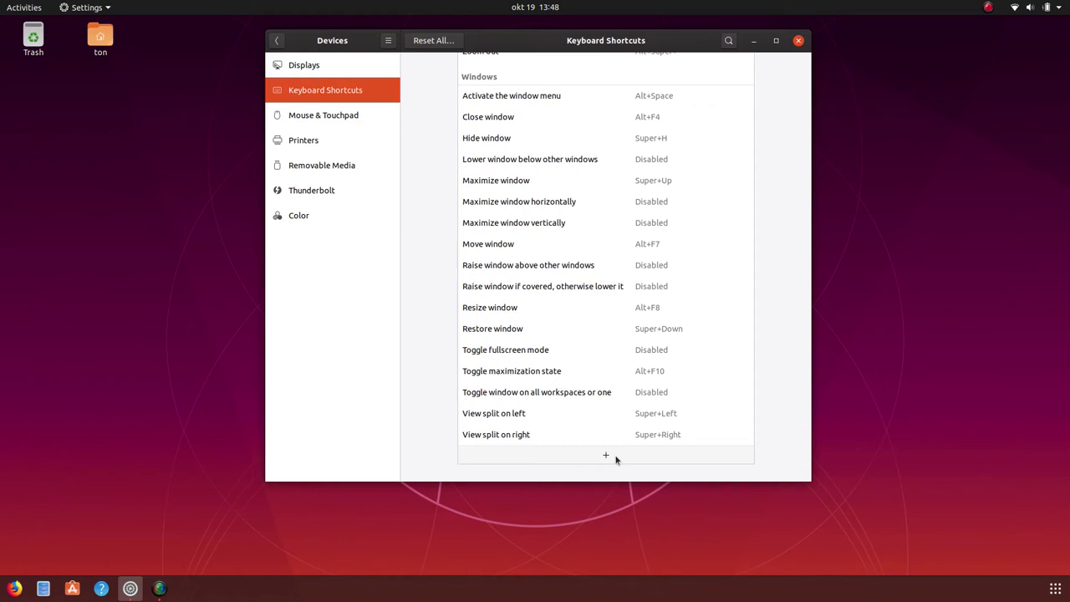
Step: View the Mouse & Touchpad, Printers, Removable Media, Thunderbolt and Color settings
{"action": "left_click", "coordinate": [325, 118]}
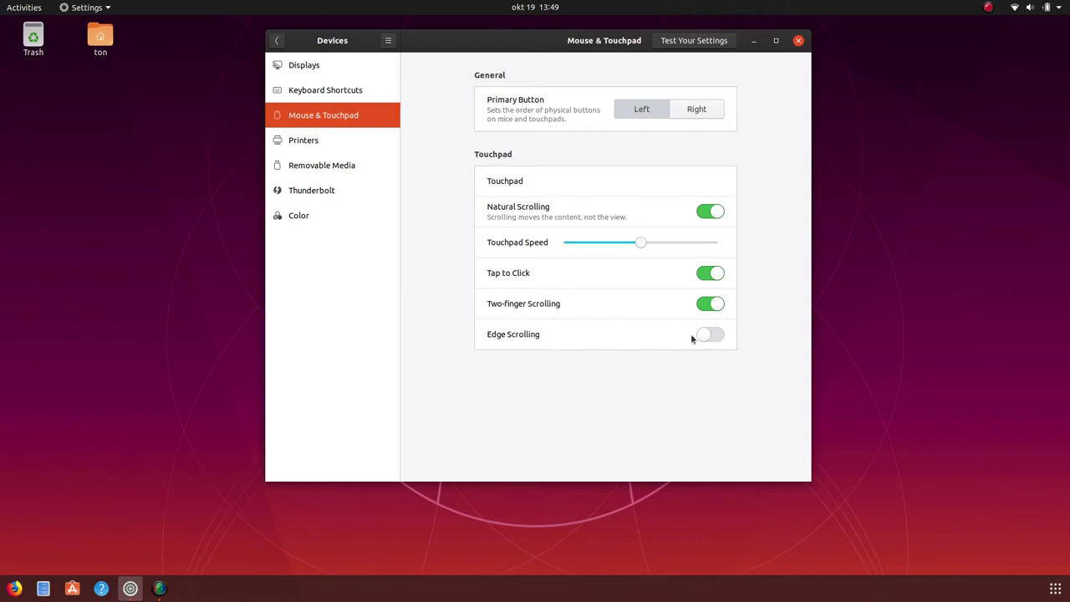
{"action": "left_click", "coordinate": [326, 140]}
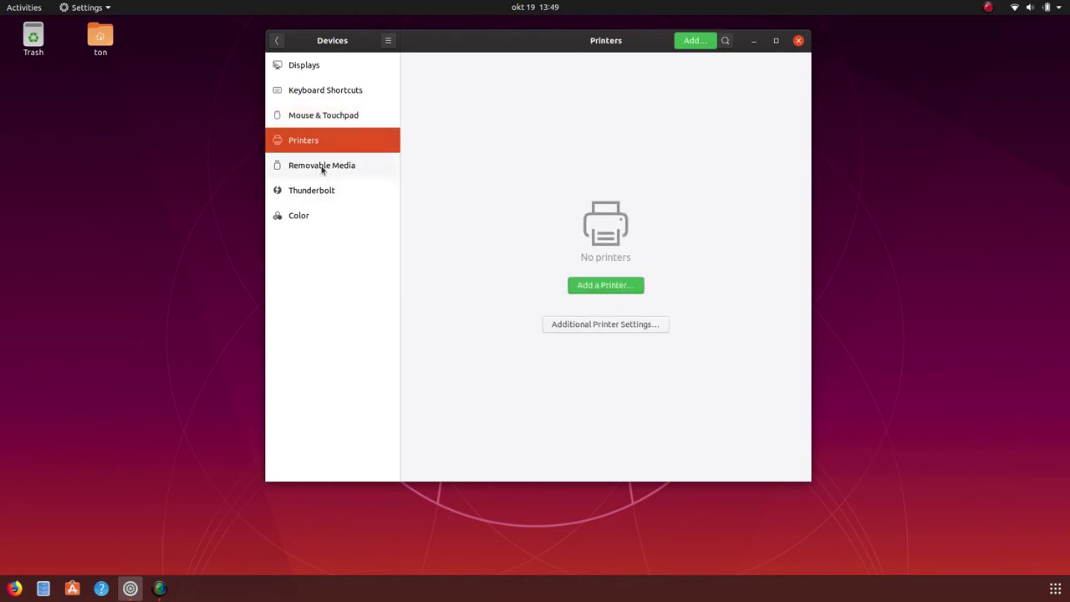
{"action": "left_click", "coordinate": [322, 167]}
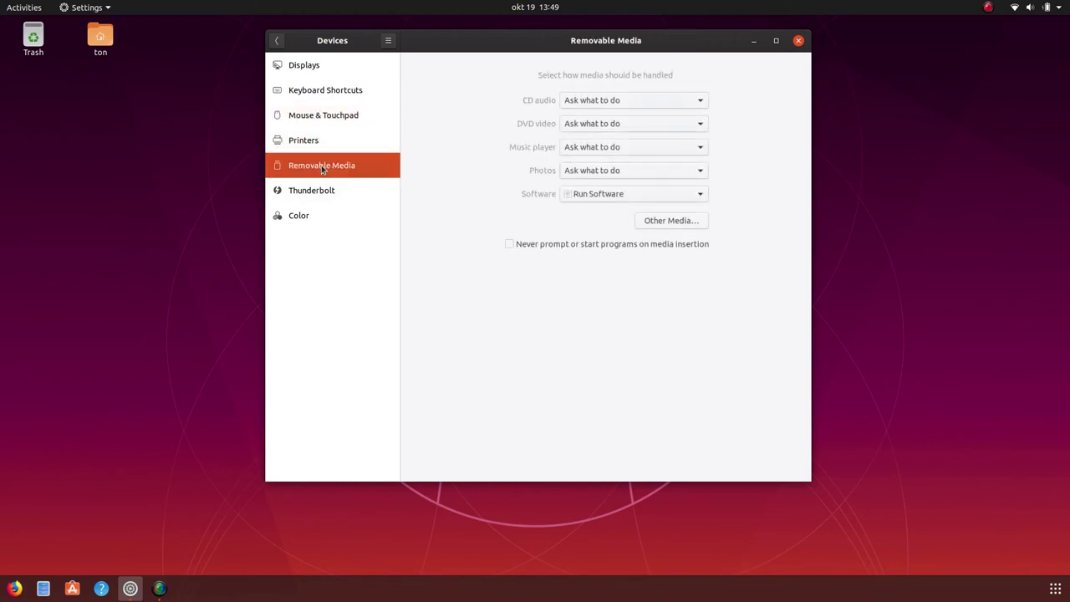
{"action": "left_click", "coordinate": [317, 198]}
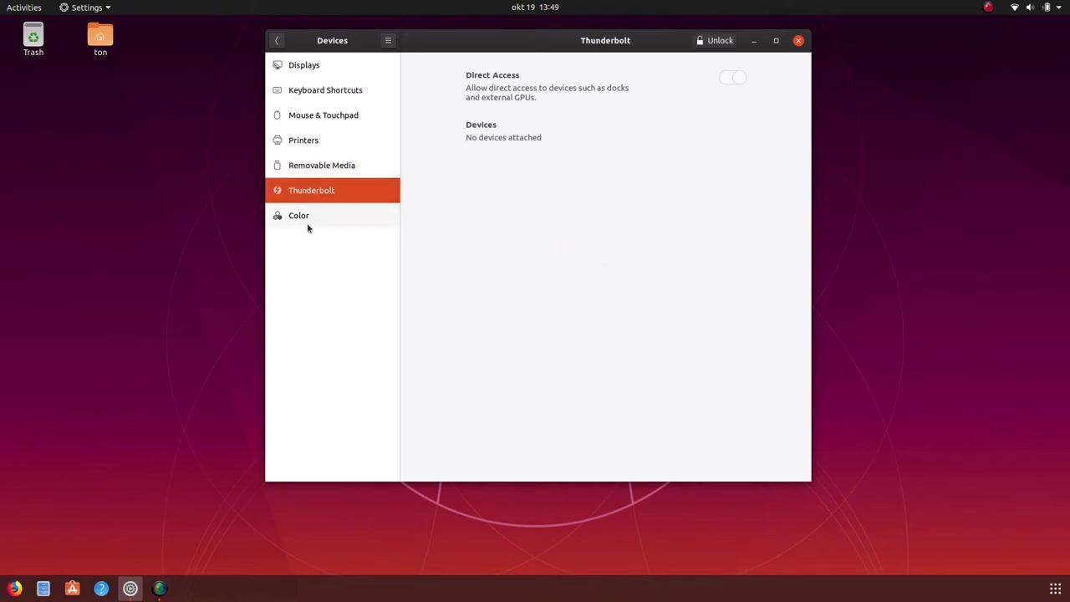
{"action": "left_click", "coordinate": [307, 224]}
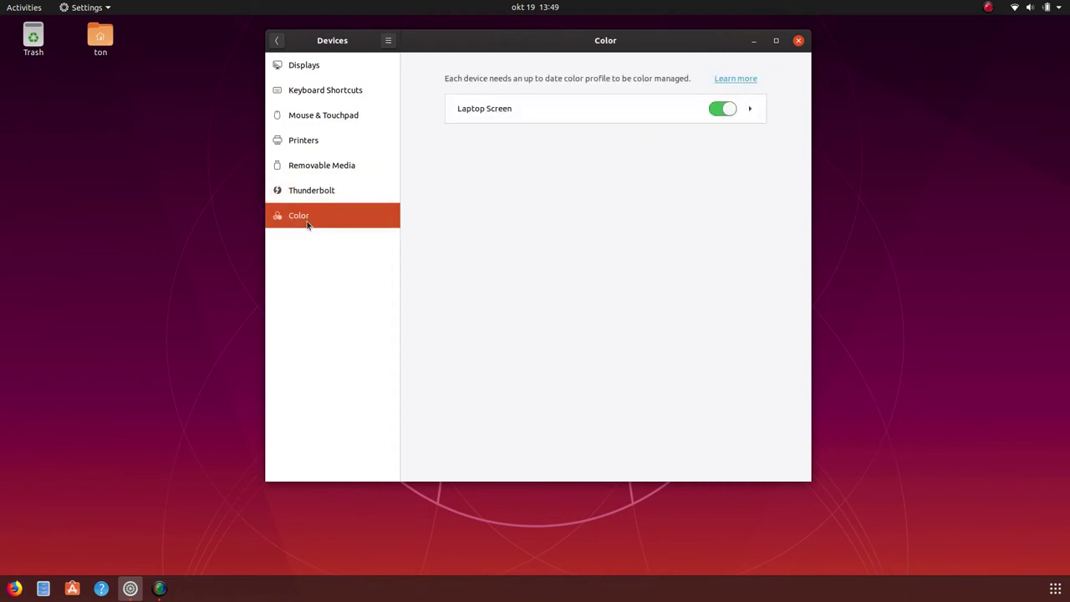
Step: View the Details settings: the About system information, Date & Time, and Users
{"action": "left_click", "coordinate": [277, 40]}
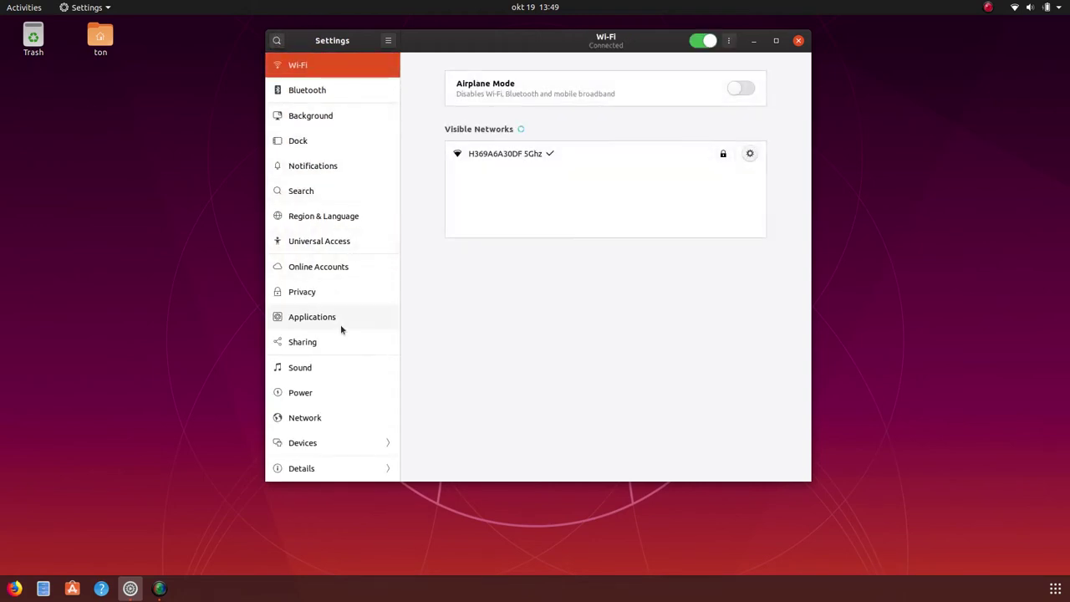
{"action": "left_click", "coordinate": [333, 470]}
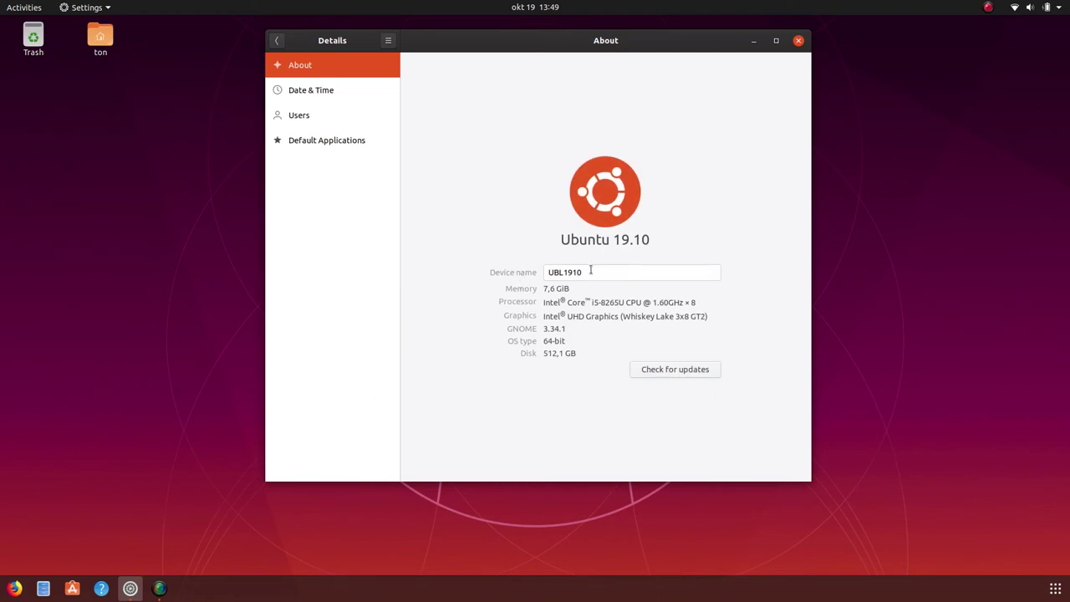
{"action": "left_click_drag", "start_coordinate": [654, 242], "coordinate": [572, 288]}
{"action": "left_click_drag", "start_coordinate": [573, 330], "coordinate": [543, 332]}
{"action": "left_click_drag", "start_coordinate": [562, 341], "coordinate": [542, 354]}
{"action": "left_click", "coordinate": [353, 91]}
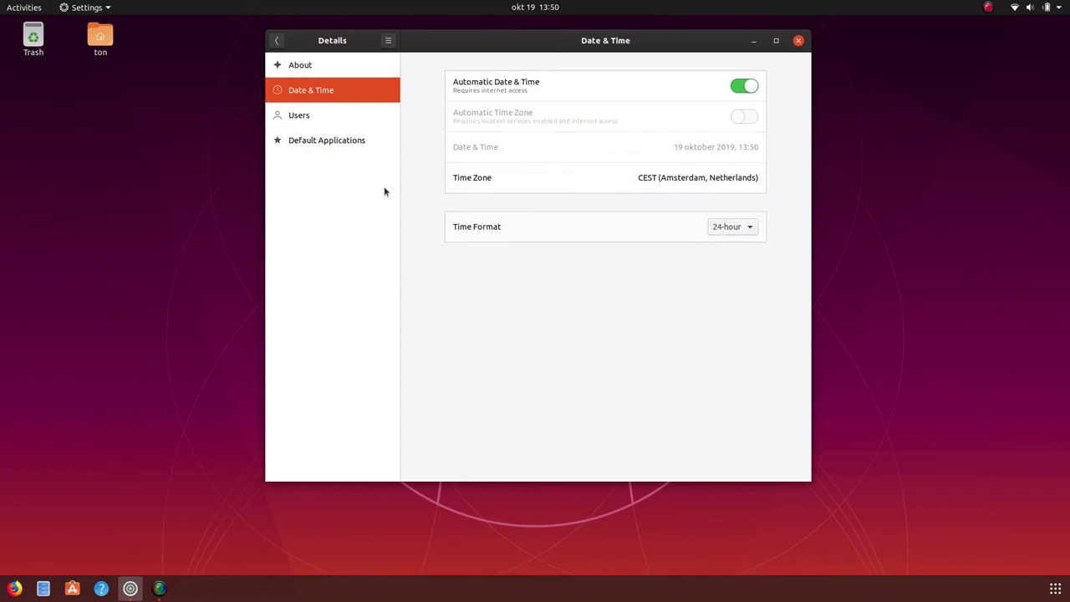
{"action": "left_click", "coordinate": [352, 119]}
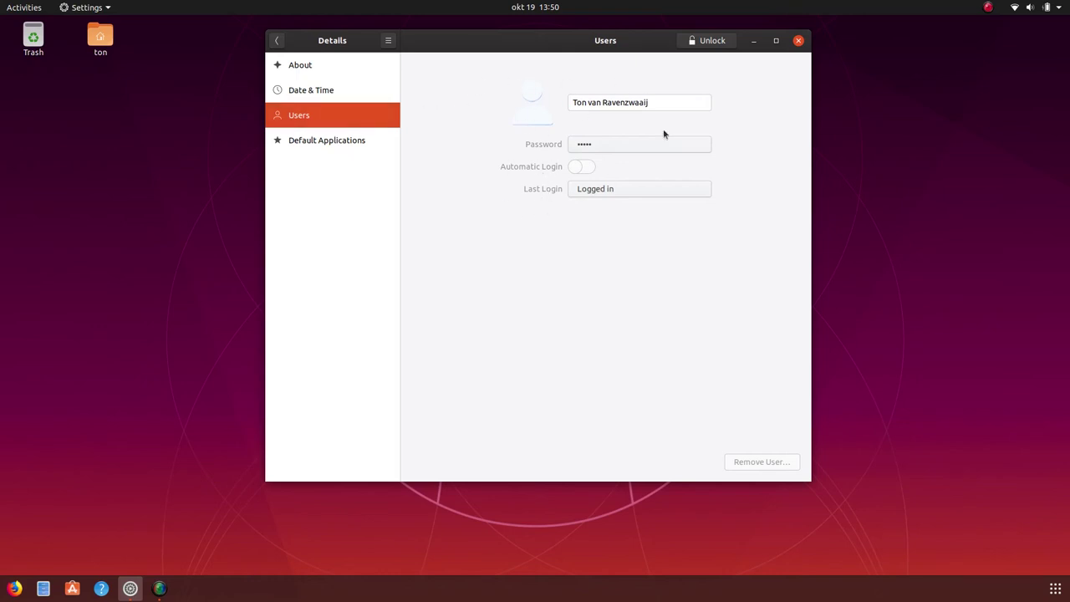
Step: Check the available calendar application in the Default Applications settings, and close Settings
{"action": "left_click", "coordinate": [359, 144]}
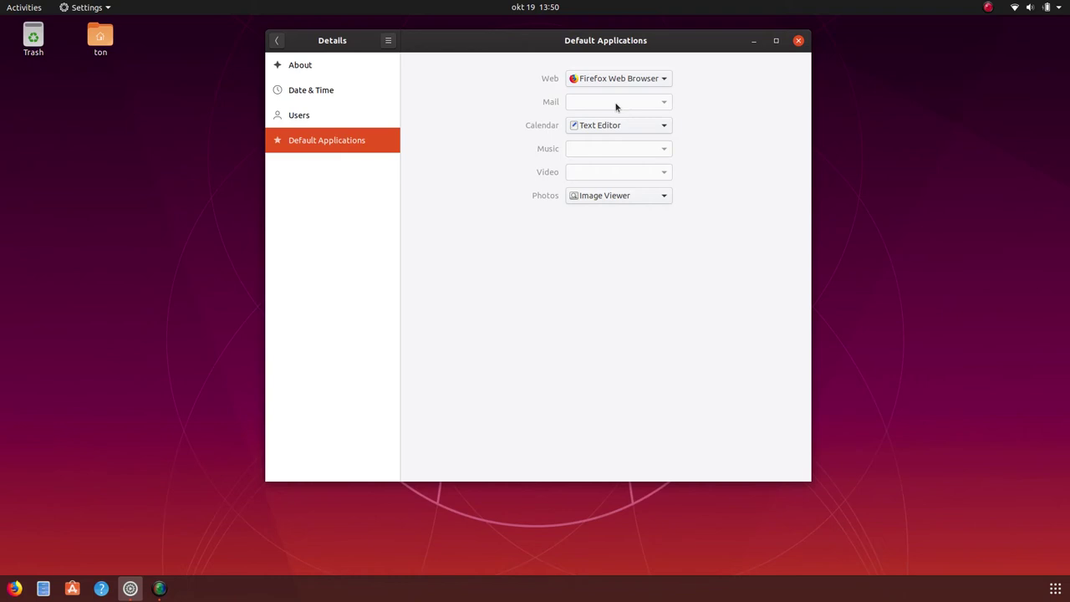
{"action": "left_click", "coordinate": [634, 127]}
{"action": "left_click", "coordinate": [672, 127]}
{"action": "left_click", "coordinate": [663, 132]}
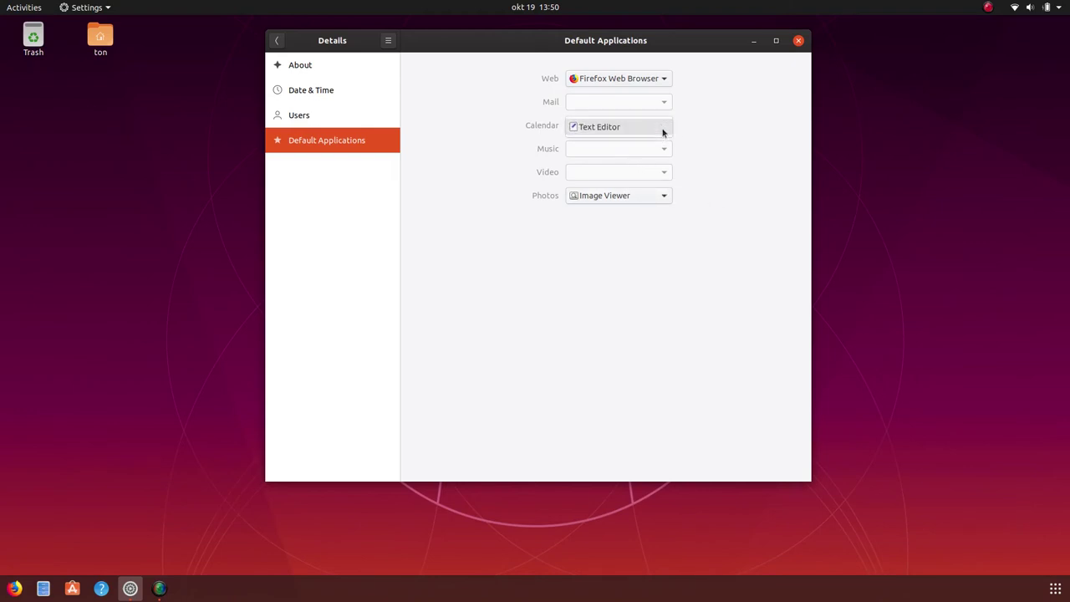
{"action": "left_click", "coordinate": [663, 133]}
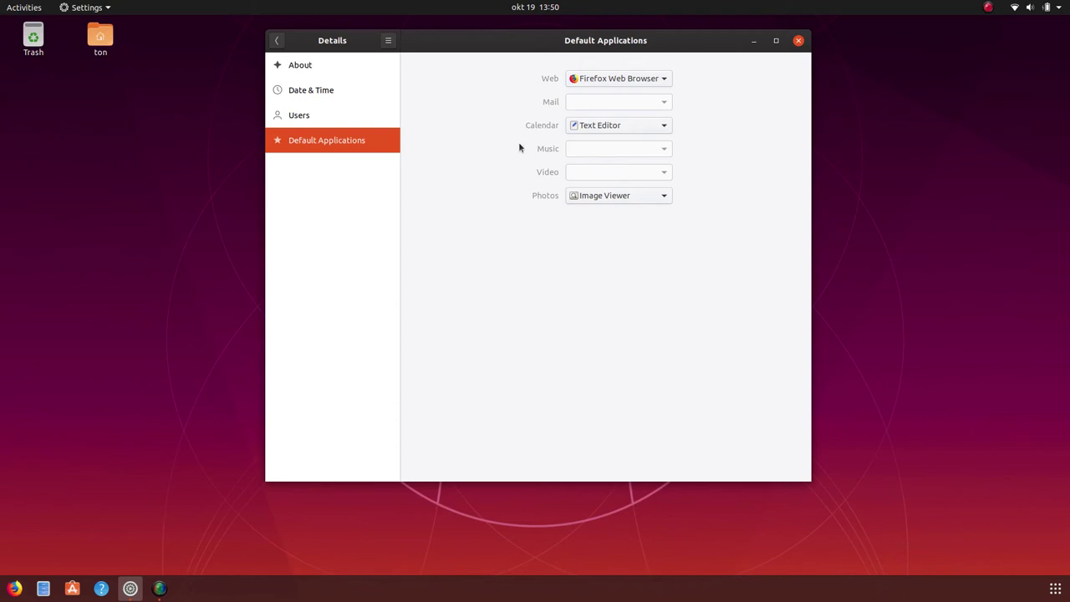
{"action": "left_click", "coordinate": [277, 42]}
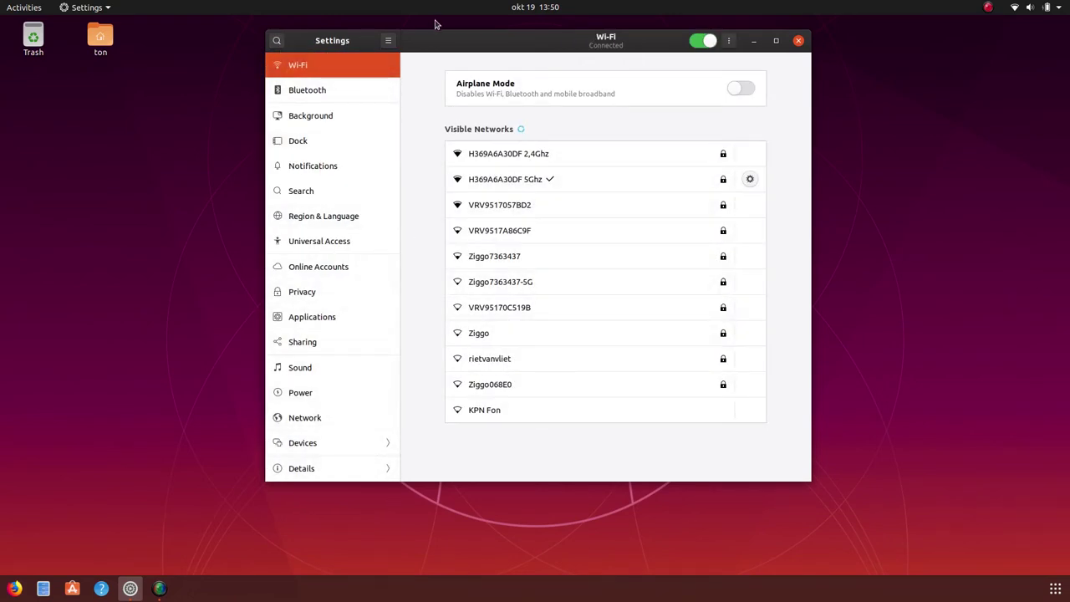
{"action": "left_click", "coordinate": [799, 41]}
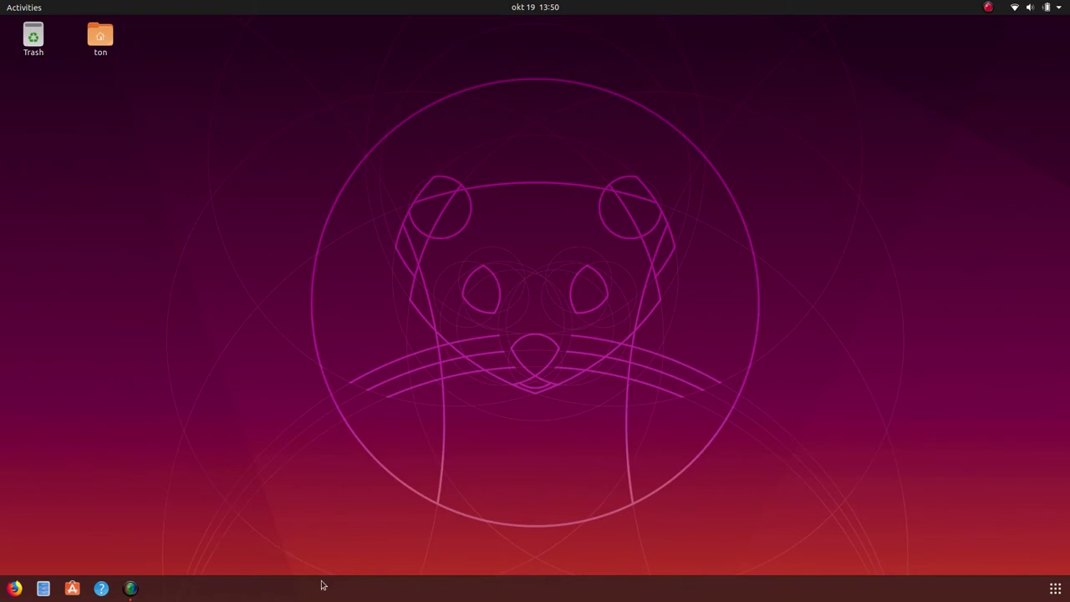
Step: Reopen Settings from the system menu, set the Dock icon size to 24, and close Settings
{"action": "left_click", "coordinate": [1055, 10]}
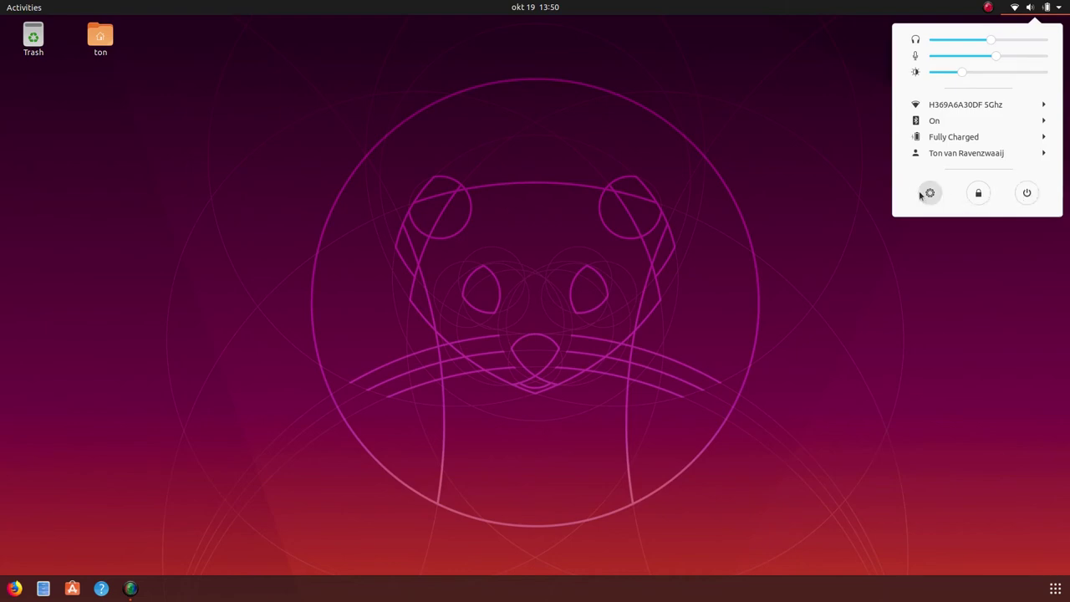
{"action": "left_click", "coordinate": [924, 194]}
{"action": "left_click", "coordinate": [328, 193]}
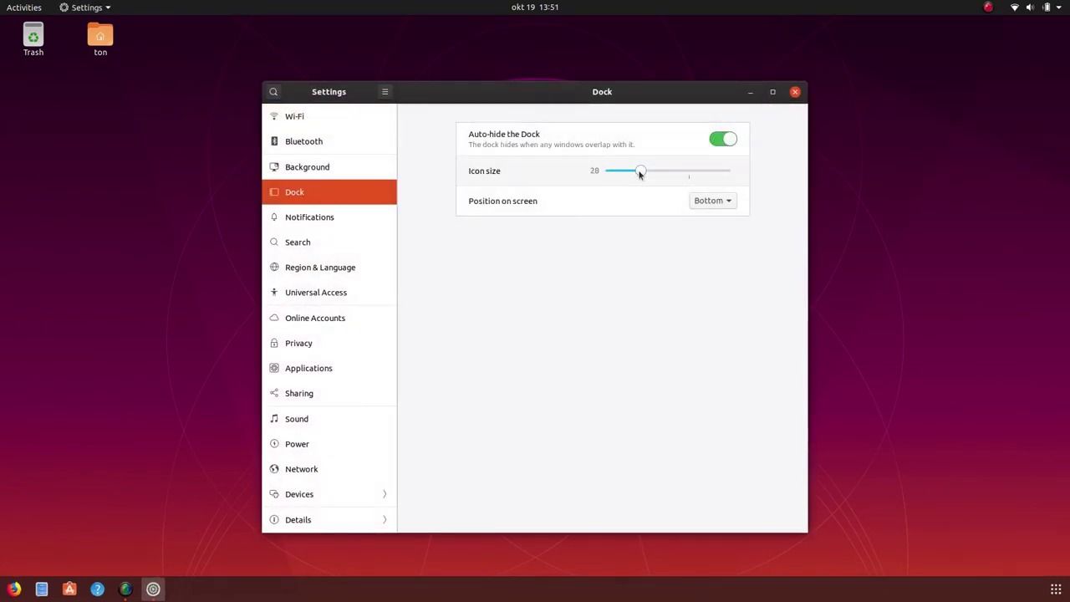
{"action": "left_click_drag", "start_coordinate": [639, 174], "coordinate": [606, 172]}
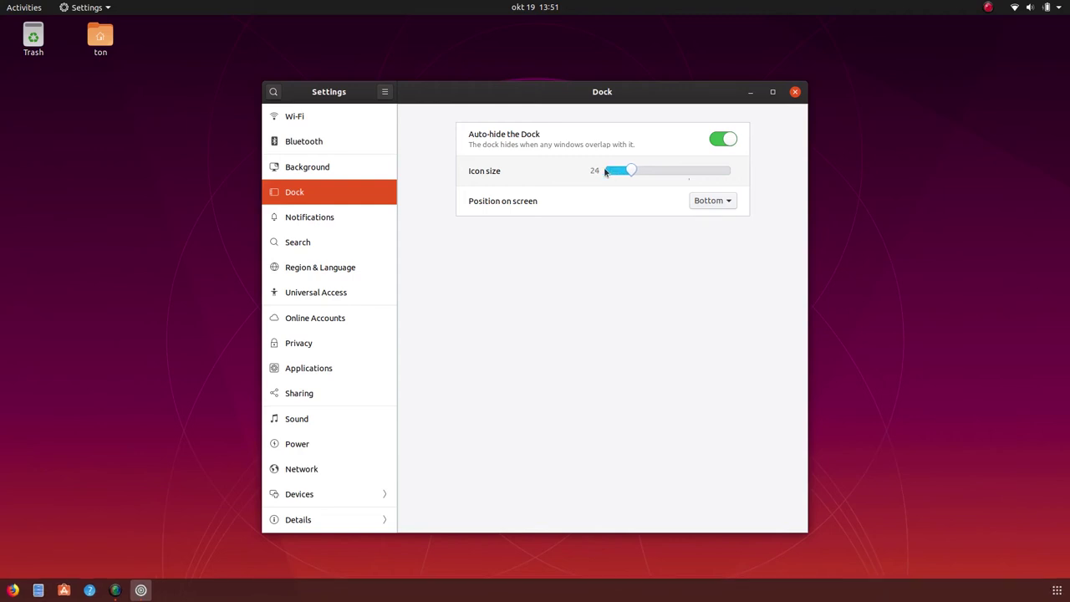
{"action": "left_click", "coordinate": [799, 95]}
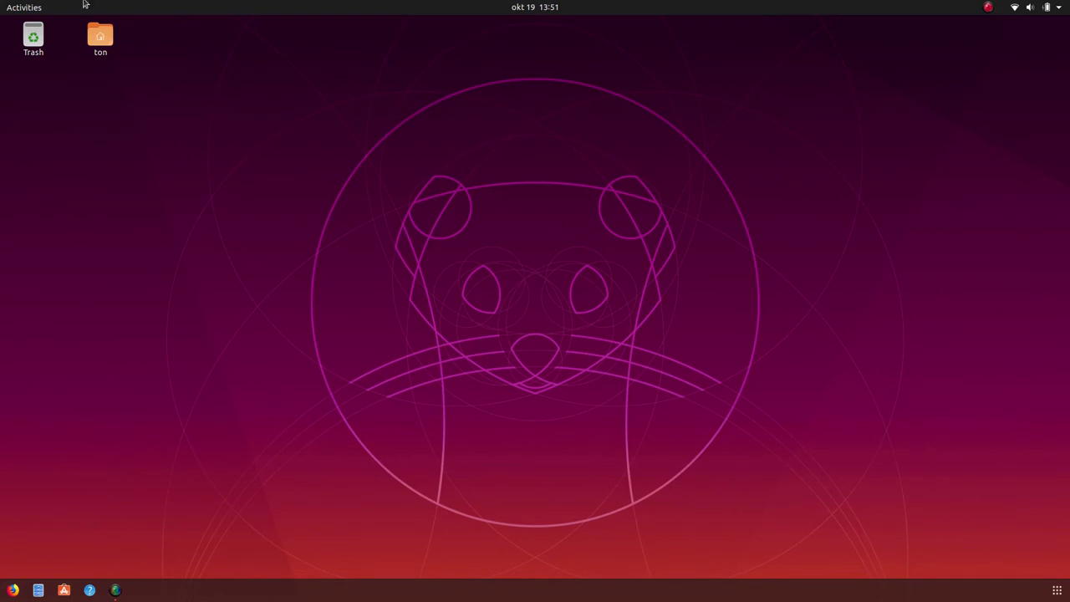
Step: Switch to the second workspace, which holds SimpleScreenRecorder, from the activities overview
{"action": "left_click", "coordinate": [27, 10]}
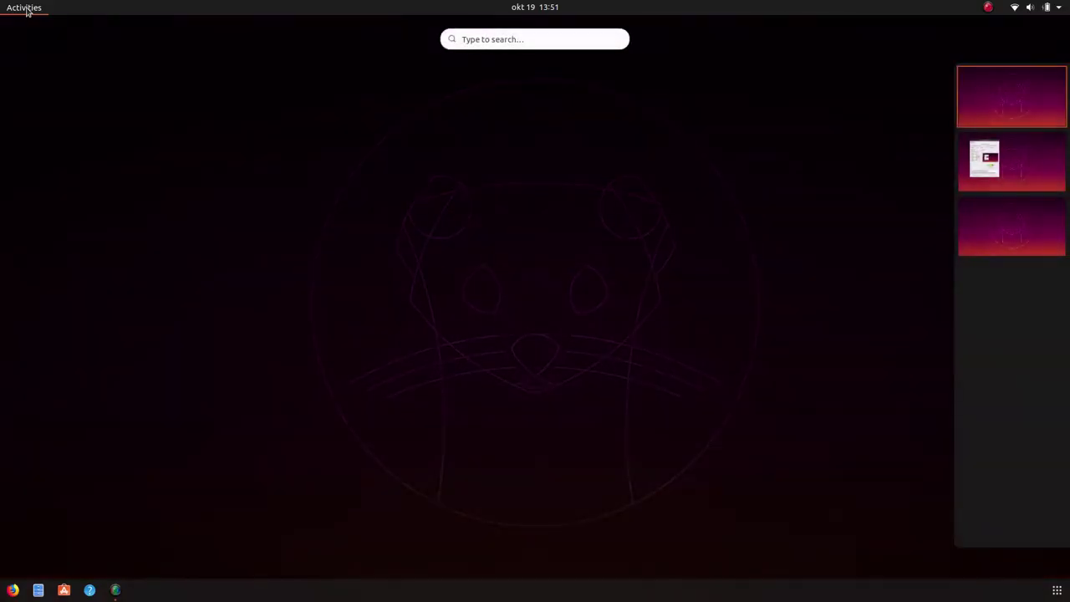
{"action": "left_click", "coordinate": [1044, 170]}
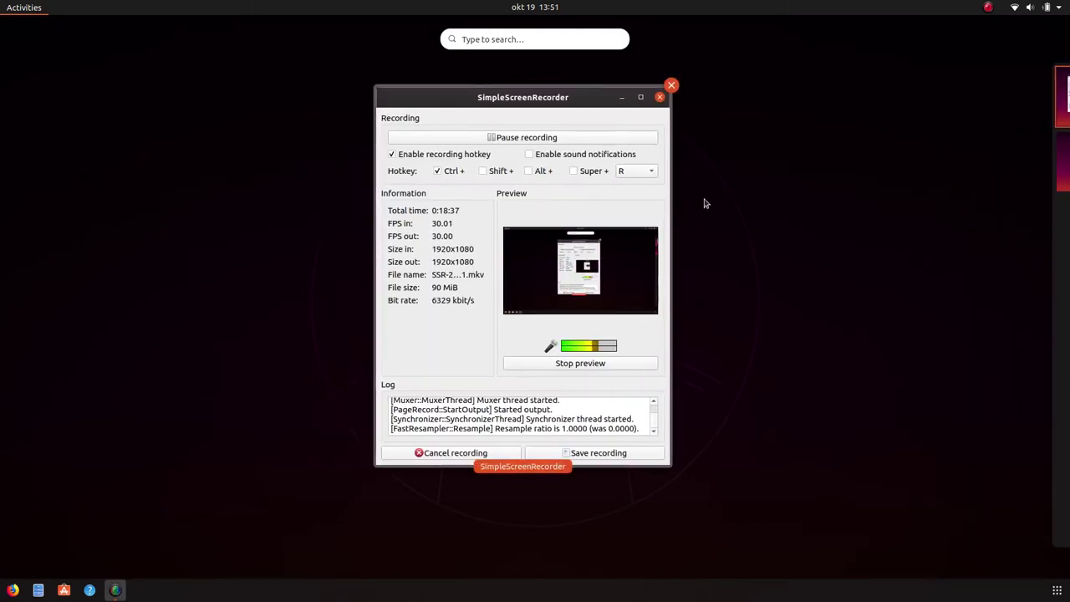
Step: Open the home folder and Firefox on the empty second workspace, and move the Firefox window aside so both windows show
{"action": "left_click", "coordinate": [1056, 188]}
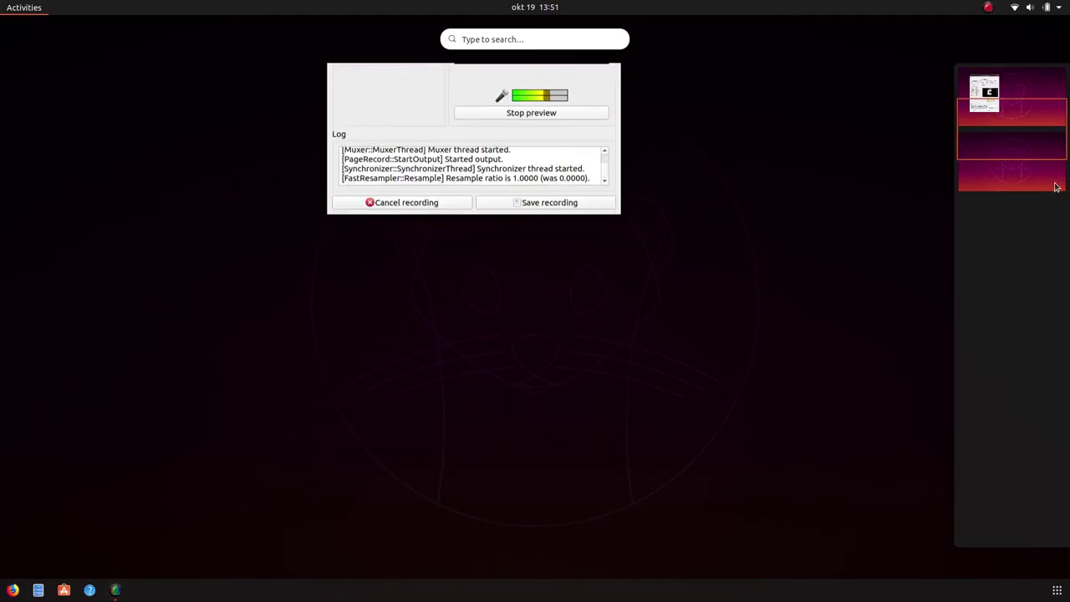
{"action": "left_click", "coordinate": [668, 168]}
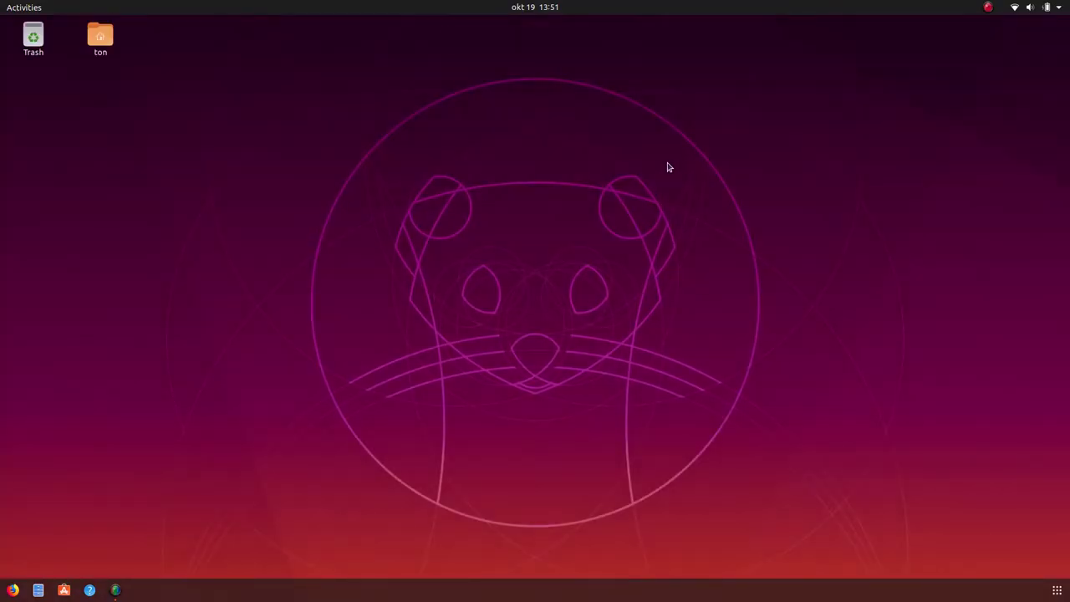
{"action": "left_click", "coordinate": [117, 51]}
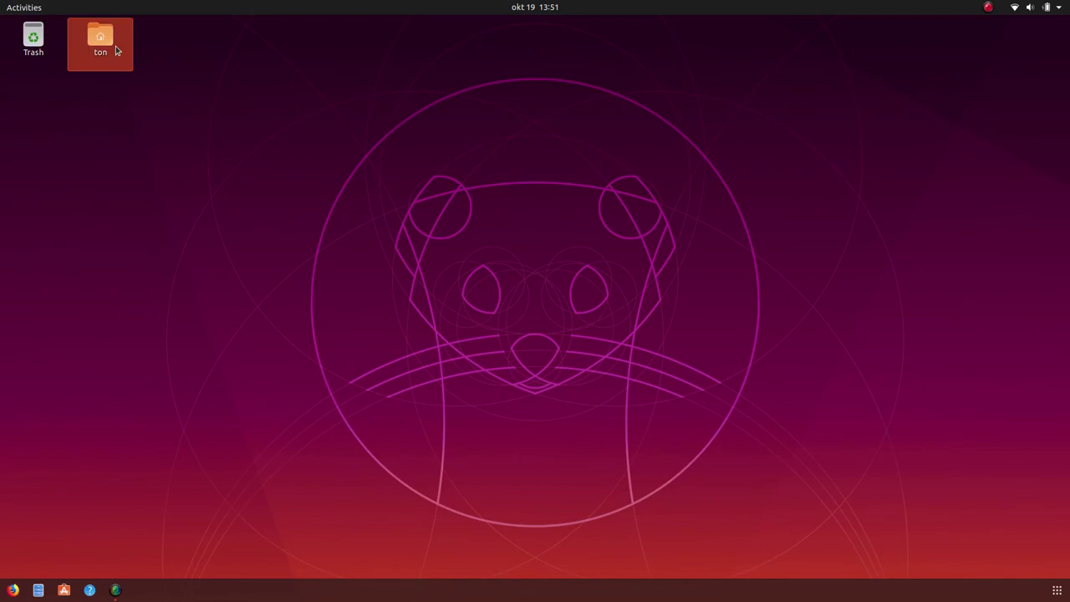
{"action": "double_click", "coordinate": [117, 51]}
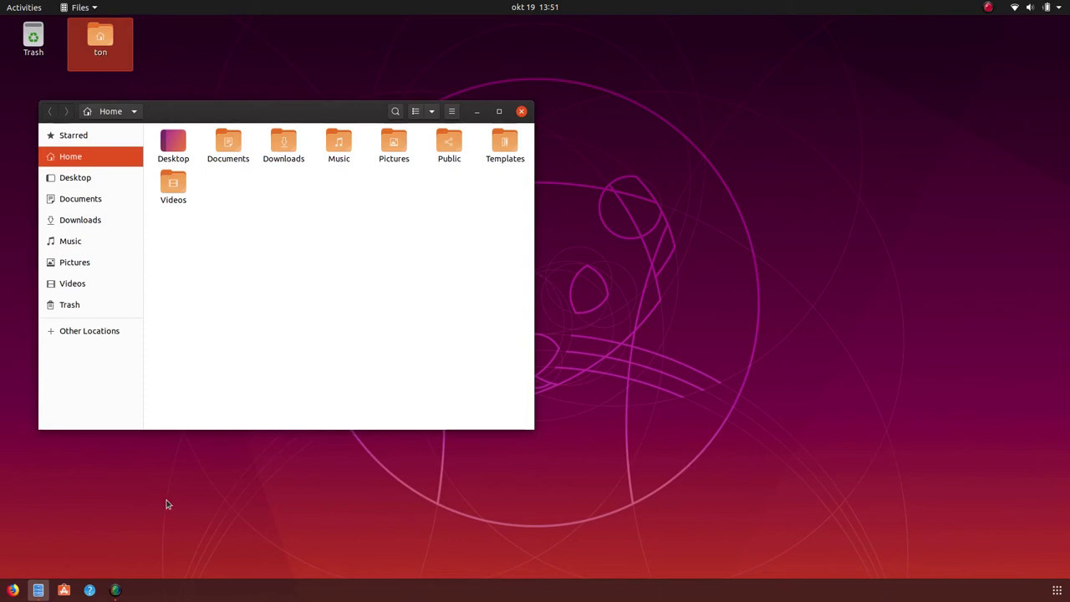
{"action": "left_click", "coordinate": [13, 591]}
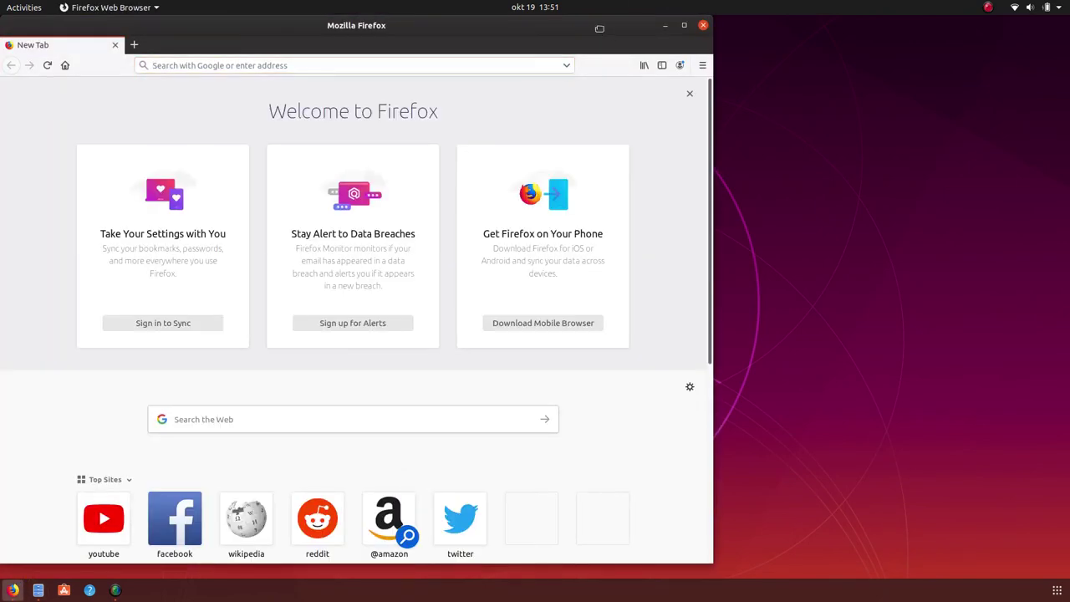
{"action": "left_click_drag", "start_coordinate": [600, 29], "coordinate": [933, 22]}
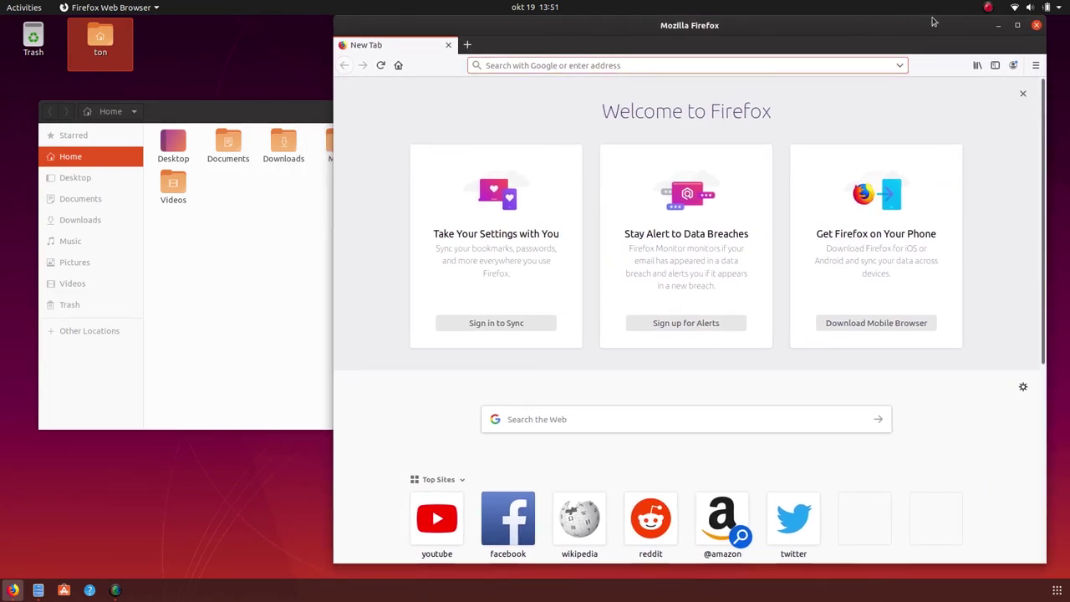
Step: Cycle repeatedly between the Firefox and Home windows with the window switcher
{"action": "key", "text": "alt"}
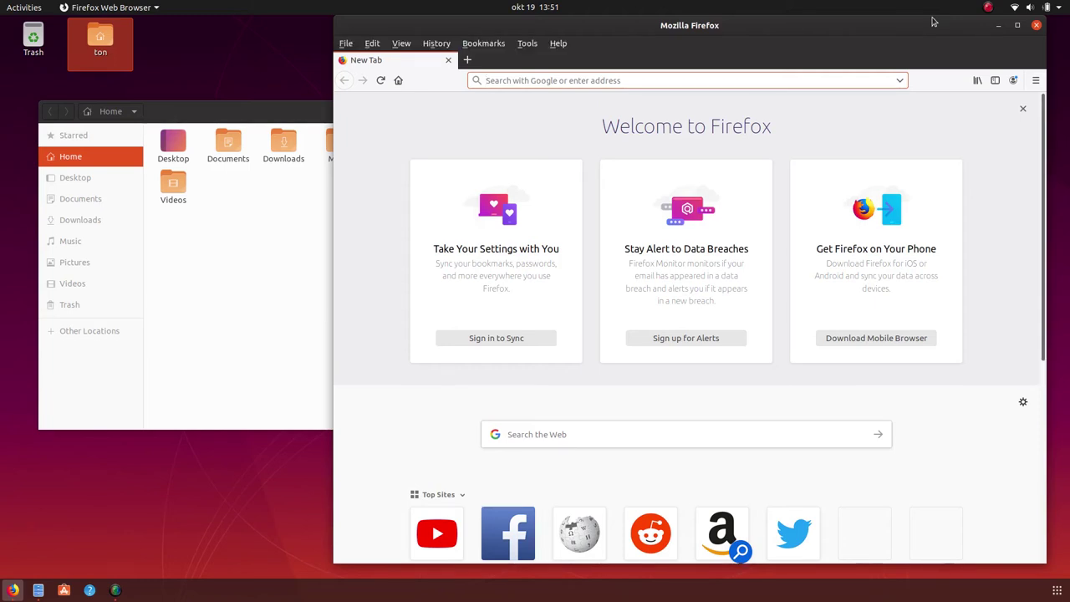
{"action": "key", "text": "alt+Tab"}
{"action": "key", "text": "alt+Tab"}
{"action": "key", "text": "alt+Tab"}
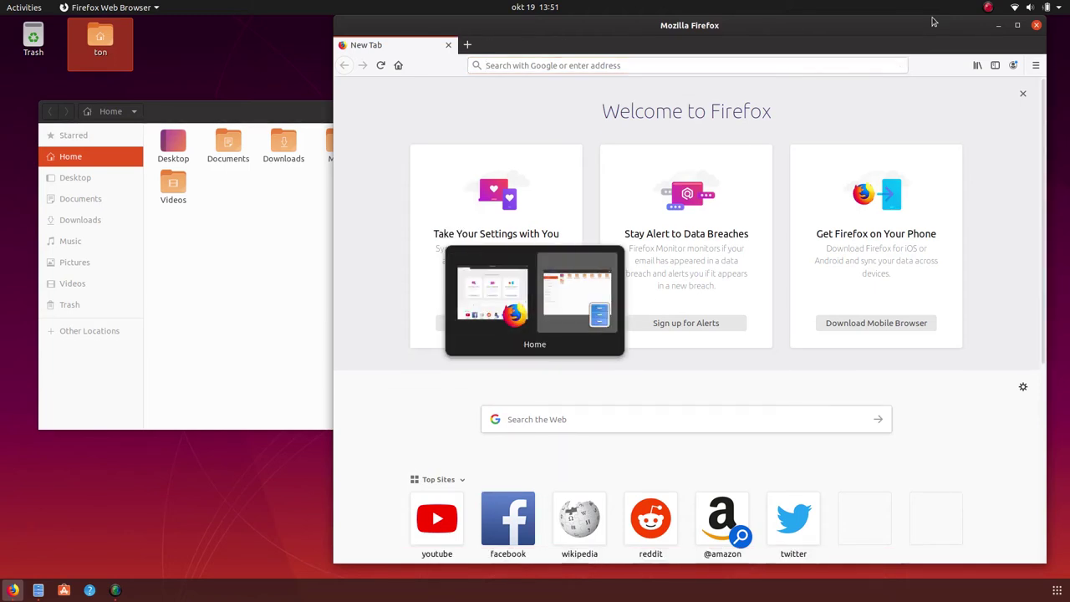
{"action": "key", "text": "alt+Tab"}
{"action": "key", "text": "alt+Tab"}
{"action": "key", "text": "alt+Tab"}
{"action": "key", "text": "alt+Tab"}
{"action": "key", "text": "alt+Tab"}
{"action": "key", "text": "alt+Tab"}
{"action": "key", "text": "alt+Tab"}
{"action": "key", "text": "alt+Tab"}
{"action": "key", "text": "alt+Tab"}
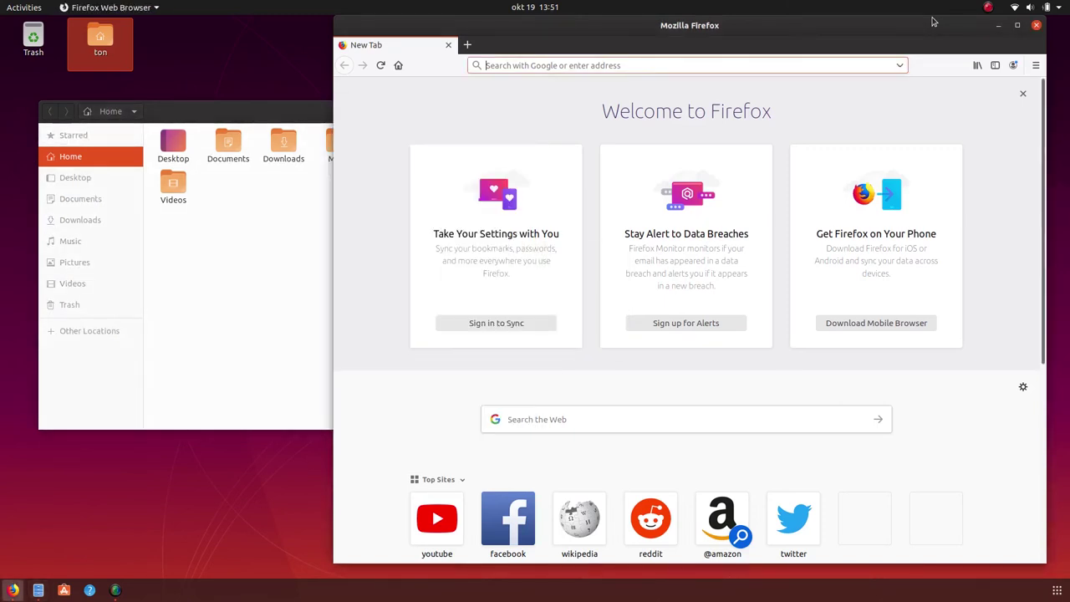
{"action": "key", "text": "alt+Tab"}
{"action": "key", "text": "alt+Tab"}
Step: Switch back and forth through the three workspaces, ending on the one holding Firefox and the Home window
{"action": "key", "text": "ctrl+alt+Down"}
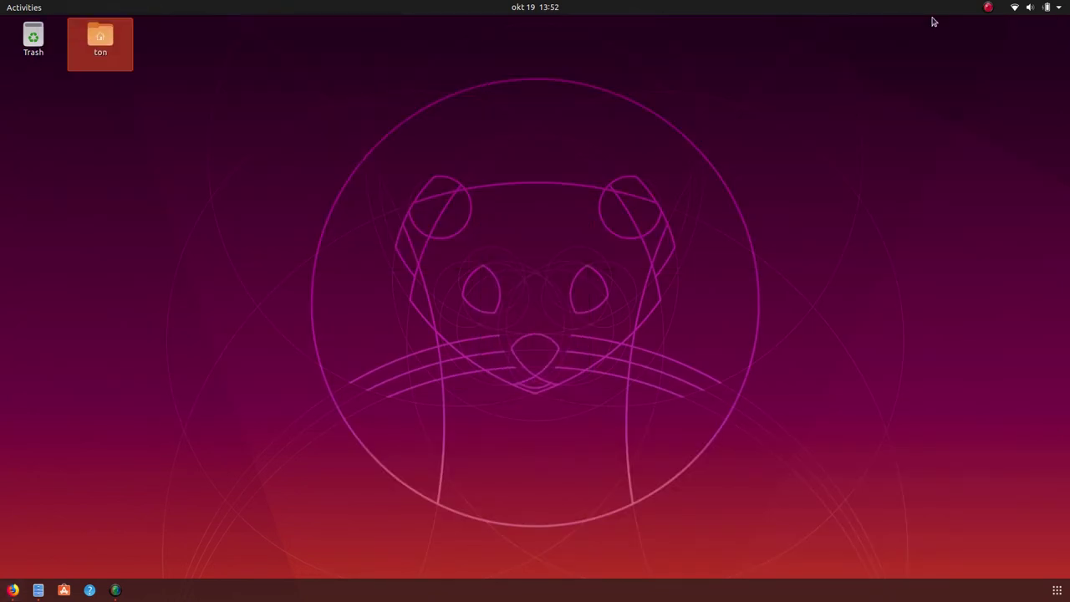
{"action": "key", "text": "ctrl+alt+Down"}
{"action": "key", "text": "ctrl+alt+Up"}
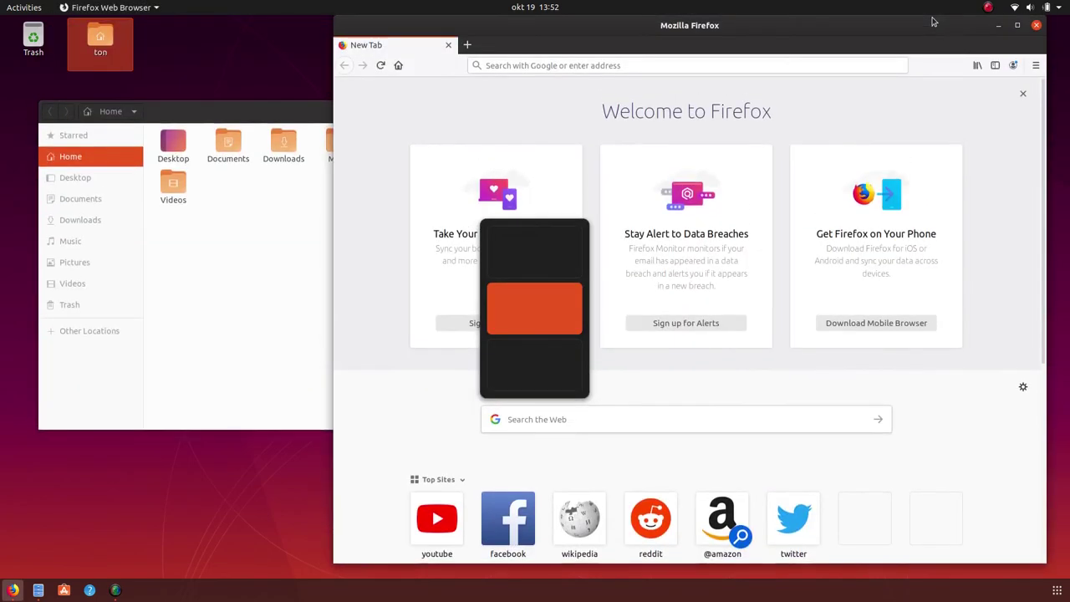
{"action": "key", "text": "ctrl+alt+Up"}
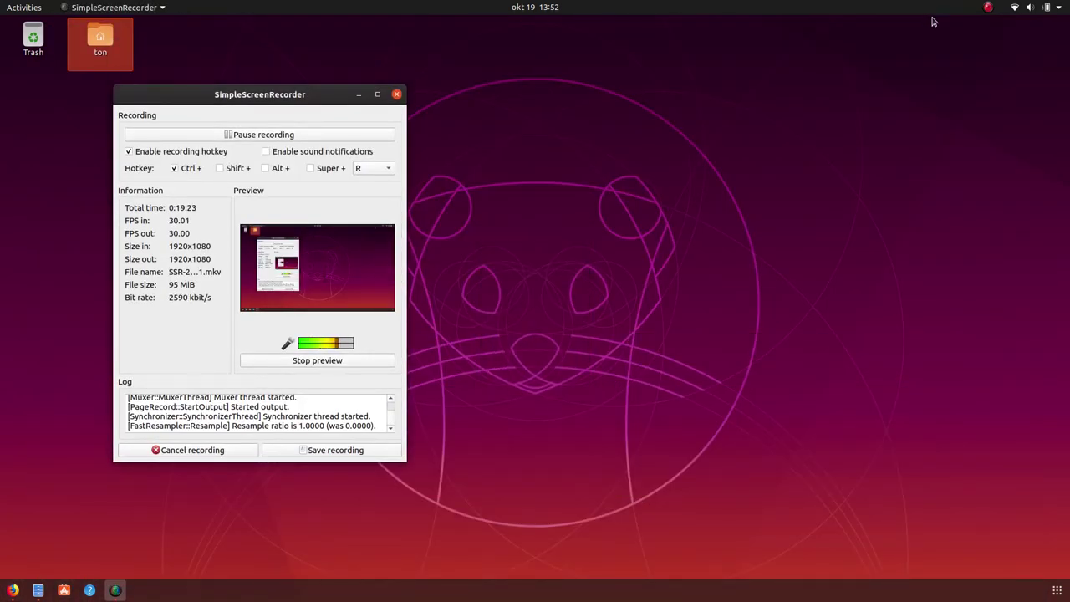
{"action": "key", "text": "ctrl+alt+Down"}
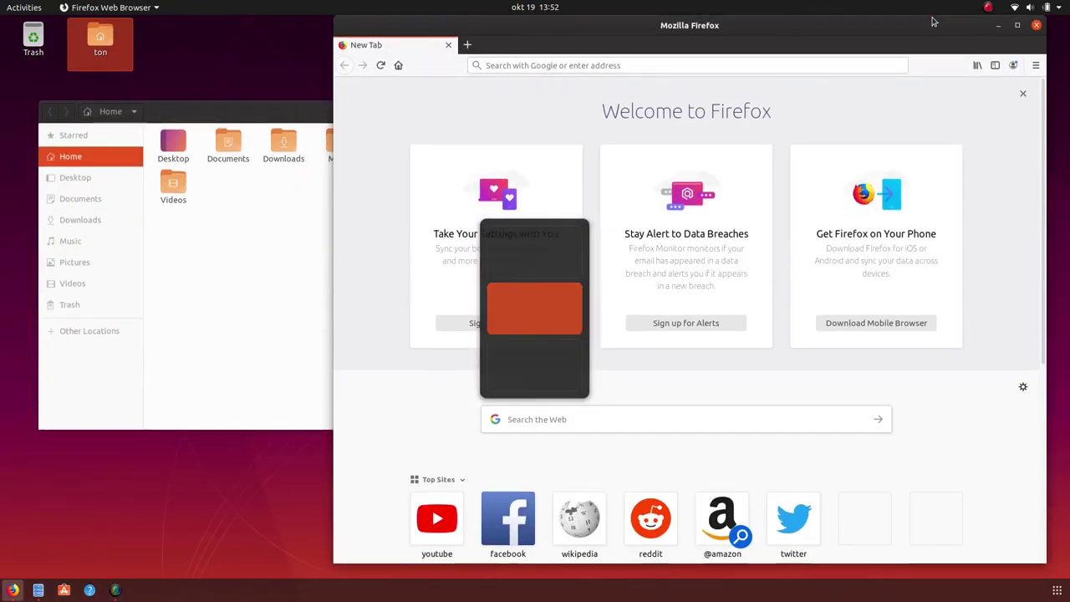
{"action": "key", "text": "ctrl+alt+Down"}
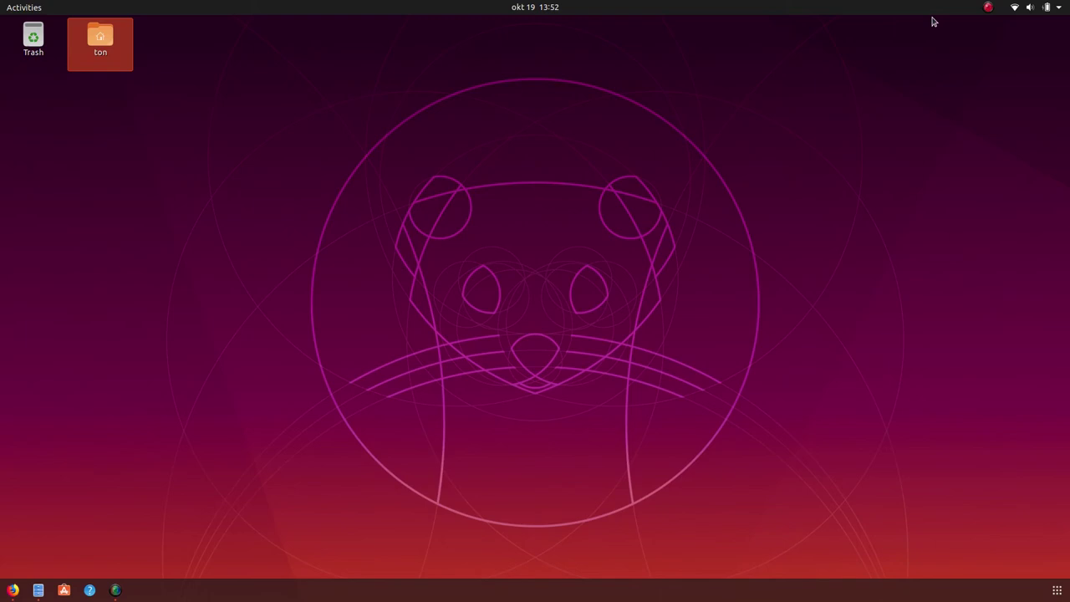
{"action": "key", "text": "ctrl+alt+Up"}
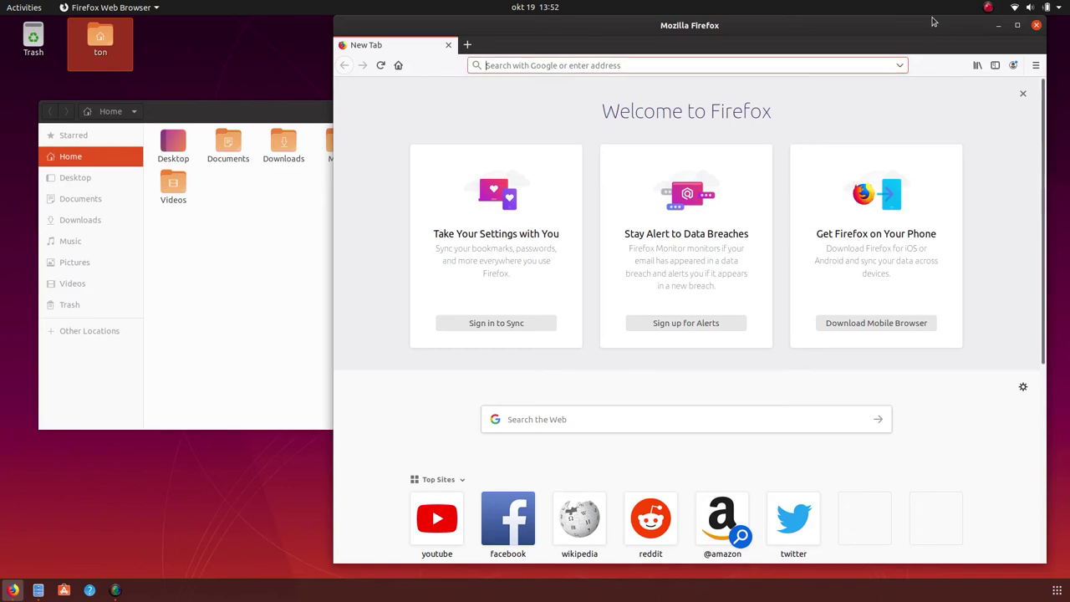
Step: Move the Home file window to the empty third workspace from the activities overview, and switch to that workspace
{"action": "left_click", "coordinate": [694, 64]}
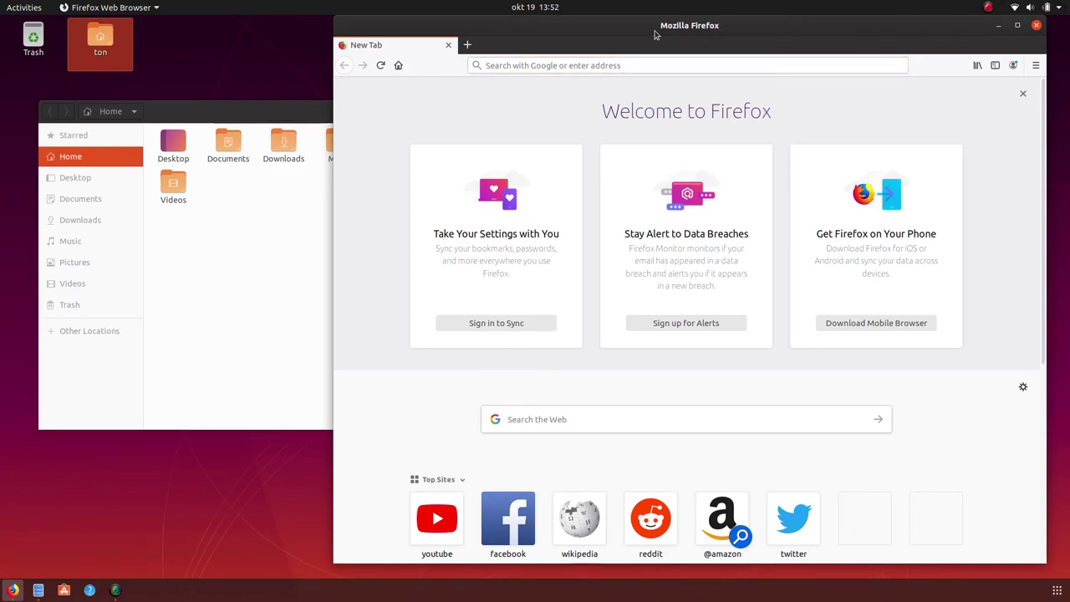
{"action": "key", "text": "super"}
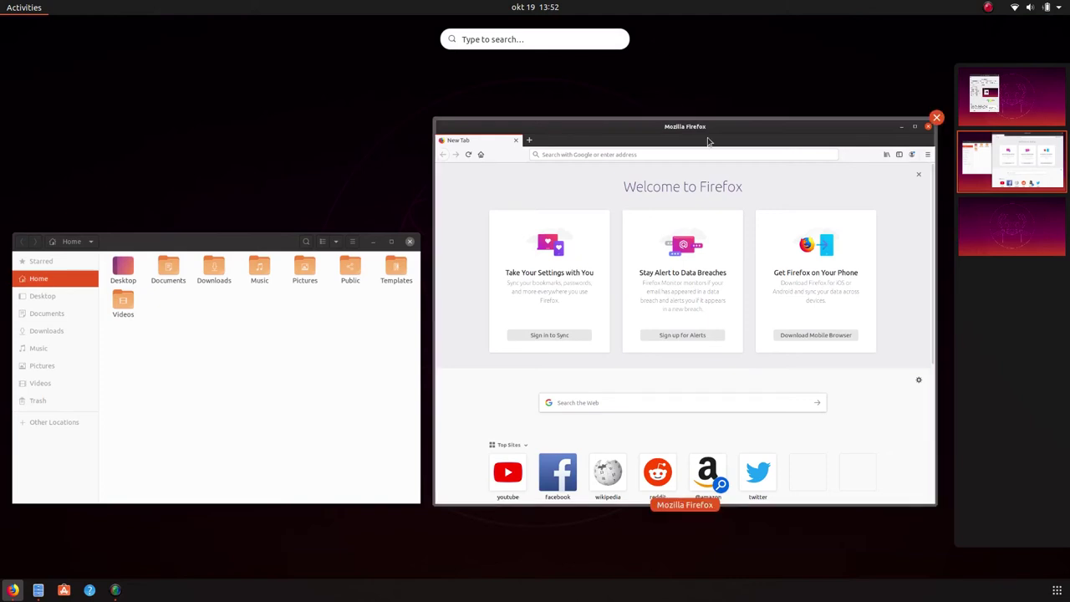
{"action": "left_click", "coordinate": [421, 229]}
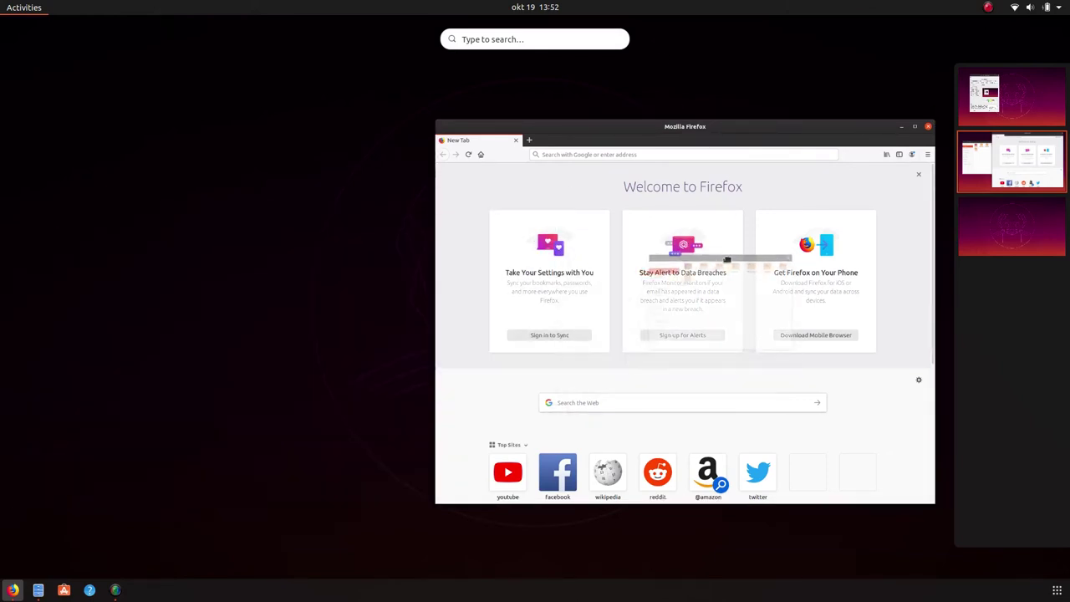
{"action": "left_click_drag", "start_coordinate": [727, 259], "coordinate": [1027, 221]}
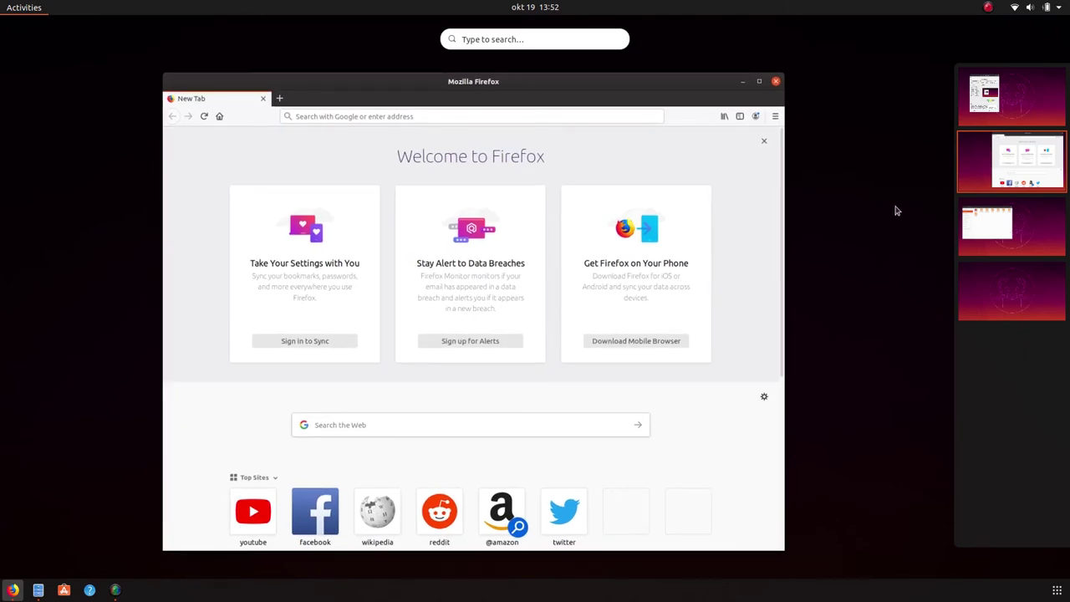
{"action": "left_click", "coordinate": [961, 164]}
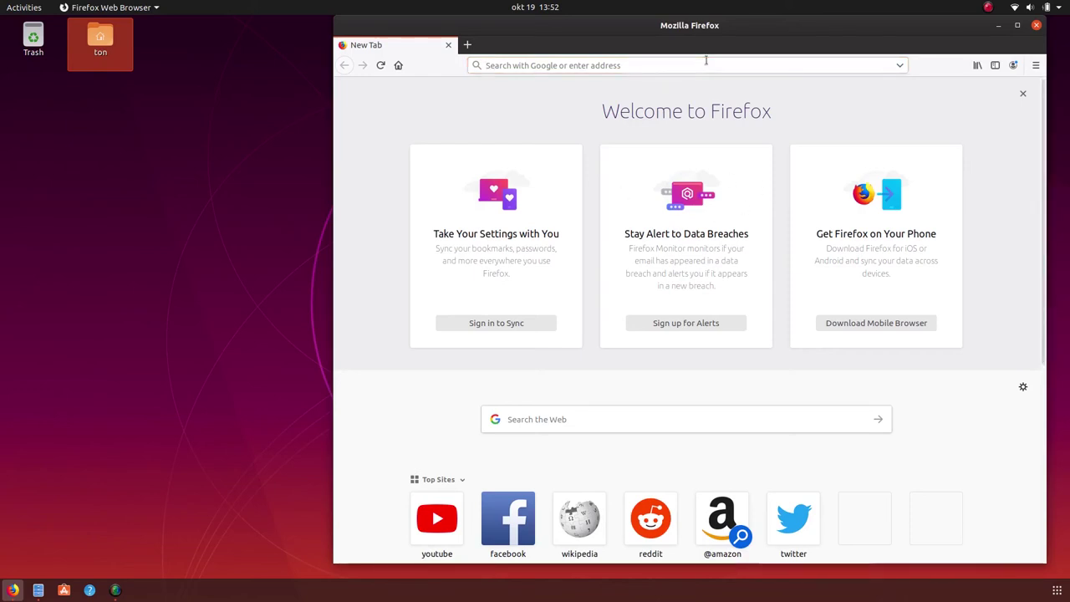
{"action": "key", "text": "ctrl+alt+Down"}
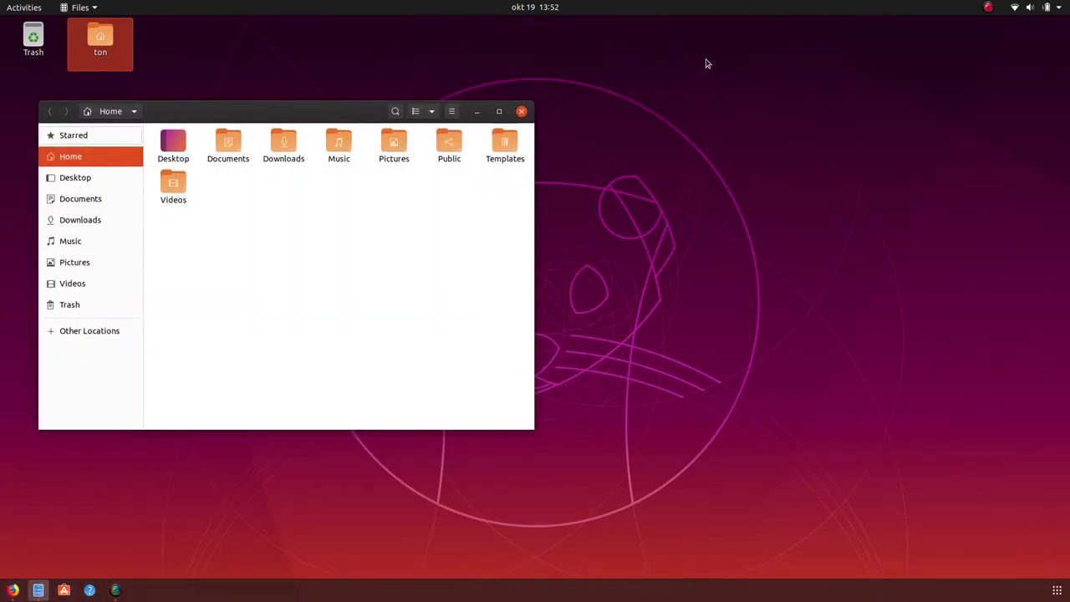
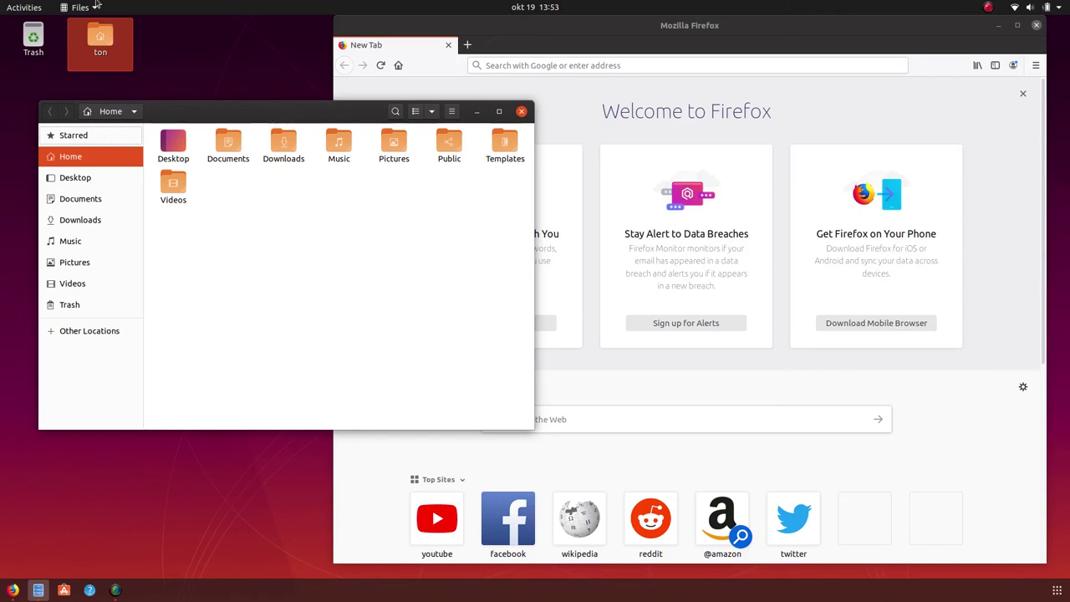
Step: Close the Home file window and the Firefox window
{"action": "left_click", "coordinate": [522, 113]}
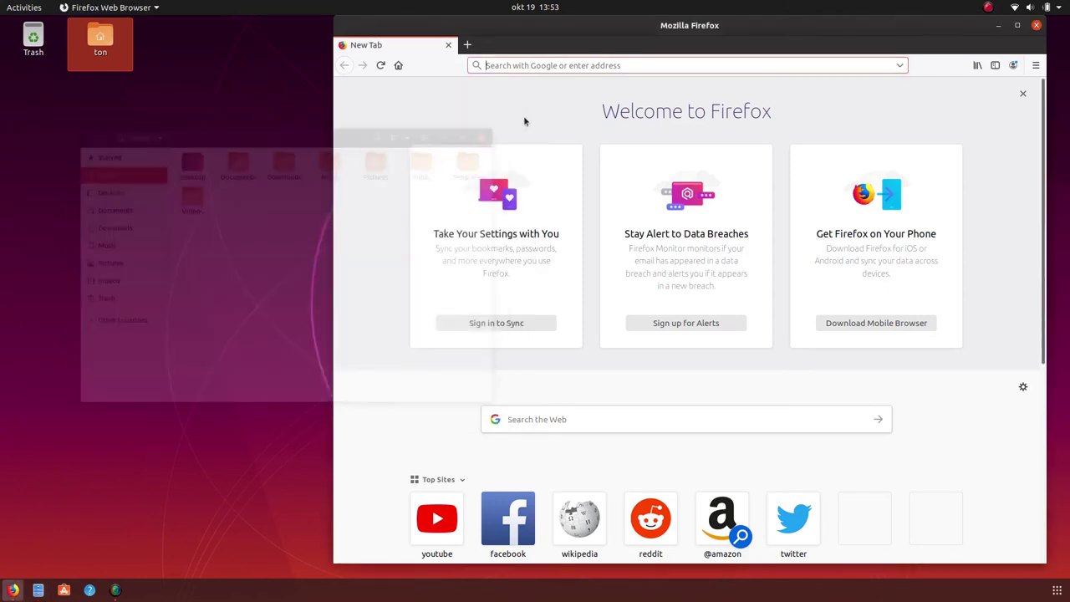
{"action": "left_click", "coordinate": [1037, 28]}
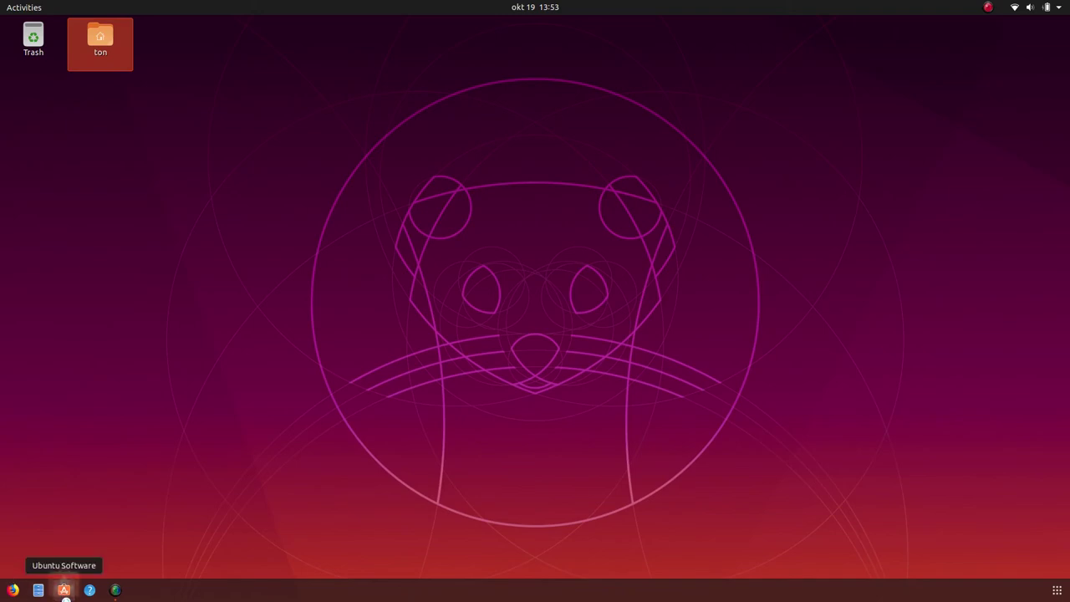
Step: Switch to Ubuntu Software and search the catalogue for htop
{"action": "left_click", "coordinate": [64, 590]}
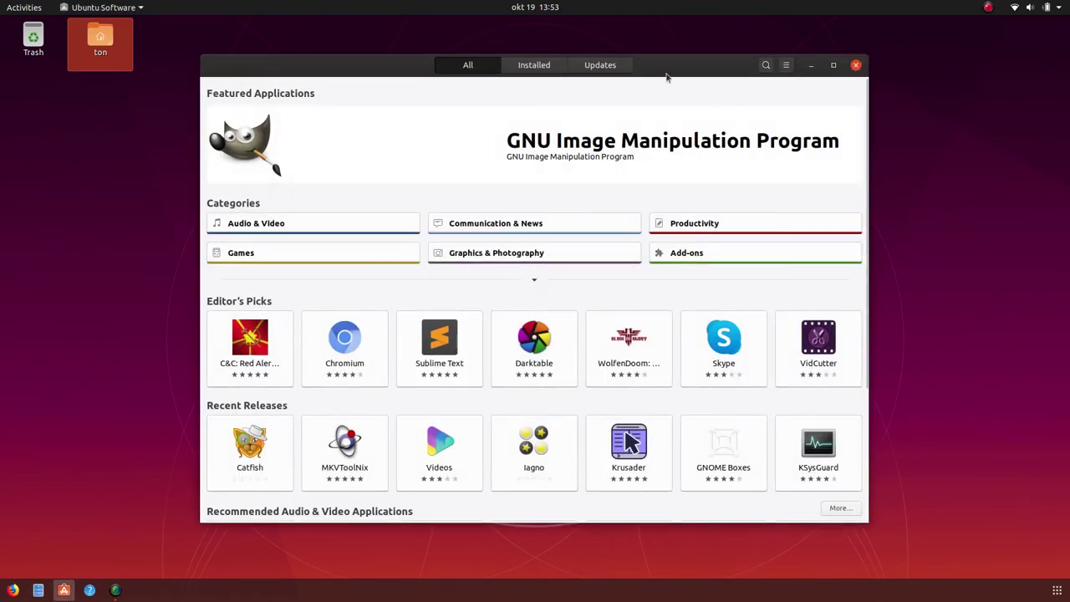
{"action": "left_click", "coordinate": [767, 66]}
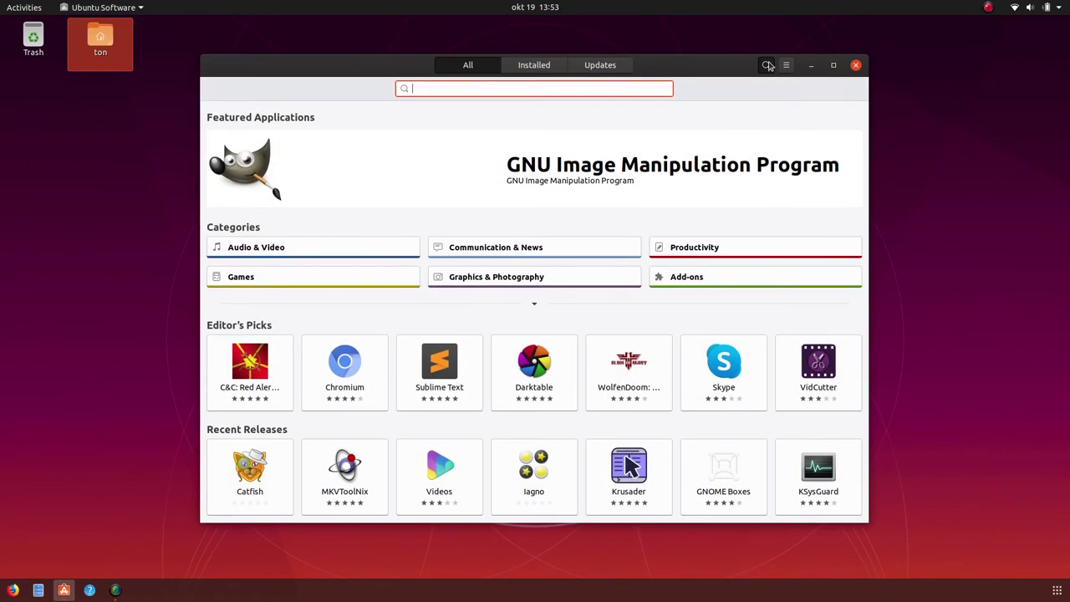
{"action": "type", "text": "htop"}
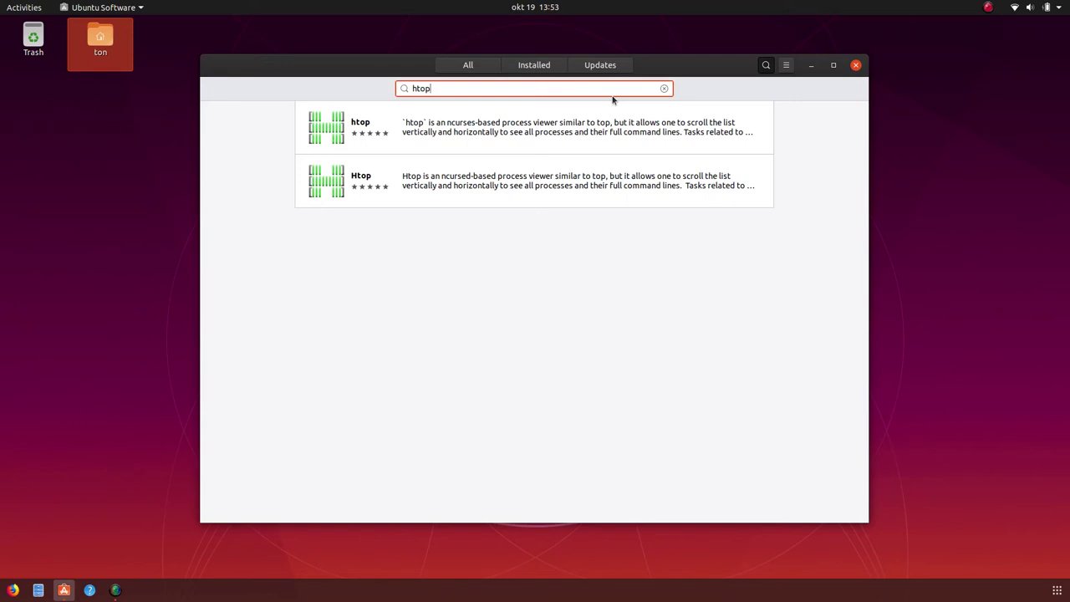
Step: Examine the description, source details and reviews of the first search result, the htop snap
{"action": "left_click", "coordinate": [528, 128]}
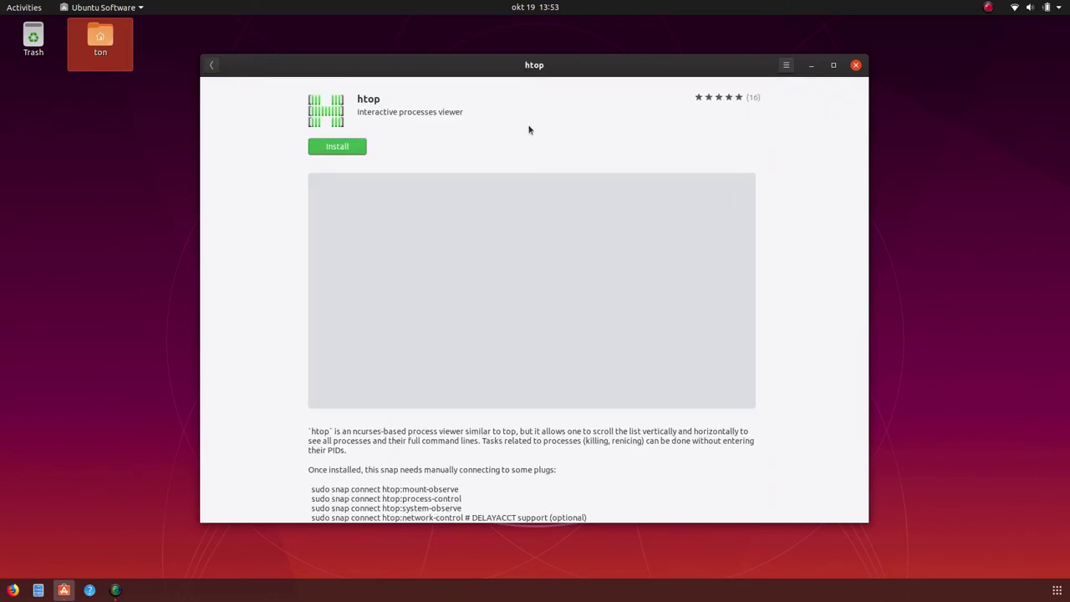
{"action": "scroll", "coordinate": [809, 252], "scroll_direction": "down", "scroll_amount": 10}
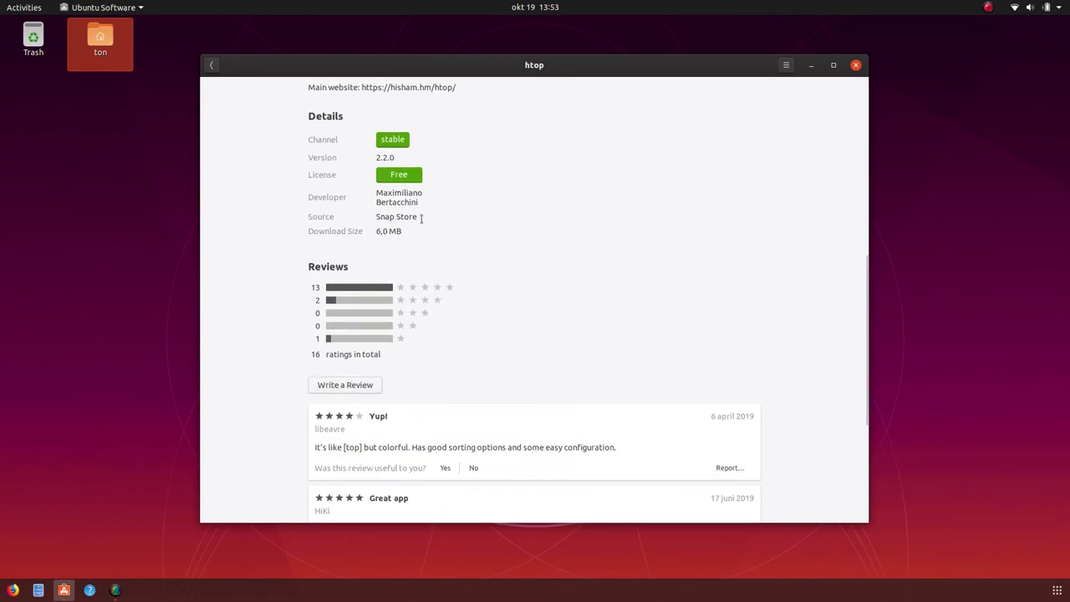
{"action": "scroll", "coordinate": [506, 233], "scroll_direction": "up", "scroll_amount": 10}
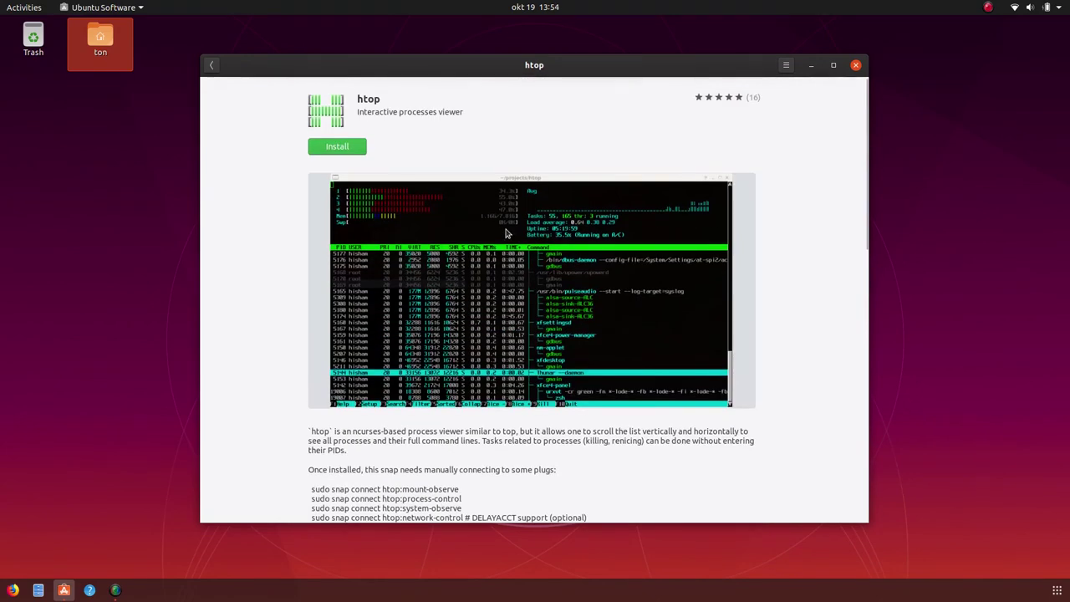
Step: Install the second htop search result, Htop from the ubuntu-eoan-main source, authenticating with the account password
{"action": "left_click", "coordinate": [211, 67]}
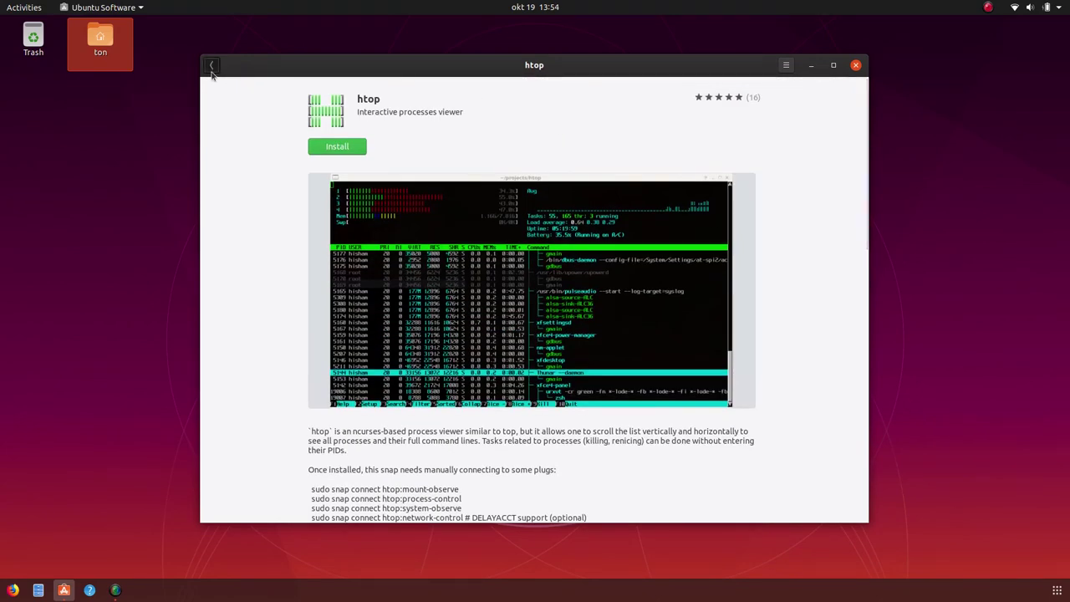
{"action": "left_click", "coordinate": [460, 184]}
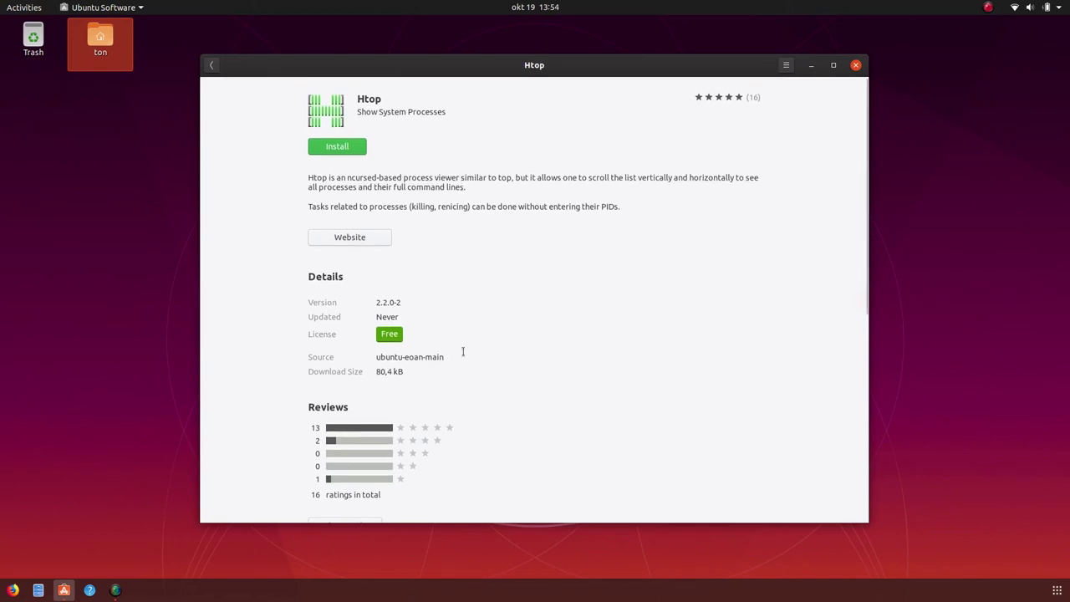
{"action": "scroll", "coordinate": [631, 223], "scroll_direction": "down", "scroll_amount": 5}
{"action": "scroll", "coordinate": [631, 224], "scroll_direction": "up", "scroll_amount": 5}
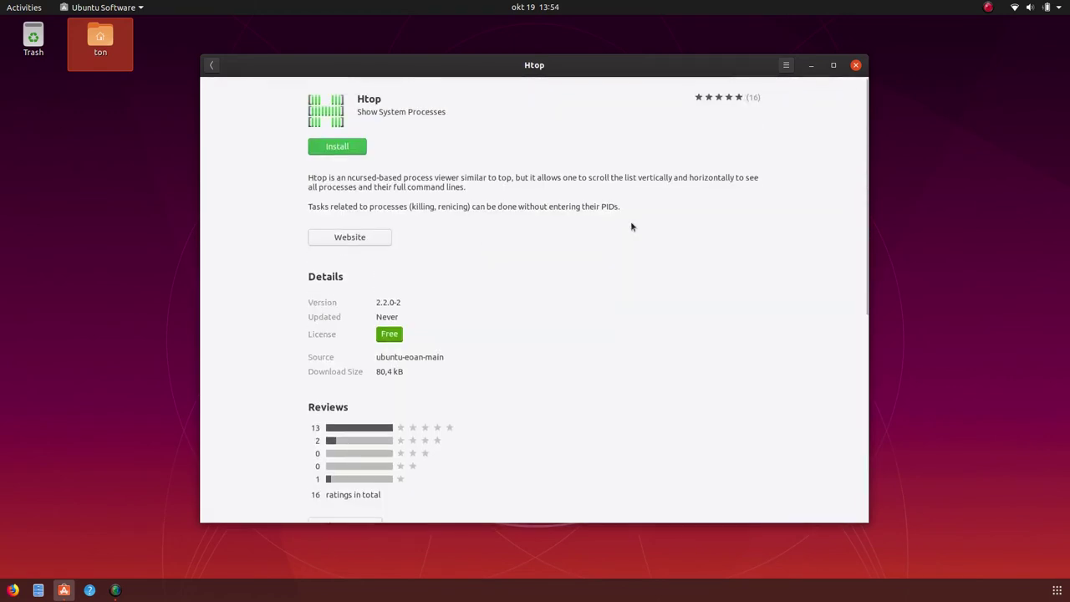
{"action": "left_click", "coordinate": [338, 147]}
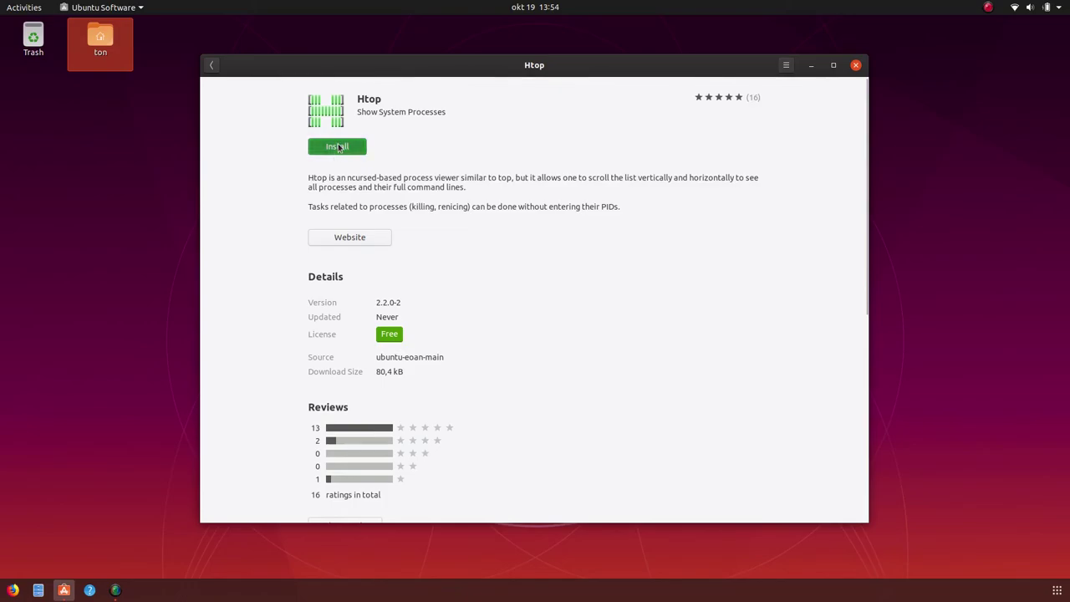
{"action": "type", "text": "*******"}
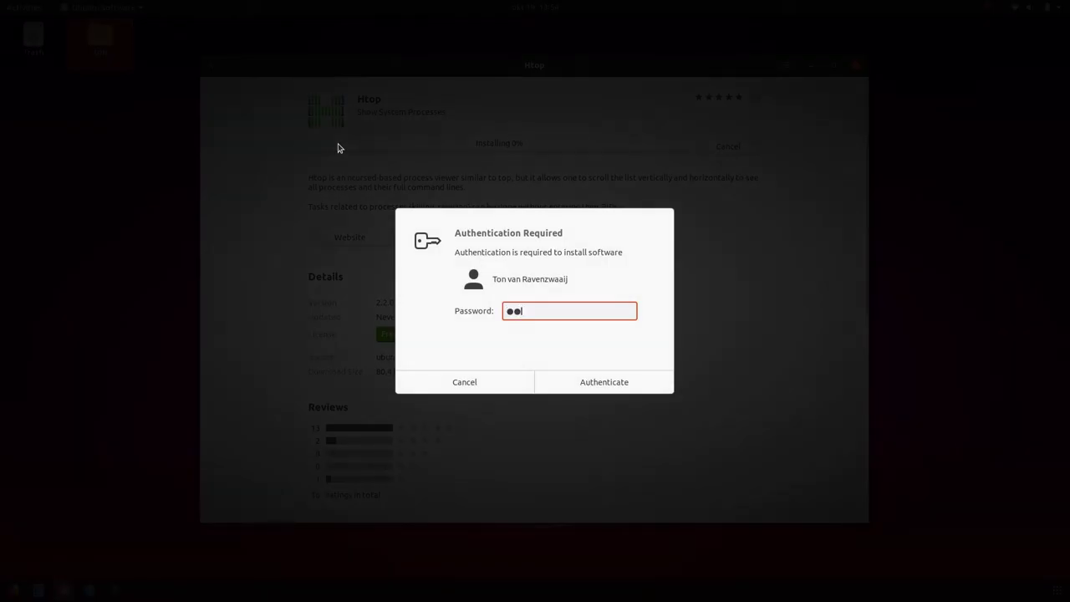
{"action": "type", "text": "*"}
{"action": "key", "text": "Return"}
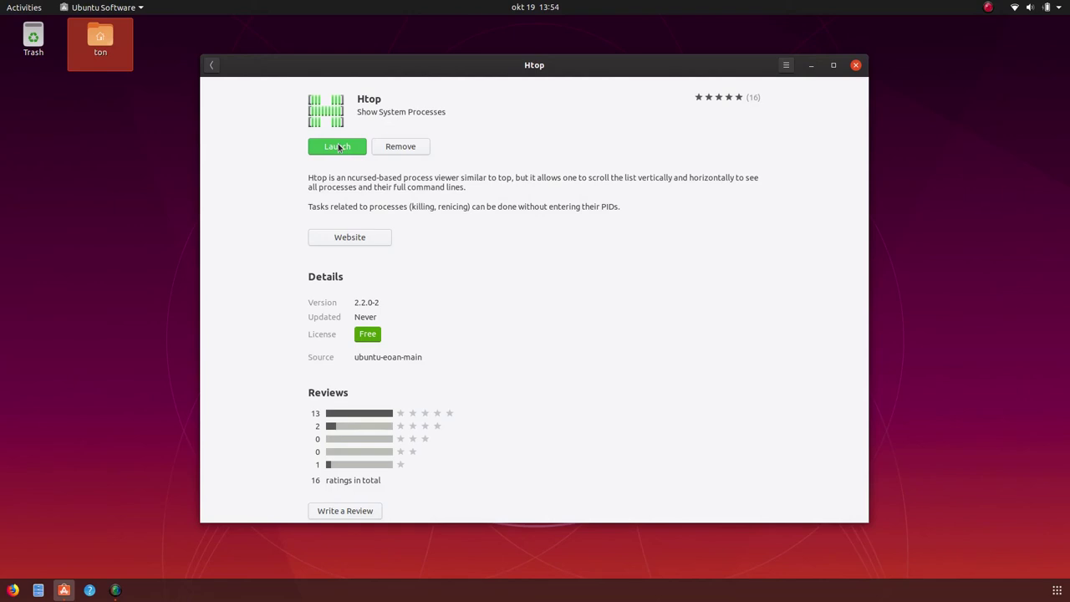
Step: Return to the search results and search the software catalogue for gimp
{"action": "left_click", "coordinate": [214, 67]}
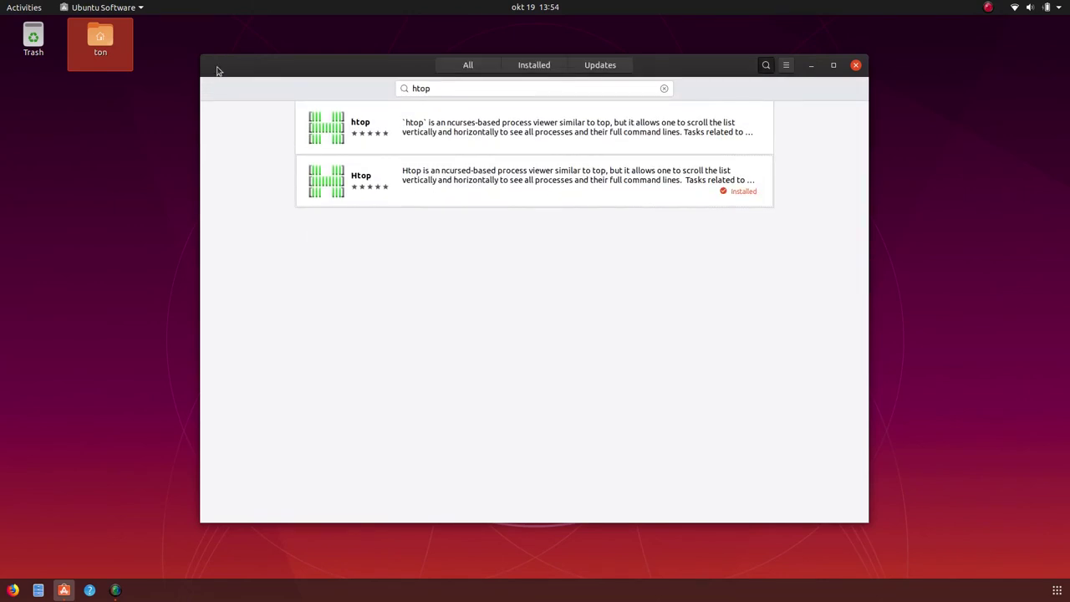
{"action": "left_click", "coordinate": [458, 90]}
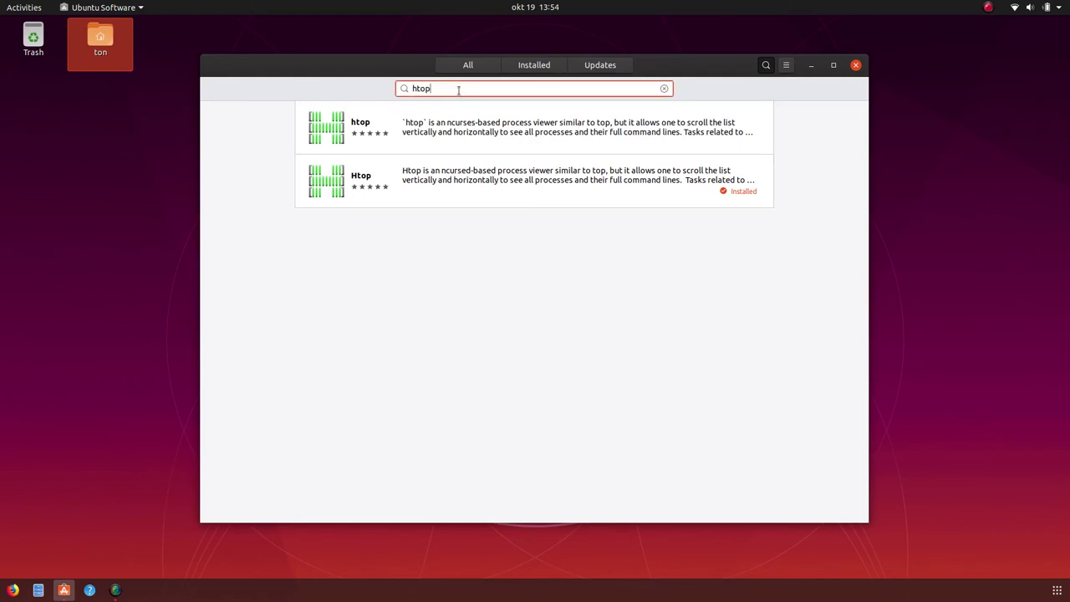
{"action": "key", "text": "BackSpace"}
{"action": "key", "text": "BackSpace"}
{"action": "key", "text": "BackSpace"}
{"action": "key", "text": "BackSpace"}
{"action": "type", "text": "gimp"}
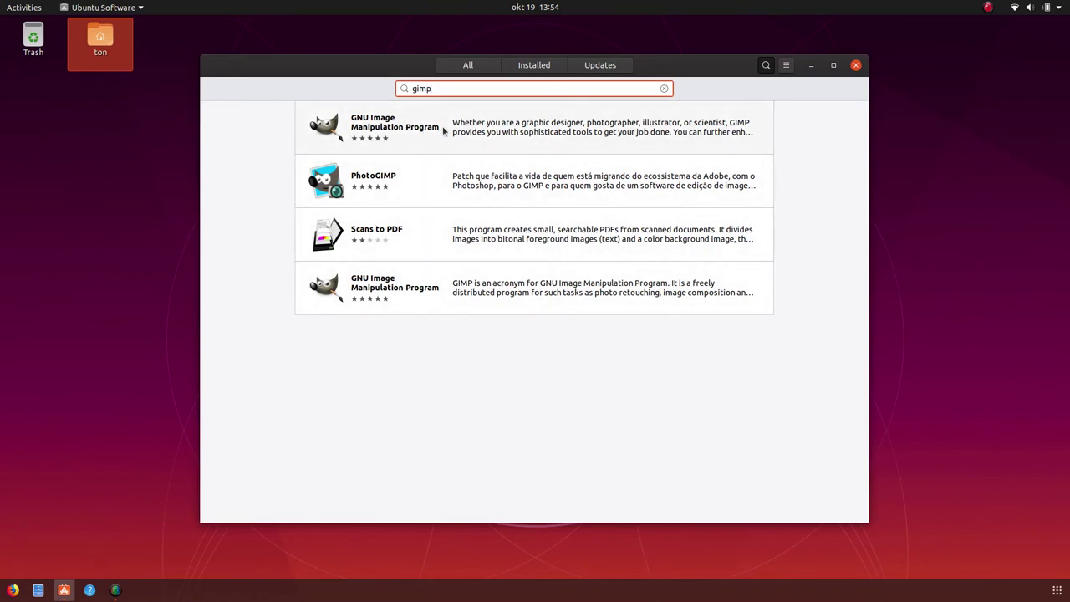
Step: Examine the details and reviews of PhotoGIMP and of the Snap Store version of GNU Image Manipulation Program
{"action": "left_click", "coordinate": [480, 188]}
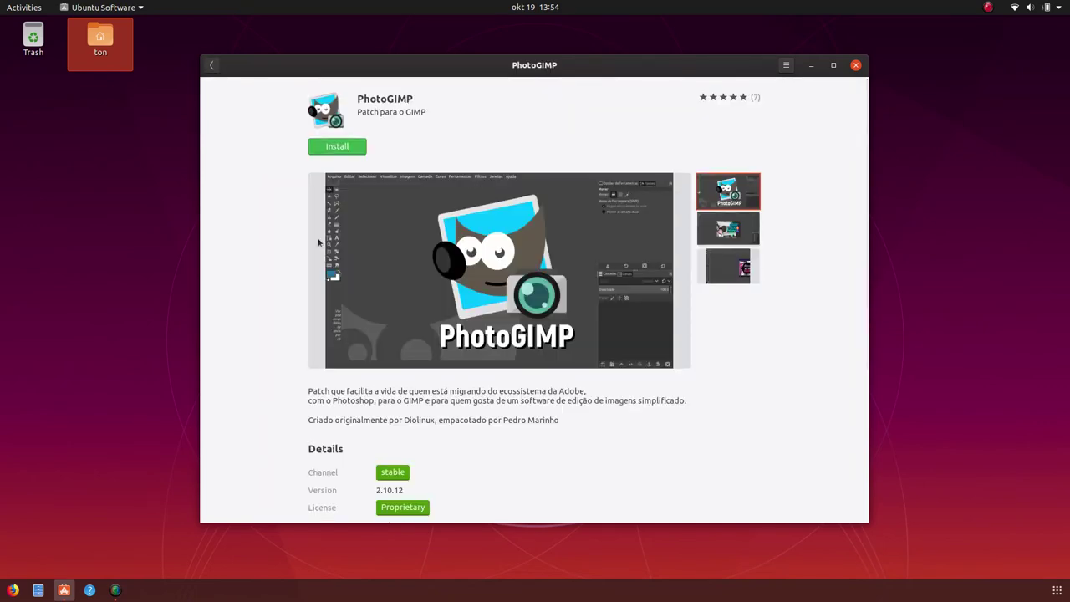
{"action": "scroll", "coordinate": [290, 302], "scroll_direction": "down", "scroll_amount": 5}
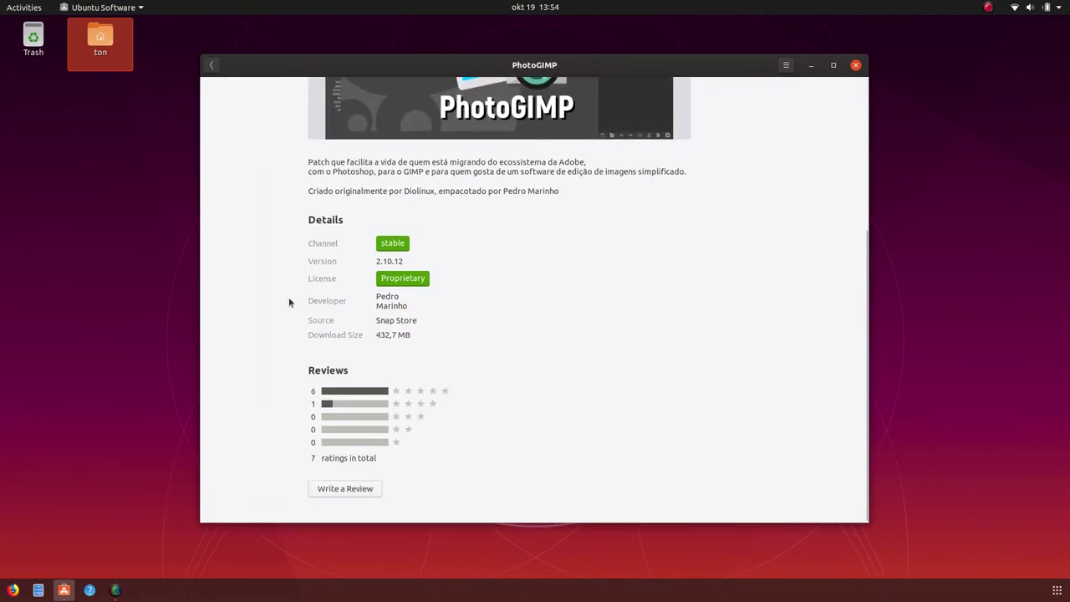
{"action": "scroll", "coordinate": [289, 302], "scroll_direction": "up", "scroll_amount": 5}
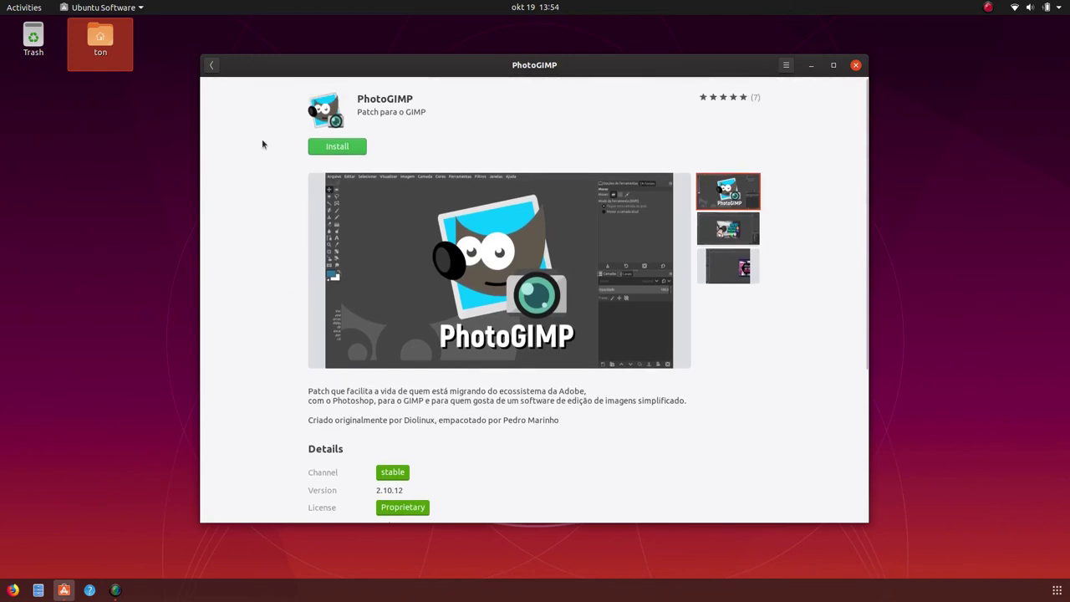
{"action": "left_click", "coordinate": [213, 67]}
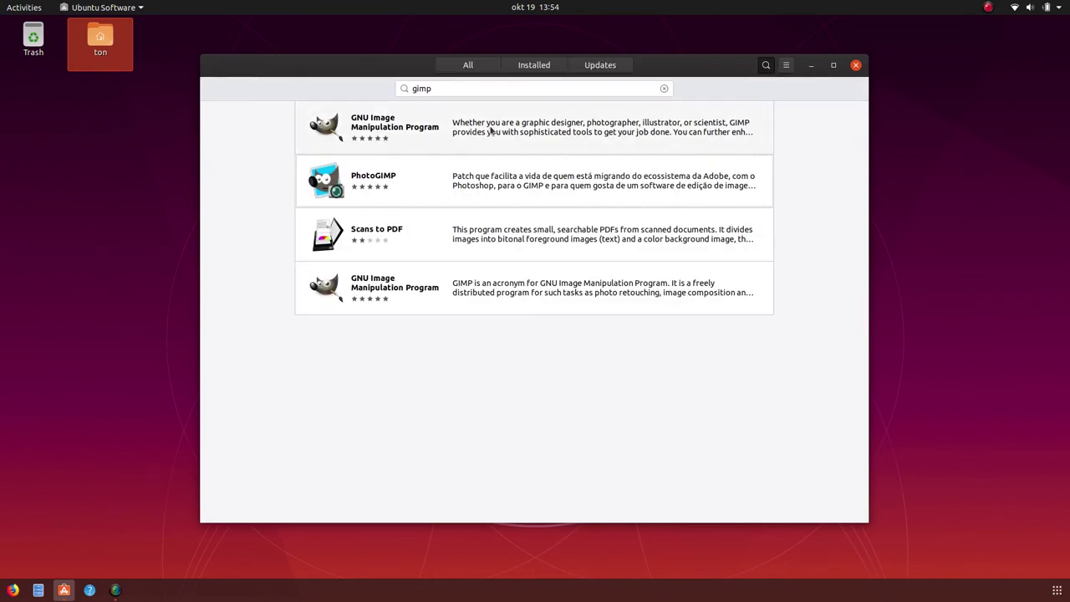
{"action": "left_click", "coordinate": [491, 130]}
{"action": "scroll", "coordinate": [264, 365], "scroll_direction": "down", "scroll_amount": 10}
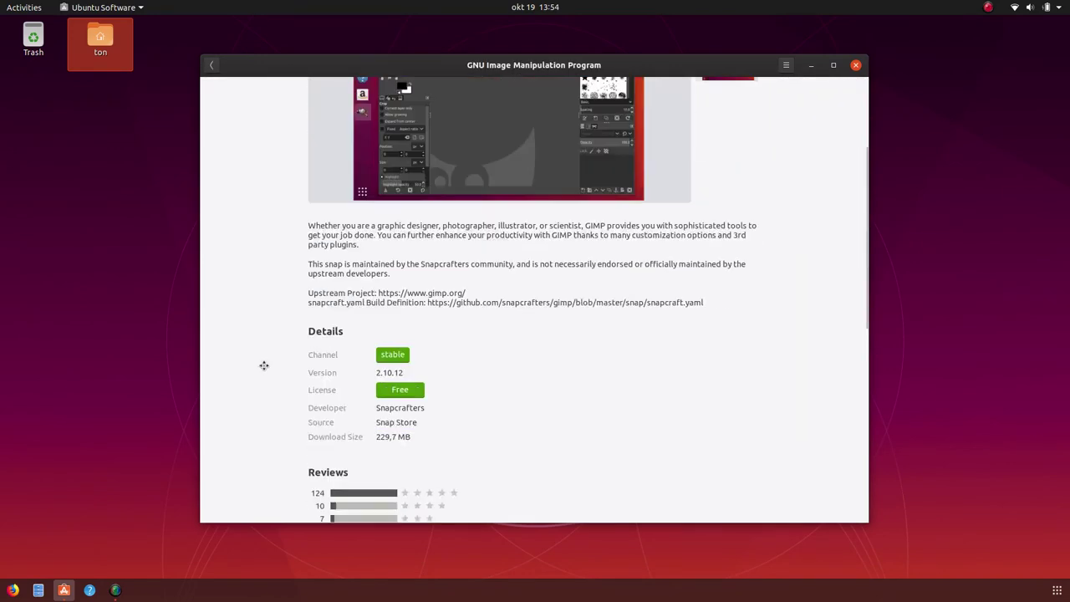
{"action": "scroll", "coordinate": [263, 366], "scroll_direction": "up", "scroll_amount": 4}
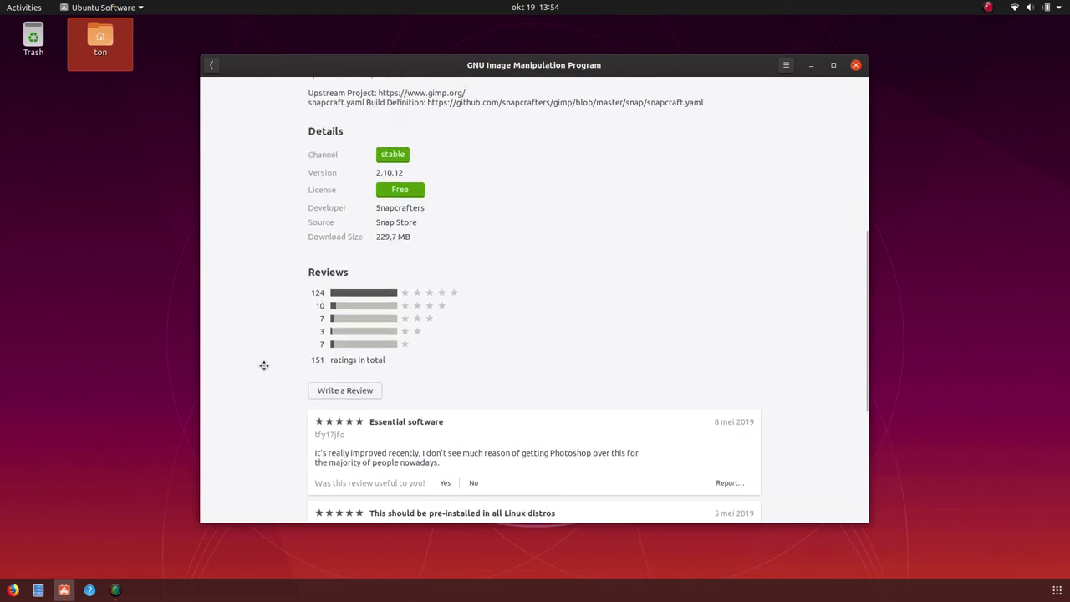
{"action": "scroll", "coordinate": [263, 365], "scroll_direction": "down", "scroll_amount": 5}
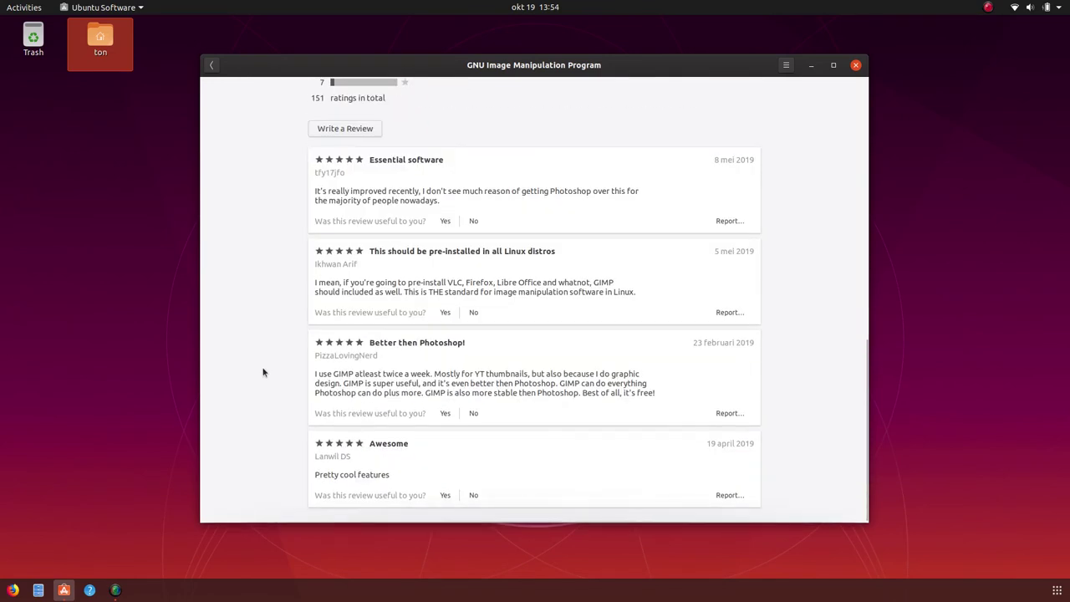
{"action": "scroll", "coordinate": [264, 368], "scroll_direction": "up", "scroll_amount": 15}
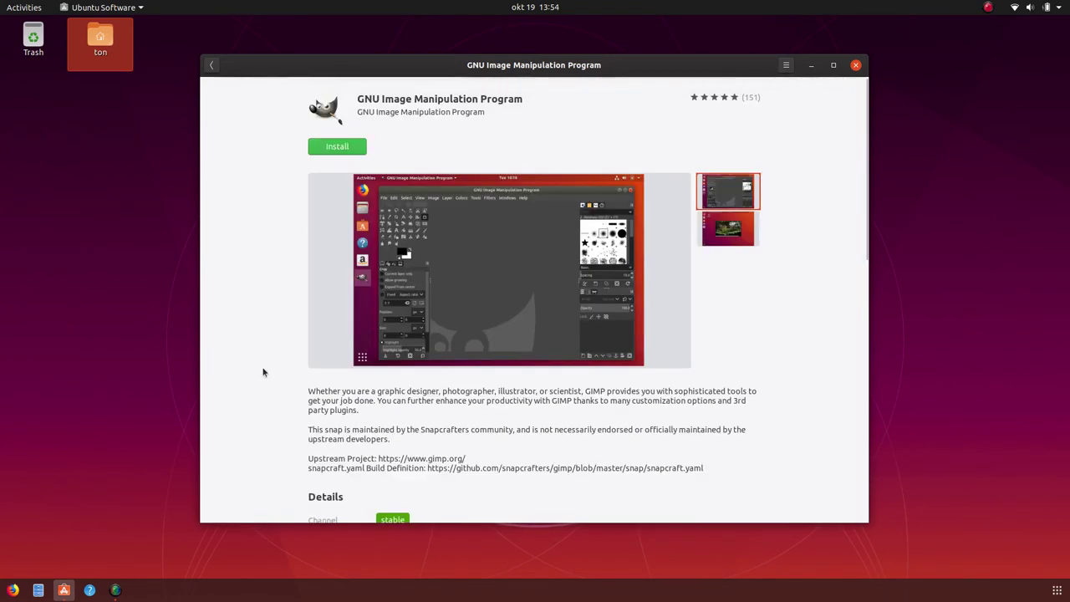
Step: Check the details of the last search result, GNU Image Manipulation Program from ubuntu-eoan-universe, and install it
{"action": "left_click", "coordinate": [211, 65]}
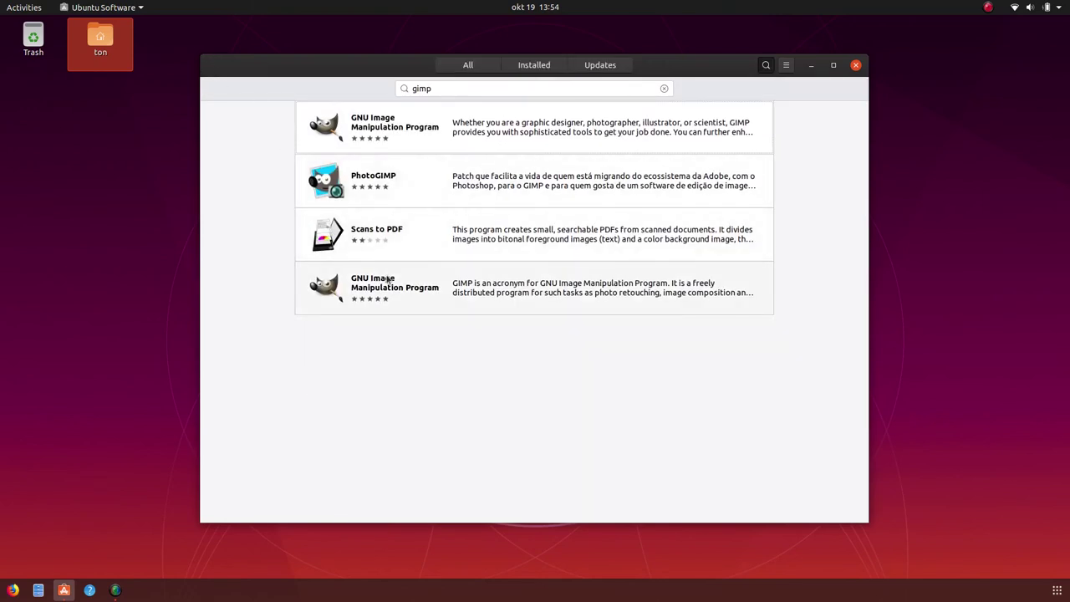
{"action": "left_click", "coordinate": [499, 291]}
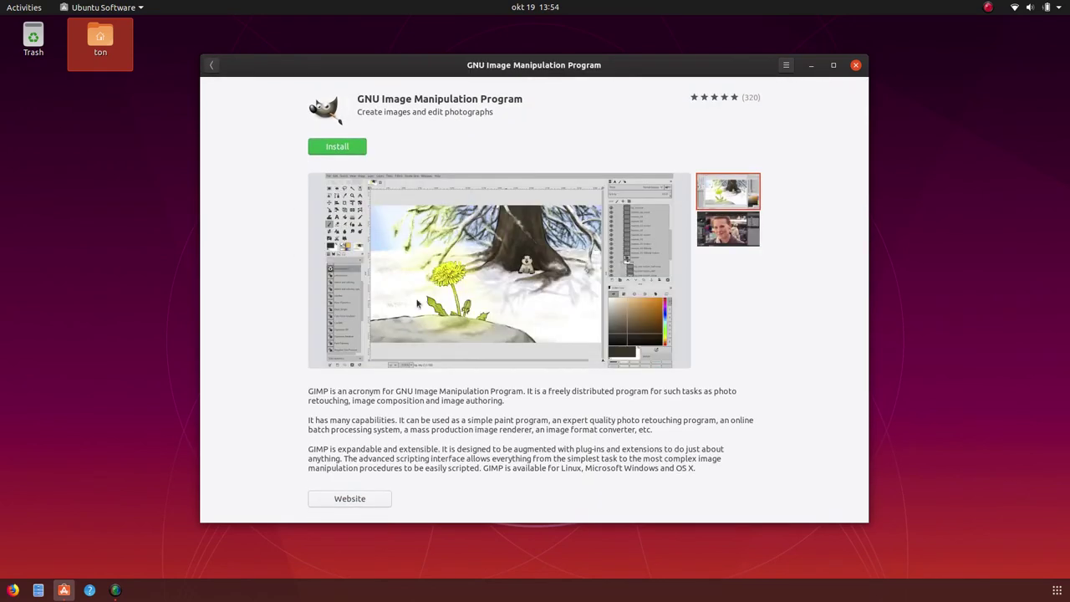
{"action": "scroll", "coordinate": [285, 328], "scroll_direction": "down", "scroll_amount": 5}
{"action": "scroll", "coordinate": [285, 328], "scroll_direction": "down", "scroll_amount": 2}
{"action": "scroll", "coordinate": [285, 330], "scroll_direction": "up", "scroll_amount": 8}
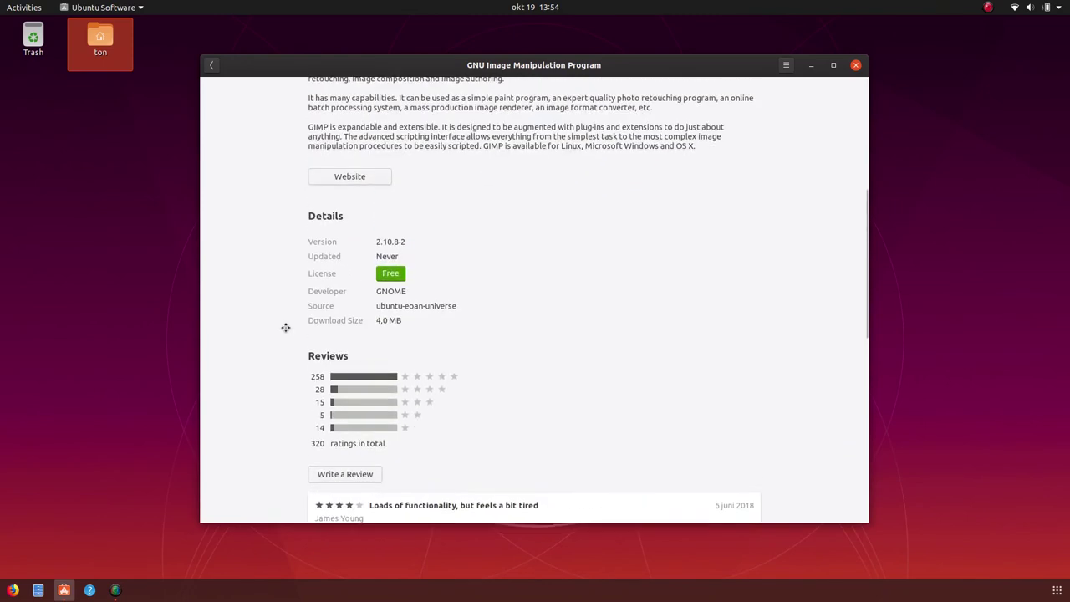
{"action": "scroll", "coordinate": [285, 331], "scroll_direction": "up", "scroll_amount": 2}
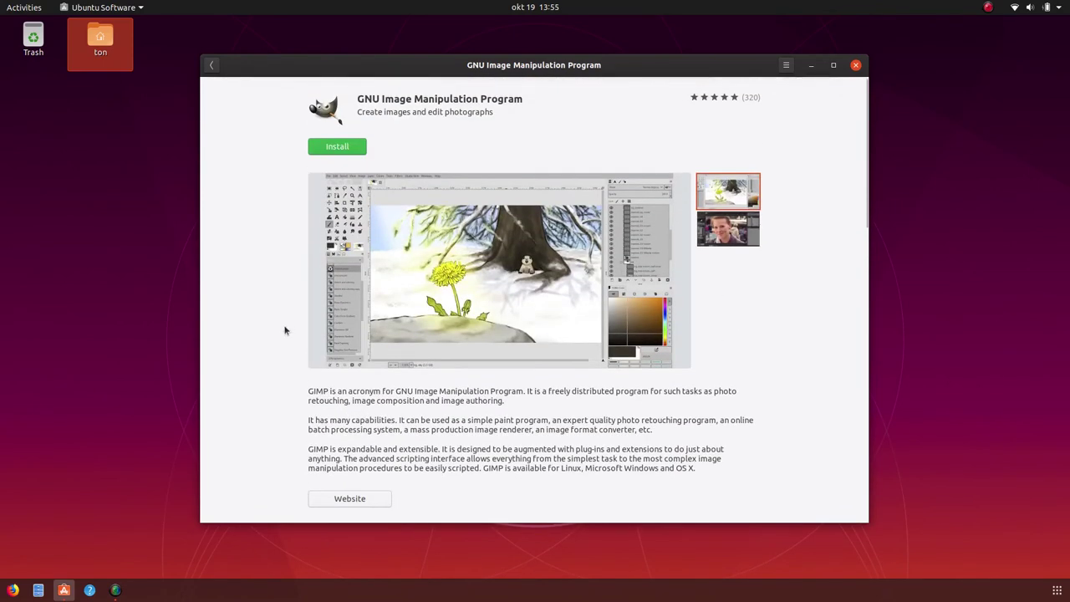
{"action": "left_click", "coordinate": [348, 148]}
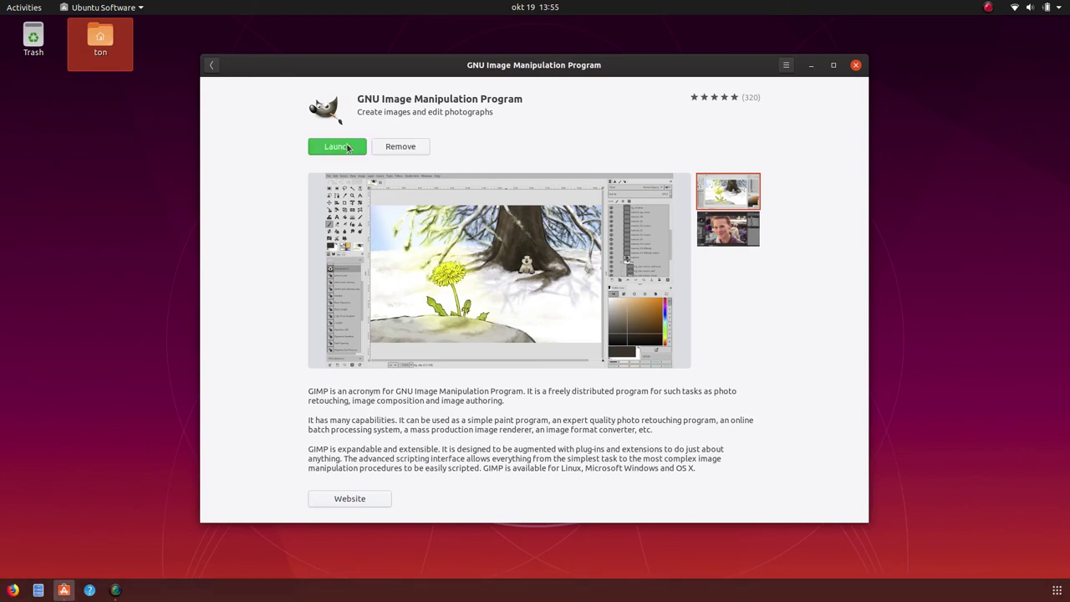
Step: Search the software catalogue for vlc and examine the details of the Snap Store version of VLC
{"action": "left_click", "coordinate": [214, 66]}
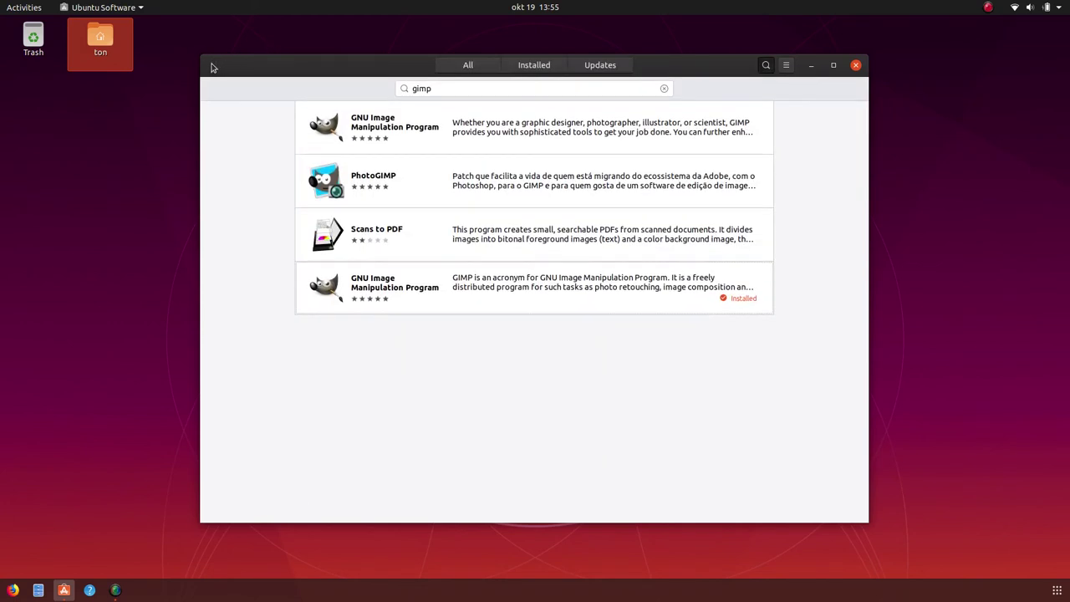
{"action": "left_click", "coordinate": [436, 88]}
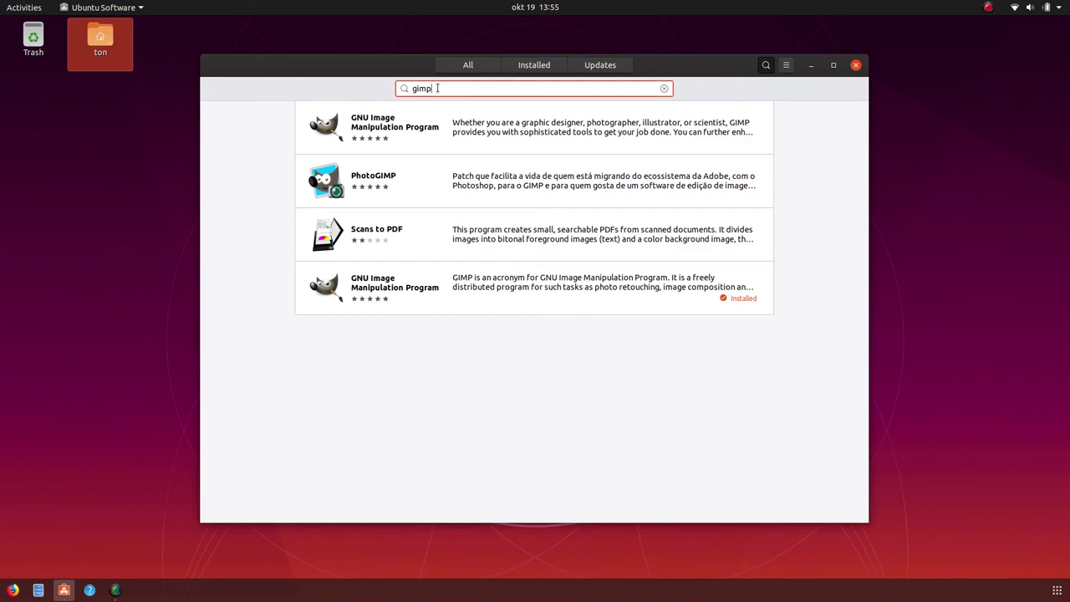
{"action": "double_click", "coordinate": [437, 88]}
{"action": "type", "text": "vlc"}
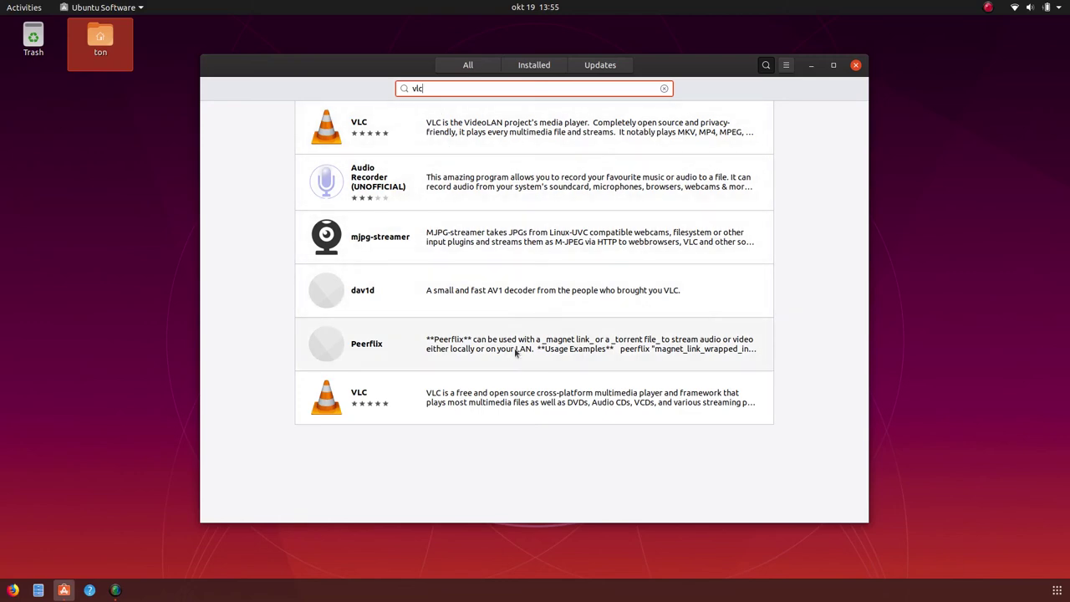
{"action": "left_click", "coordinate": [532, 134]}
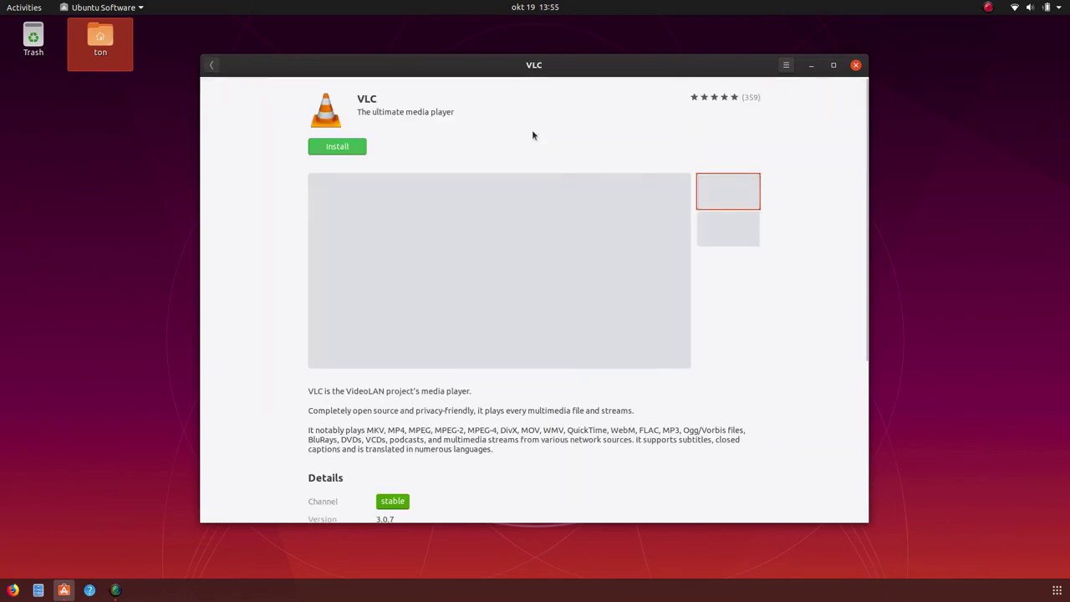
{"action": "scroll", "coordinate": [283, 318], "scroll_direction": "down", "scroll_amount": 3}
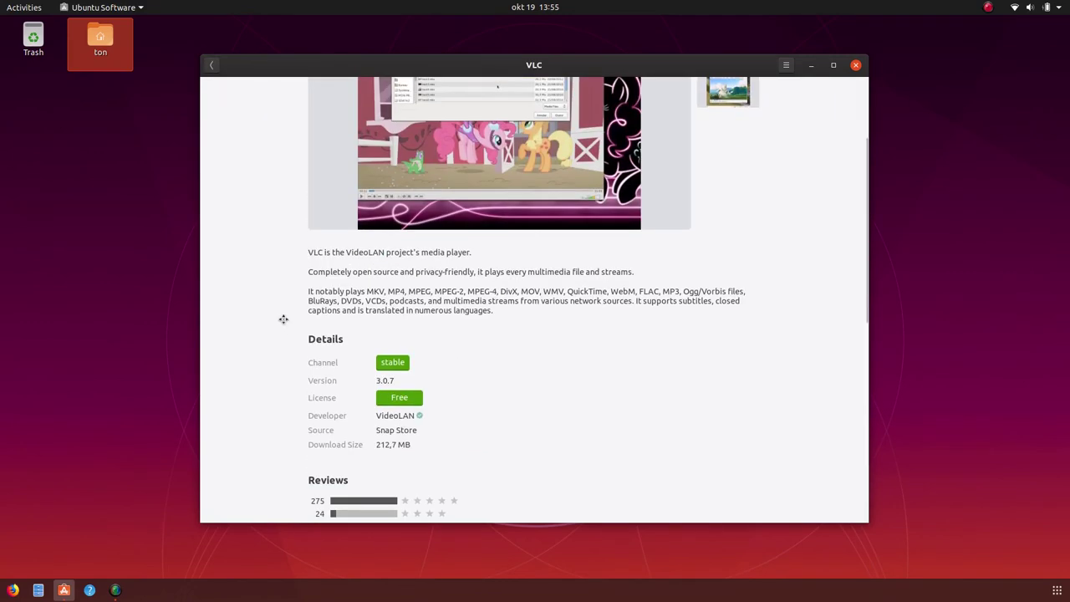
{"action": "scroll", "coordinate": [282, 318], "scroll_direction": "up", "scroll_amount": 3}
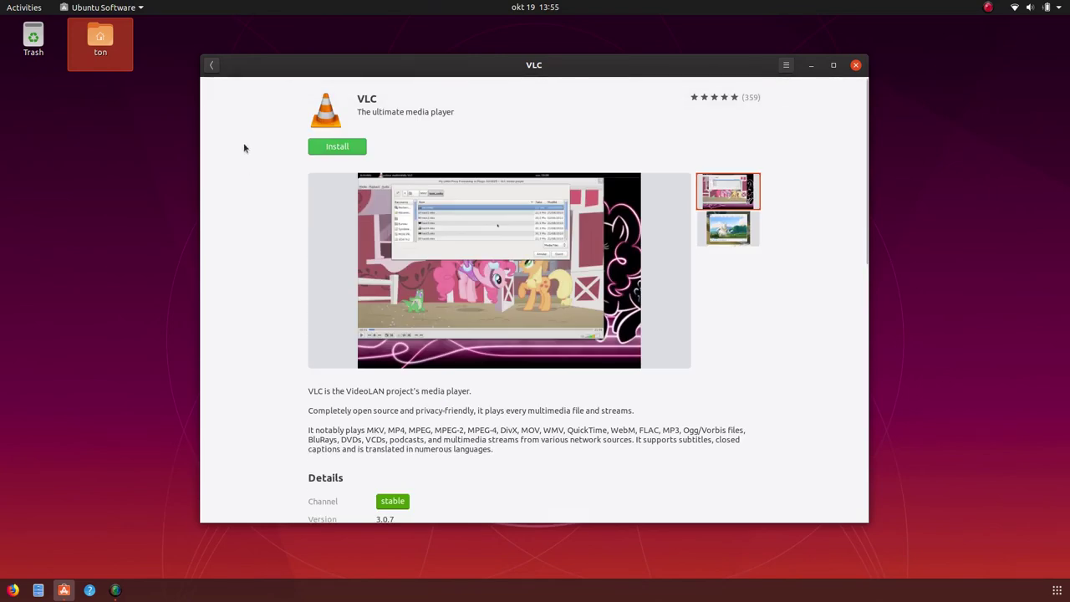
Step: Check the details and reviews of the last search result, VLC from ubuntu-eoan-universe, and start installing it
{"action": "left_click", "coordinate": [211, 65]}
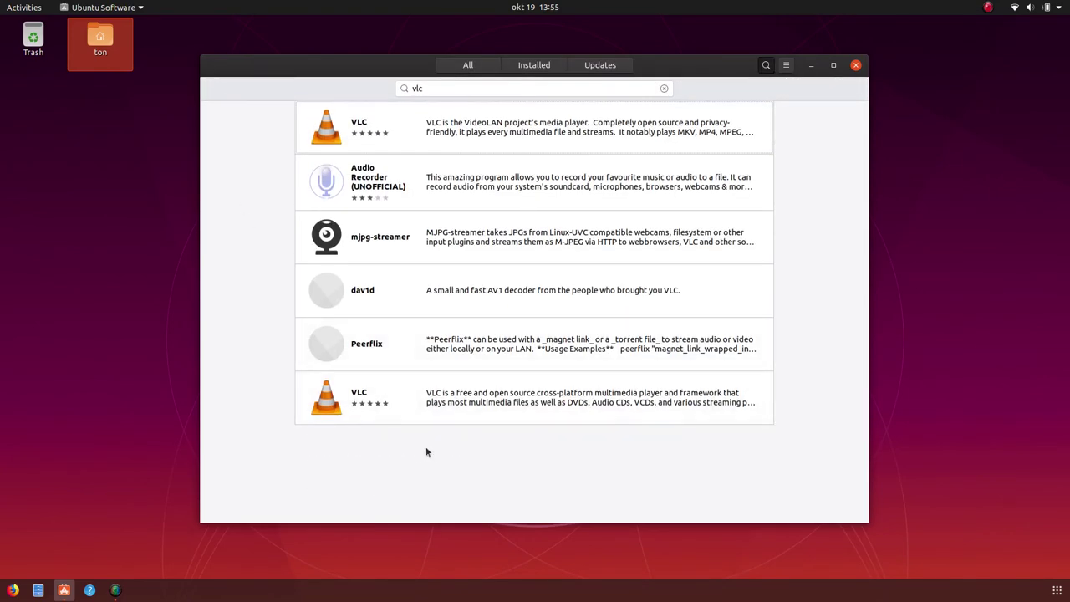
{"action": "left_click", "coordinate": [482, 413]}
{"action": "scroll", "coordinate": [482, 412], "scroll_direction": "down", "scroll_amount": 6}
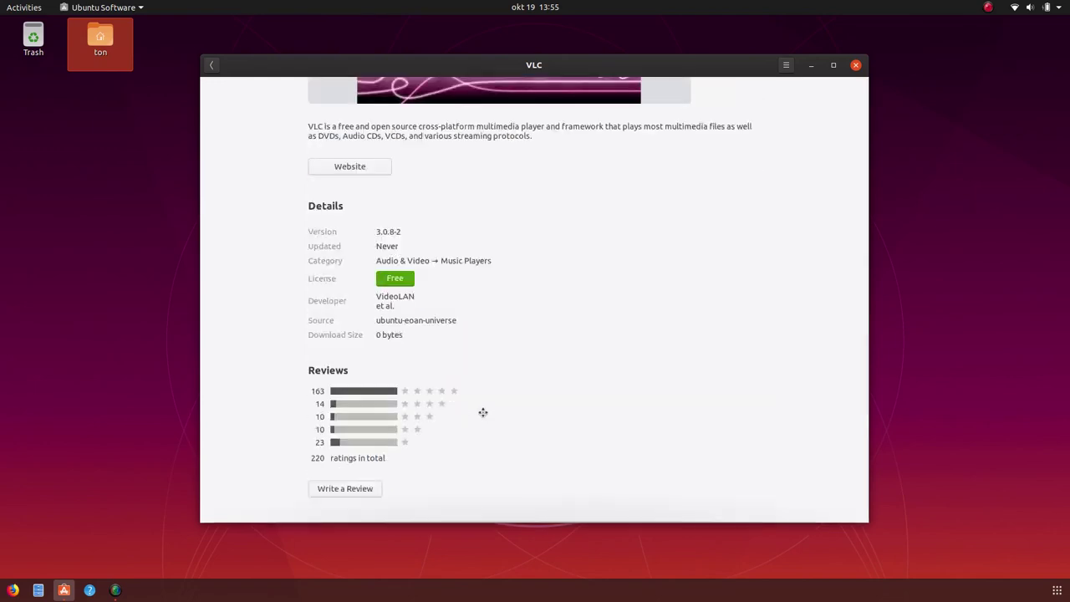
{"action": "scroll", "coordinate": [483, 412], "scroll_direction": "down", "scroll_amount": 5}
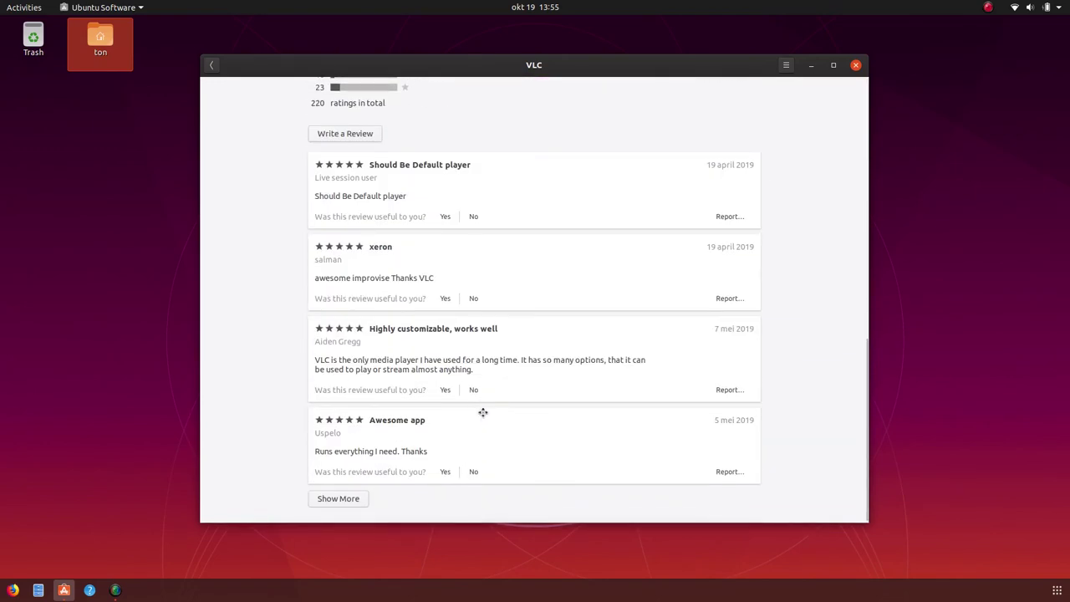
{"action": "scroll", "coordinate": [483, 412], "scroll_direction": "up", "scroll_amount": 11}
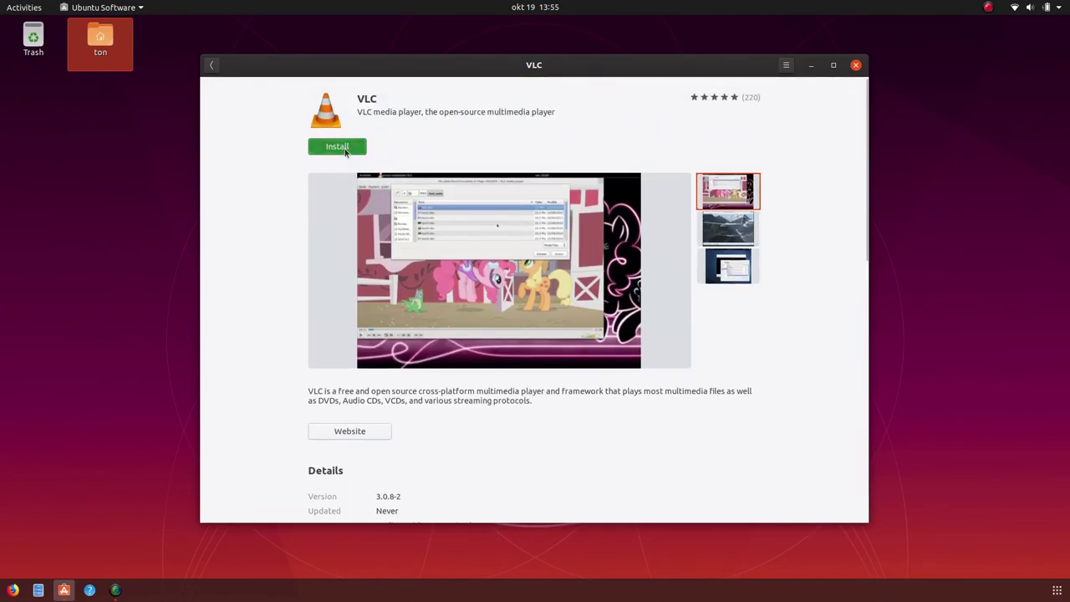
{"action": "left_click", "coordinate": [337, 148]}
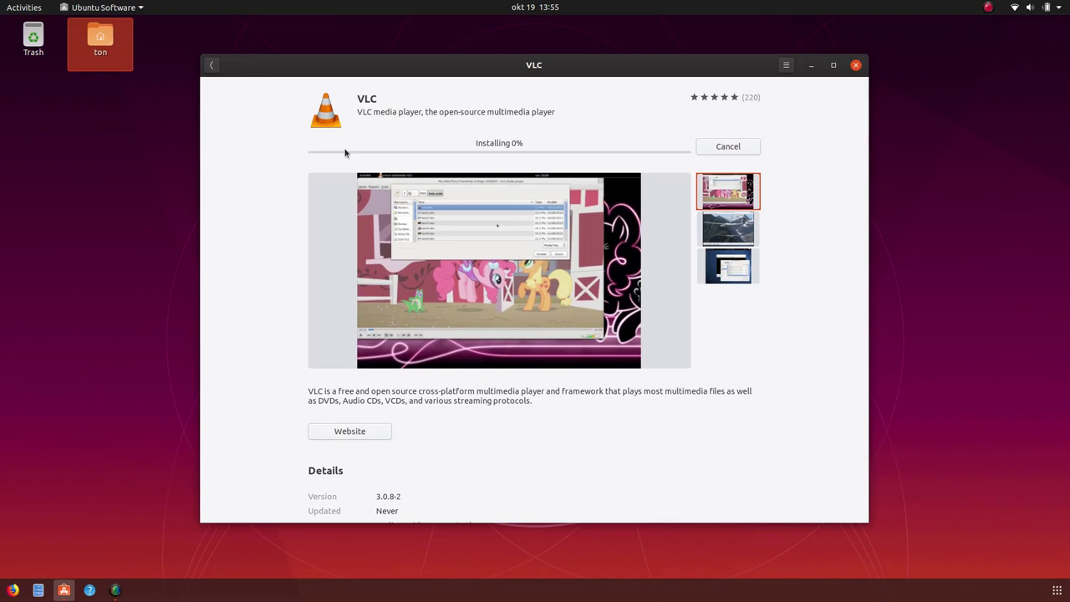
Step: Search the software catalogue for kden and examine the details and reviews of the Snap Store version of kdenlive
{"action": "left_click", "coordinate": [214, 67]}
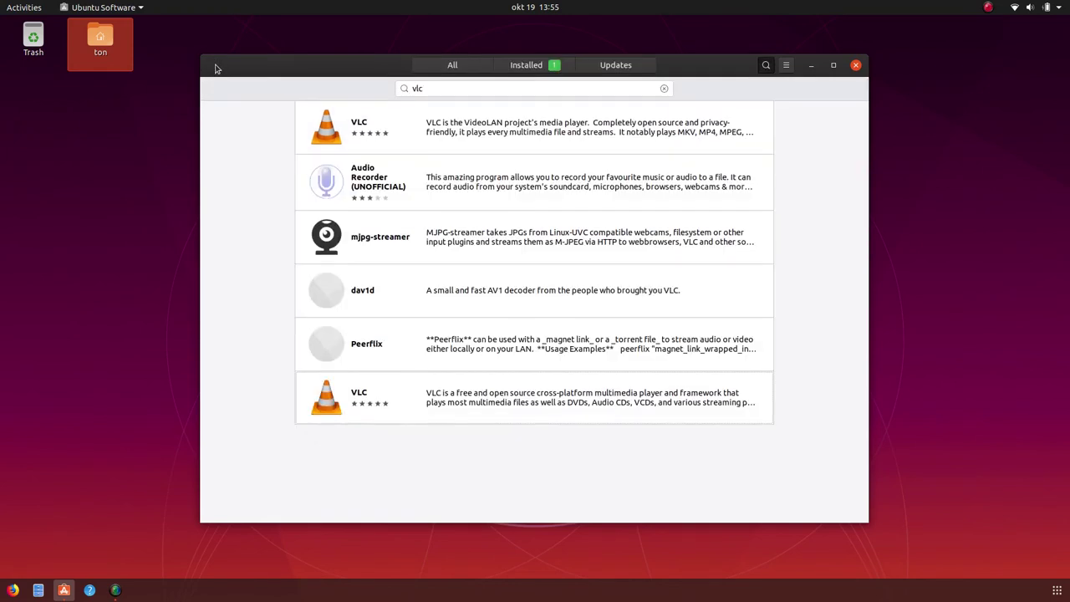
{"action": "left_click", "coordinate": [443, 88]}
{"action": "key", "text": "BackSpace"}
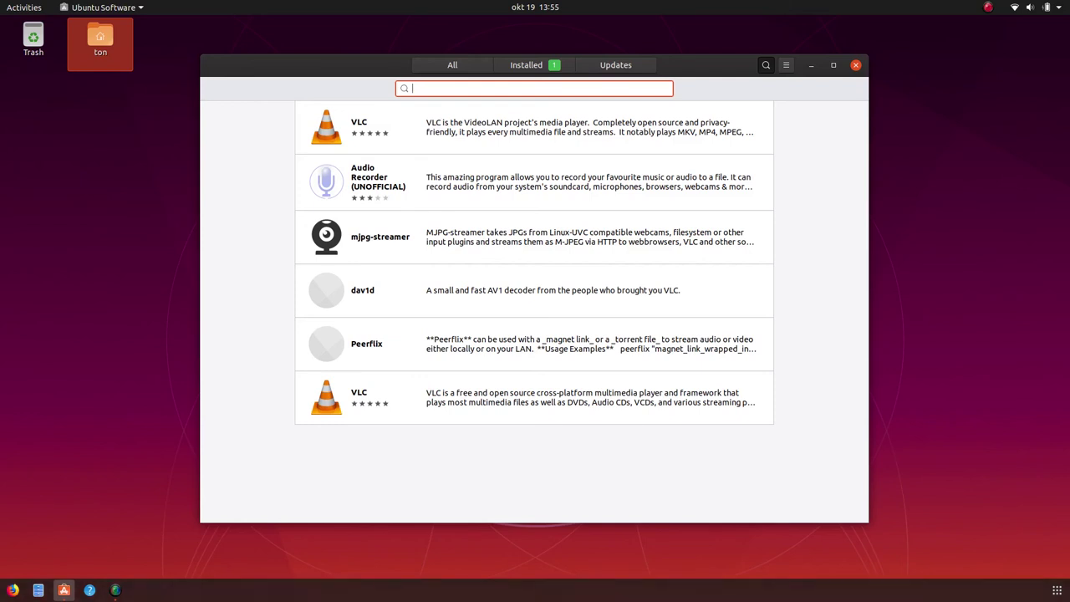
{"action": "type", "text": "kden"}
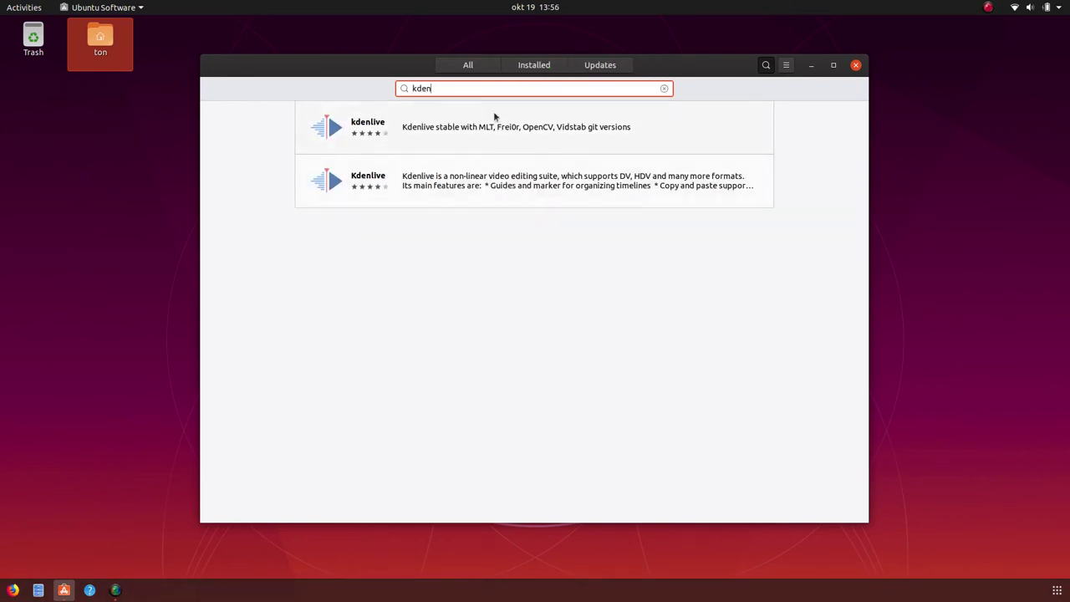
{"action": "left_click", "coordinate": [486, 144]}
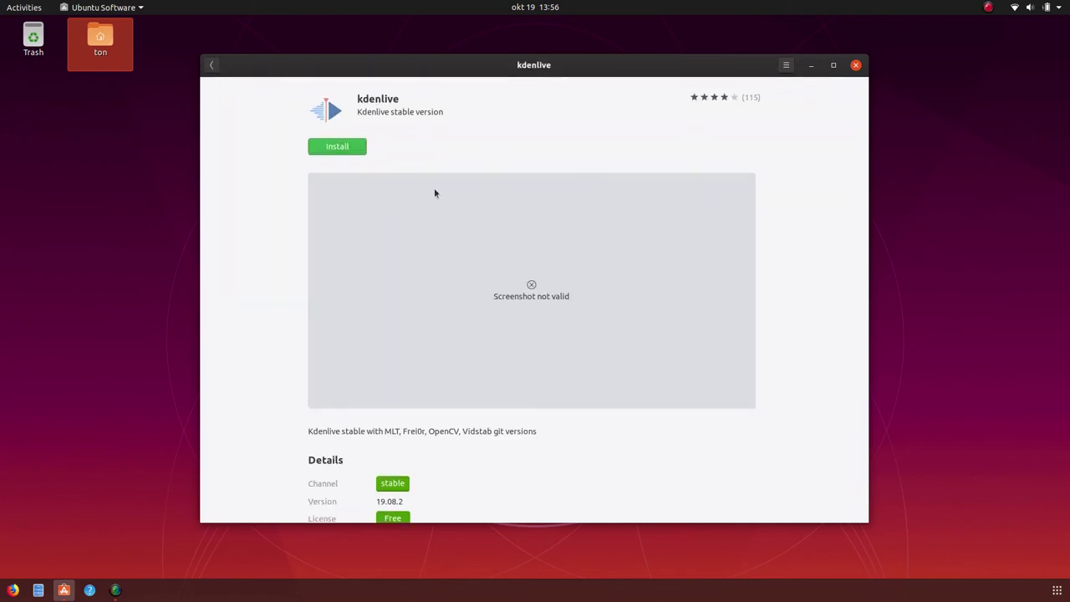
{"action": "scroll", "coordinate": [309, 333], "scroll_direction": "down", "scroll_amount": 10}
{"action": "scroll", "coordinate": [310, 334], "scroll_direction": "up", "scroll_amount": 4}
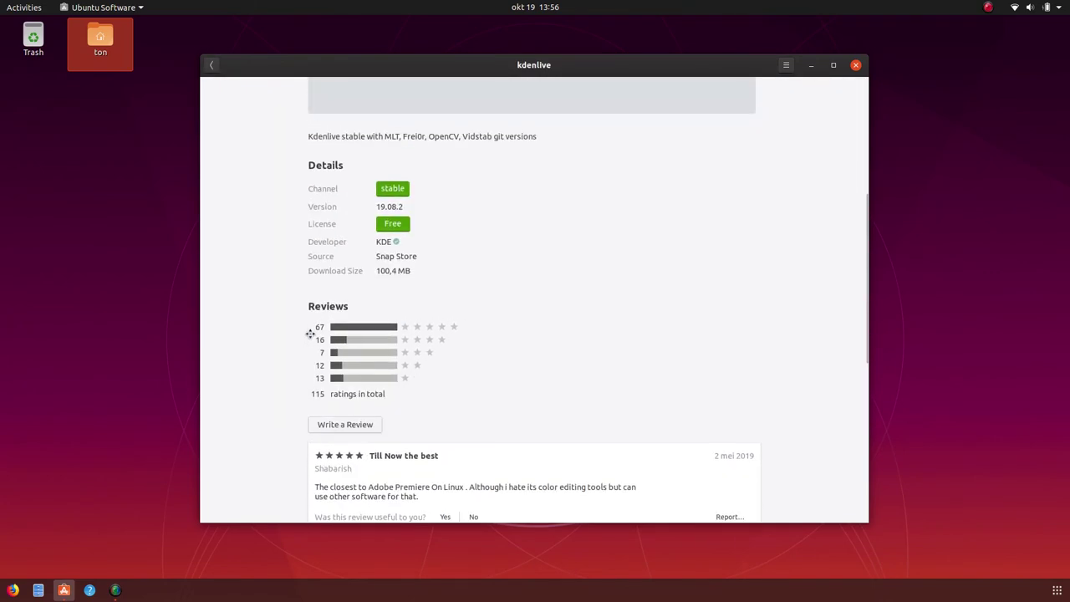
{"action": "left_click", "coordinate": [211, 64]}
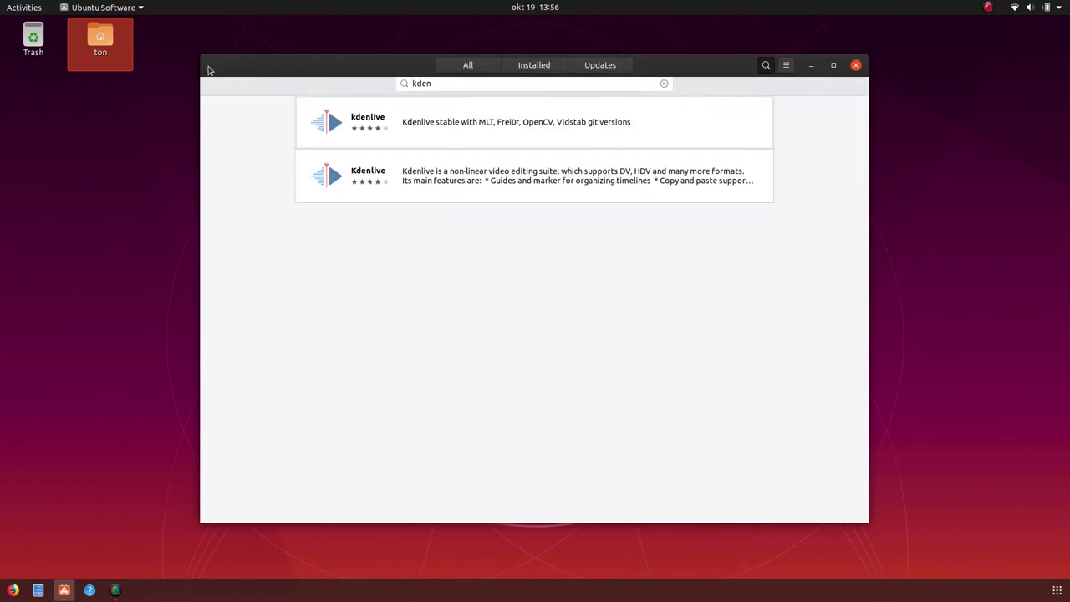
Step: Check the details of the second search result, Kdenlive from ubuntu-eoan-universe, and start installing it
{"action": "left_click", "coordinate": [457, 183]}
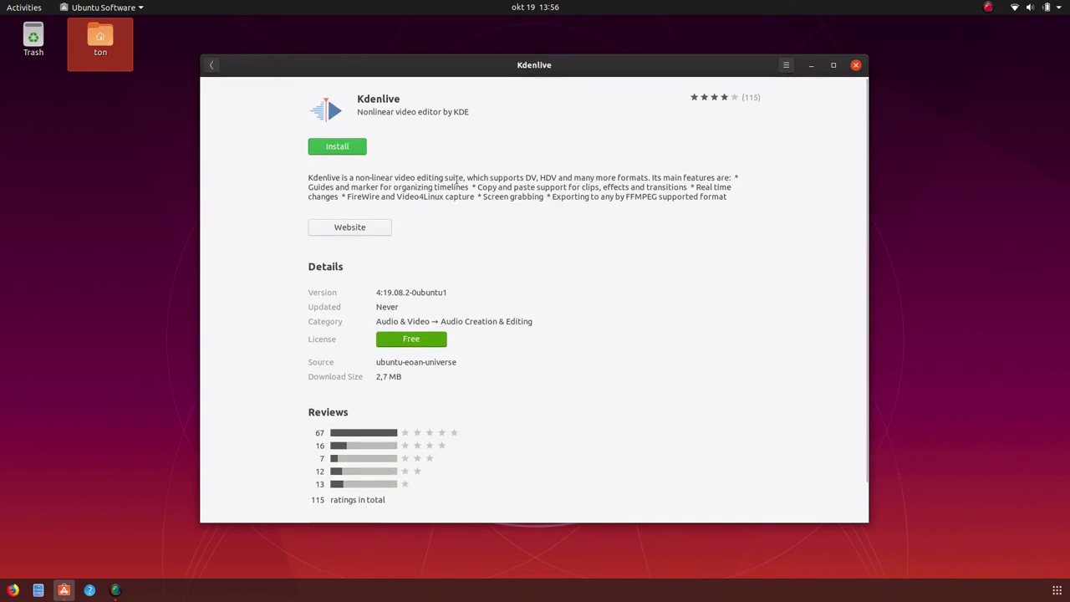
{"action": "scroll", "coordinate": [477, 352], "scroll_direction": "down", "scroll_amount": 5}
{"action": "scroll", "coordinate": [476, 350], "scroll_direction": "up", "scroll_amount": 5}
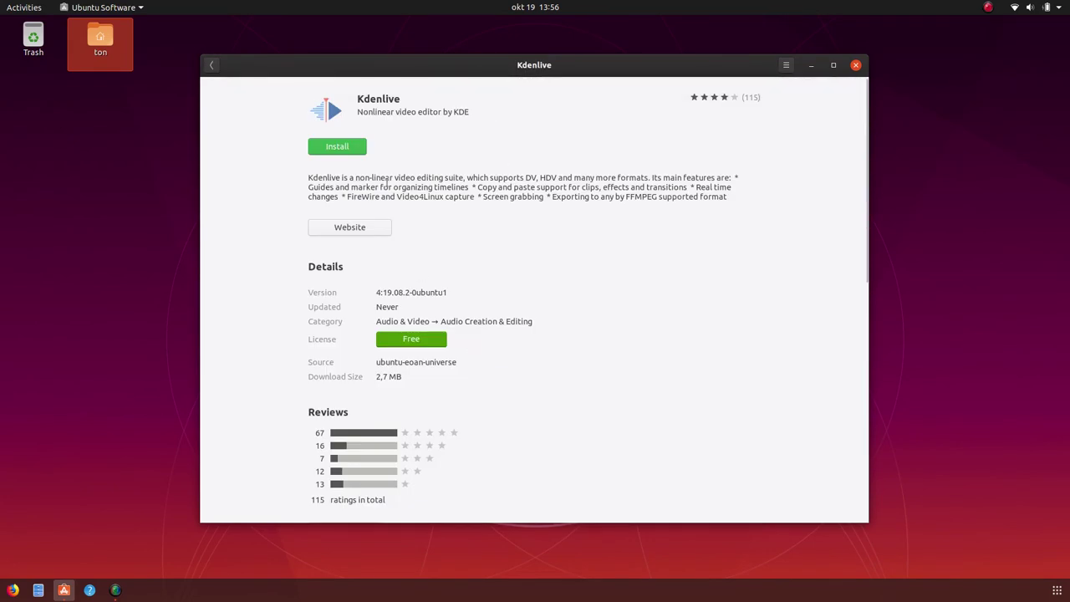
{"action": "left_click", "coordinate": [337, 148]}
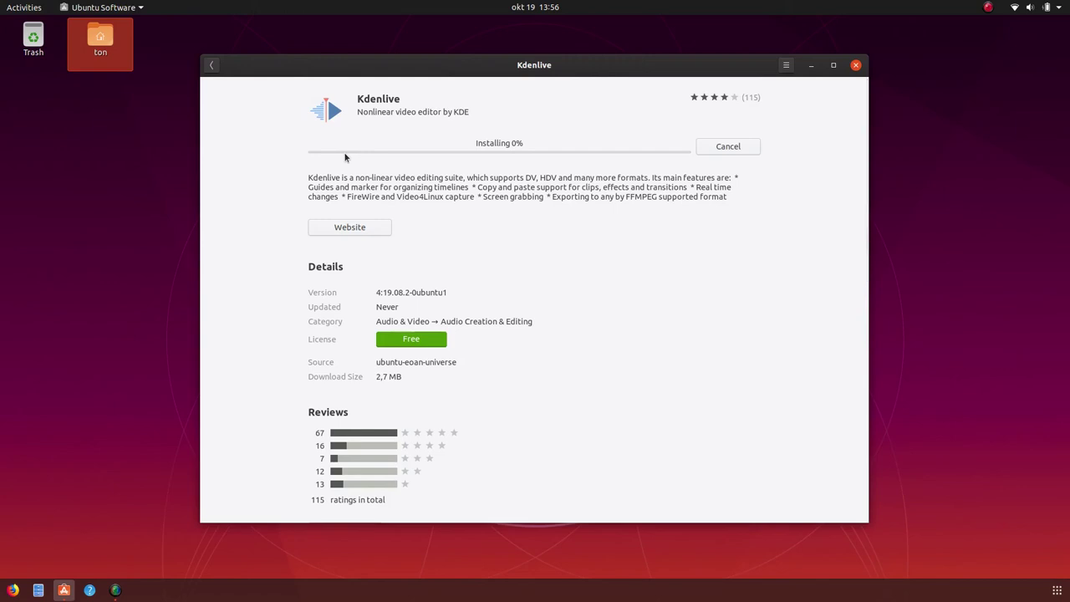
{"action": "left_click", "coordinate": [211, 66]}
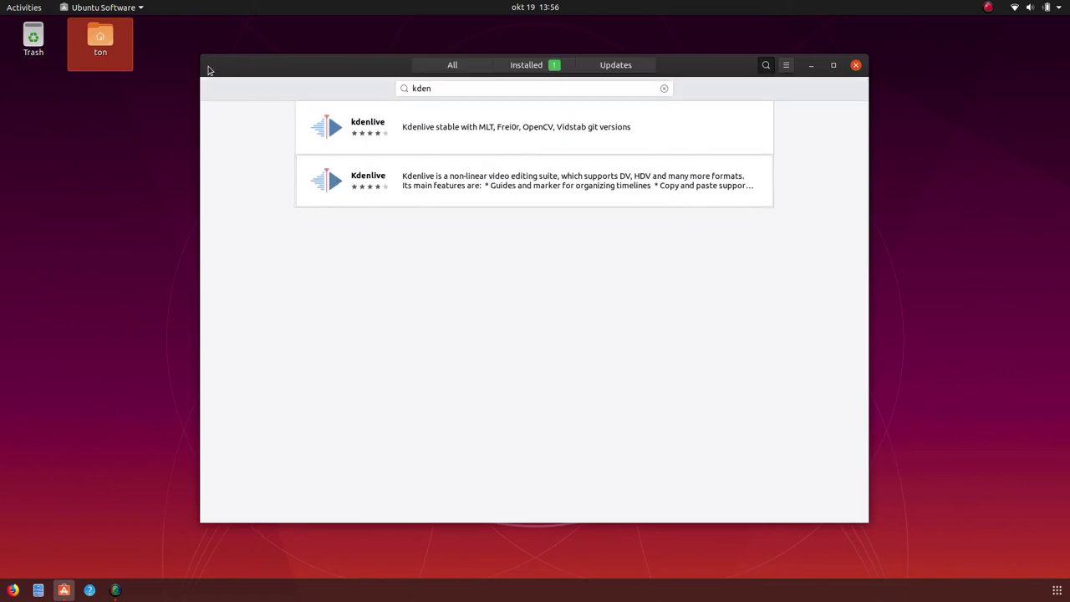
Step: Search the software catalogue for aud and look over the description of Audacity
{"action": "left_click", "coordinate": [462, 91]}
{"action": "type", "text": "aud"}
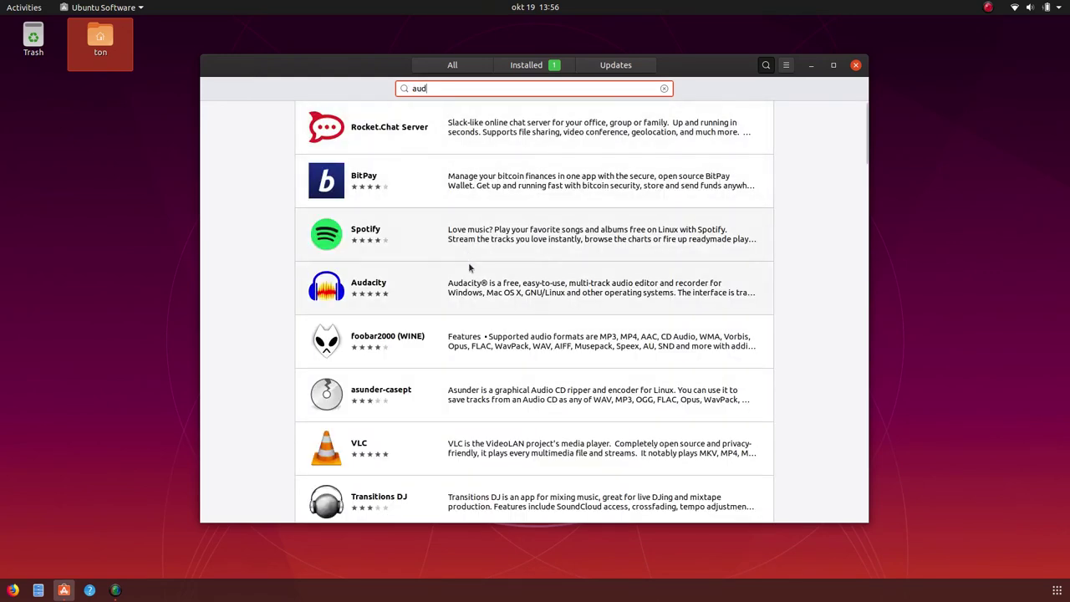
{"action": "left_click", "coordinate": [470, 286]}
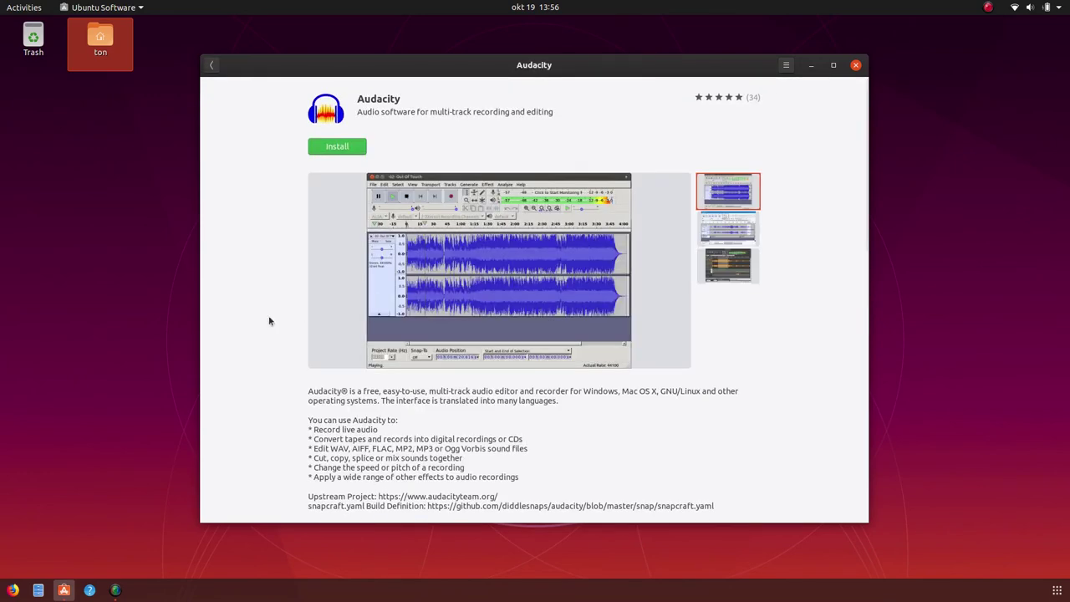
{"action": "scroll", "coordinate": [265, 344], "scroll_direction": "down", "scroll_amount": 5}
{"action": "scroll", "coordinate": [266, 345], "scroll_direction": "up", "scroll_amount": 5}
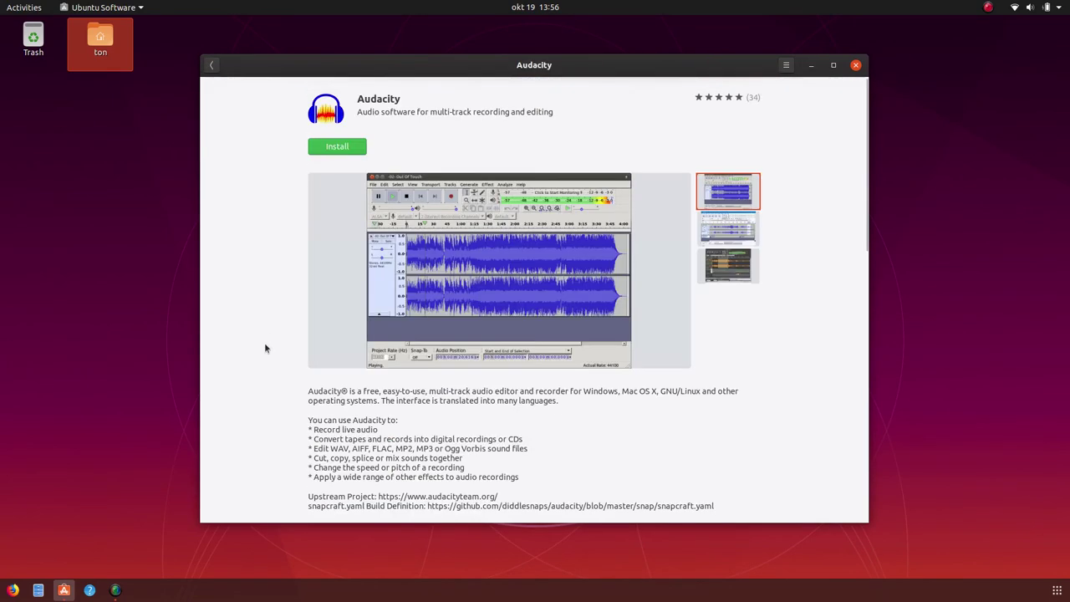
{"action": "left_click", "coordinate": [214, 64]}
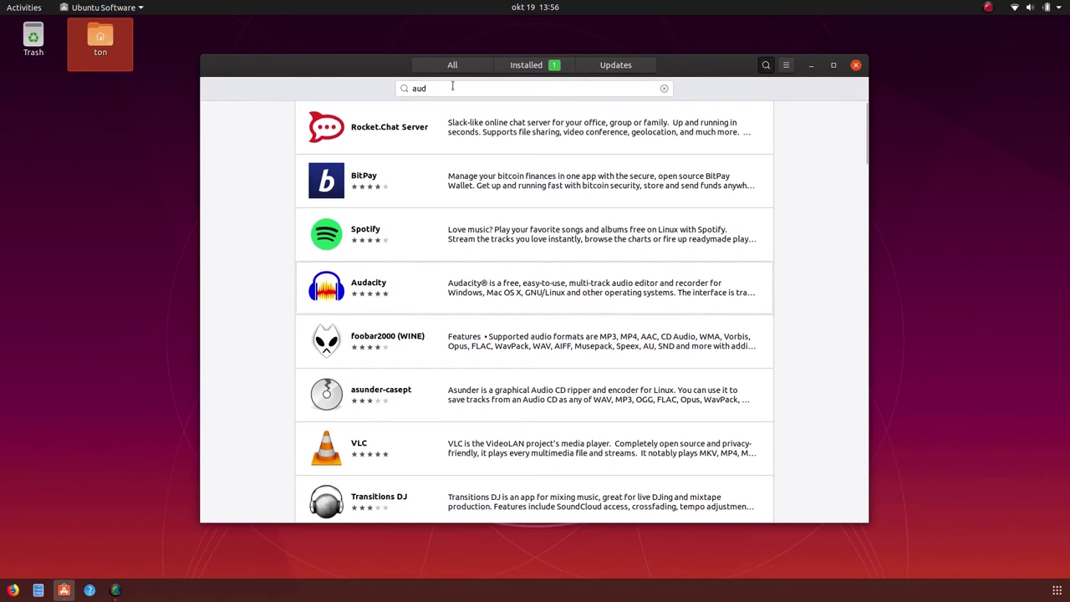
Step: Narrow the search to auda and examine the details and reviews of the Snap Store version of Audacity
{"action": "double_click", "coordinate": [453, 86]}
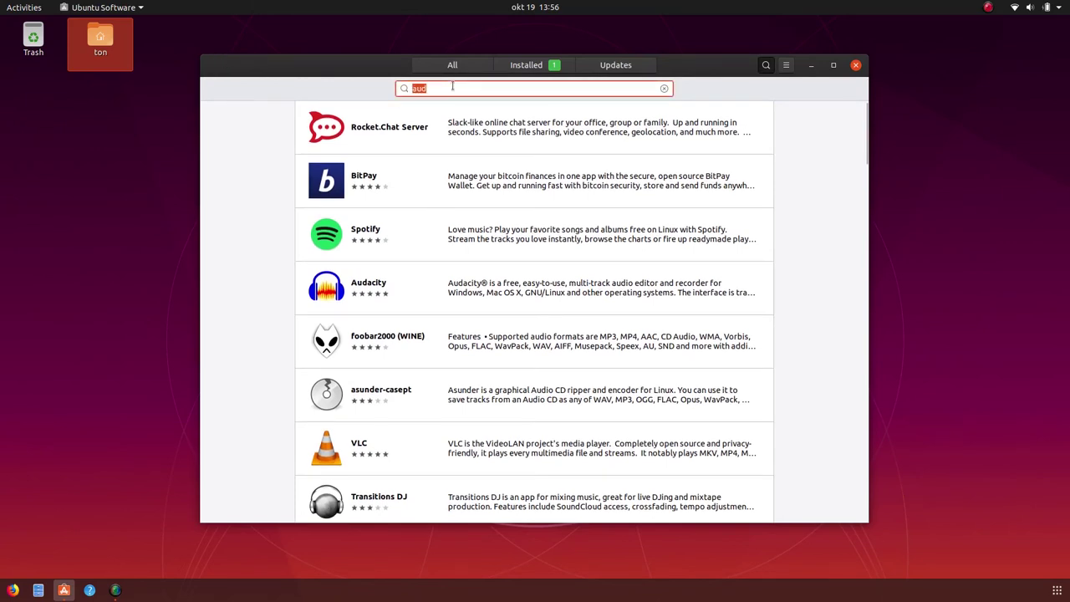
{"action": "left_click", "coordinate": [452, 86]}
{"action": "type", "text": "ac"}
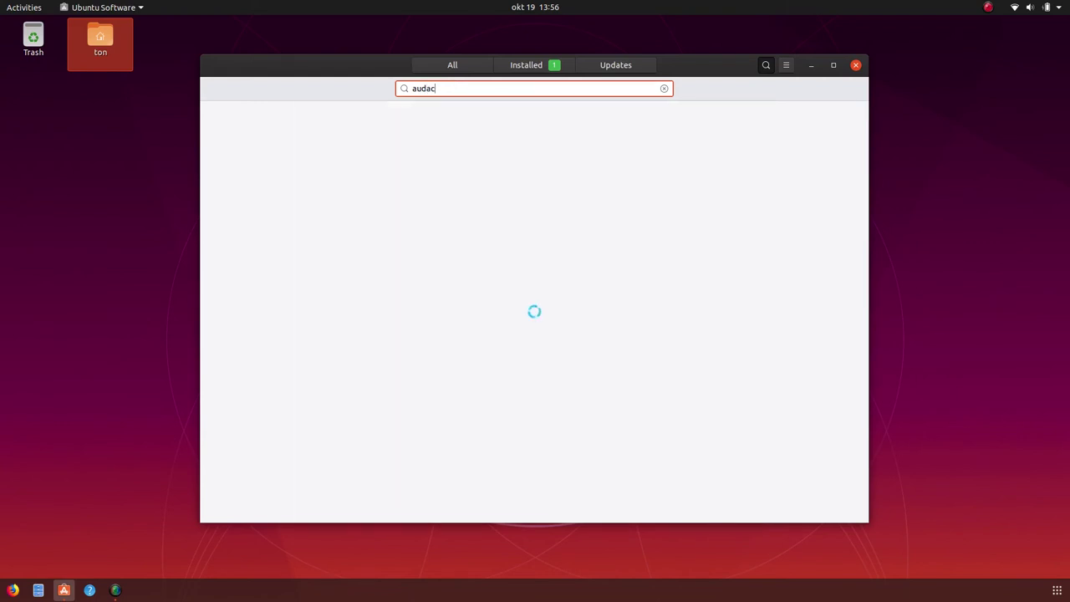
{"action": "key", "text": "BackSpace"}
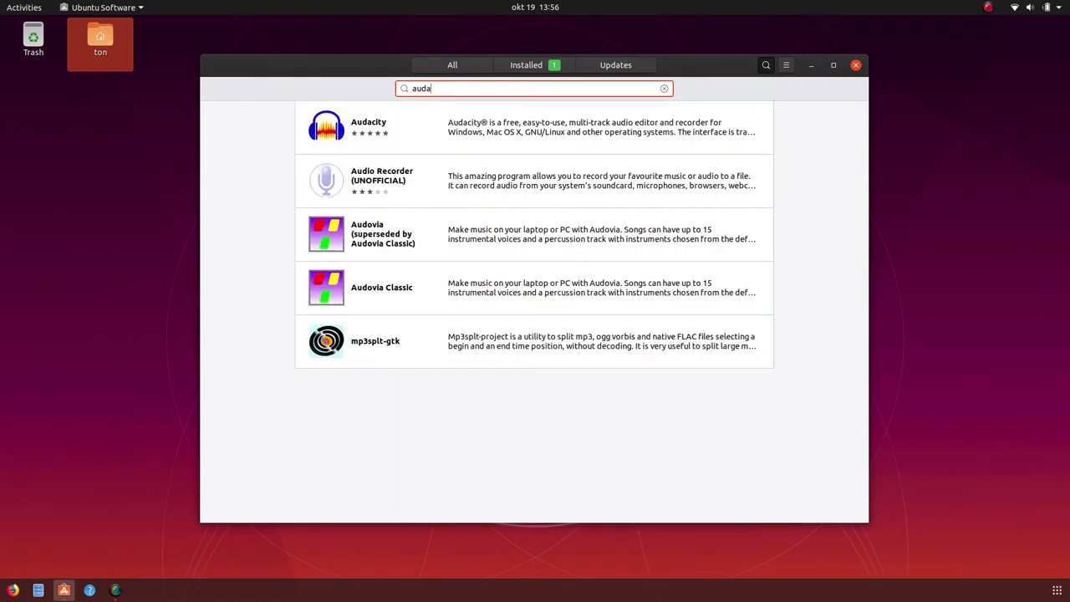
{"action": "left_click", "coordinate": [490, 145]}
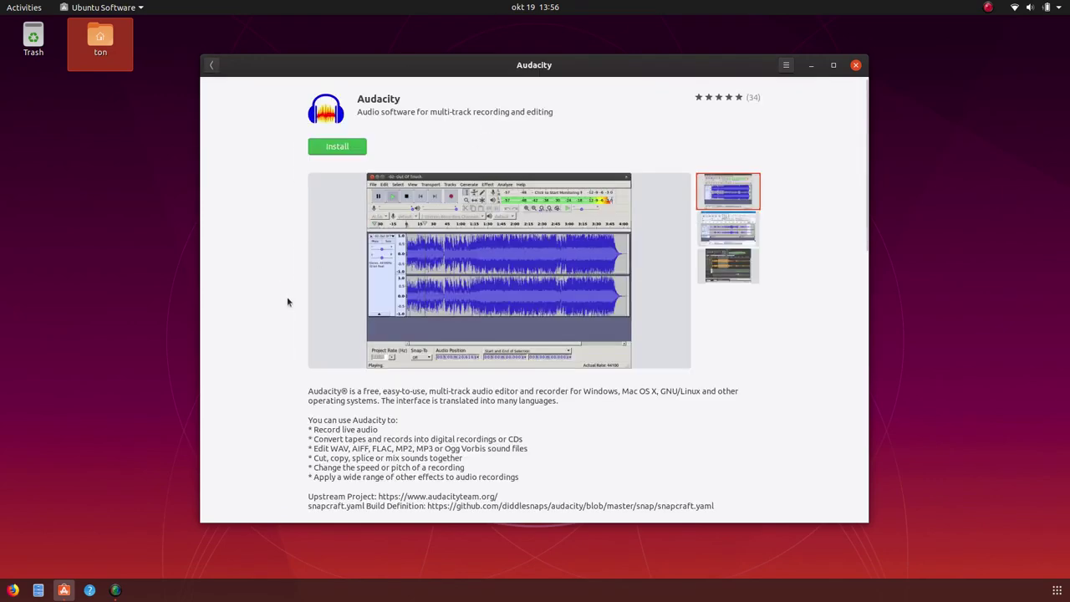
{"action": "scroll", "coordinate": [288, 298], "scroll_direction": "down", "scroll_amount": 10}
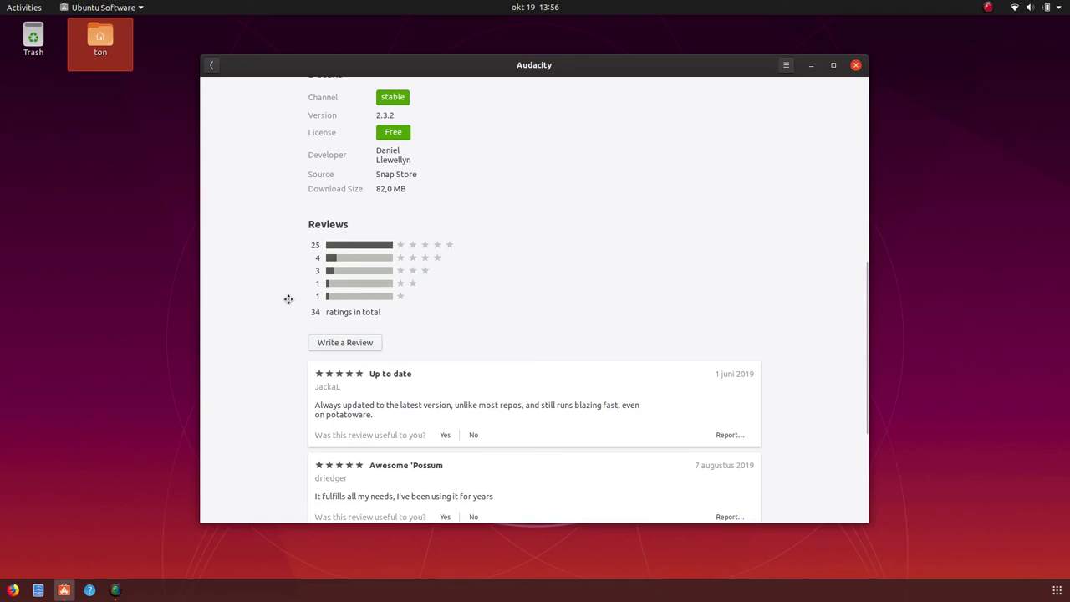
{"action": "scroll", "coordinate": [287, 298], "scroll_direction": "up", "scroll_amount": 3}
{"action": "scroll", "coordinate": [288, 299], "scroll_direction": "down", "scroll_amount": 6}
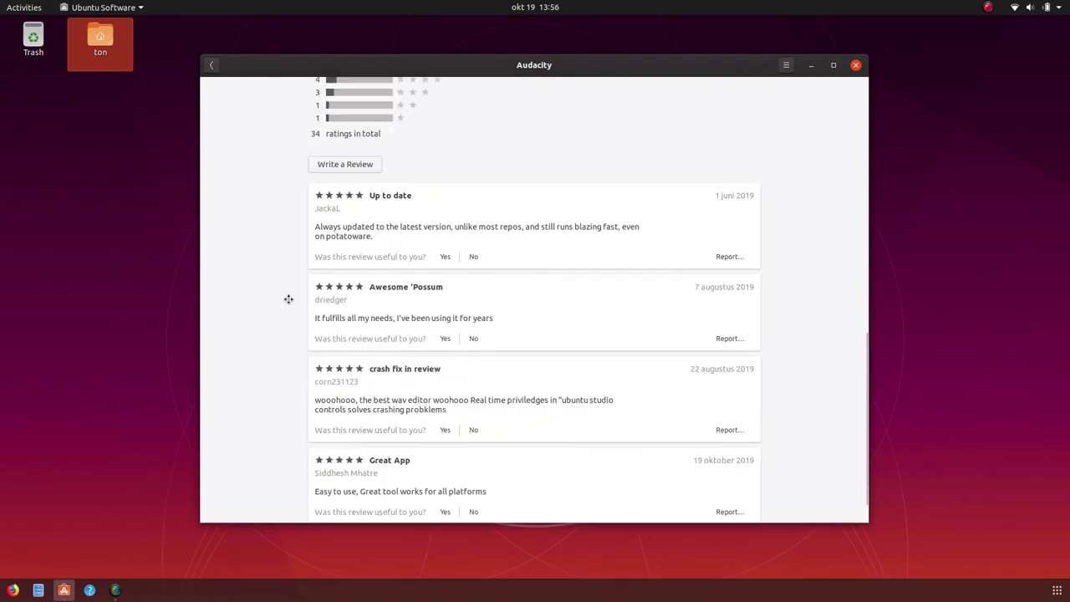
{"action": "scroll", "coordinate": [288, 299], "scroll_direction": "up", "scroll_amount": 15}
Step: Install Audacity, authorising the installation with the account password, and return to the search results
{"action": "left_click", "coordinate": [339, 146]}
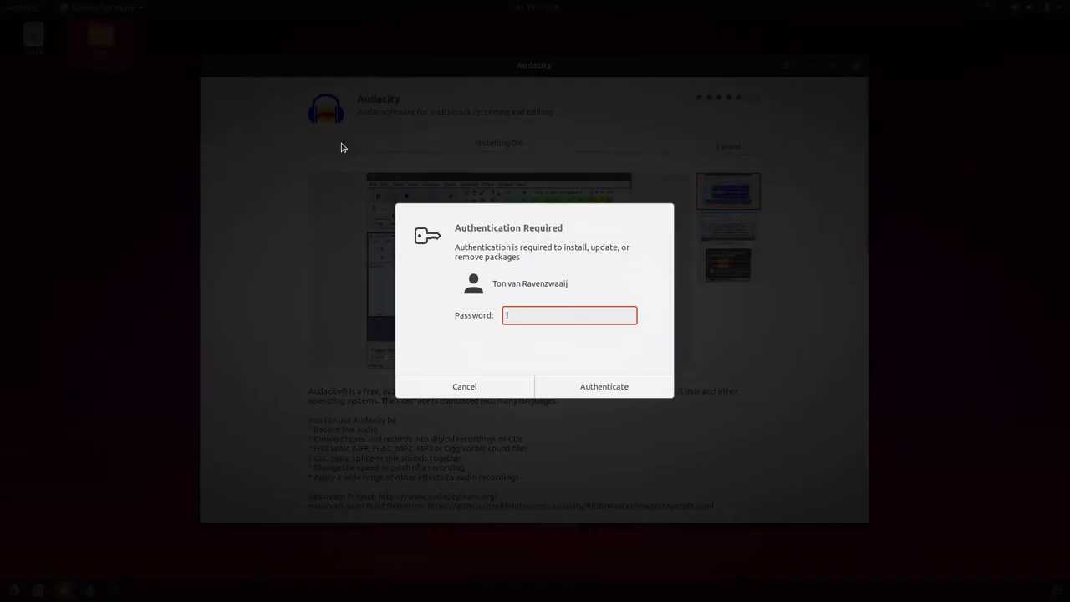
{"action": "type", "text": "●●●●●"}
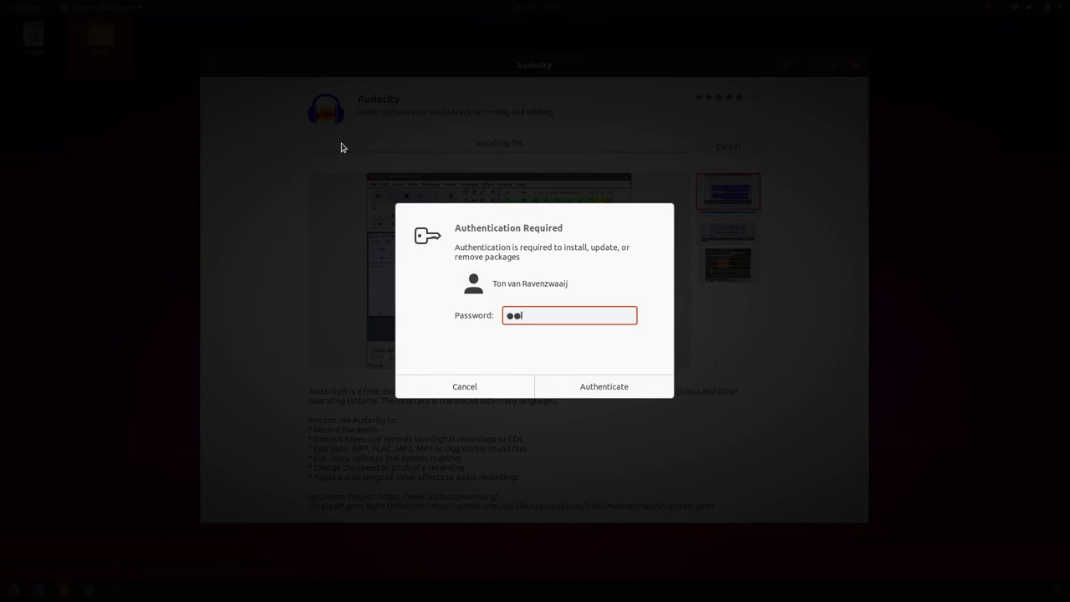
{"action": "key", "text": "Return"}
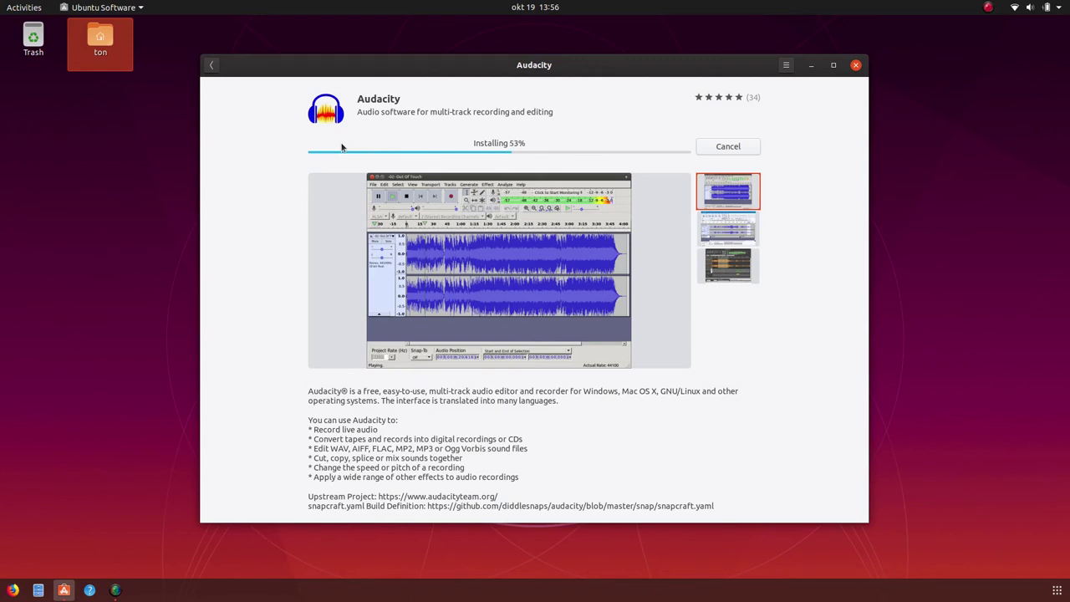
{"action": "left_click", "coordinate": [209, 67]}
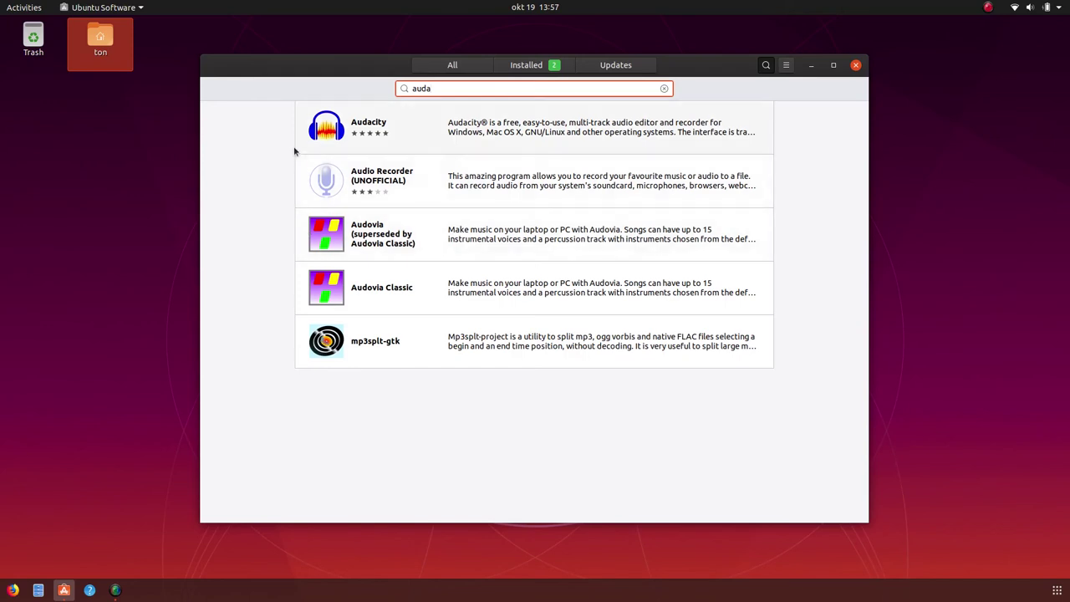
Step: Search the software catalogue for libreoff and look over the details of LibreOffice
{"action": "key", "text": "BackSpace"}
{"action": "key", "text": "BackSpace"}
{"action": "key", "text": "BackSpace"}
{"action": "key", "text": "BackSpace"}
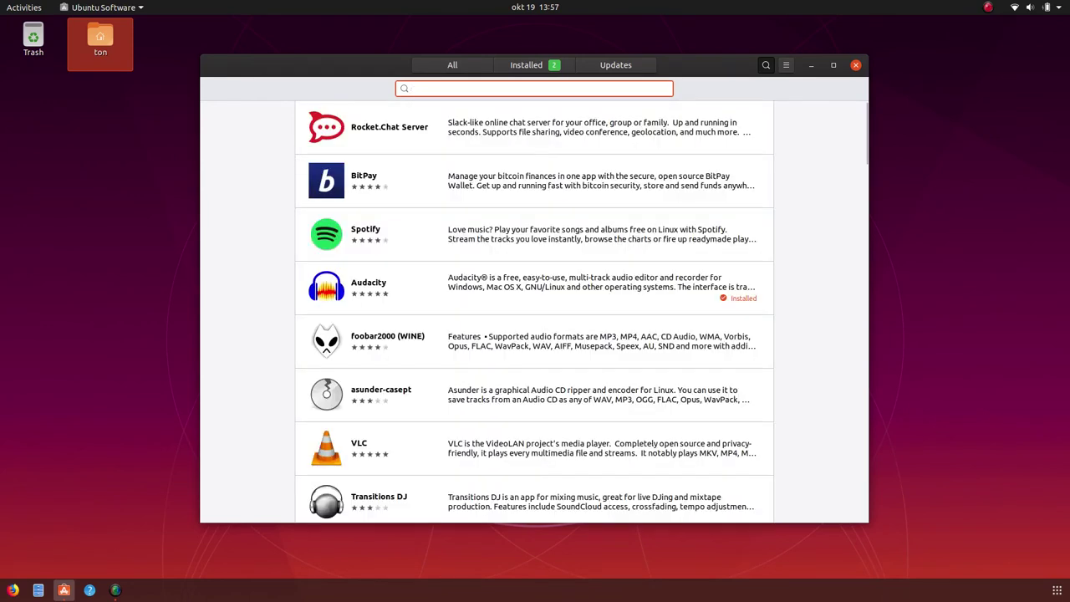
{"action": "type", "text": "o"}
{"action": "key", "text": "BackSpace"}
{"action": "type", "text": "libreoff"}
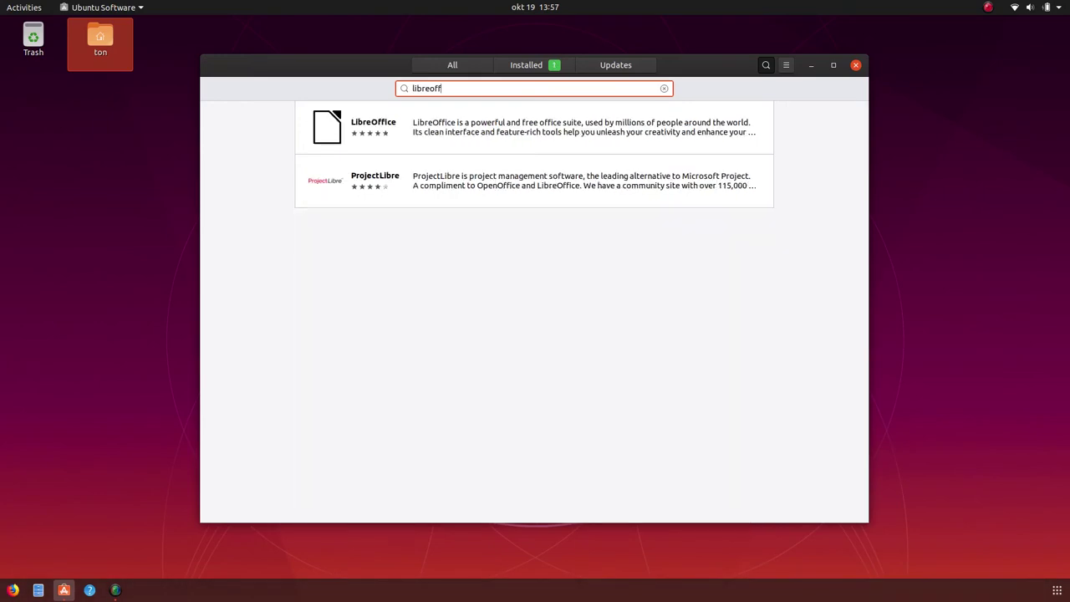
{"action": "left_click", "coordinate": [464, 140]}
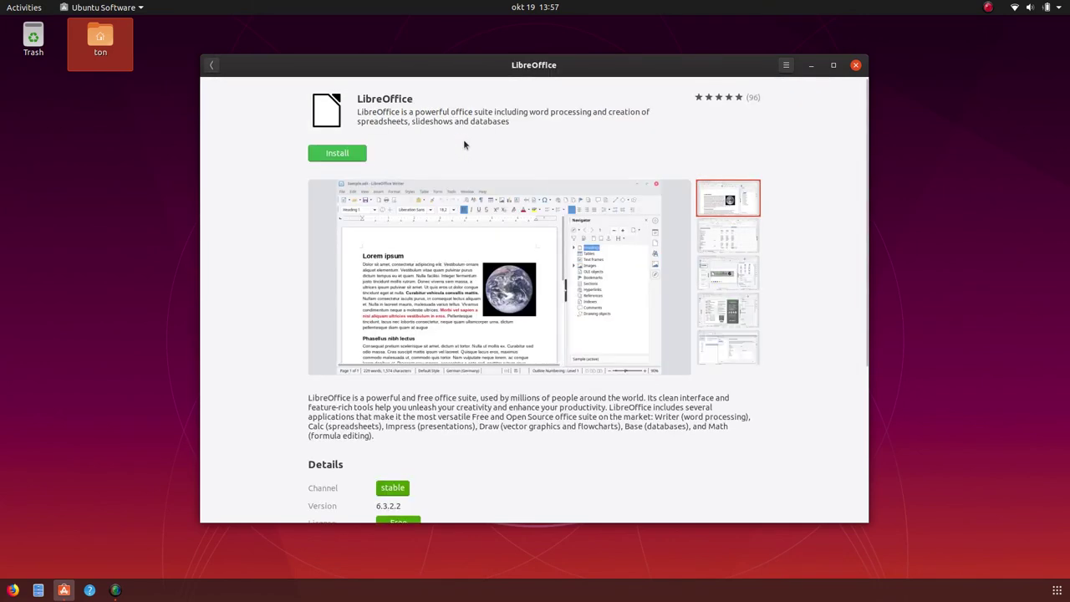
{"action": "scroll", "coordinate": [239, 318], "scroll_direction": "down", "scroll_amount": 5}
{"action": "scroll", "coordinate": [240, 322], "scroll_direction": "up", "scroll_amount": 5}
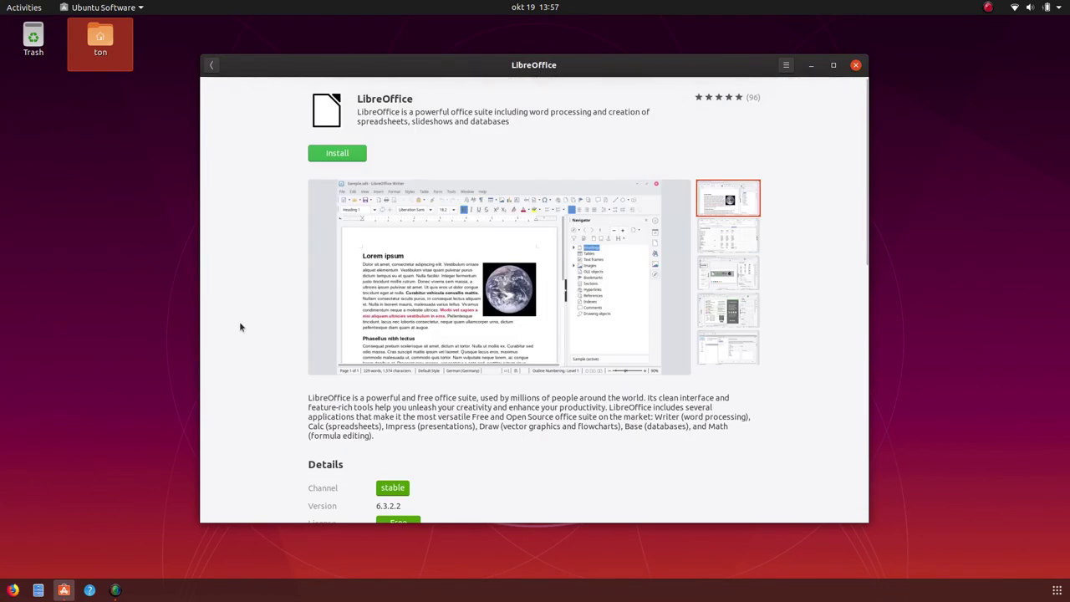
{"action": "left_click", "coordinate": [213, 66]}
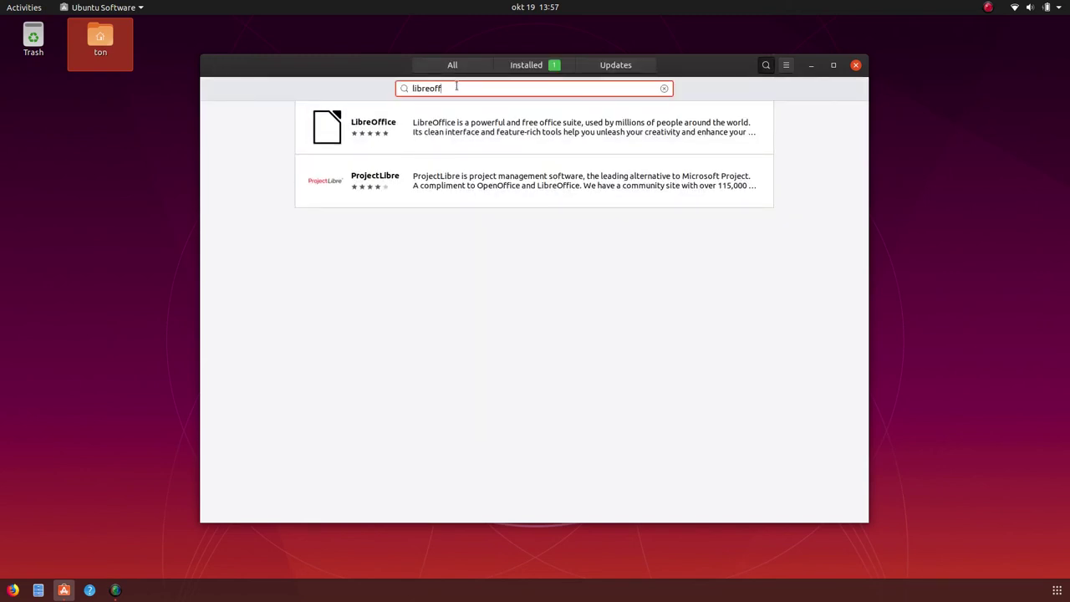
Step: Broaden the search to libre and examine the details and reviews of the Snap Store version of LibreOffice
{"action": "key", "text": "BackSpace"}
{"action": "key", "text": "BackSpace"}
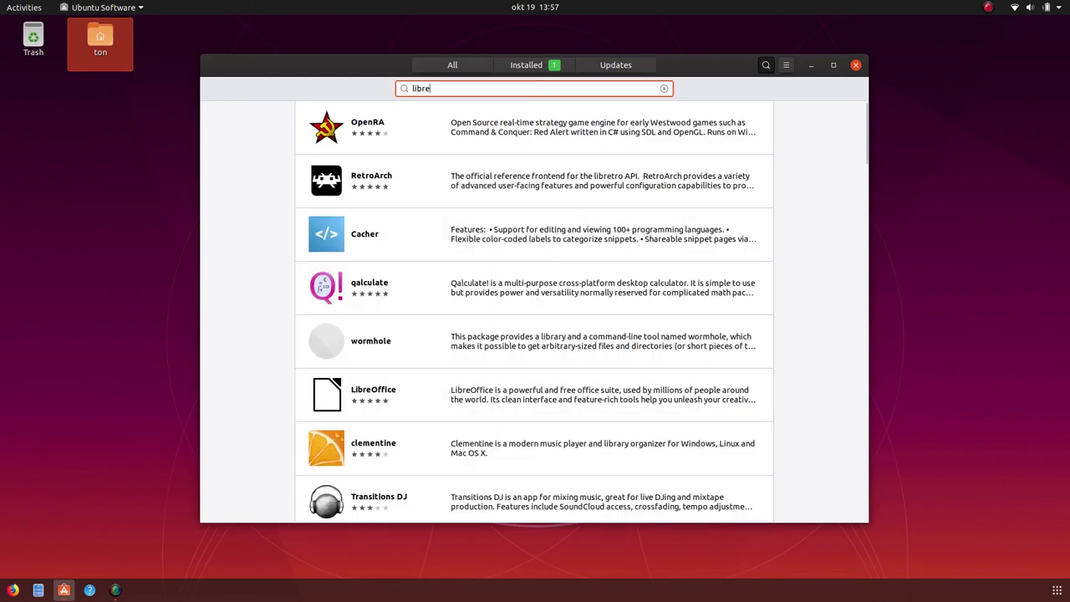
{"action": "scroll", "coordinate": [268, 276], "scroll_direction": "down", "scroll_amount": 4}
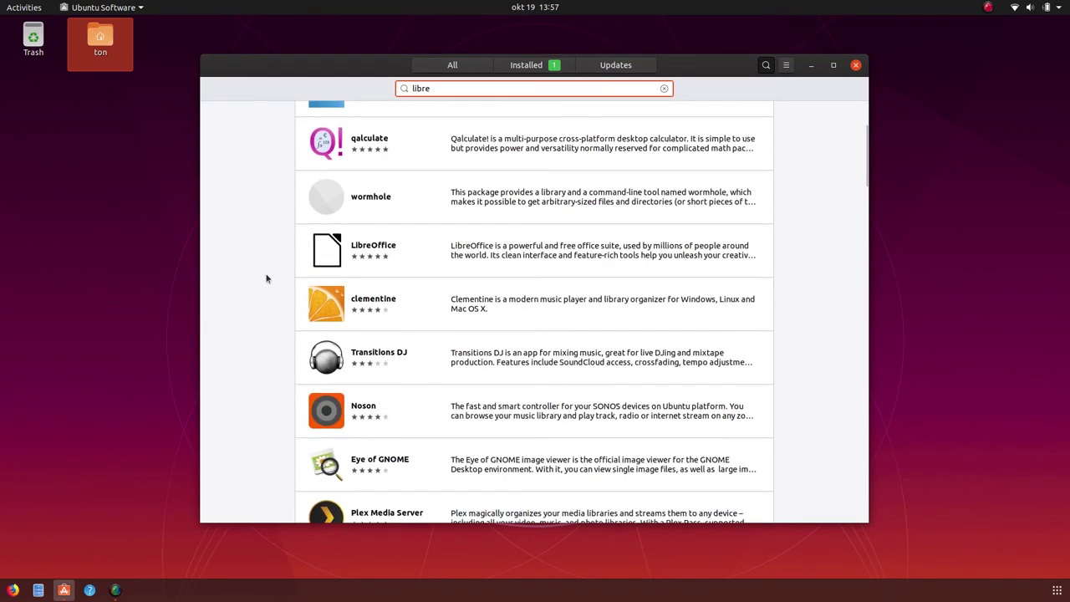
{"action": "left_click", "coordinate": [471, 262]}
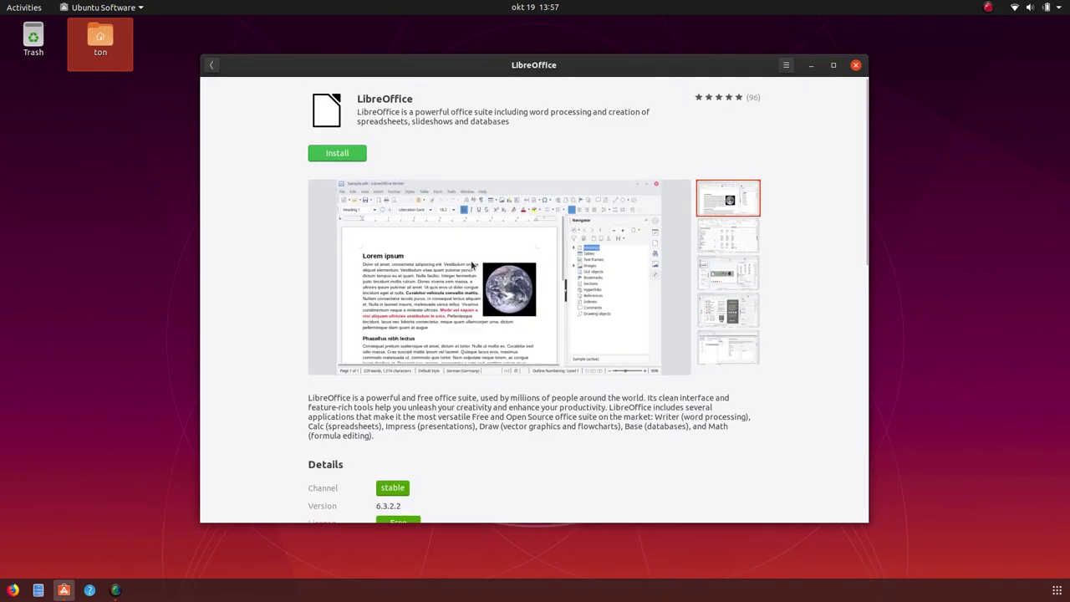
{"action": "scroll", "coordinate": [280, 332], "scroll_direction": "down", "scroll_amount": 10}
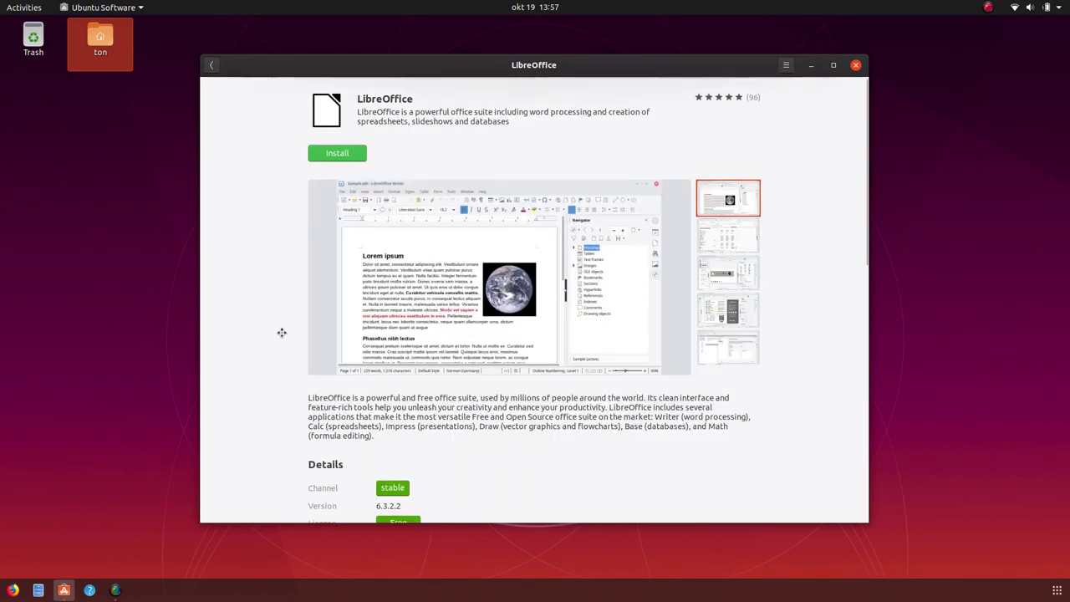
{"action": "scroll", "coordinate": [280, 330], "scroll_direction": "down", "scroll_amount": 13}
{"action": "scroll", "coordinate": [280, 329], "scroll_direction": "up", "scroll_amount": 5}
{"action": "scroll", "coordinate": [281, 333], "scroll_direction": "up", "scroll_amount": 1}
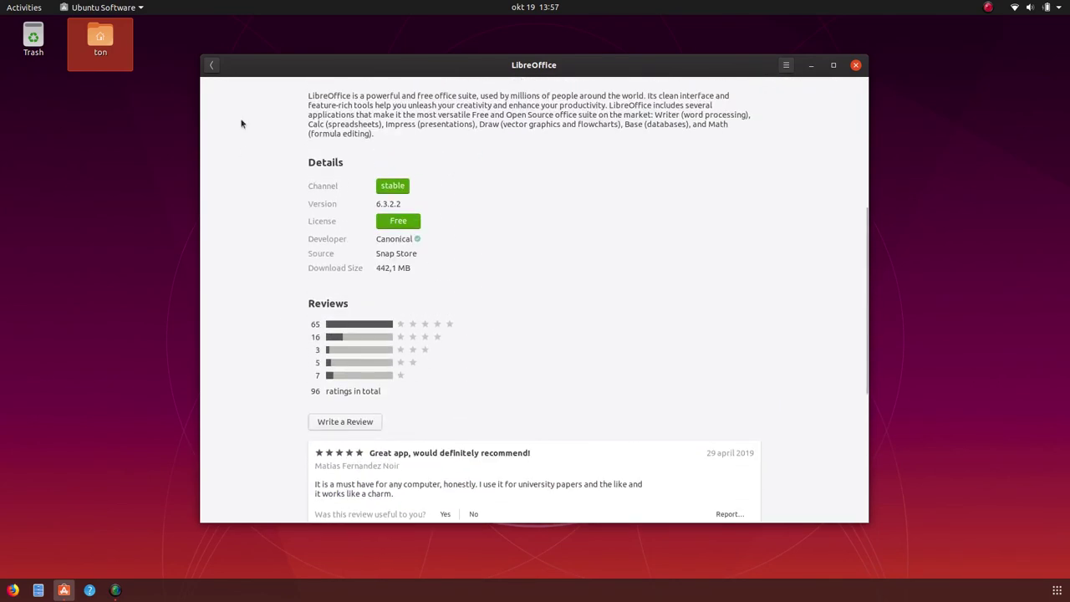
{"action": "left_click", "coordinate": [211, 66]}
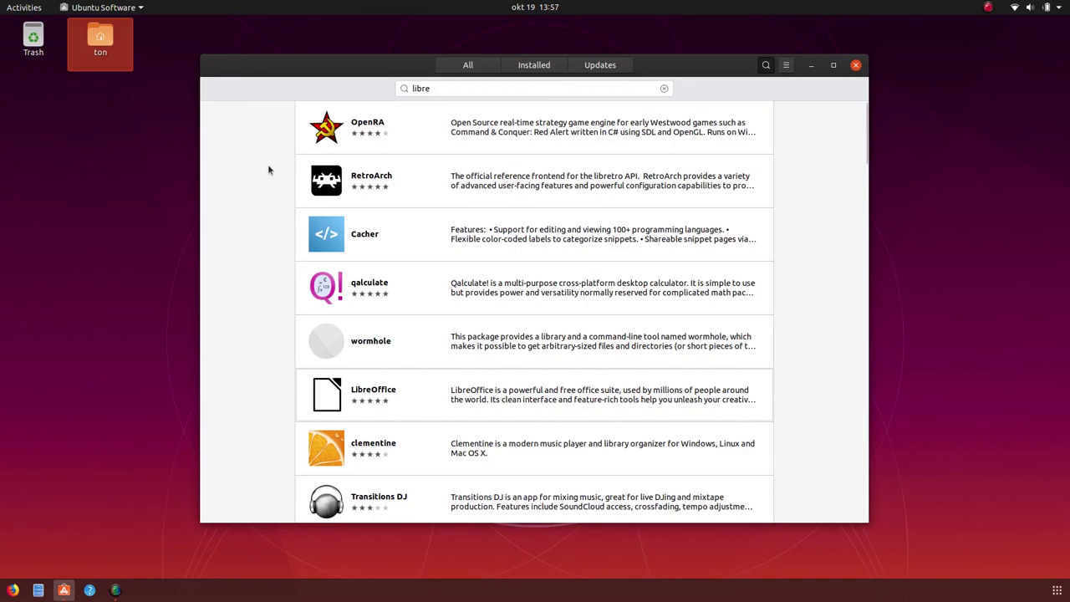
Step: Install the Snap Store version of LibreOffice from the libre results and return to the search results
{"action": "scroll", "coordinate": [269, 170], "scroll_direction": "down", "scroll_amount": 15}
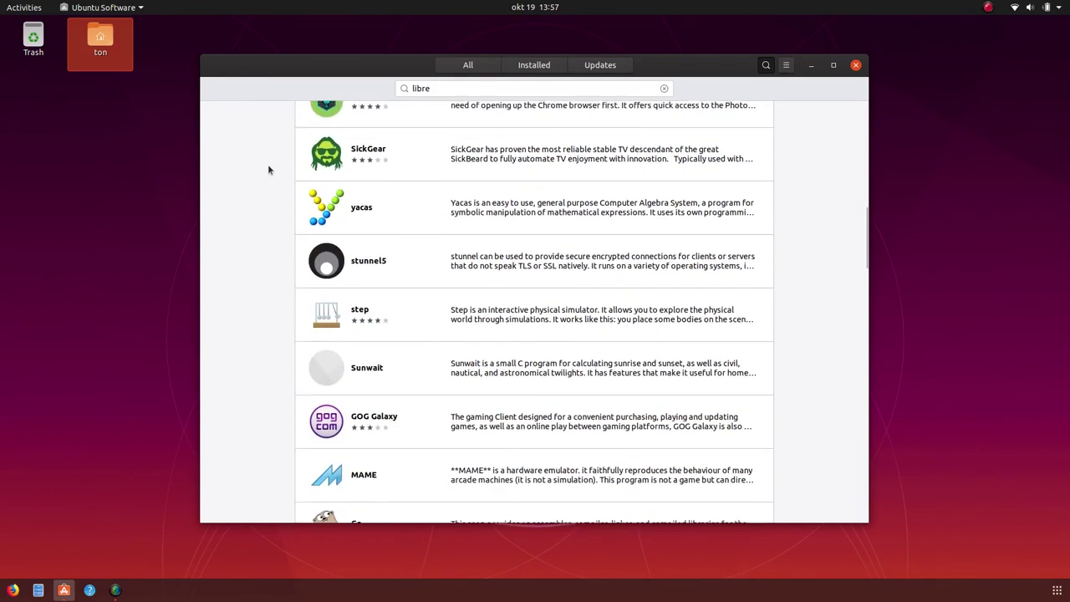
{"action": "scroll", "coordinate": [268, 169], "scroll_direction": "down", "scroll_amount": 15}
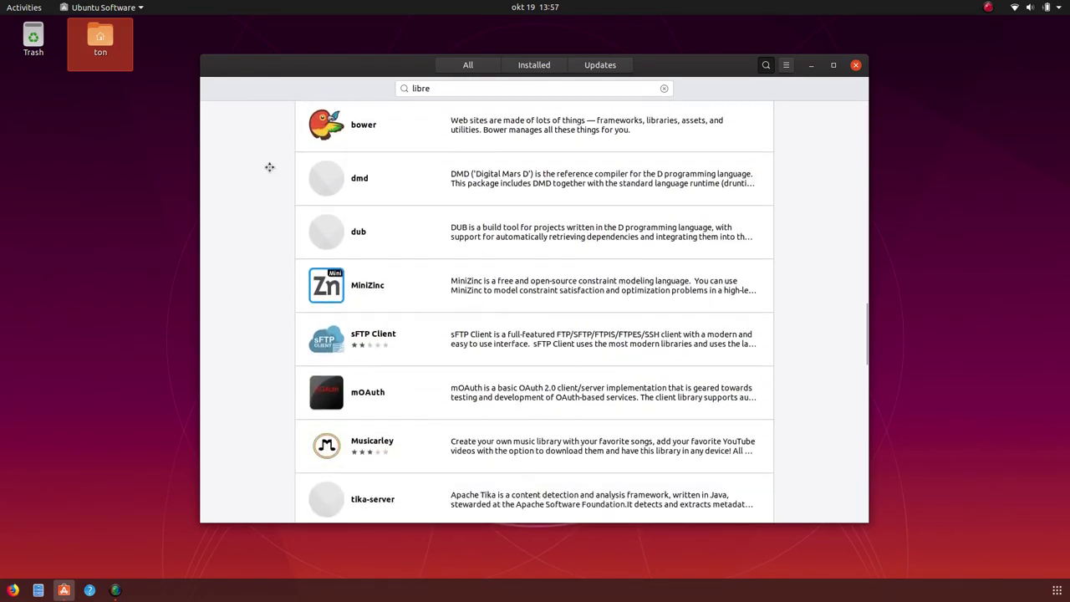
{"action": "scroll", "coordinate": [269, 167], "scroll_direction": "down", "scroll_amount": 15}
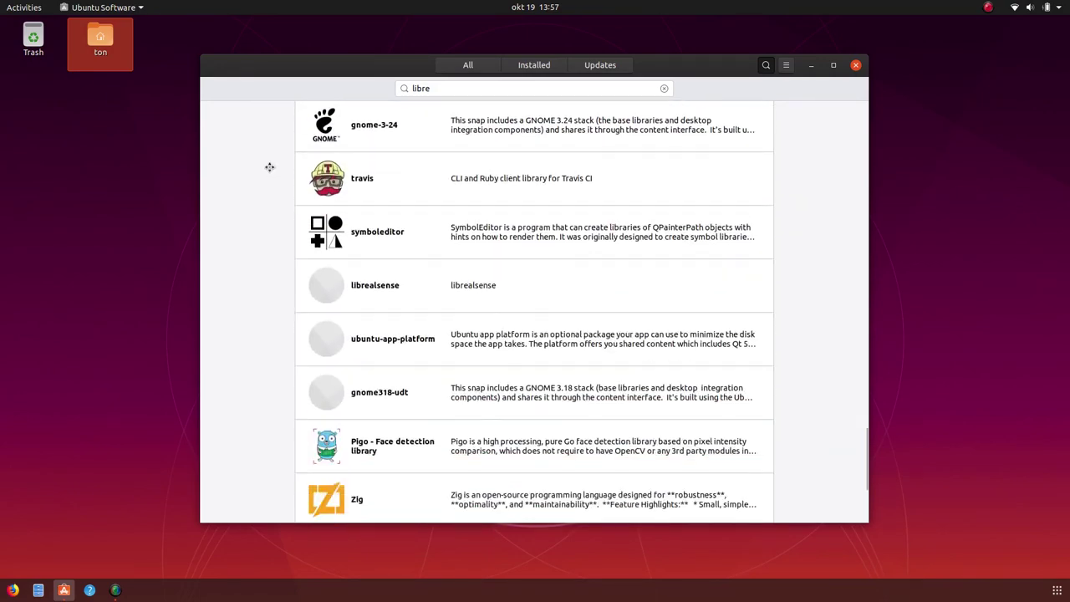
{"action": "scroll", "coordinate": [269, 167], "scroll_direction": "down", "scroll_amount": 4}
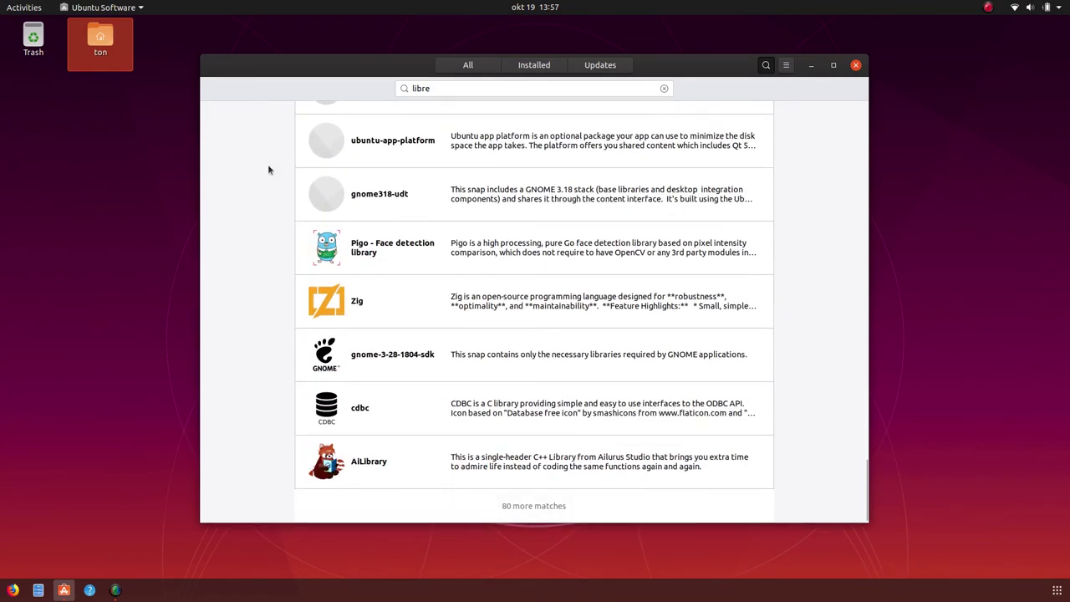
{"action": "scroll", "coordinate": [268, 170], "scroll_direction": "up", "scroll_amount": 20}
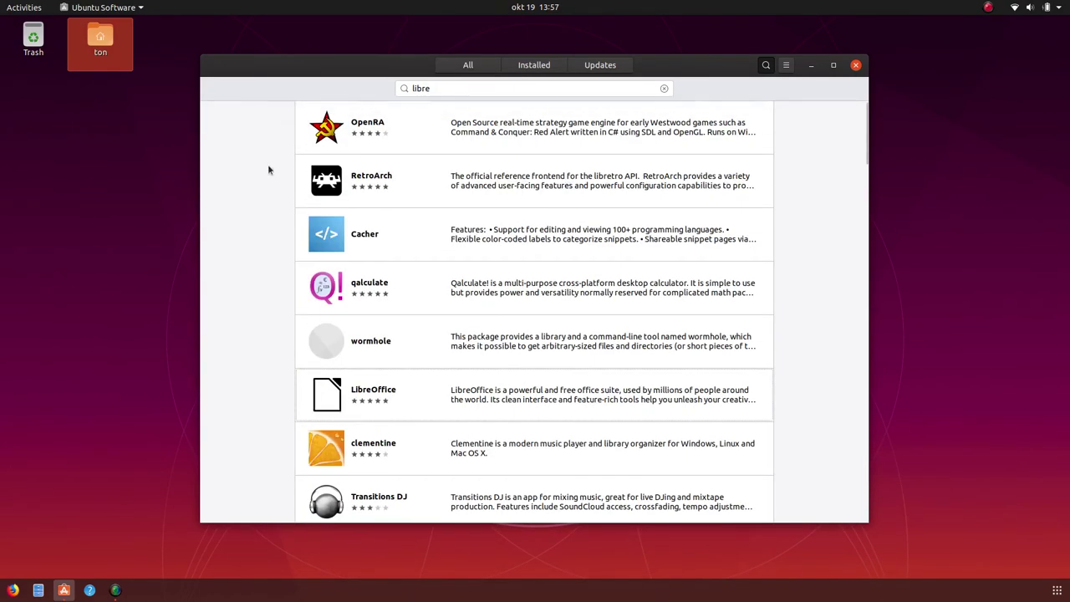
{"action": "left_click", "coordinate": [440, 400]}
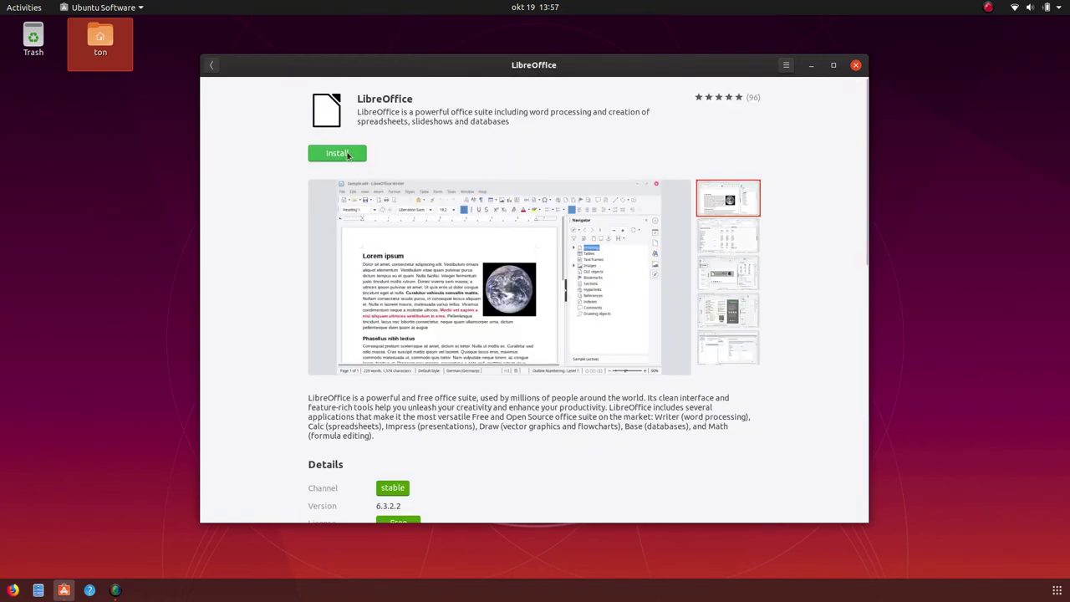
{"action": "left_click", "coordinate": [346, 158]}
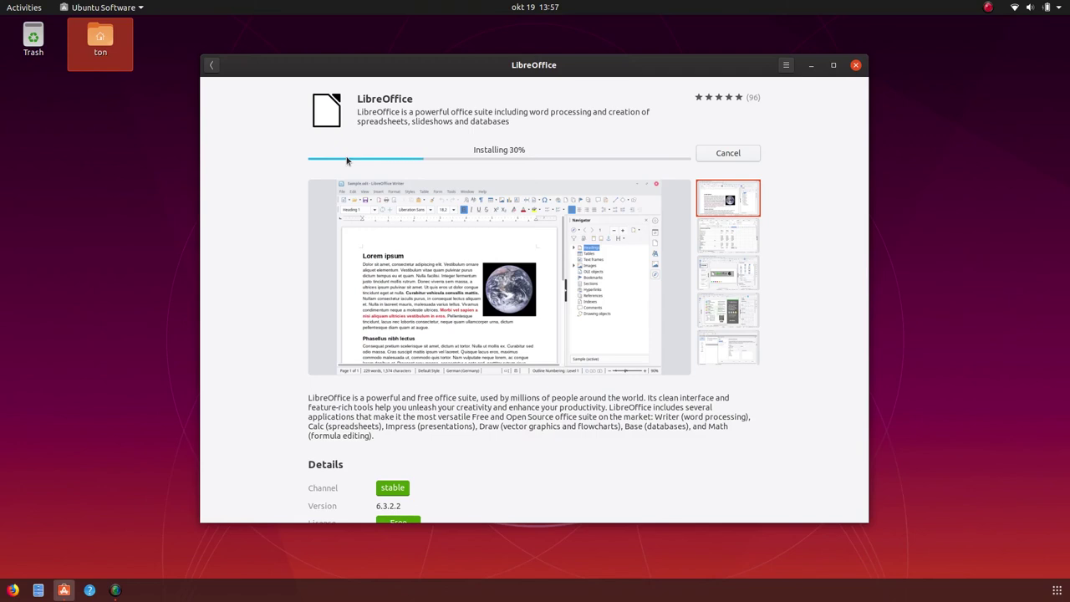
{"action": "left_click", "coordinate": [214, 67]}
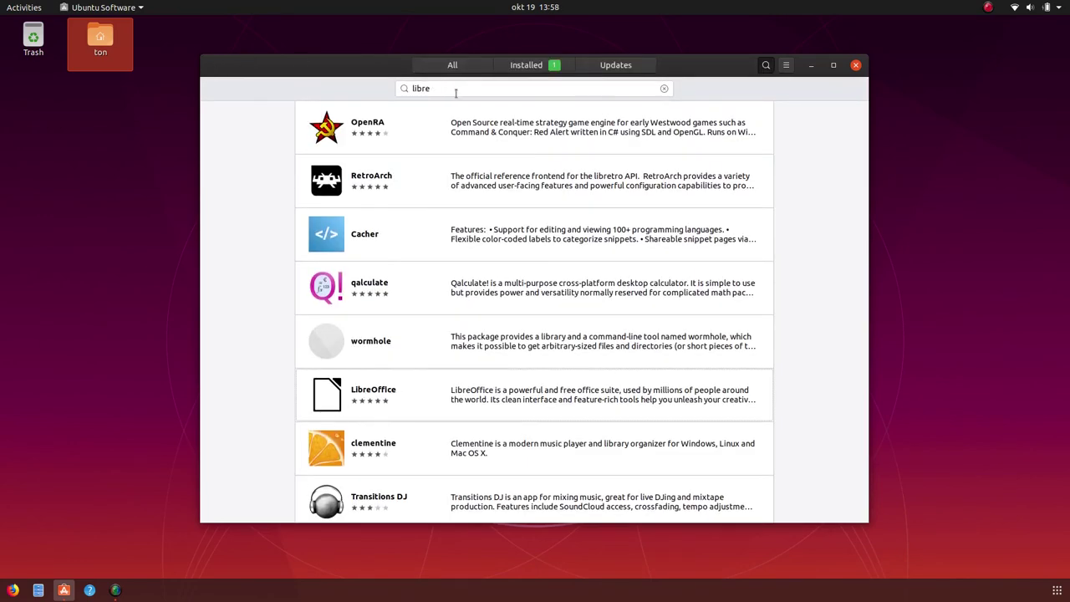
Step: Search the software catalogue for acr-, arc-gt and arc-, and clear the search text
{"action": "left_click", "coordinate": [456, 89]}
{"action": "key", "text": "ctrl+a"}
{"action": "key", "text": "BackSpace"}
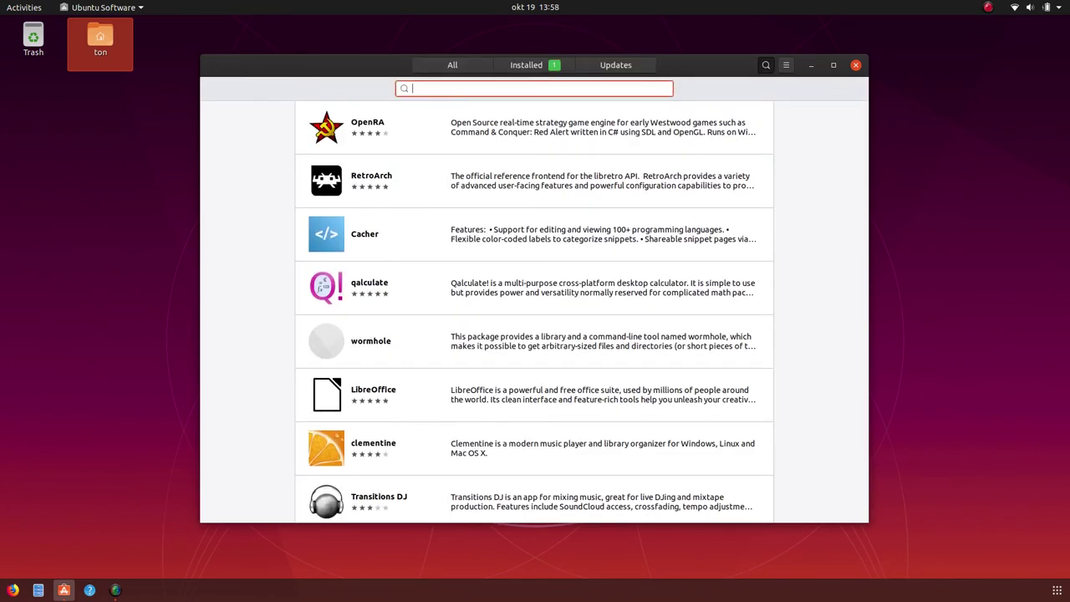
{"action": "type", "text": "acr="}
{"action": "key", "text": "BackSpace"}
{"action": "type", "text": "-"}
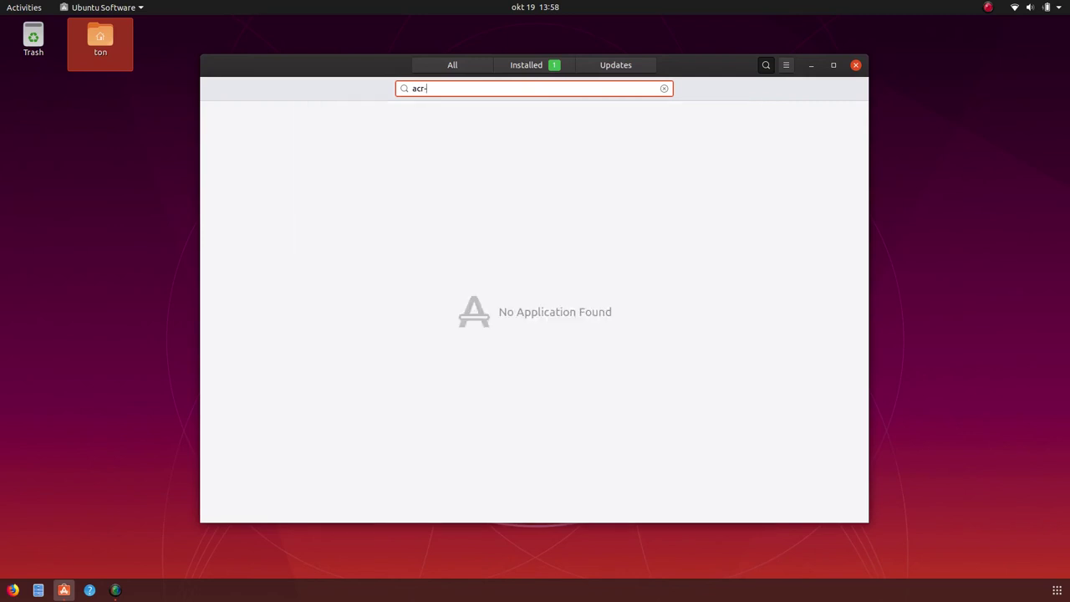
{"action": "key", "text": "BackSpace"}
{"action": "key", "text": "BackSpace"}
{"action": "key", "text": "BackSpace"}
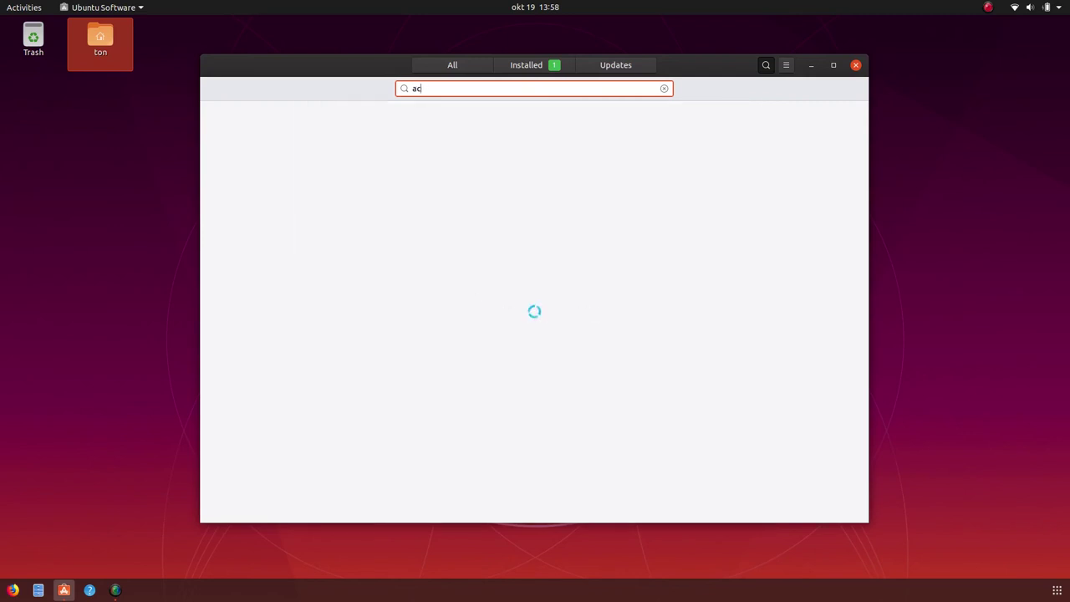
{"action": "type", "text": "rc-gt"}
{"action": "key", "text": "BackSpace"}
{"action": "key", "text": "BackSpace"}
{"action": "key", "text": "BackSpace"}
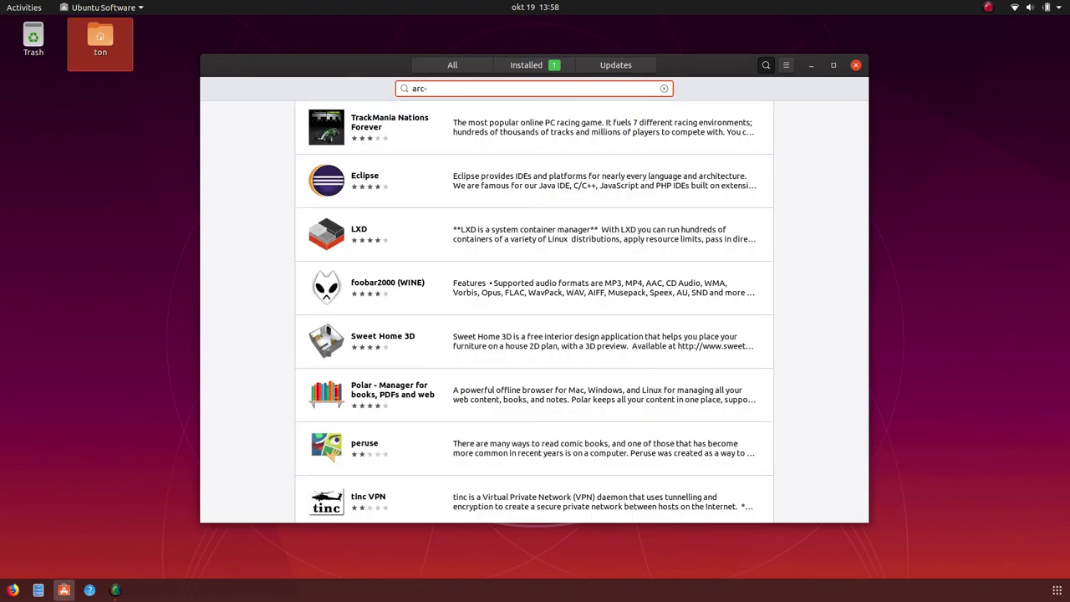
{"action": "key", "text": "BackSpace"}
{"action": "key", "text": "BackSpace"}
{"action": "key", "text": "BackSpace"}
Step: Look through the list of installed applications, checking the entries for Audacity, Kdenlive and LibreOffice
{"action": "left_click", "coordinate": [539, 72]}
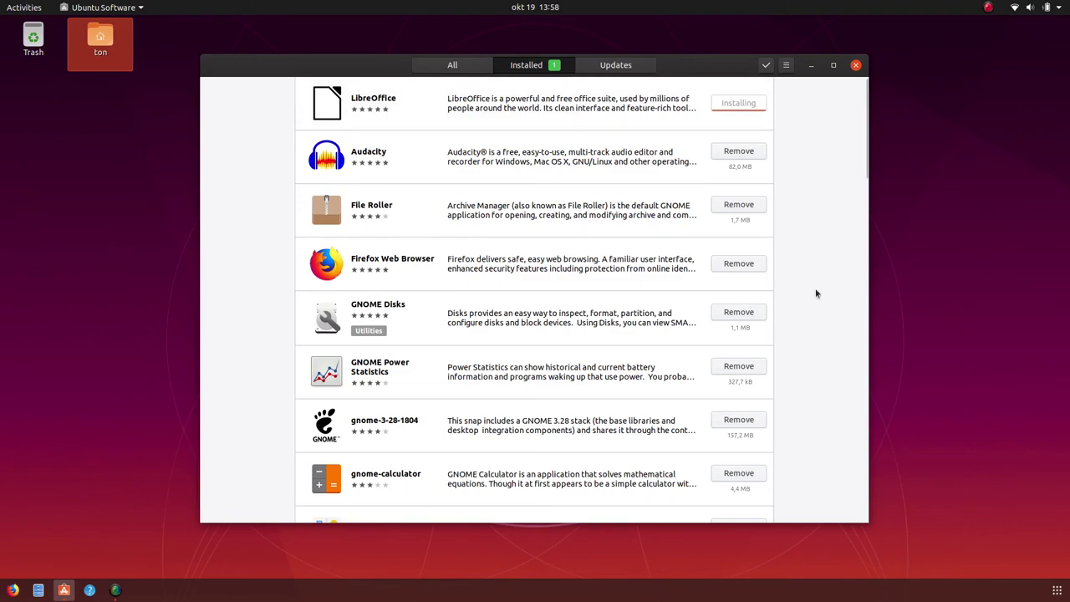
{"action": "scroll", "coordinate": [816, 291], "scroll_direction": "down", "scroll_amount": 5}
{"action": "scroll", "coordinate": [817, 291], "scroll_direction": "down", "scroll_amount": 5}
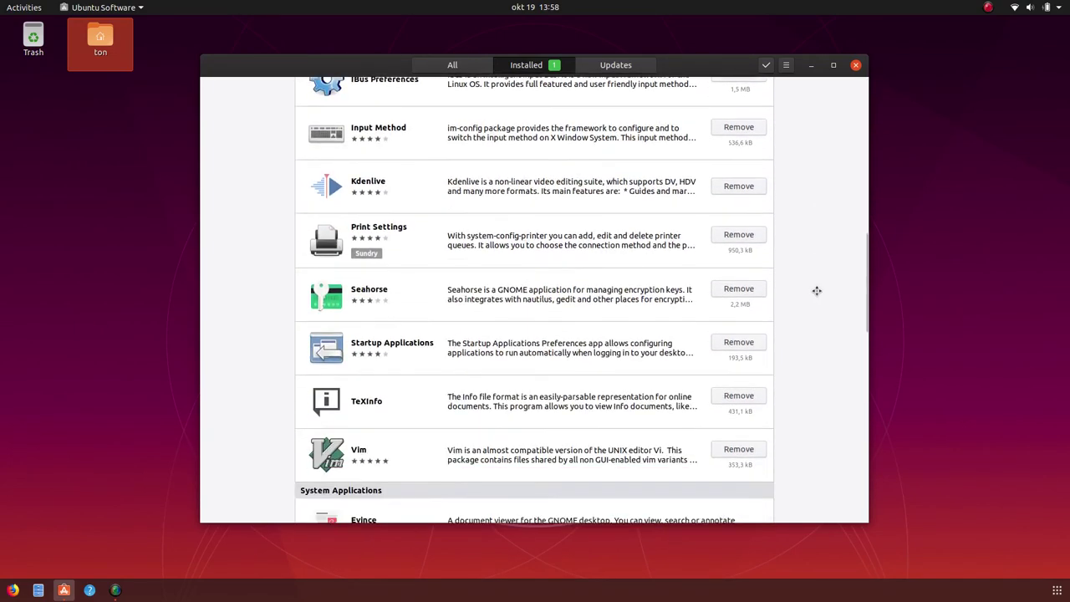
{"action": "scroll", "coordinate": [817, 293], "scroll_direction": "up", "scroll_amount": 10}
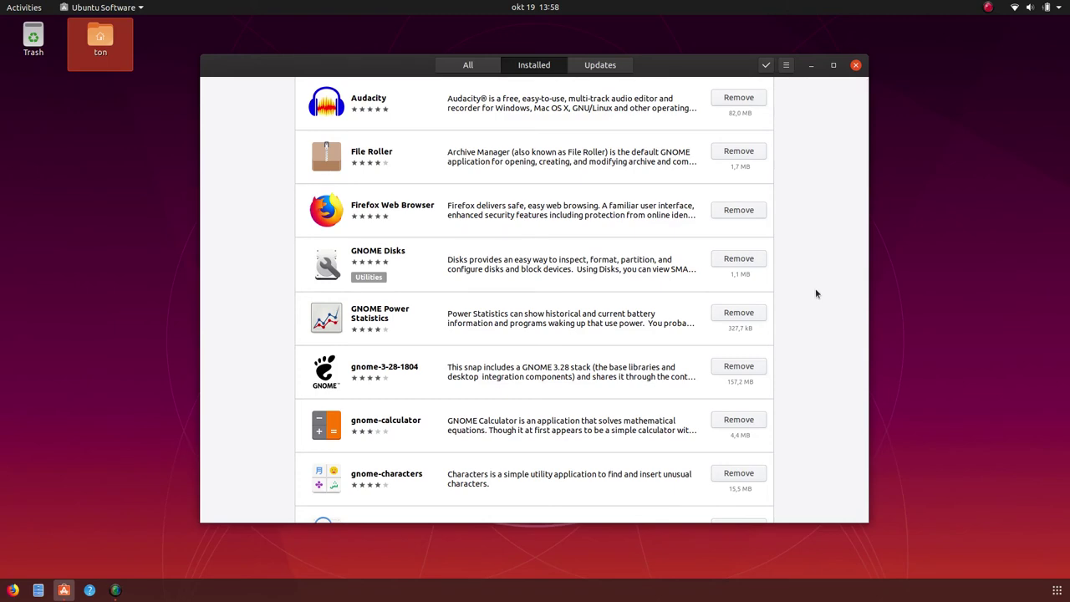
{"action": "scroll", "coordinate": [817, 293], "scroll_direction": "down", "scroll_amount": 7}
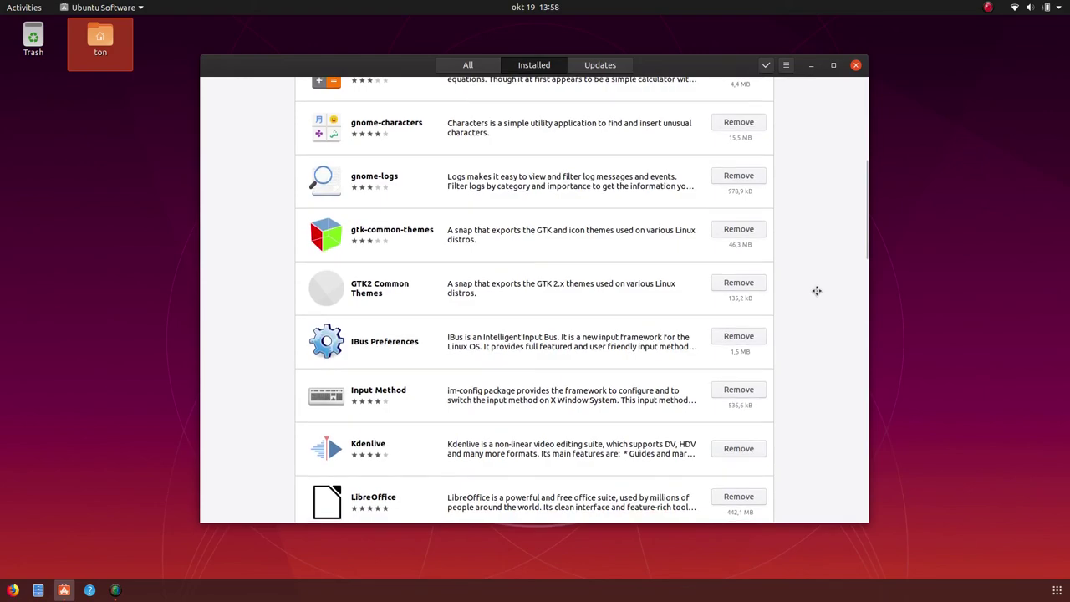
{"action": "scroll", "coordinate": [817, 291], "scroll_direction": "up", "scroll_amount": 7}
Step: Look through both pages of the full application overview and return to the software catalogue
{"action": "key", "text": "super+a"}
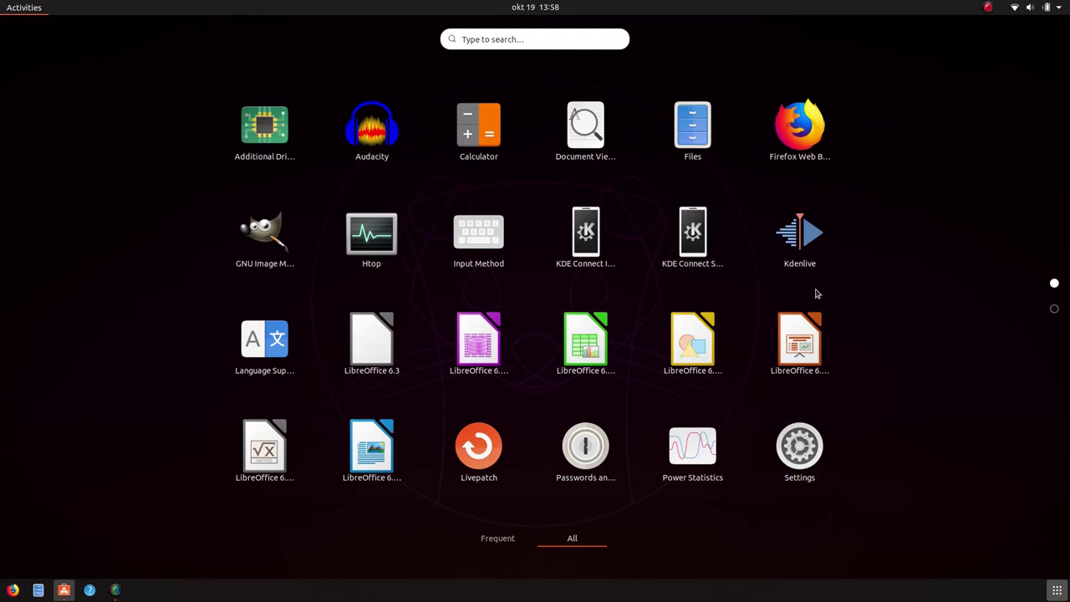
{"action": "scroll", "coordinate": [817, 294], "scroll_direction": "down", "scroll_amount": 1}
{"action": "scroll", "coordinate": [817, 293], "scroll_direction": "up", "scroll_amount": 1}
{"action": "scroll", "coordinate": [817, 294], "scroll_direction": "down", "scroll_amount": 1}
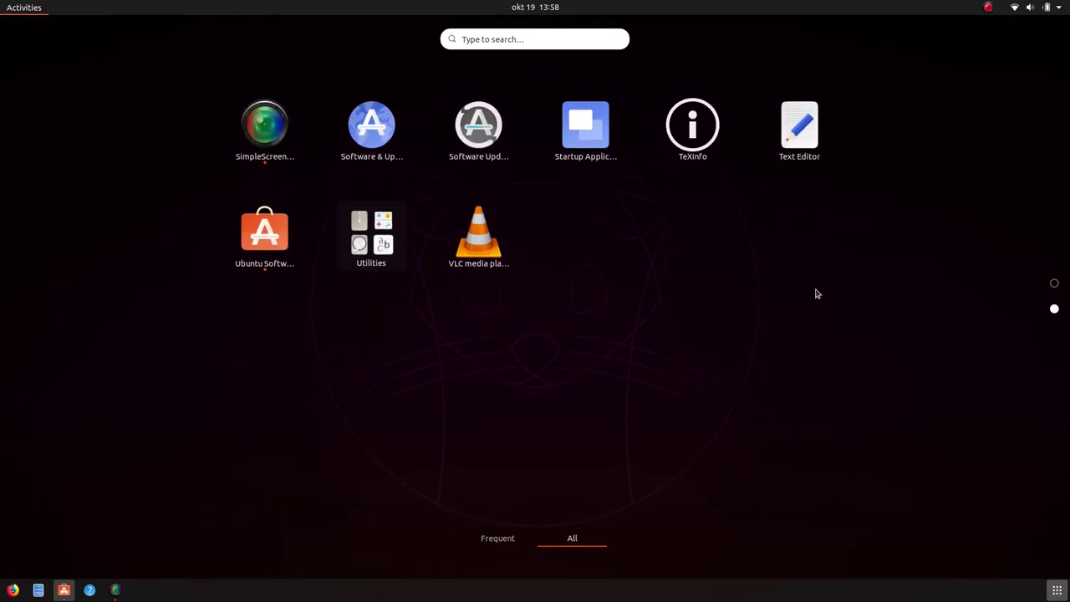
{"action": "scroll", "coordinate": [817, 294], "scroll_direction": "up", "scroll_amount": 1}
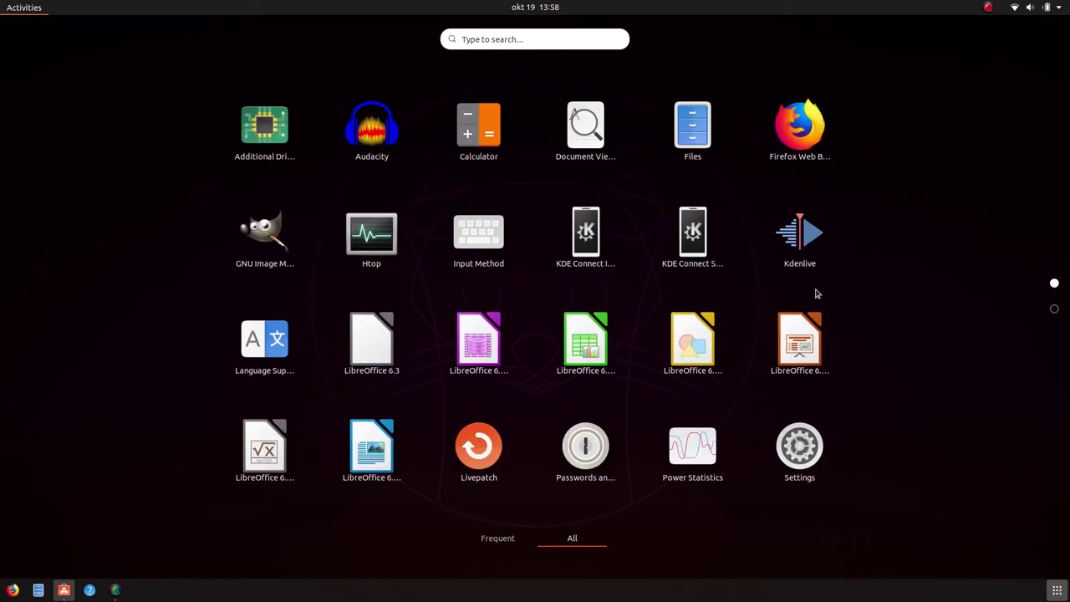
{"action": "scroll", "coordinate": [817, 293], "scroll_direction": "down", "scroll_amount": 1}
{"action": "scroll", "coordinate": [817, 294], "scroll_direction": "up", "scroll_amount": 1}
{"action": "key", "text": "Escape"}
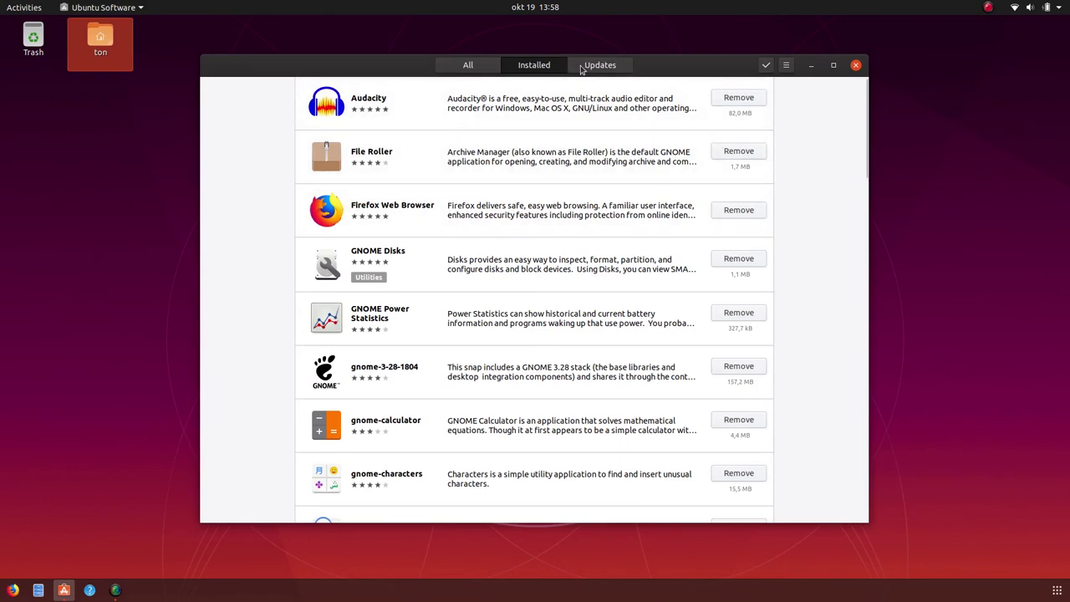
Step: View the catalogue's complete, installed and updates sections, ending on the overview of all software
{"action": "left_click", "coordinate": [471, 66]}
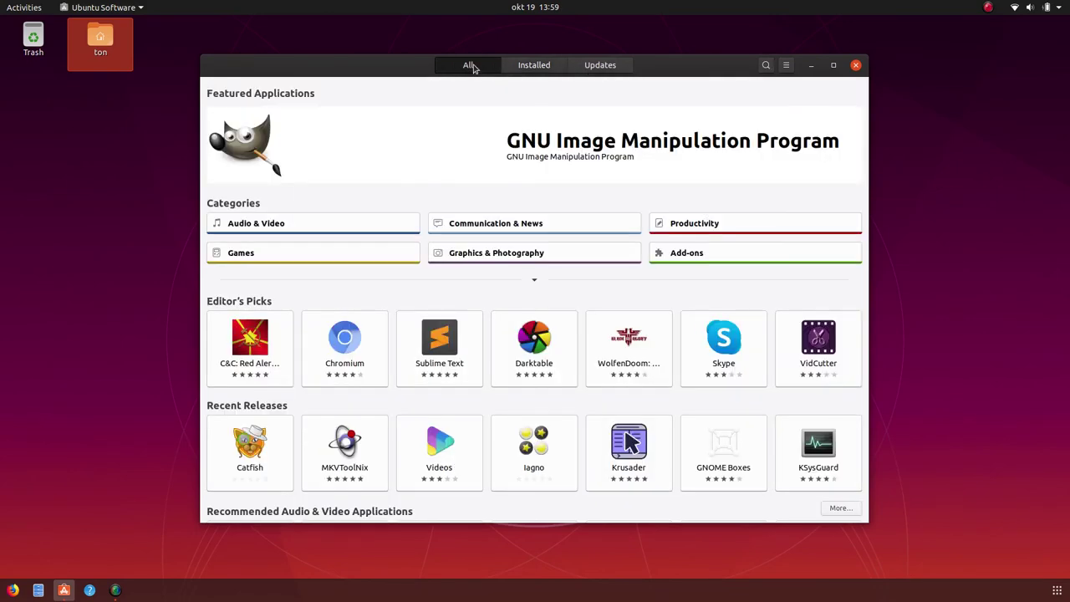
{"action": "left_click", "coordinate": [536, 67]}
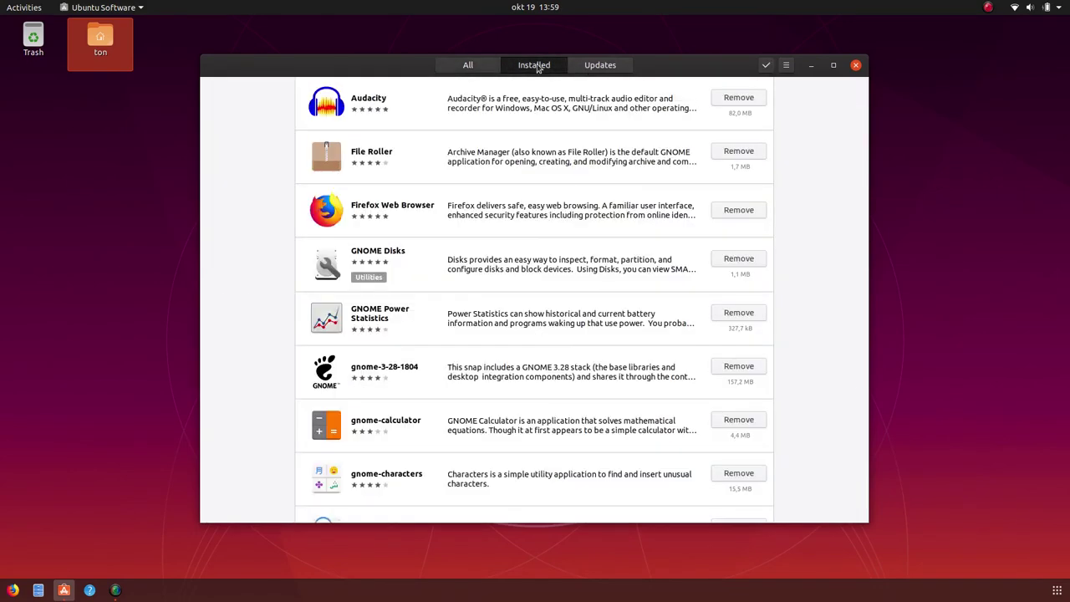
{"action": "left_click", "coordinate": [609, 70]}
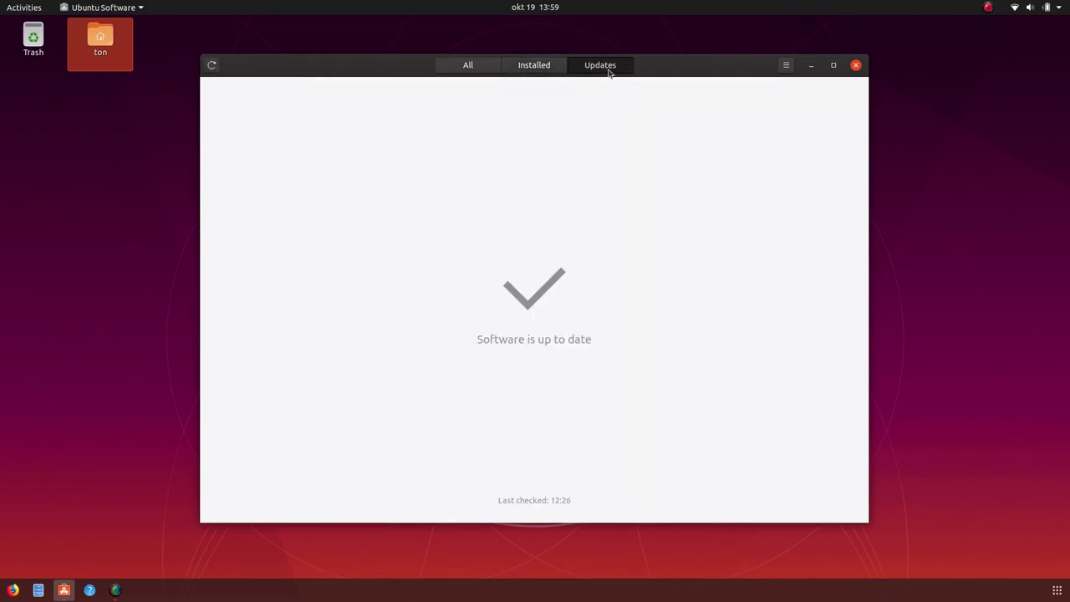
{"action": "left_click", "coordinate": [553, 66]}
{"action": "left_click", "coordinate": [481, 72]}
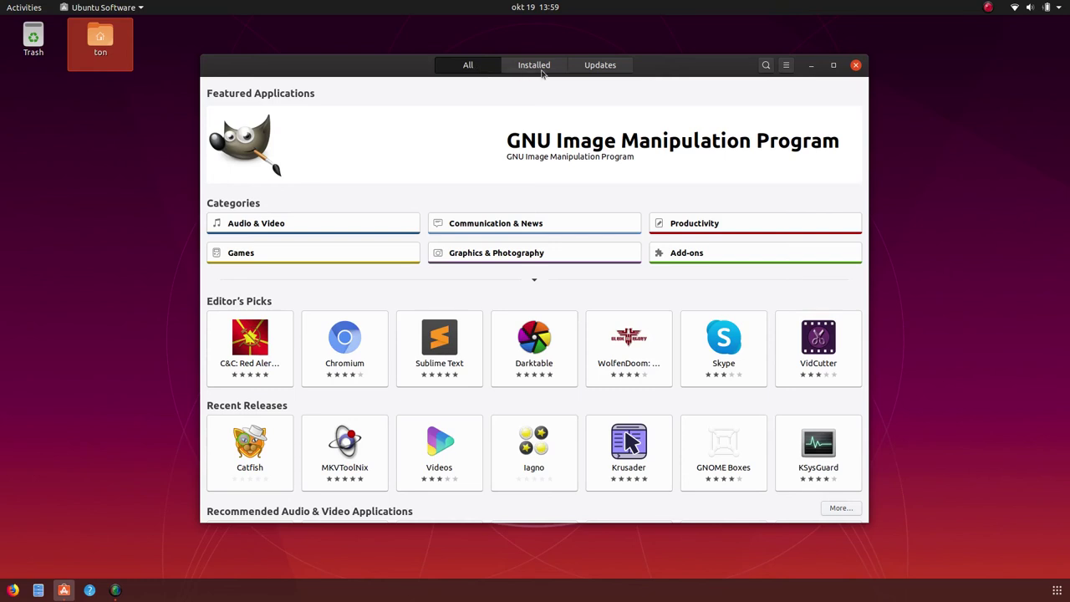
Step: Search the software catalogue for gnome-tweak and look over the details of GNOME Tweaks
{"action": "left_click", "coordinate": [766, 66]}
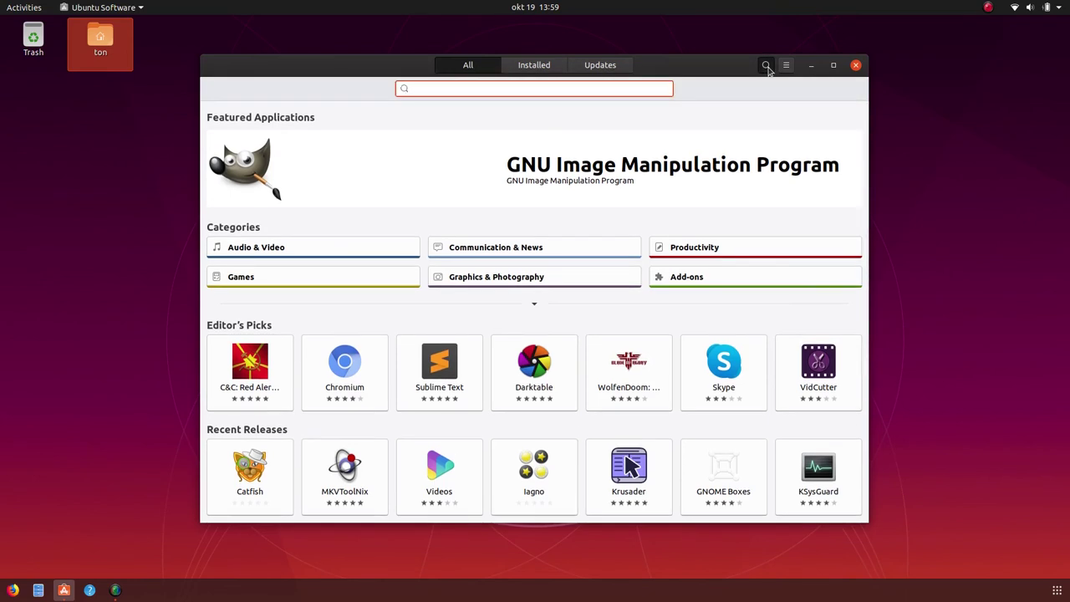
{"action": "type", "text": "gnm"}
{"action": "key", "text": "BackSpace"}
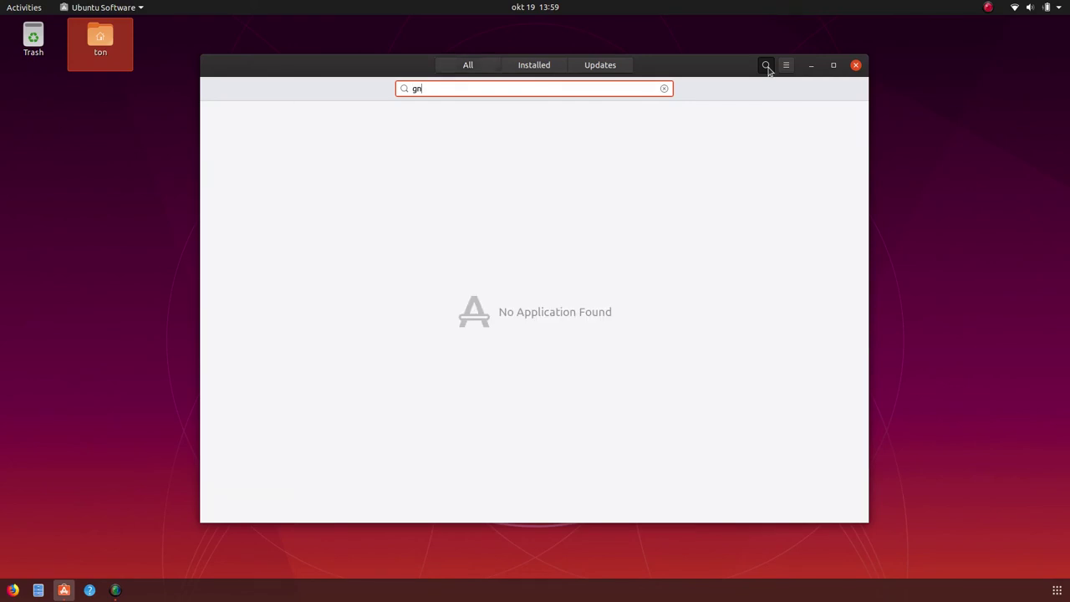
{"action": "type", "text": "ome"}
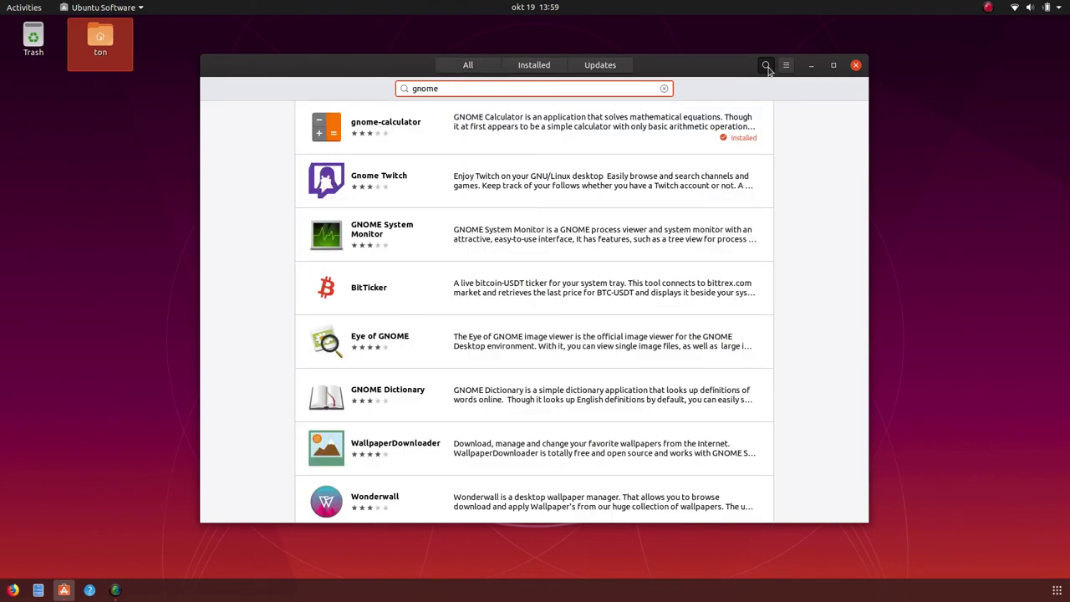
{"action": "type", "text": "-tweak"}
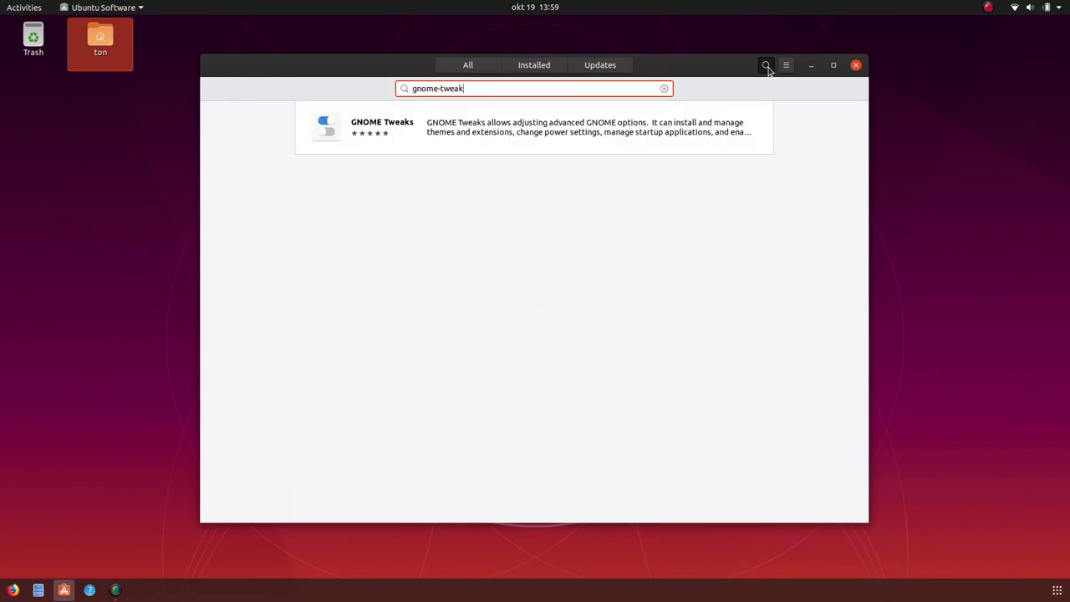
{"action": "left_click", "coordinate": [660, 144]}
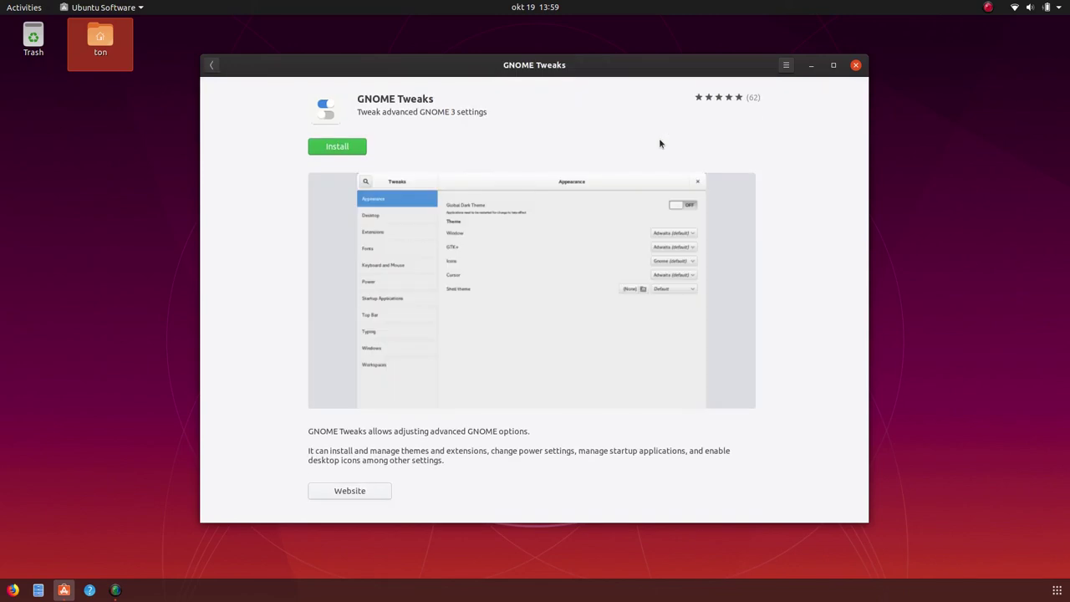
{"action": "scroll", "coordinate": [554, 441], "scroll_direction": "down", "scroll_amount": 5}
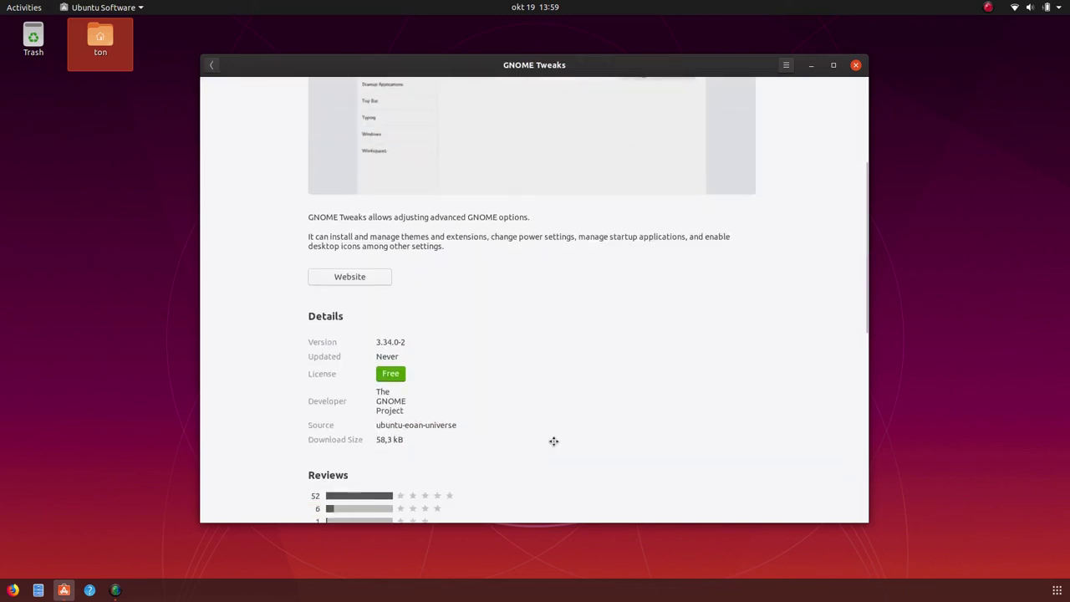
{"action": "scroll", "coordinate": [554, 441], "scroll_direction": "up", "scroll_amount": 5}
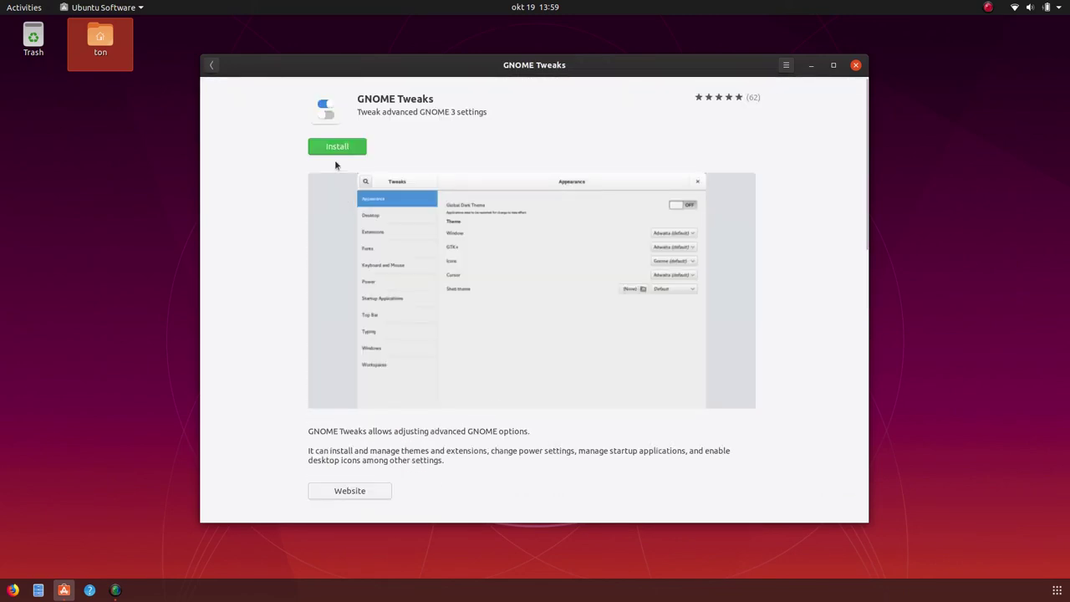
Step: Install GNOME Tweaks, authorising the installation with the account password, and close the software catalogue
{"action": "left_click", "coordinate": [340, 152]}
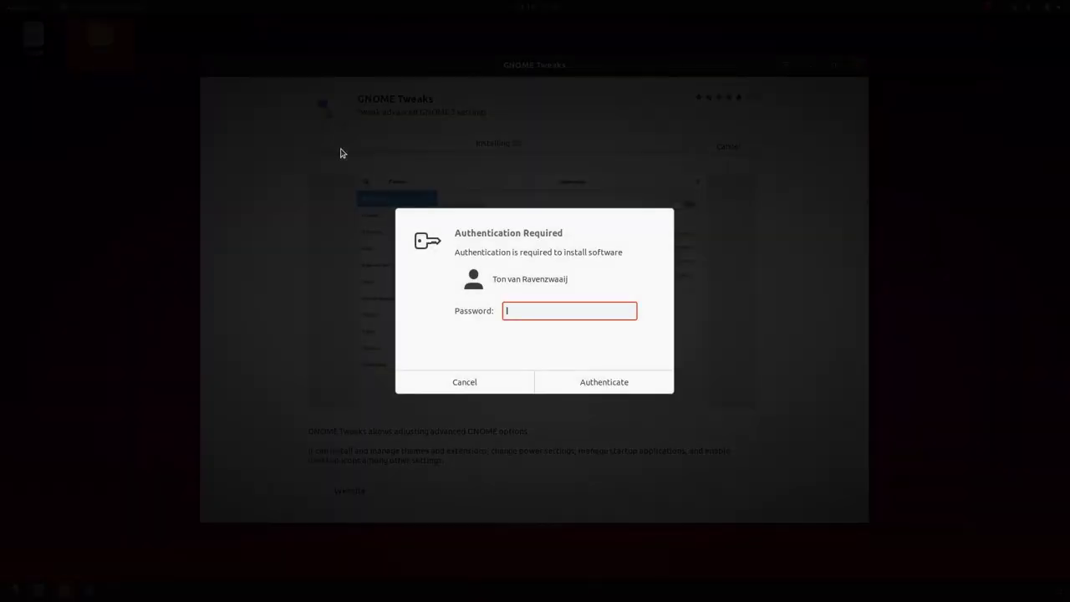
{"action": "type", "text": "*********"}
{"action": "key", "text": "Return"}
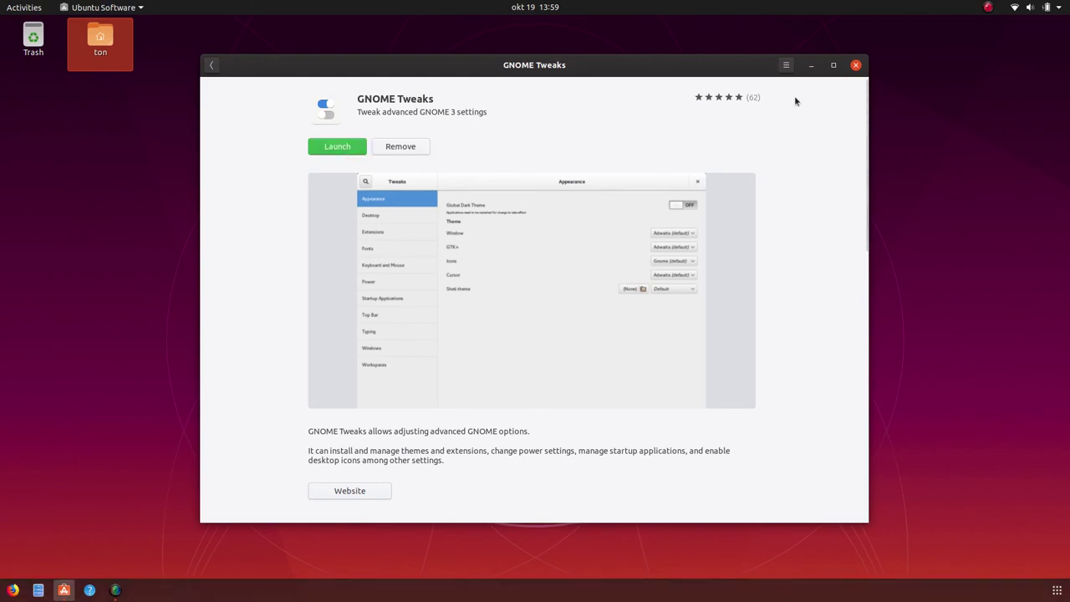
{"action": "left_click", "coordinate": [856, 65]}
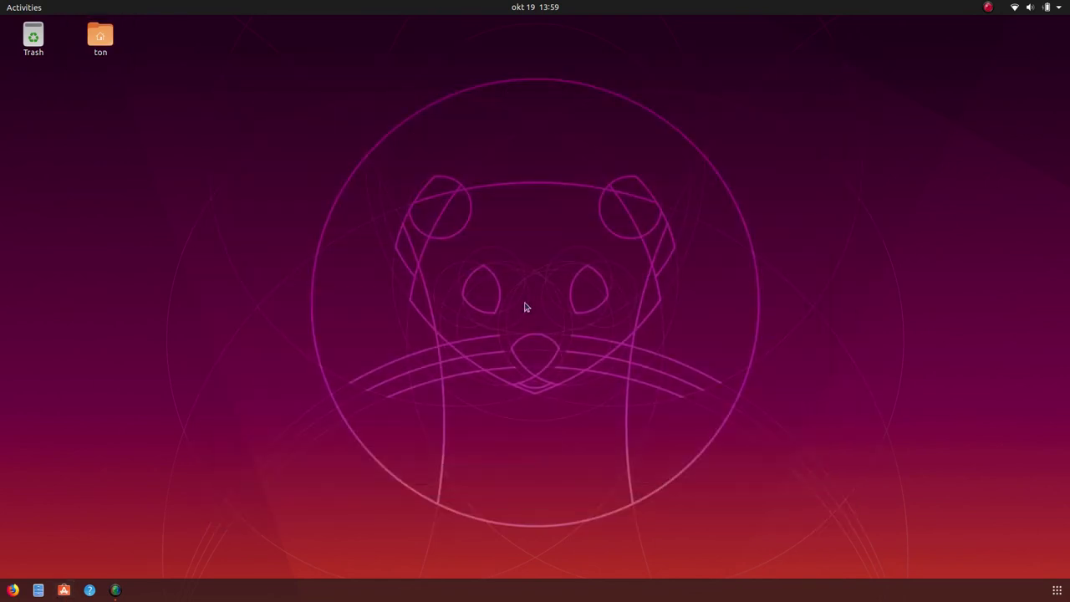
Step: Open a terminal and install the packages arc-theme and papirus-icon-theme with apt
{"action": "key", "text": "ctrl+alt+t"}
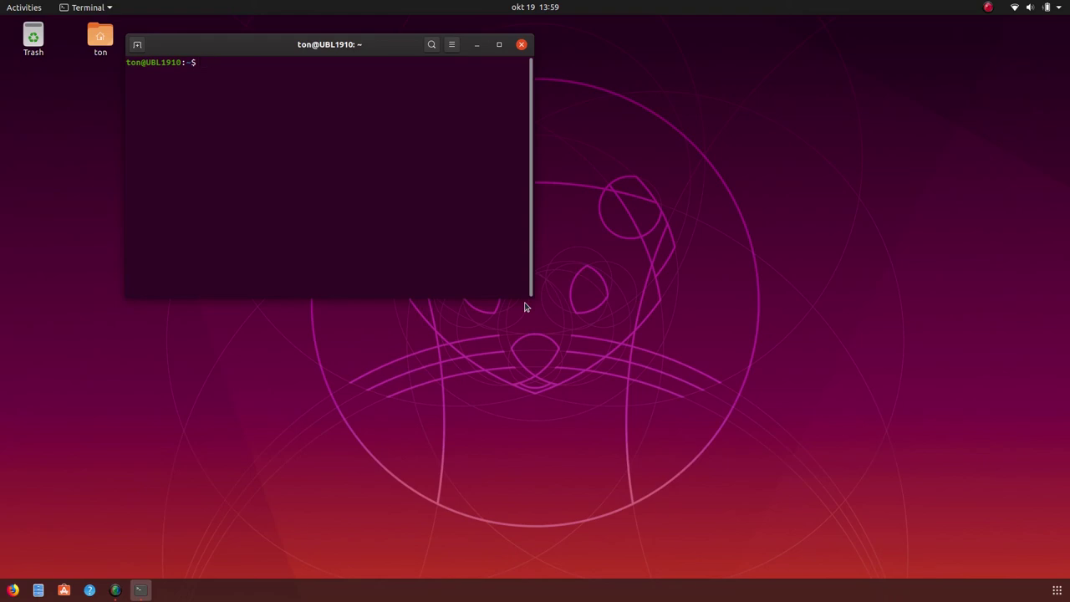
{"action": "type", "text": "sudo apt install arc"}
{"action": "key", "text": "Tab"}
{"action": "key", "text": "Tab"}
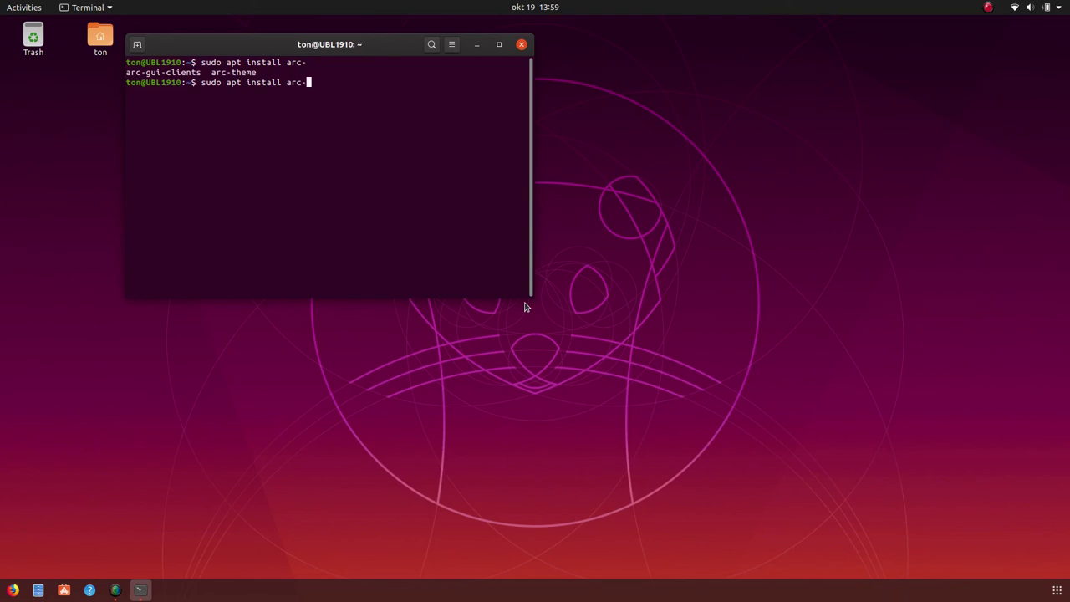
{"action": "type", "text": "theme papirus"}
{"action": "key", "text": "BackSpace"}
{"action": "type", "text": "-"}
{"action": "key", "text": "Tab"}
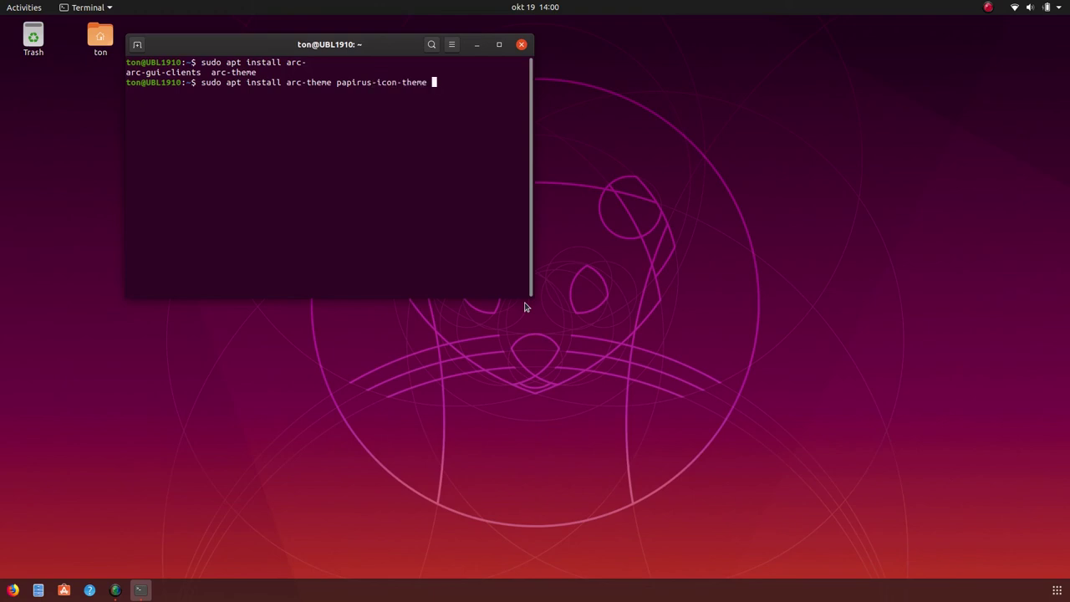
{"action": "key", "text": "Return"}
{"action": "key", "text": "Return"}
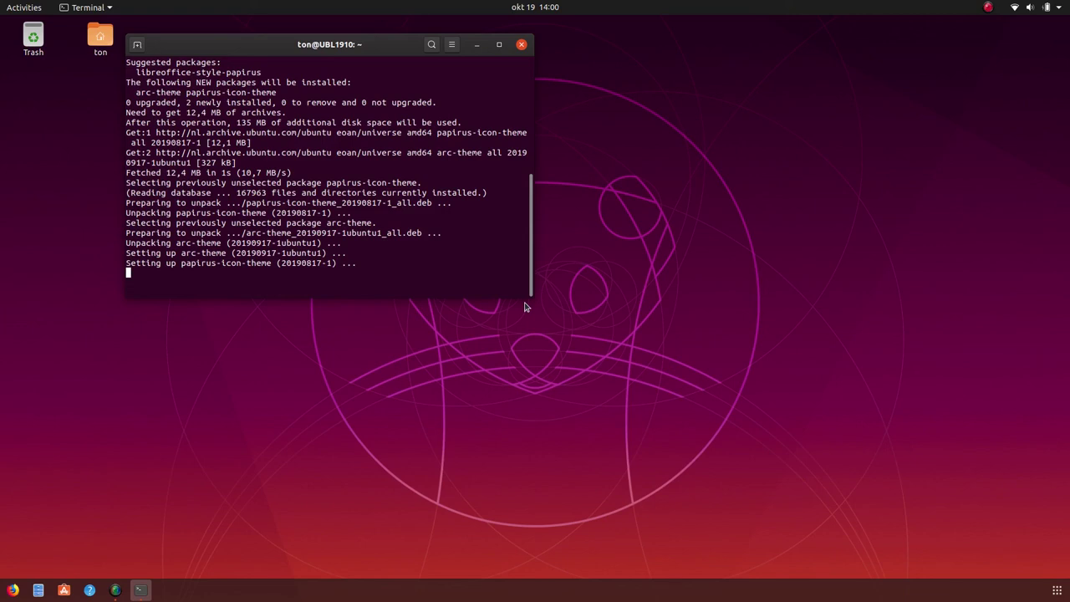
Step: Try to install a package under the name neafetch with apt
{"action": "type", "text": "ex"}
{"action": "key", "text": "BackSpace"}
{"action": "key", "text": "BackSpace"}
{"action": "key", "text": "Up"}
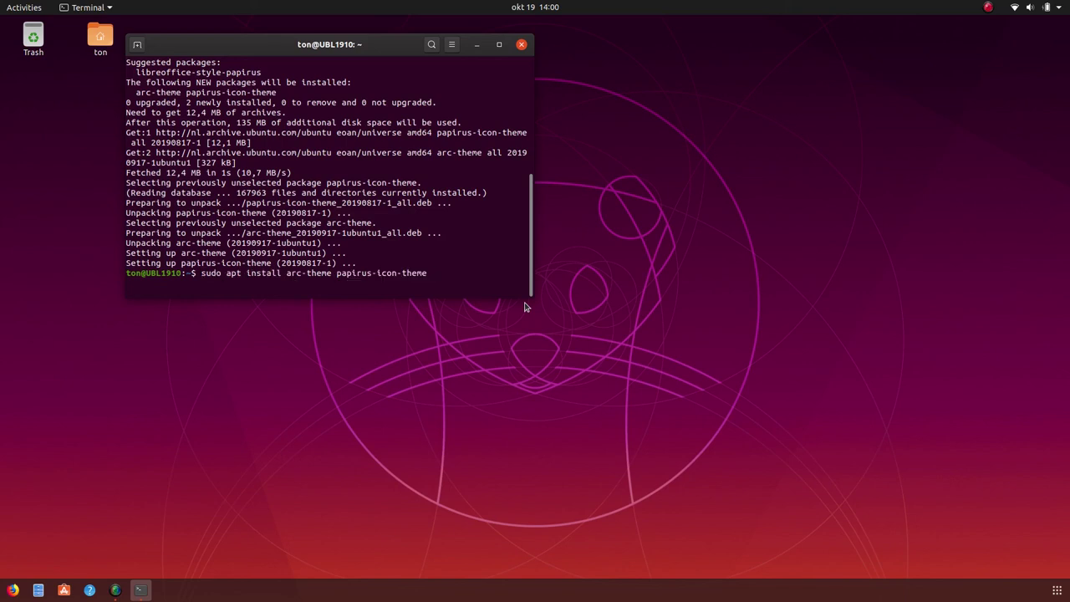
{"action": "key", "text": "BackSpace"}
{"action": "key", "text": "BackSpace"}
{"action": "key", "text": "BackSpace"}
{"action": "key", "text": "BackSpace"}
{"action": "key", "text": "BackSpace"}
{"action": "key", "text": "BackSpace"}
{"action": "key", "text": "BackSpace"}
{"action": "key", "text": "BackSpace"}
{"action": "key", "text": "BackSpace"}
{"action": "key", "text": "BackSpace"}
{"action": "key", "text": "BackSpace"}
{"action": "key", "text": "BackSpace"}
{"action": "key", "text": "BackSpace"}
{"action": "key", "text": "BackSpace"}
{"action": "key", "text": "BackSpace"}
{"action": "key", "text": "BackSpace"}
{"action": "key", "text": "BackSpace"}
{"action": "key", "text": "BackSpace"}
{"action": "key", "text": "BackSpace"}
{"action": "key", "text": "BackSpace"}
{"action": "key", "text": "BackSpace"}
{"action": "key", "text": "BackSpace"}
{"action": "key", "text": "BackSpace"}
{"action": "key", "text": "BackSpace"}
{"action": "key", "text": "BackSpace"}
{"action": "key", "text": "BackSpace"}
{"action": "key", "text": "BackSpace"}
{"action": "key", "text": "BackSpace"}
{"action": "type", "text": "nea"}
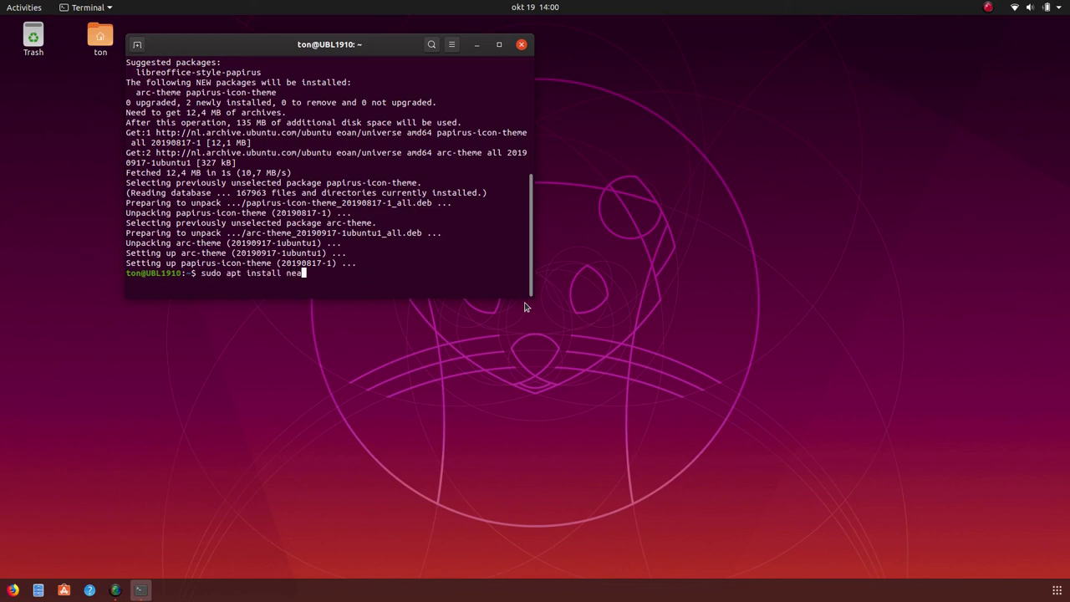
{"action": "type", "text": "fetch"}
{"action": "key", "text": "Return"}
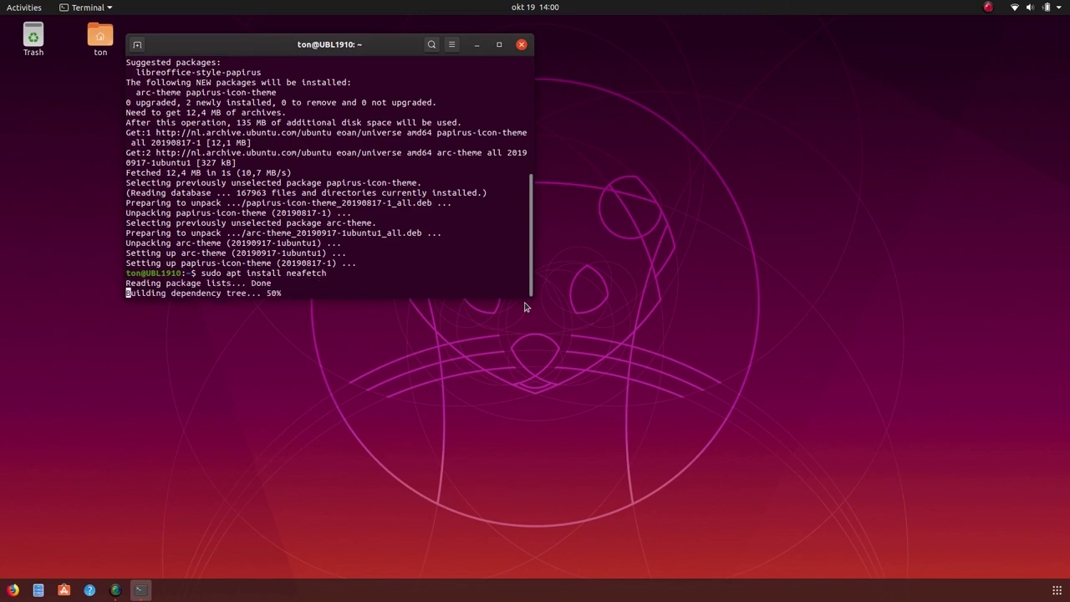
Step: Rerun the apt installation with the package name corrected to neofetch and accept the additional packages
{"action": "key", "text": "Up"}
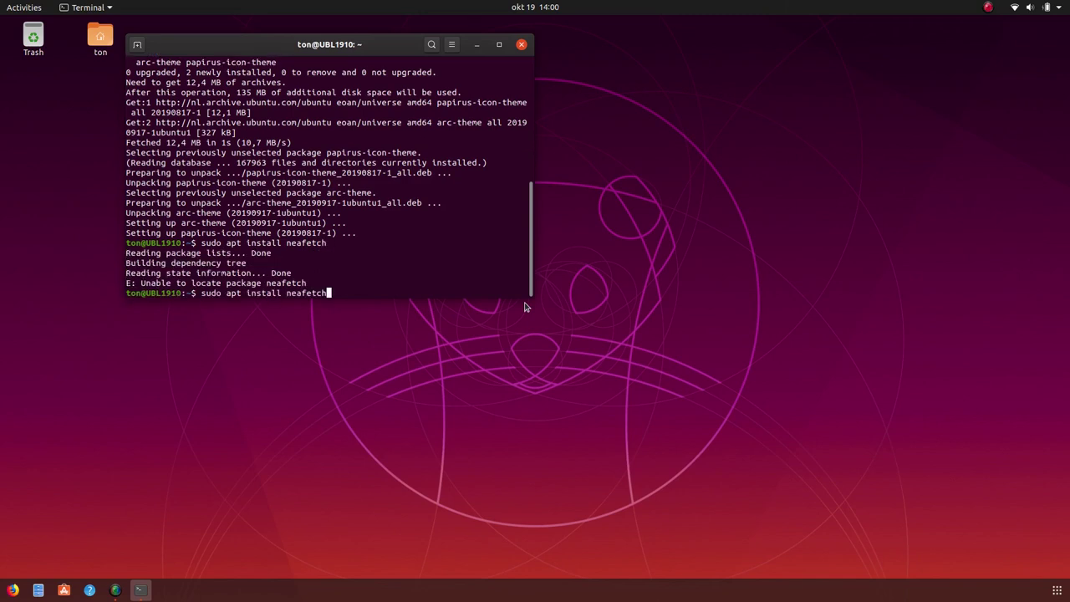
{"action": "key", "text": "Left"}
{"action": "key", "text": "Left"}
{"action": "key", "text": "Left"}
{"action": "key", "text": "Left"}
{"action": "key", "text": "Left"}
{"action": "key", "text": "BackSpace"}
{"action": "type", "text": "o"}
{"action": "key", "text": "Return"}
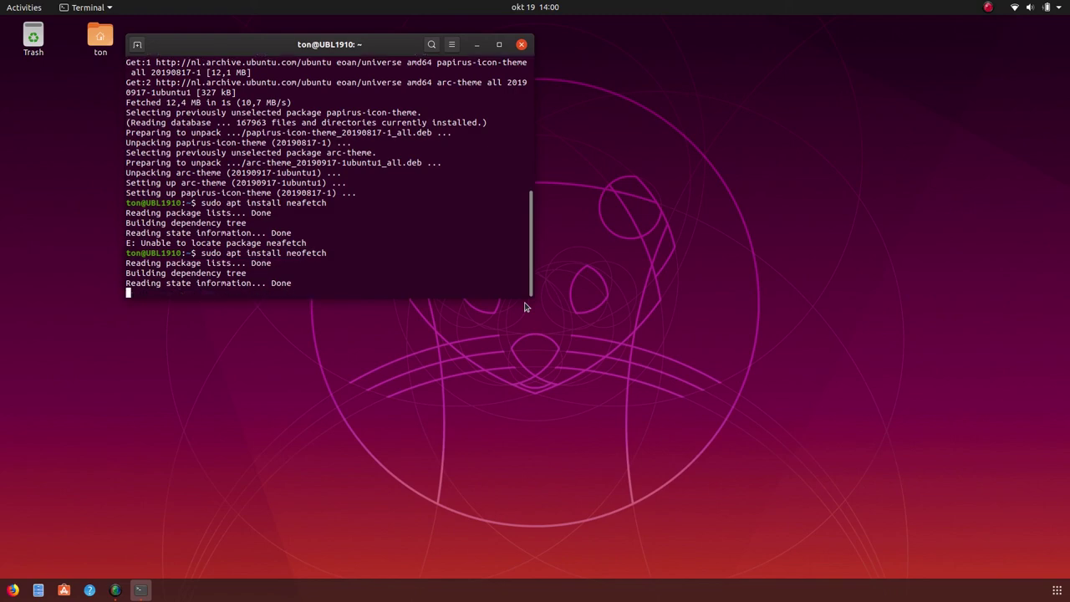
{"action": "key", "text": "Return"}
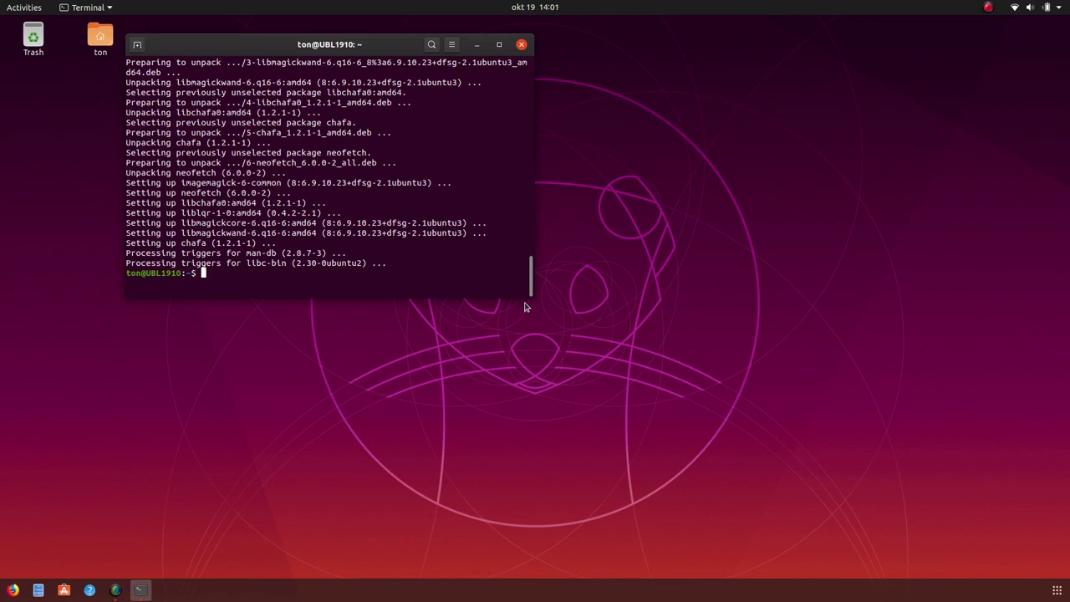
Step: Edit .bashrc in nano, adding the line neofetch at the end of the file, and save it under the same name
{"action": "type", "text": "nano .bashrc"}
{"action": "key", "text": "Return"}
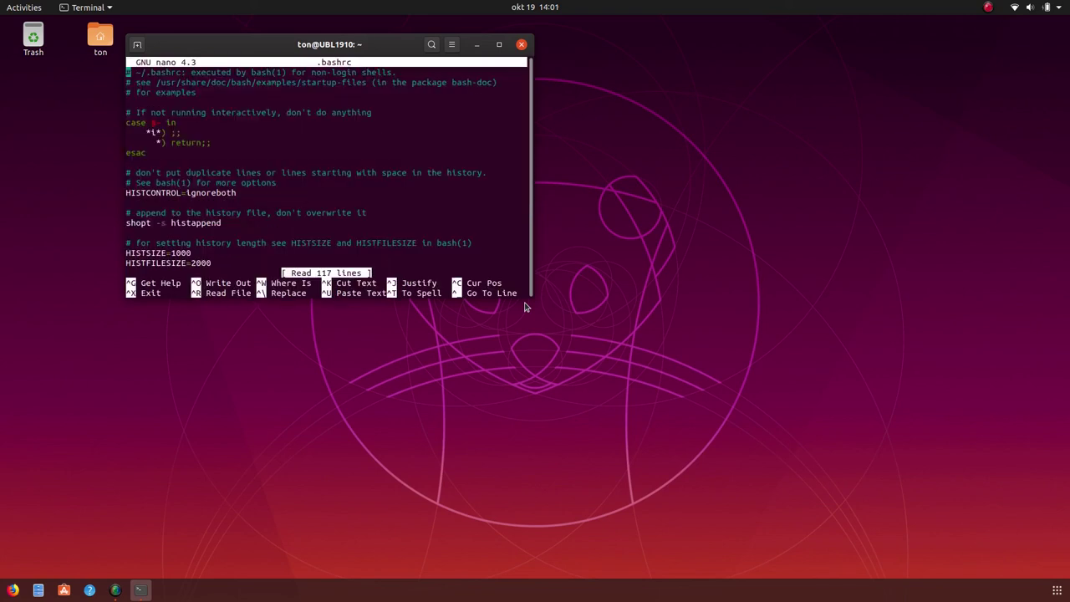
{"action": "key", "text": "Down"}
{"action": "key", "text": "Down"}
{"action": "key", "text": "Down"}
{"action": "key", "text": "Down"}
{"action": "key", "text": "Down"}
{"action": "key", "text": "Down"}
{"action": "key", "text": "Down"}
{"action": "key", "text": "Down"}
{"action": "key", "text": "Down"}
{"action": "key", "text": "Down"}
{"action": "key", "text": "Down"}
{"action": "key", "text": "Down"}
{"action": "key", "text": "Down"}
{"action": "key", "text": "Down"}
{"action": "key", "text": "Down"}
{"action": "key", "text": "Down"}
{"action": "key", "text": "Down"}
{"action": "key", "text": "Down"}
{"action": "key", "text": "Down"}
{"action": "key", "text": "Down"}
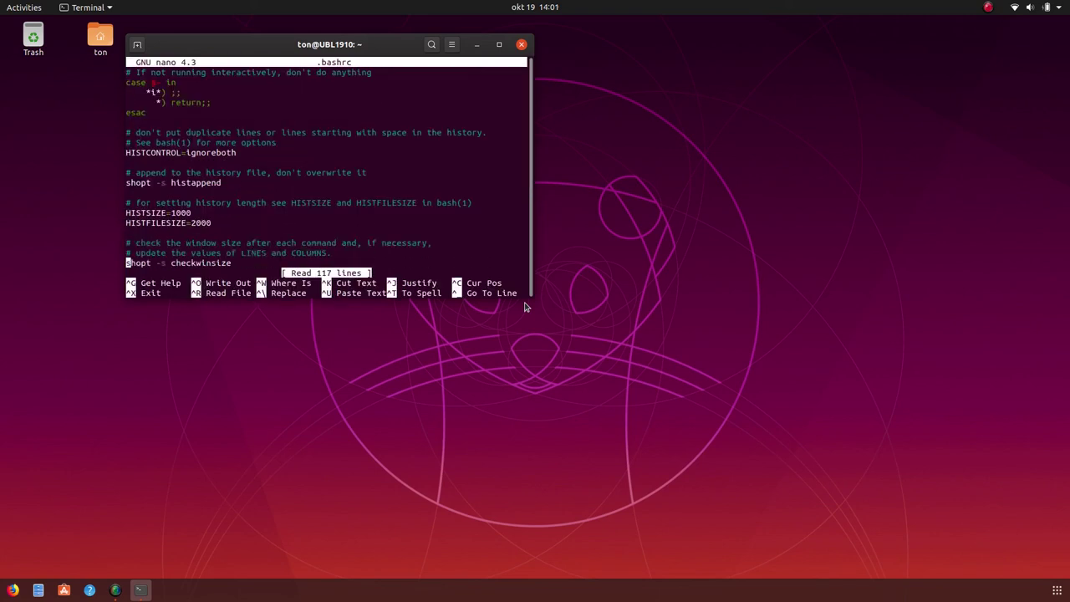
{"action": "key", "text": "Down"}
{"action": "key", "text": "Down"}
{"action": "key", "text": "Down"}
{"action": "key", "text": "Down"}
{"action": "key", "text": "Down"}
{"action": "key", "text": "Down"}
{"action": "key", "text": "Down"}
{"action": "key", "text": "Down"}
{"action": "key", "text": "Down"}
{"action": "key", "text": "Down"}
{"action": "key", "text": "Down"}
{"action": "key", "text": "Down"}
{"action": "key", "text": "Down"}
{"action": "key", "text": "Down"}
{"action": "key", "text": "Down"}
{"action": "key", "text": "Down"}
{"action": "key", "text": "Down"}
{"action": "key", "text": "Down"}
{"action": "key", "text": "Down"}
{"action": "key", "text": "Down"}
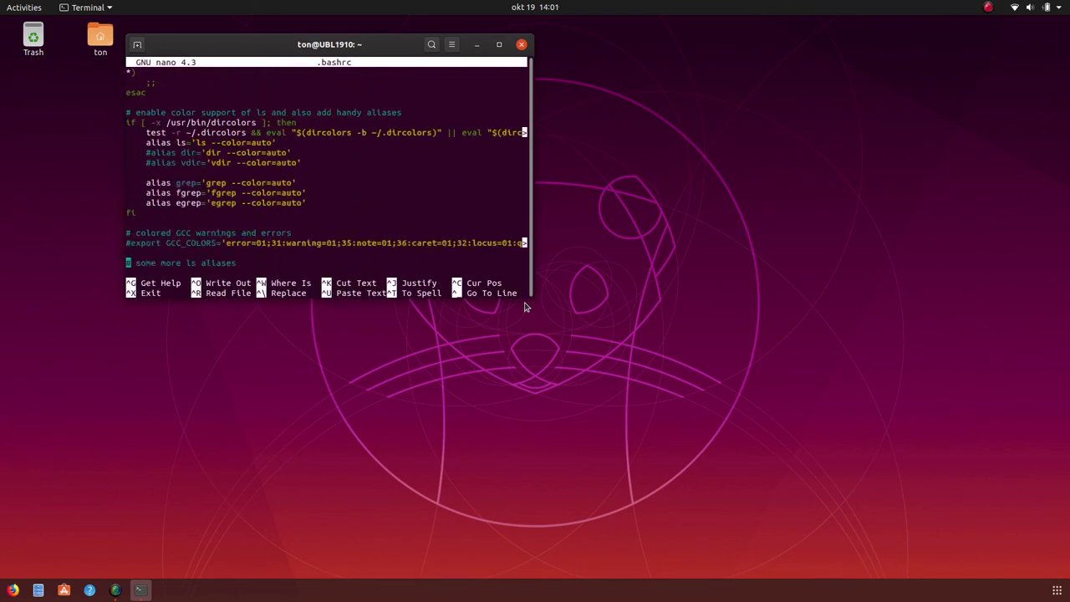
{"action": "key", "text": "Down"}
{"action": "key", "text": "Down"}
{"action": "key", "text": "Down"}
{"action": "key", "text": "Down"}
{"action": "key", "text": "Down"}
{"action": "key", "text": "Down"}
{"action": "key", "text": "Down"}
{"action": "key", "text": "Down"}
{"action": "key", "text": "Down"}
{"action": "key", "text": "Down"}
{"action": "key", "text": "Down"}
{"action": "key", "text": "Down"}
{"action": "key", "text": "Down"}
{"action": "key", "text": "Down"}
{"action": "key", "text": "Down"}
{"action": "key", "text": "Down"}
{"action": "key", "text": "Down"}
{"action": "key", "text": "Down"}
{"action": "key", "text": "Down"}
{"action": "key", "text": "Down"}
{"action": "key", "text": "Return"}
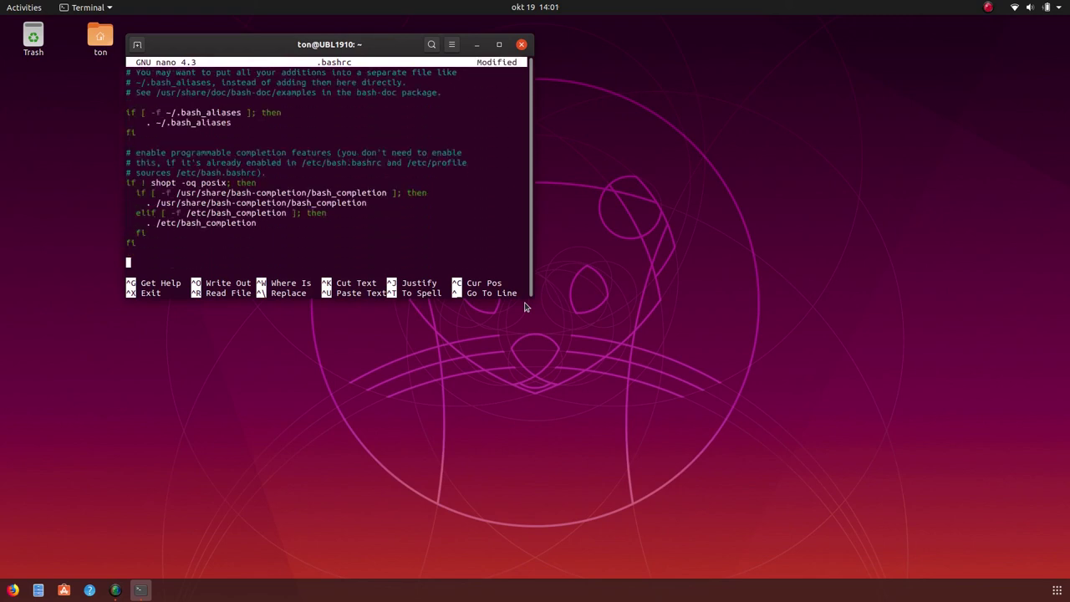
{"action": "type", "text": "neofetch"}
{"action": "key", "text": "ctrl+x"}
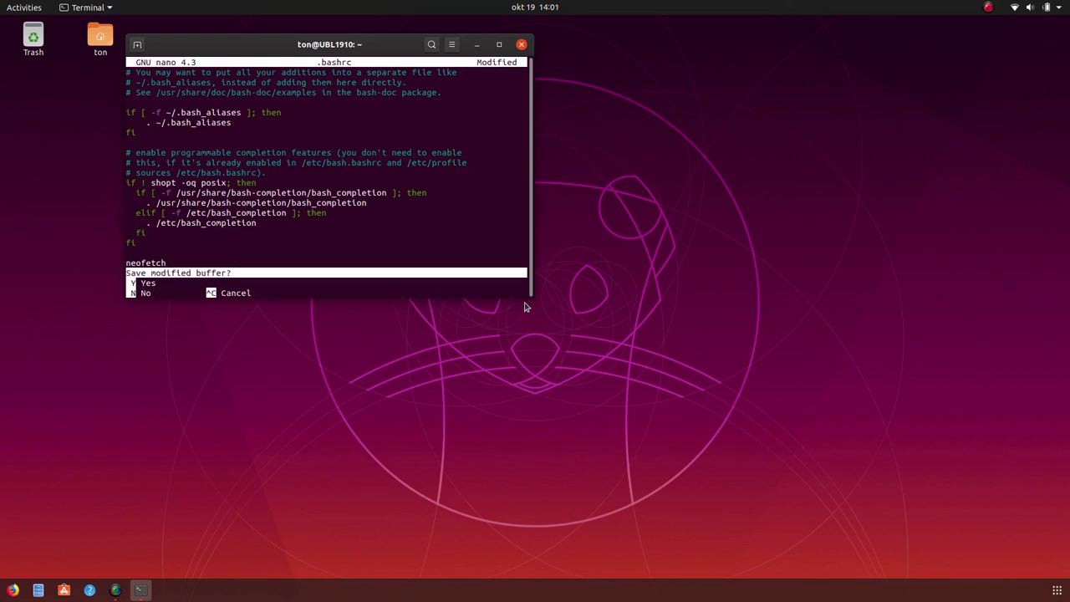
{"action": "key", "text": "y"}
{"action": "key", "text": "Return"}
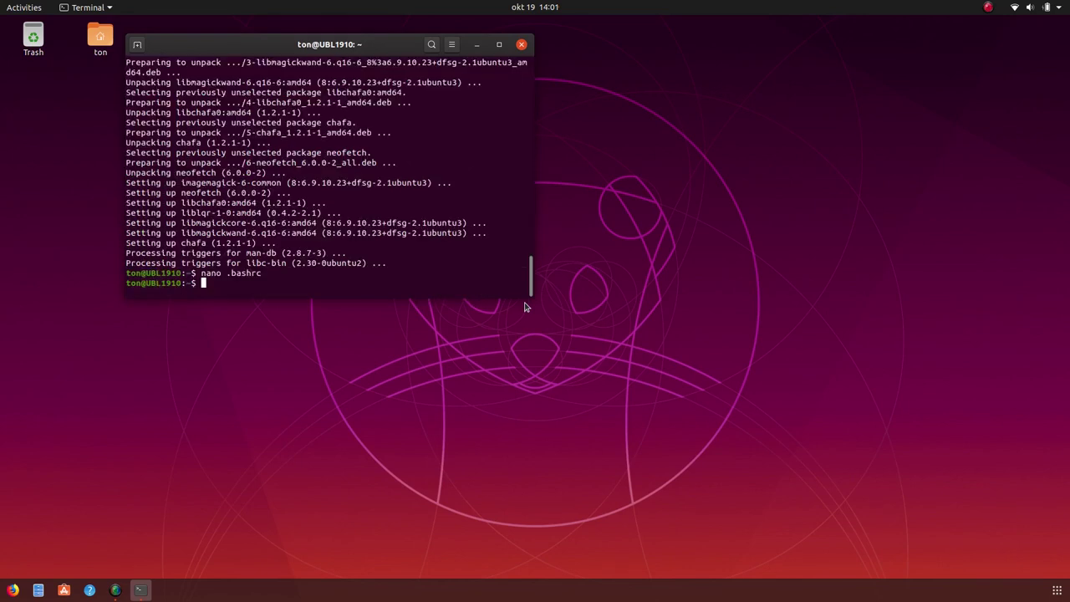
Step: Exit the terminal session, start a fresh terminal to view the neofetch system information, and close it
{"action": "type", "text": "exit"}
{"action": "key", "text": "Return"}
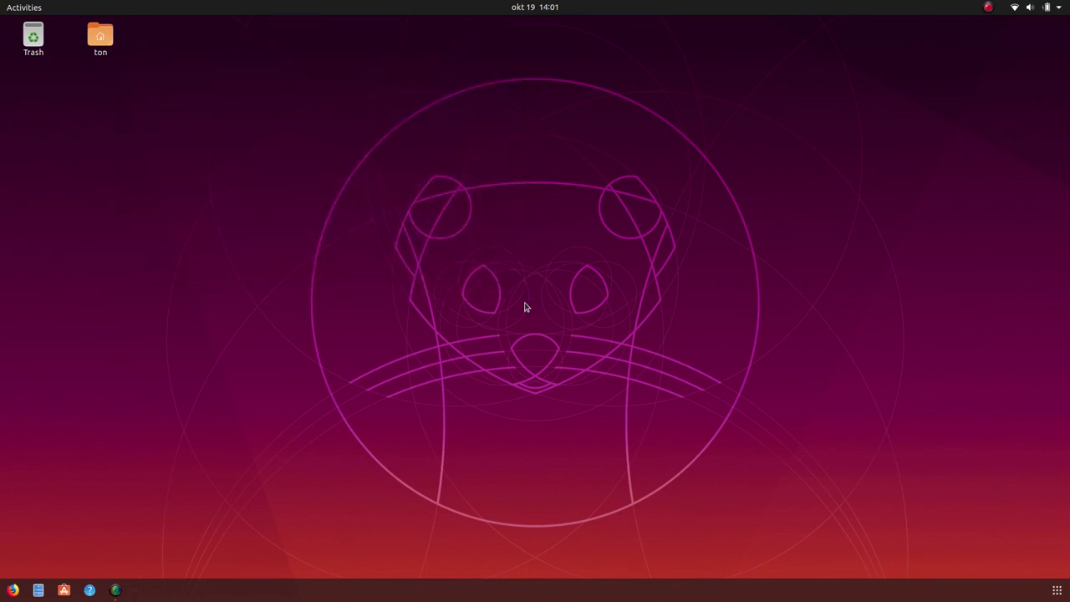
{"action": "key", "text": "ctrl+alt+t"}
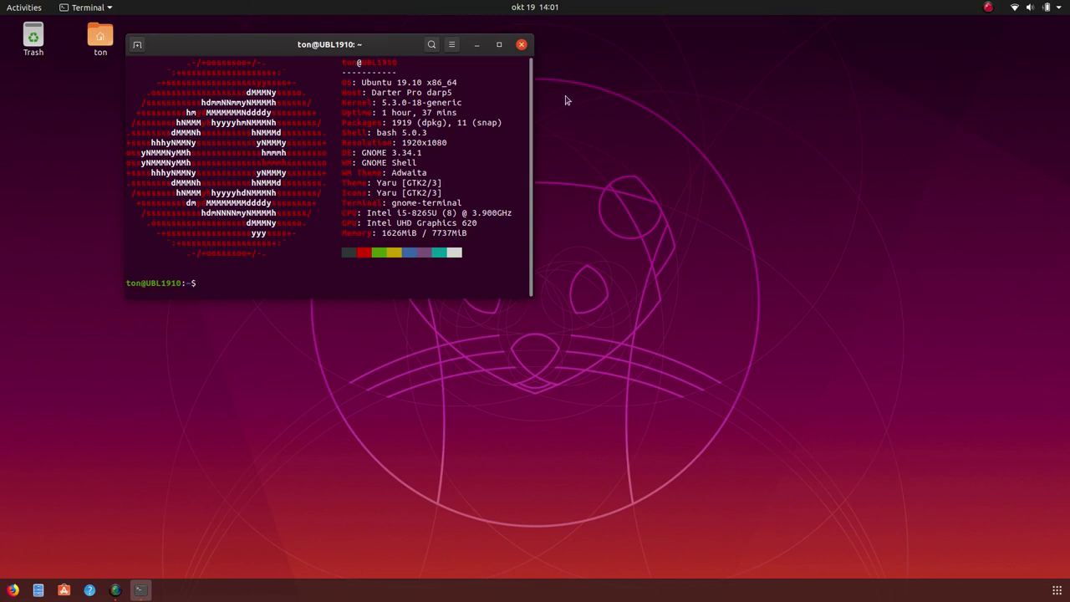
{"action": "left_click", "coordinate": [522, 45]}
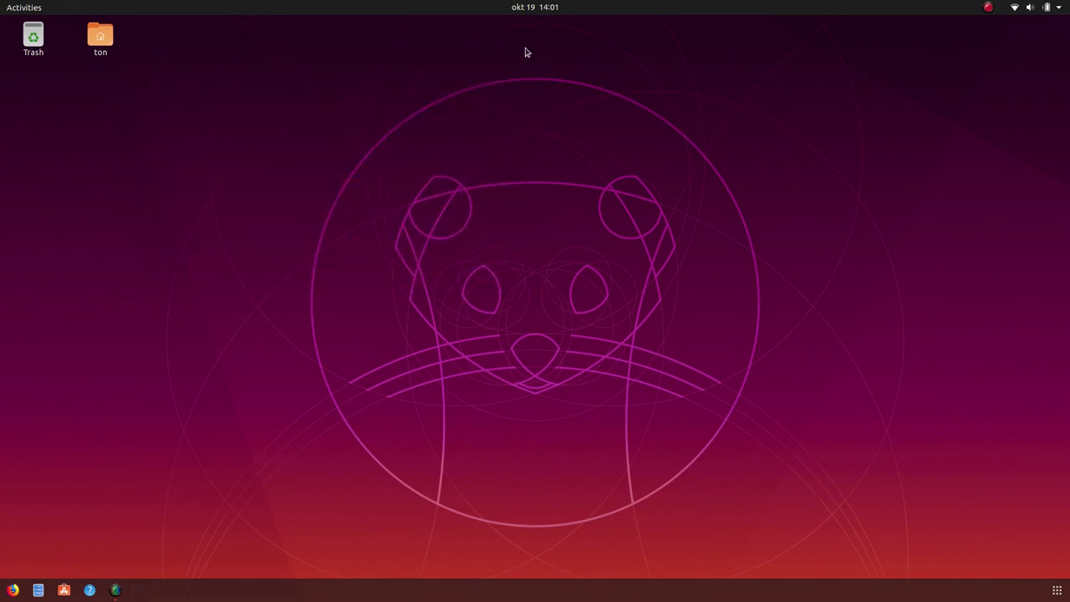
Step: Find and launch htop, view the running processes in a maximised window, and close it
{"action": "key", "text": "super"}
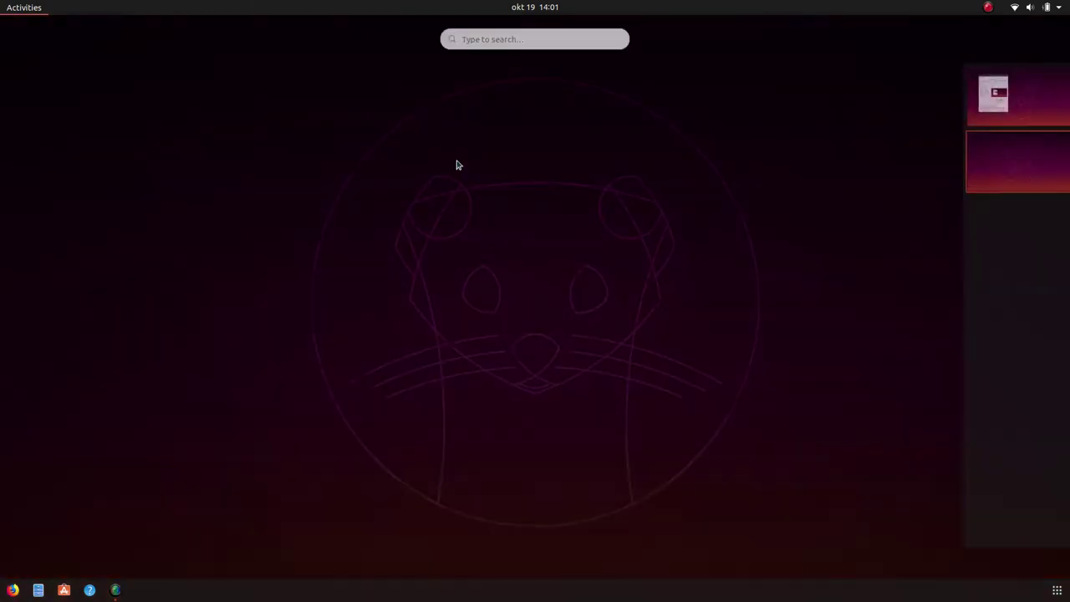
{"action": "type", "text": "htop"}
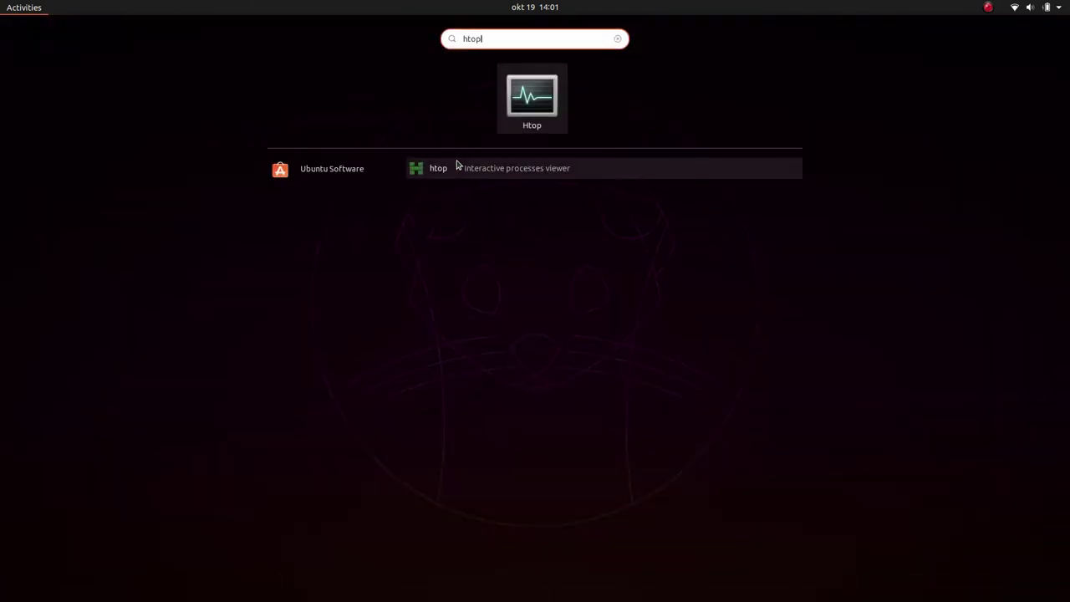
{"action": "key", "text": "Return"}
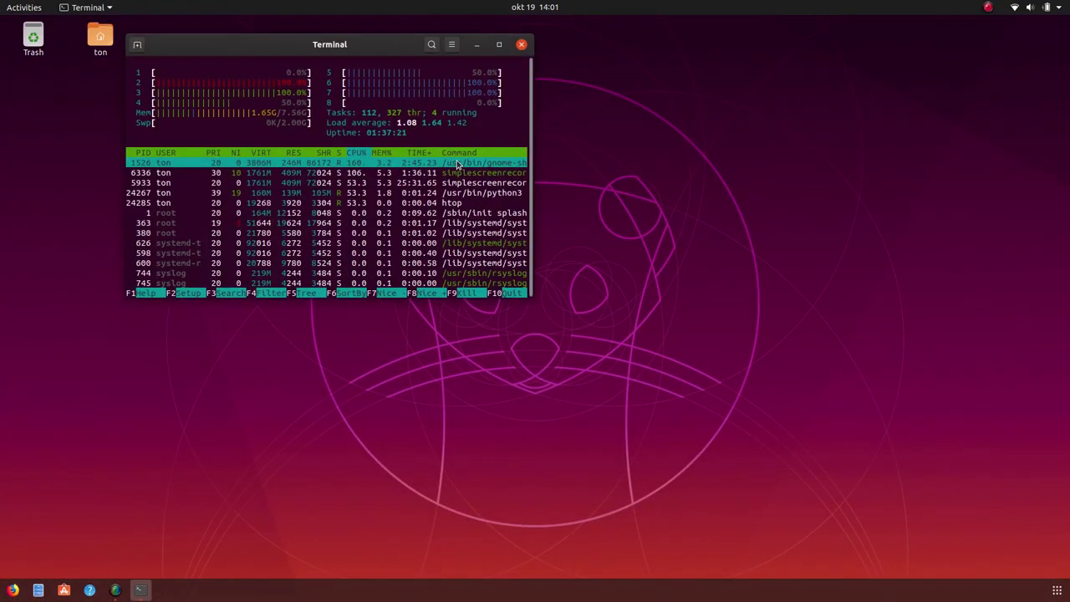
{"action": "double_click", "coordinate": [395, 50]}
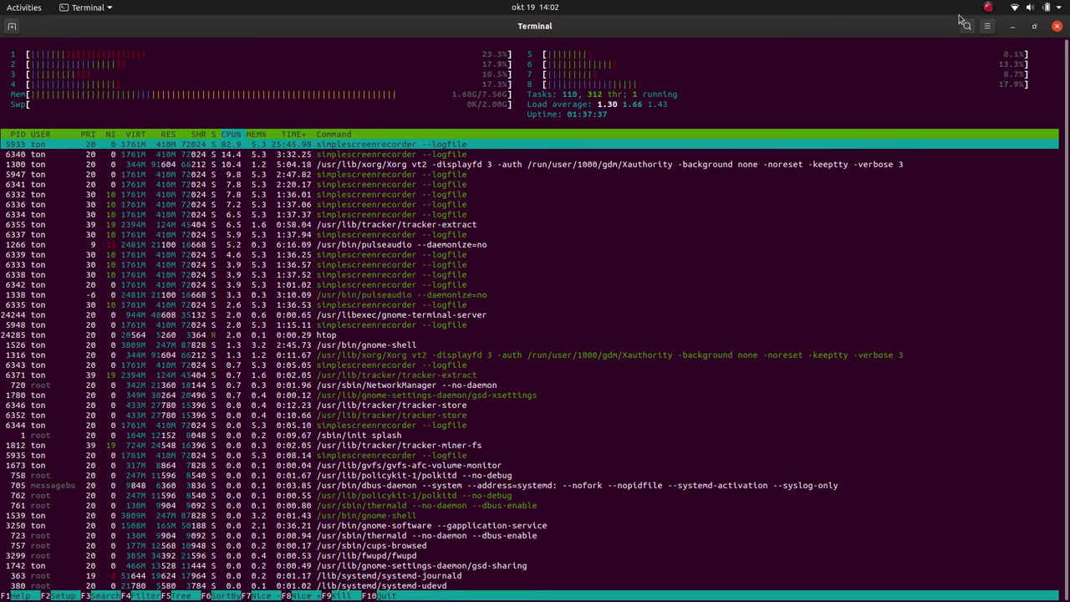
{"action": "left_click", "coordinate": [1057, 27]}
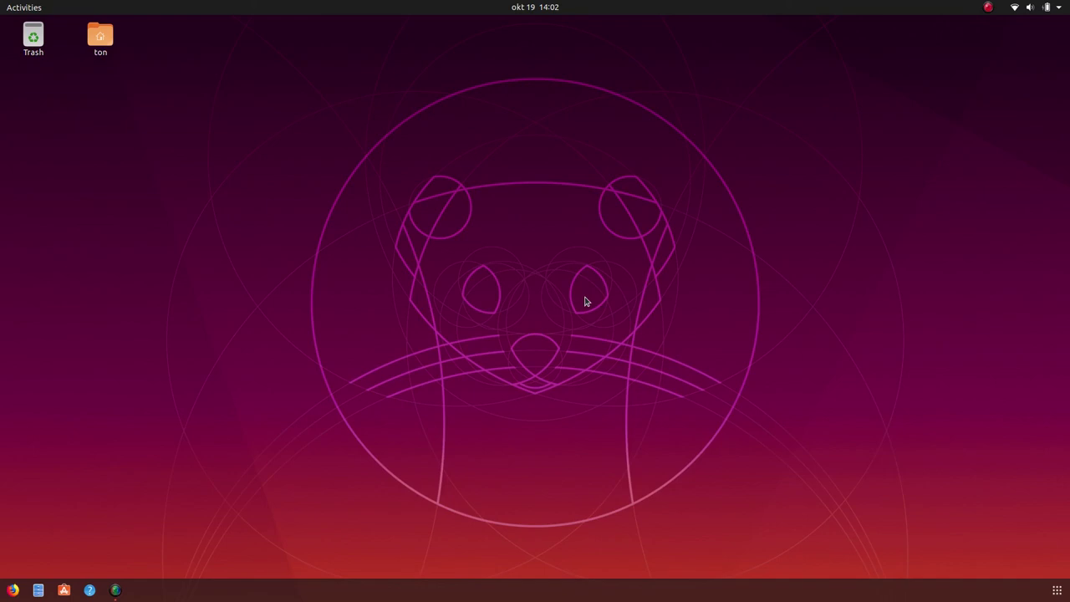
Step: Open GNOME Tweaks and set the applications theme in the appearance settings to Arc-Dark
{"action": "key", "text": "super"}
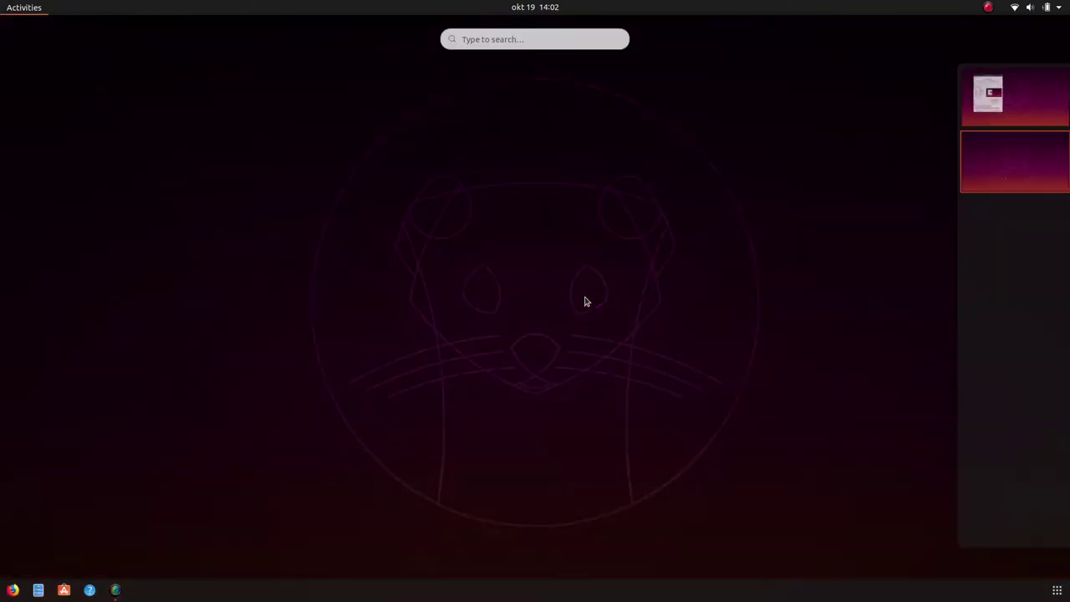
{"action": "type", "text": "tweak"}
{"action": "key", "text": "Return"}
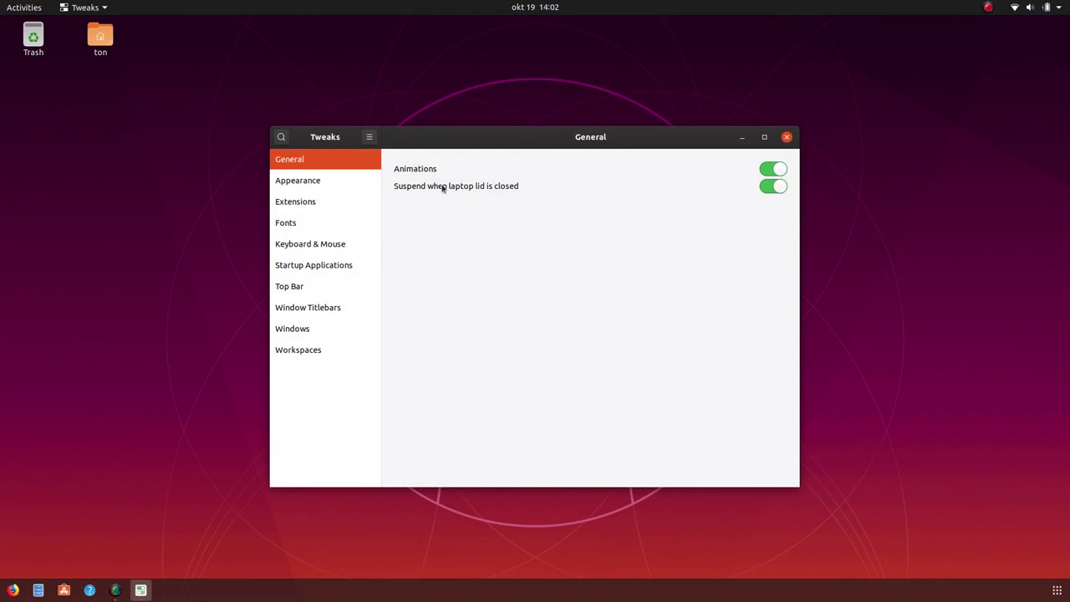
{"action": "left_click", "coordinate": [317, 179]}
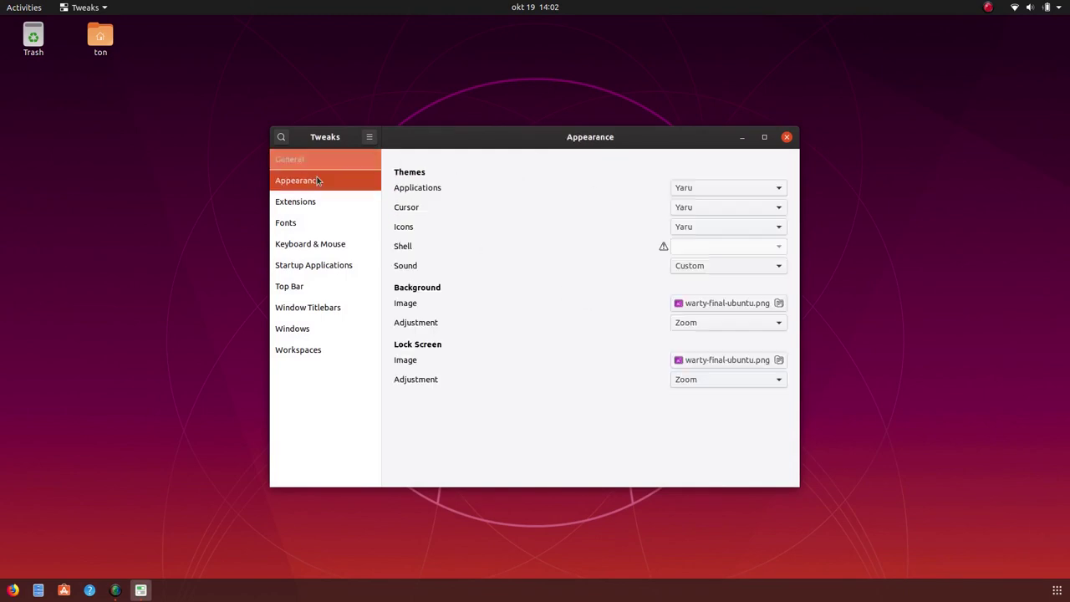
{"action": "left_click", "coordinate": [698, 189]}
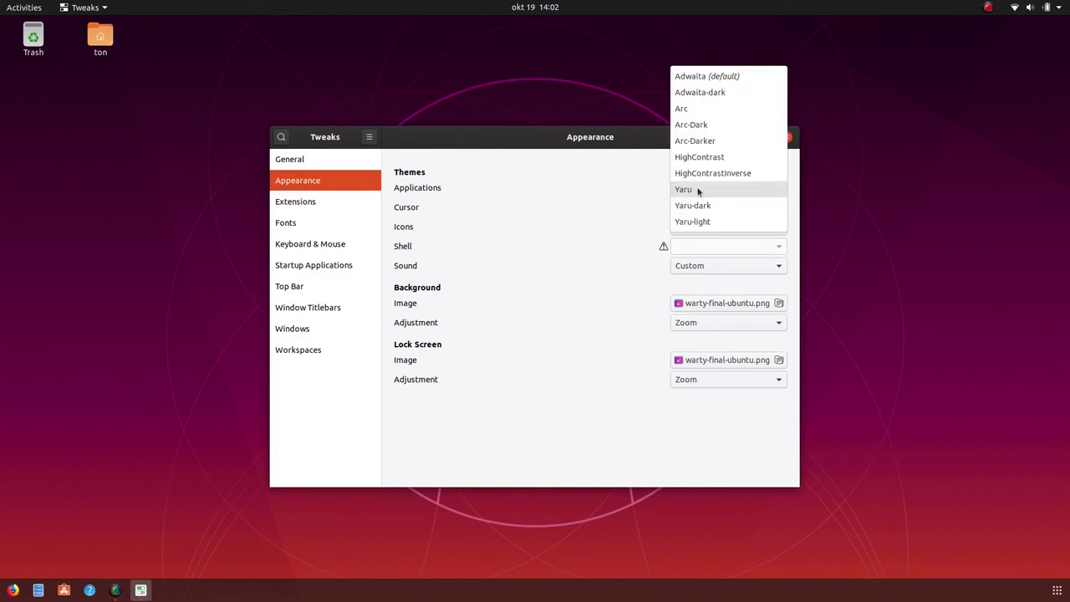
{"action": "left_click", "coordinate": [714, 127]}
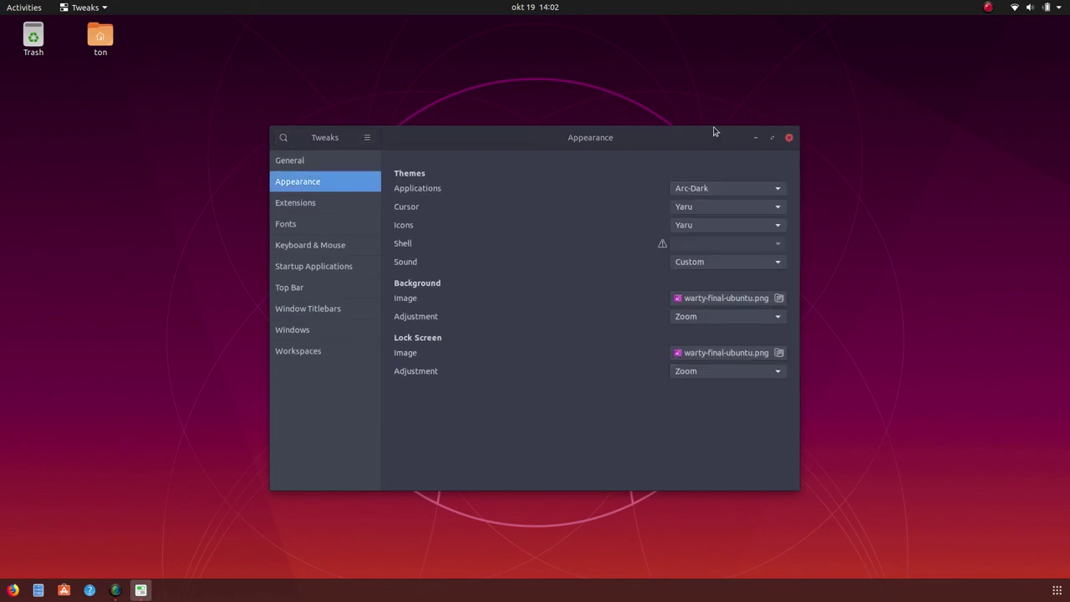
Step: Set the cursor theme to Whiteglass and the icon theme to Papirus-Dark, keeping the sound theme on Custom
{"action": "left_click", "coordinate": [743, 211]}
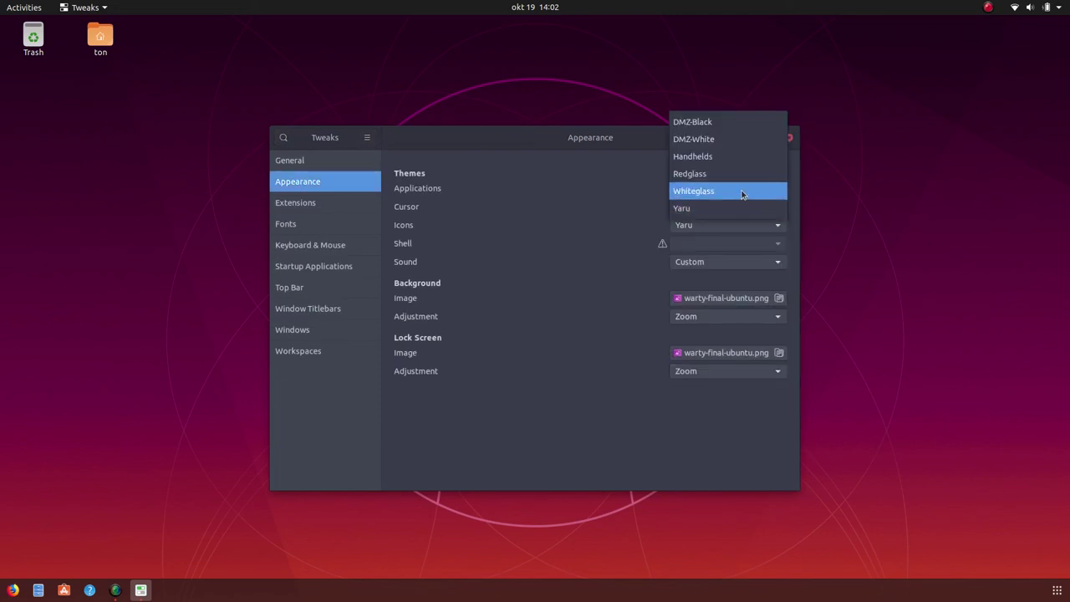
{"action": "left_click", "coordinate": [742, 191]}
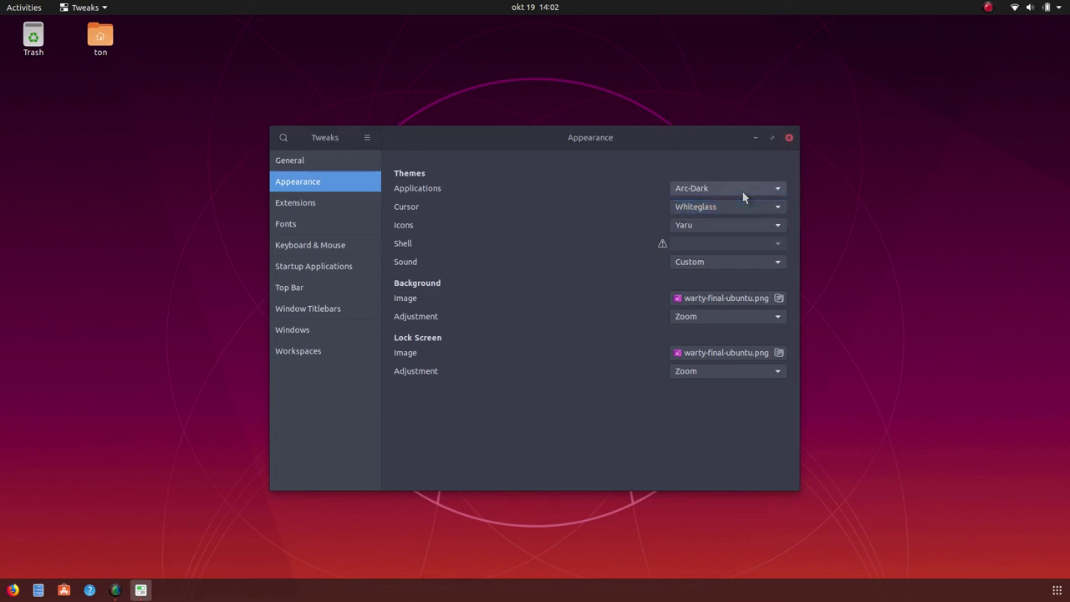
{"action": "left_click", "coordinate": [729, 228]}
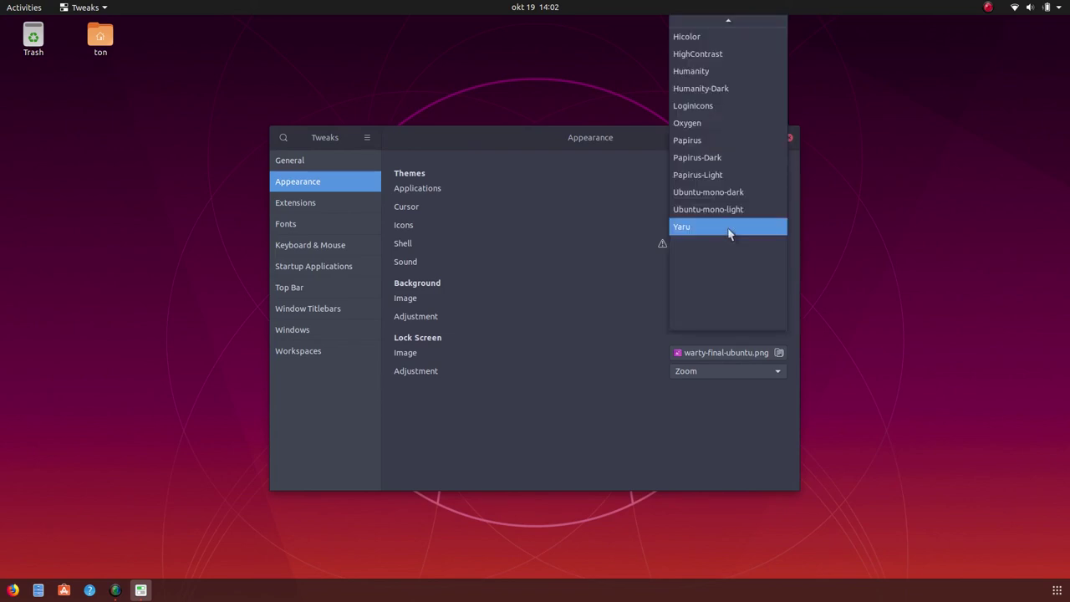
{"action": "left_click", "coordinate": [735, 161]}
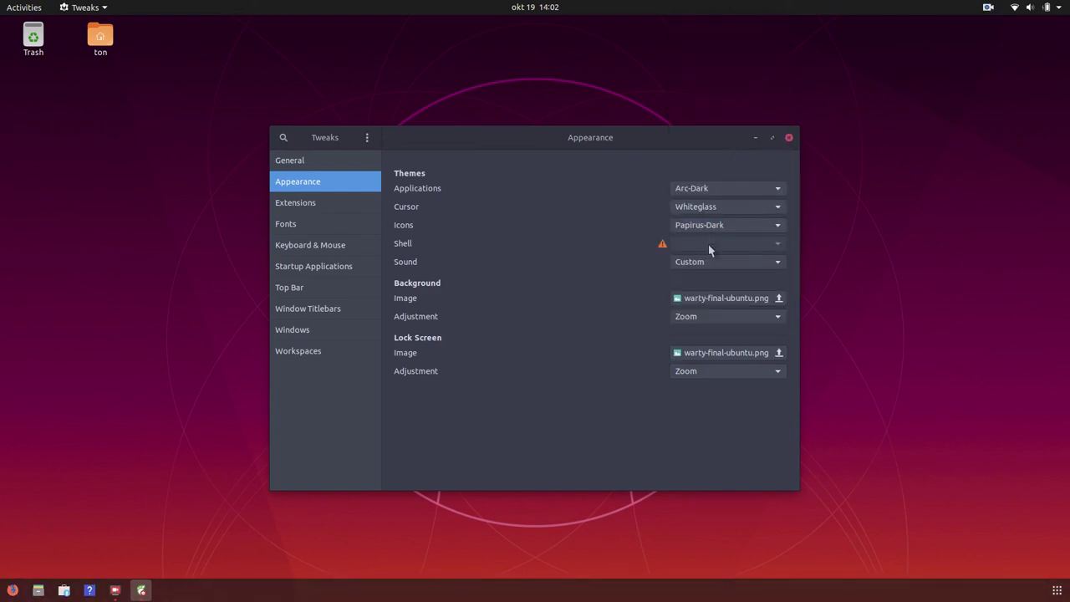
{"action": "left_click", "coordinate": [721, 261]}
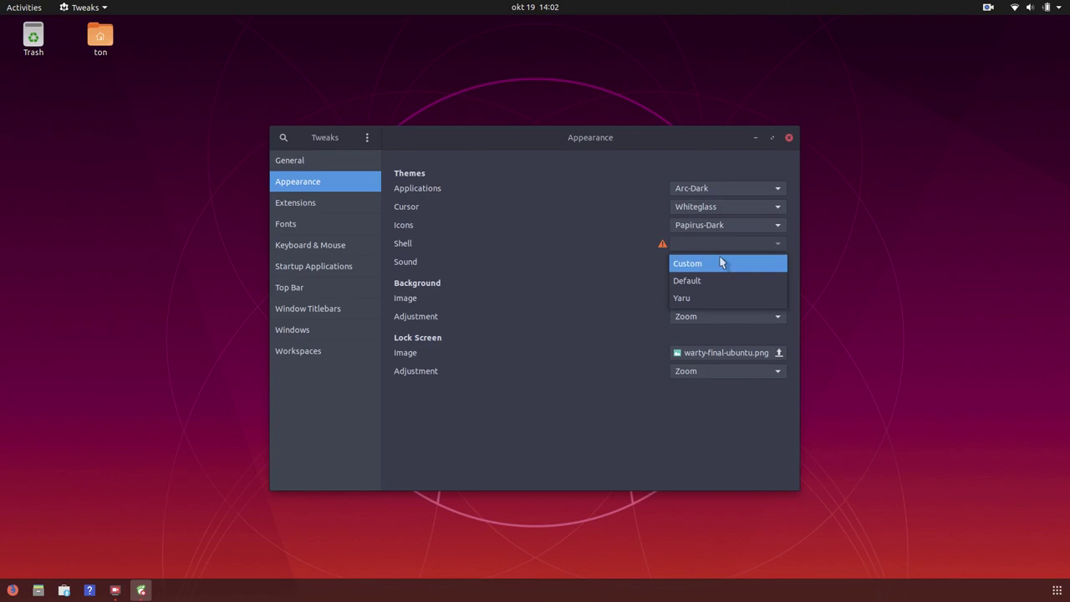
{"action": "left_click", "coordinate": [721, 263]}
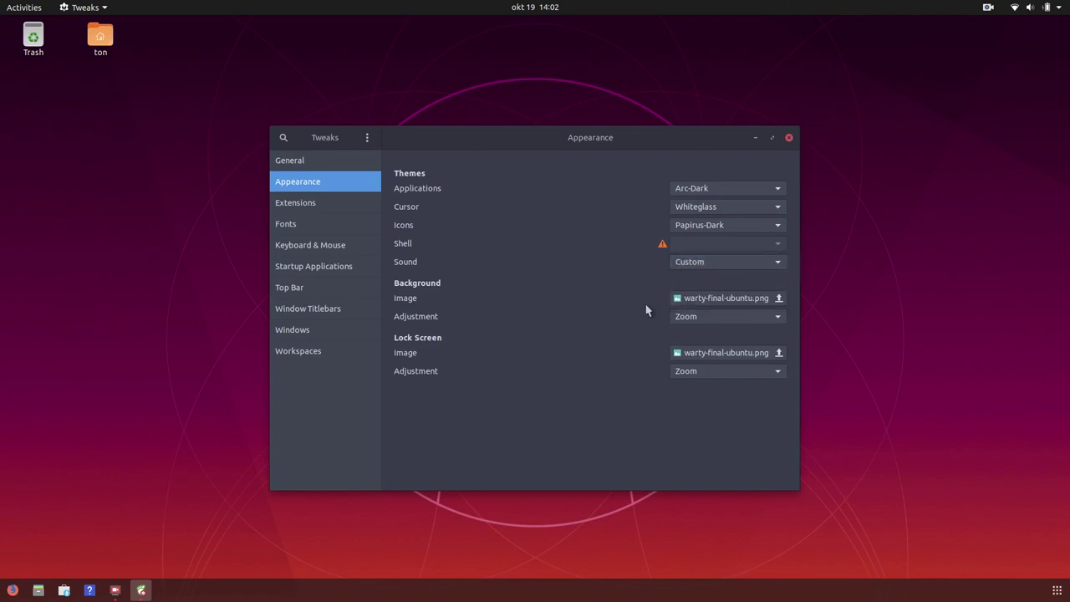
Step: In the Desktop Icons extension settings, hide the personal folder and the trash icon from the desktop
{"action": "left_click", "coordinate": [339, 209]}
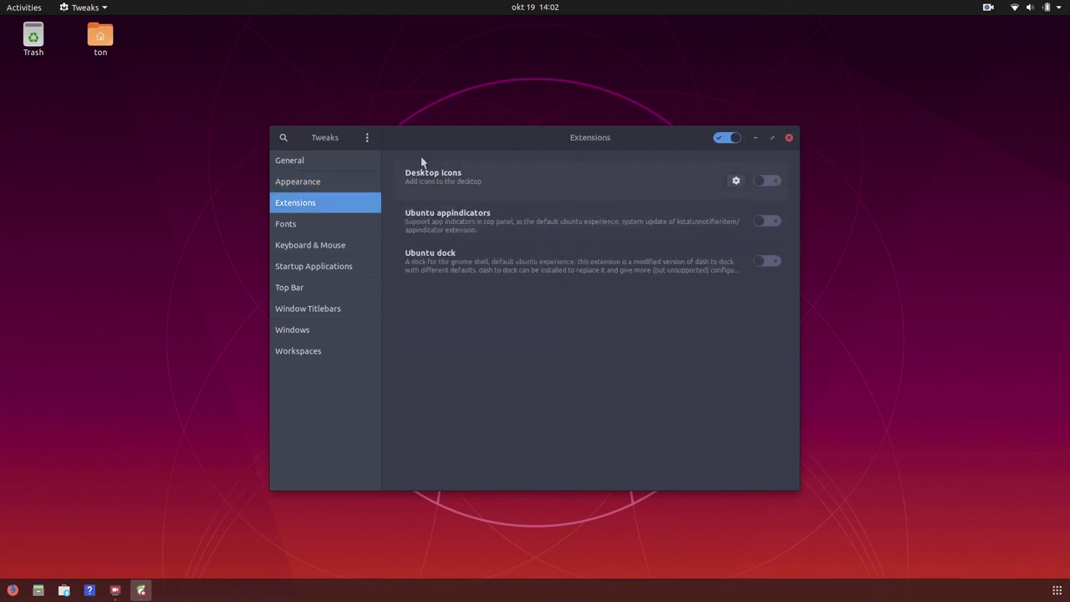
{"action": "left_click", "coordinate": [736, 181]}
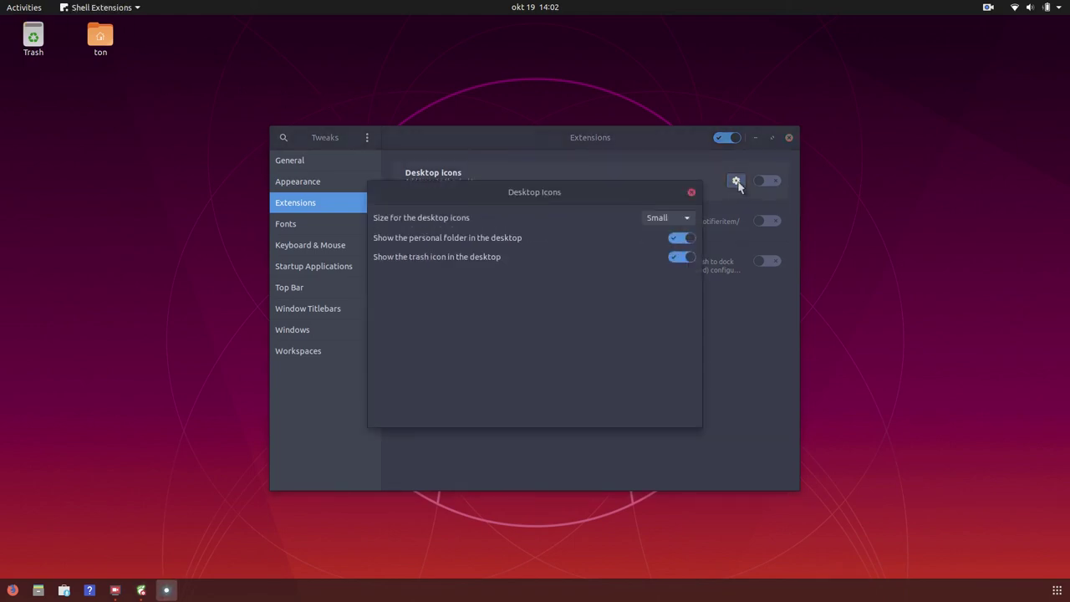
{"action": "left_click", "coordinate": [681, 237]}
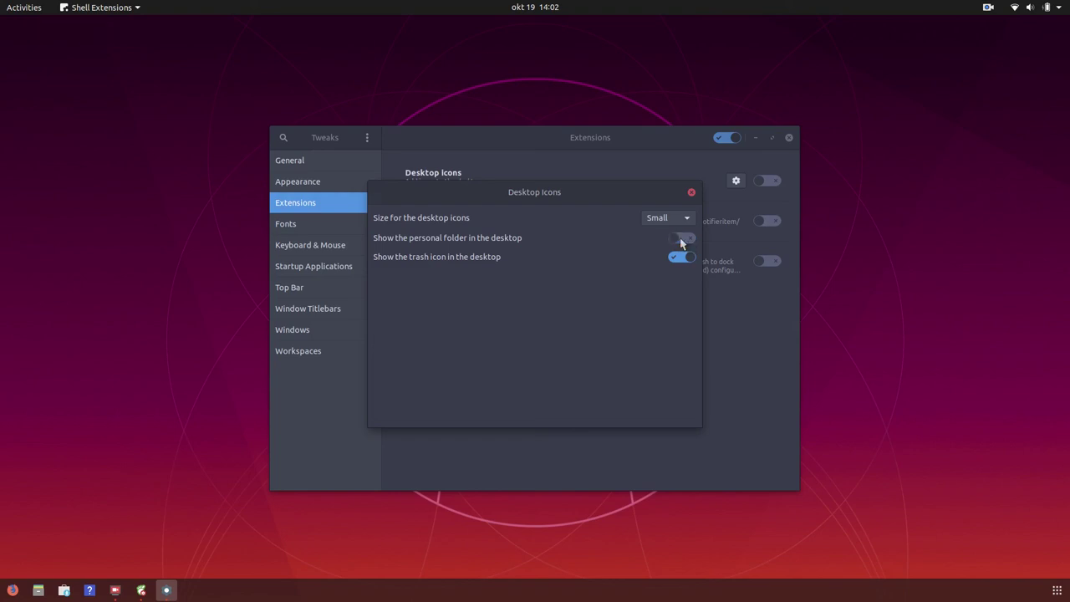
{"action": "left_click", "coordinate": [676, 257]}
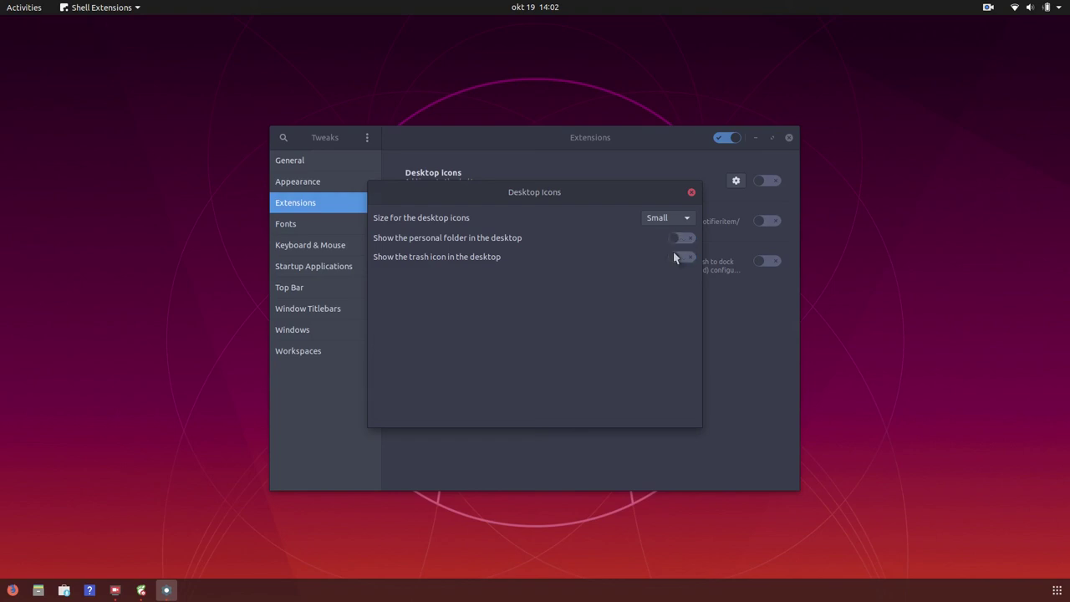
{"action": "left_click", "coordinate": [691, 192]}
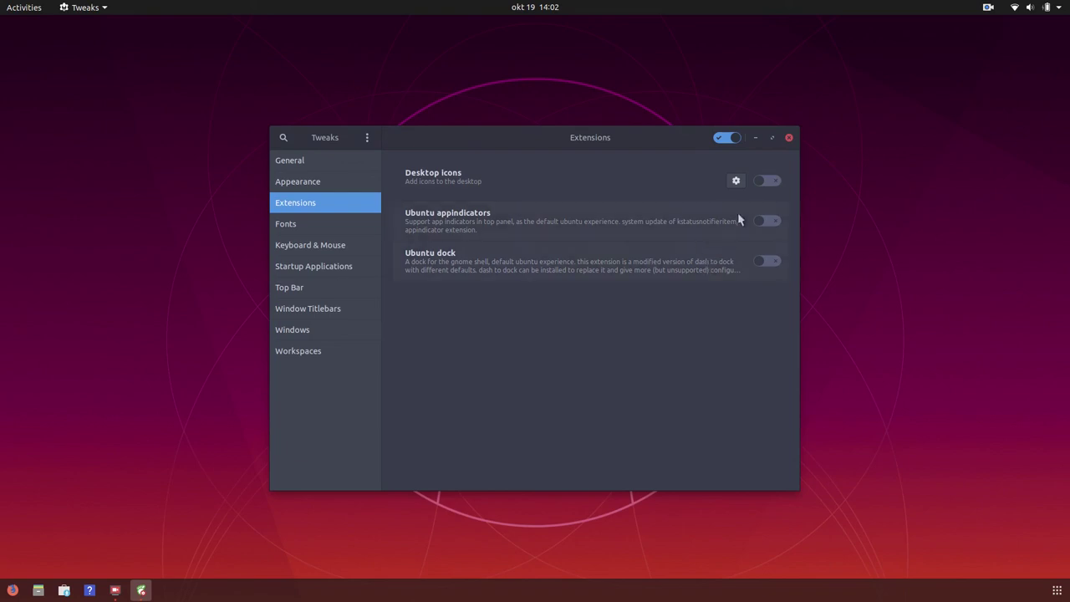
Step: Enable the Desktop Icons extension and show the personal folder and trash icon on the desktop
{"action": "left_click", "coordinate": [777, 182]}
{"action": "left_click", "coordinate": [736, 180]}
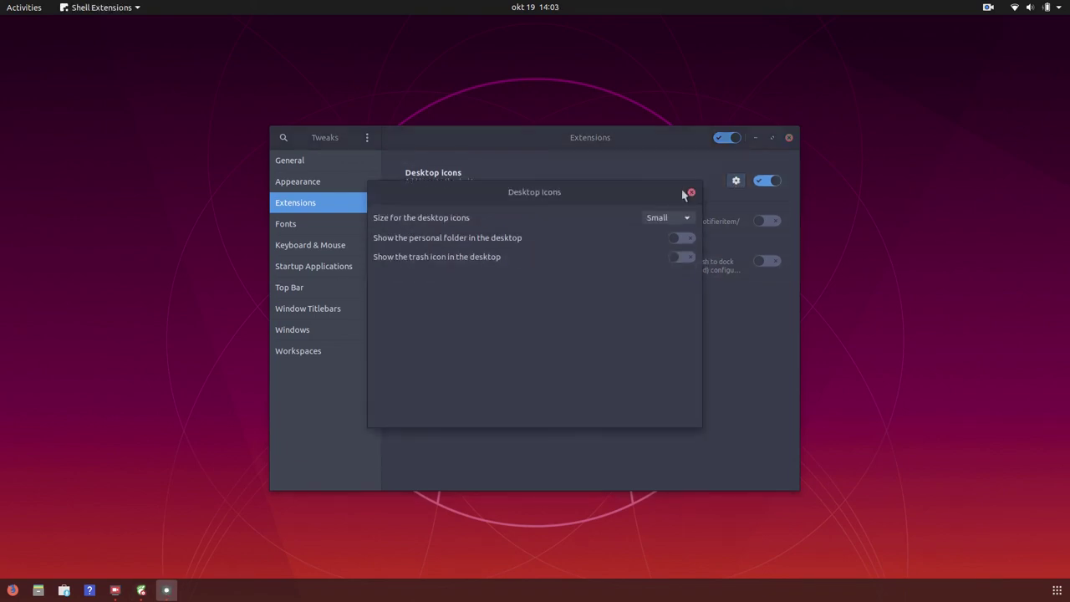
{"action": "left_click", "coordinate": [682, 239]}
{"action": "left_click", "coordinate": [684, 256]}
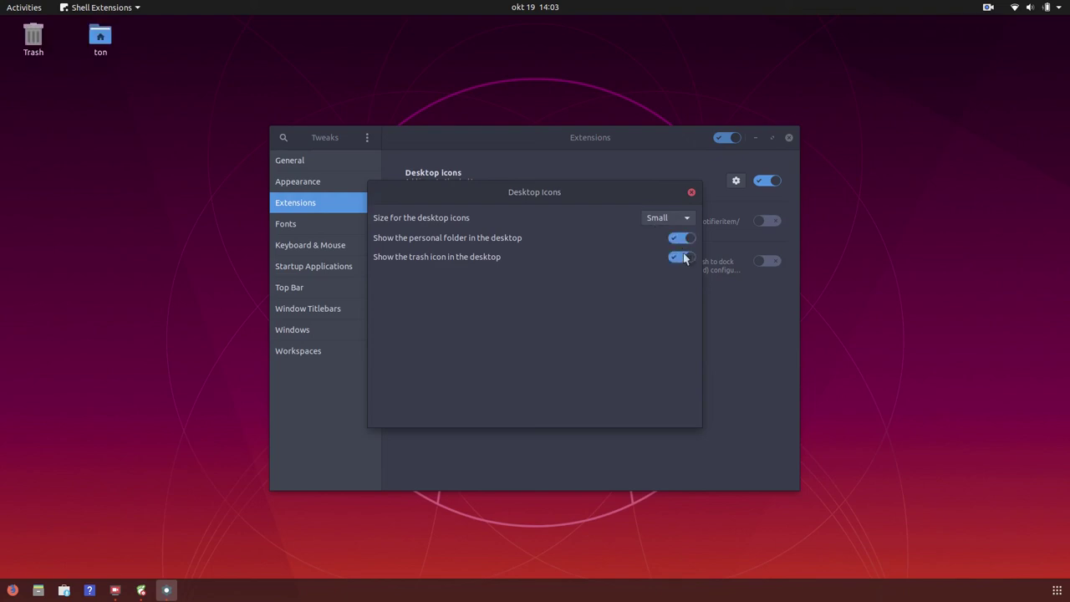
{"action": "left_click", "coordinate": [691, 192]}
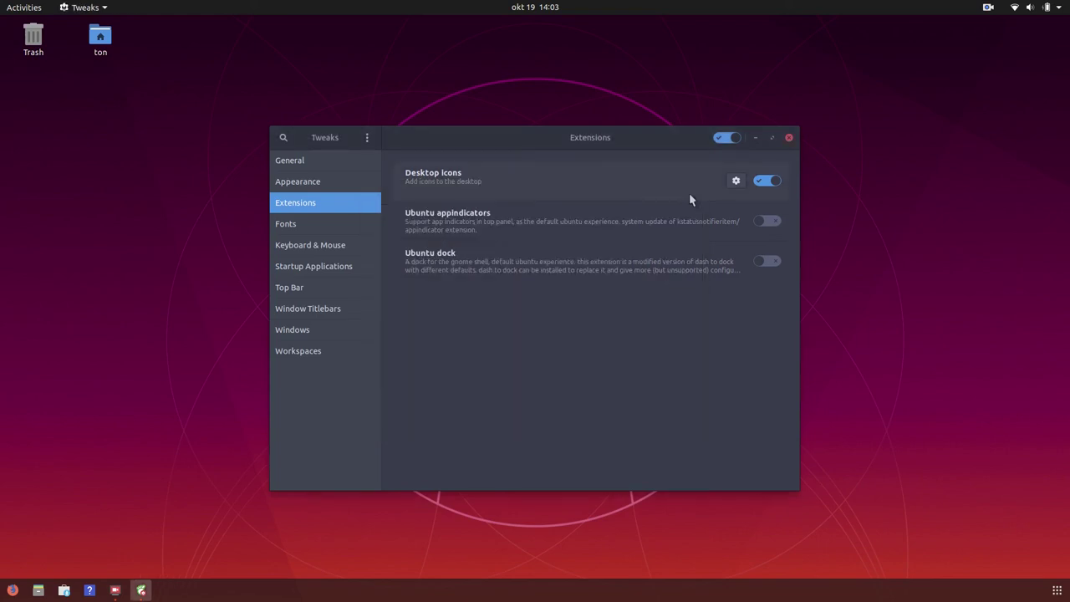
Step: Disable the Desktop Icons extension again and turn off its personal folder and trash icons
{"action": "left_click", "coordinate": [761, 187]}
{"action": "left_click", "coordinate": [736, 182]}
{"action": "left_click", "coordinate": [679, 239]}
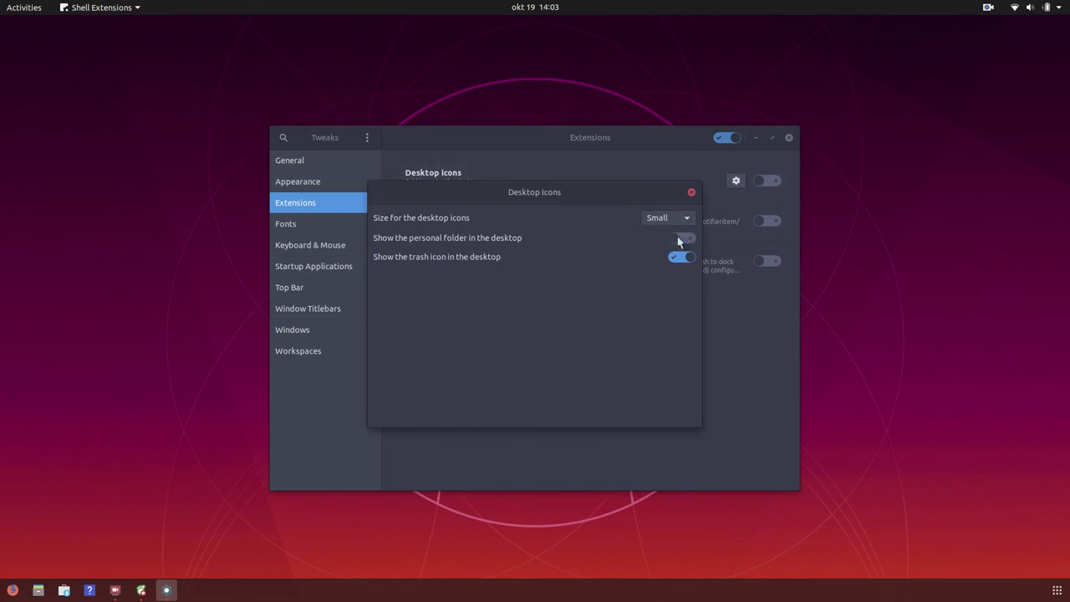
{"action": "left_click", "coordinate": [679, 258]}
{"action": "left_click", "coordinate": [691, 193]}
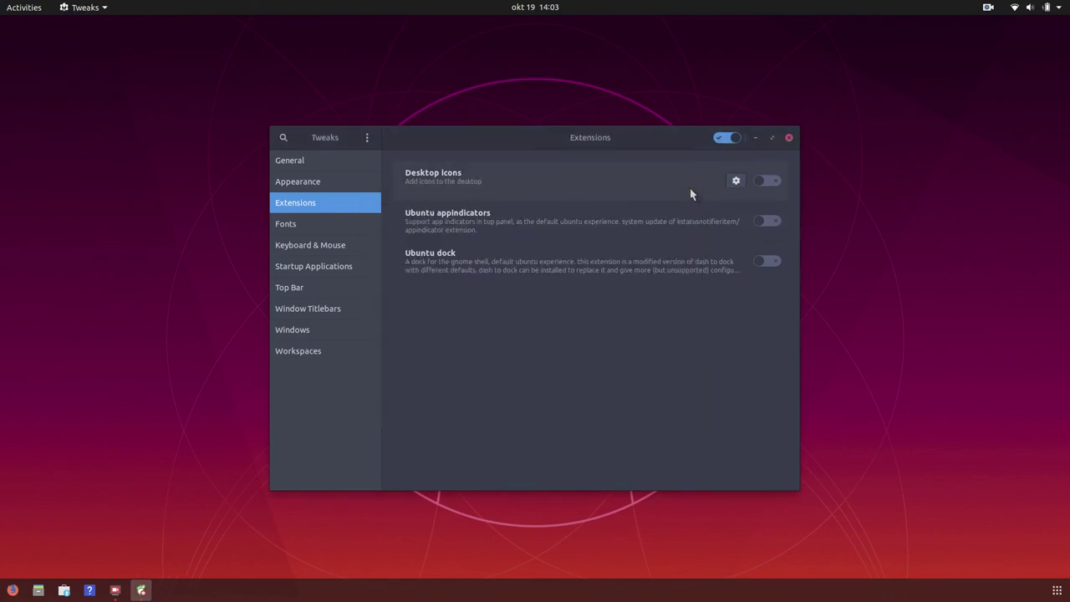
Step: Look through the fonts, keyboard and startup settings, and enable battery percentage, weekday and week numbers for the top bar
{"action": "left_click", "coordinate": [356, 219]}
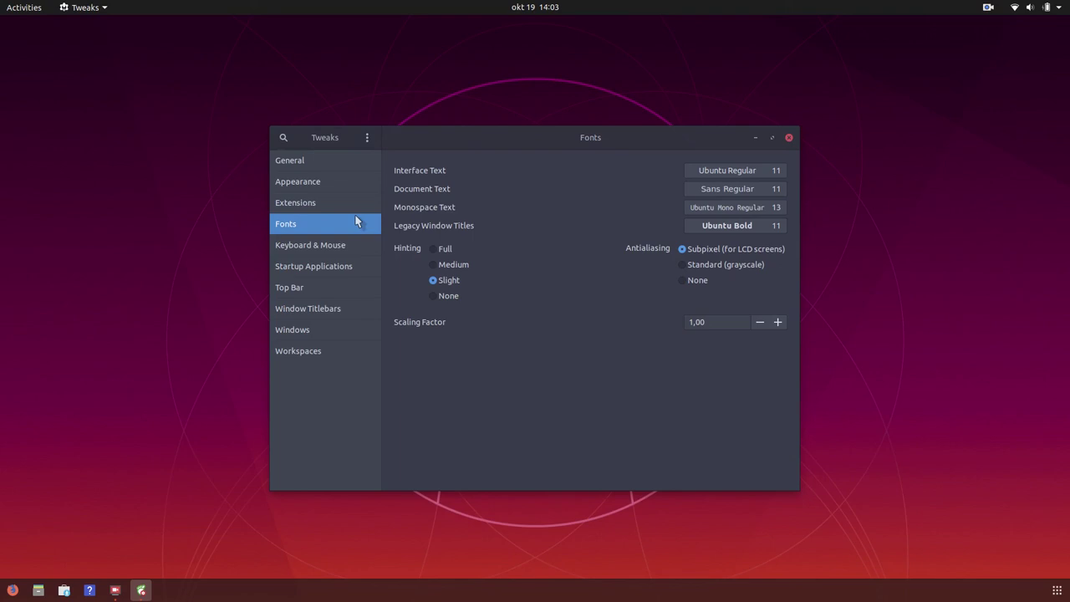
{"action": "left_click", "coordinate": [332, 259]}
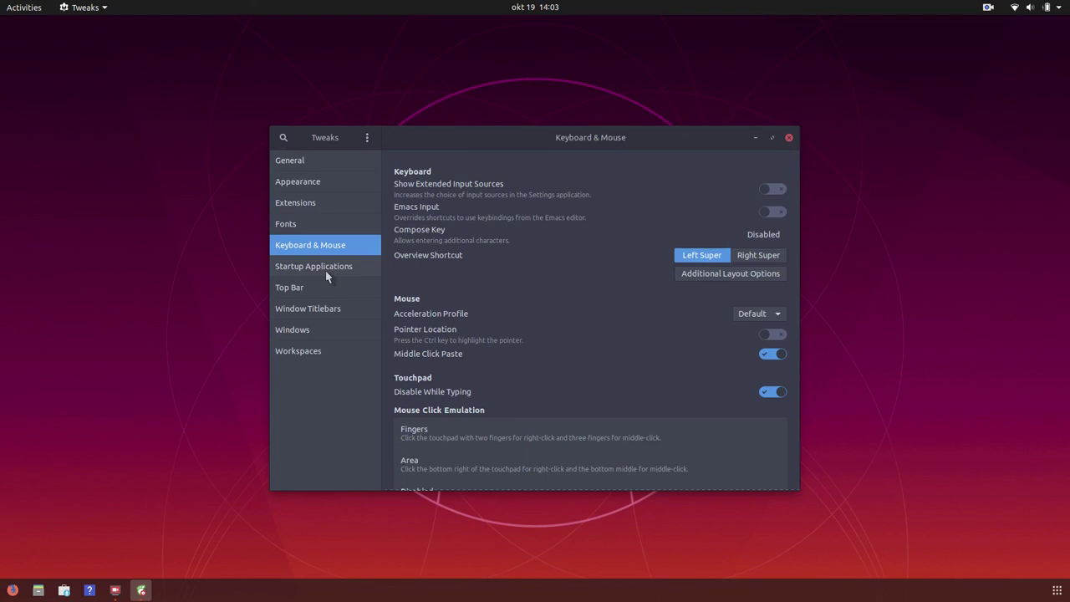
{"action": "left_click", "coordinate": [327, 269]}
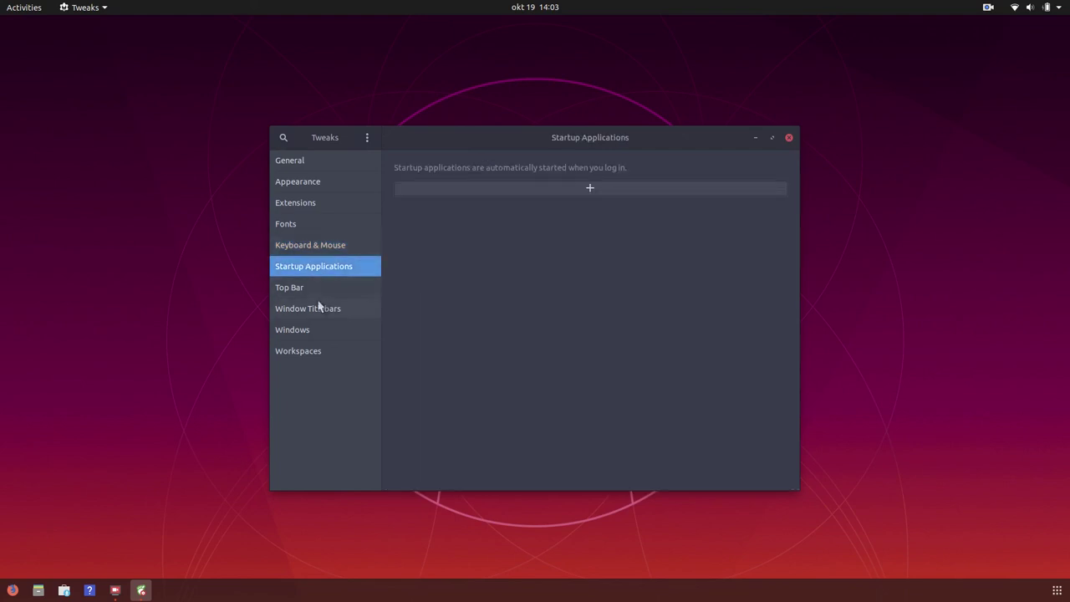
{"action": "left_click", "coordinate": [321, 288]}
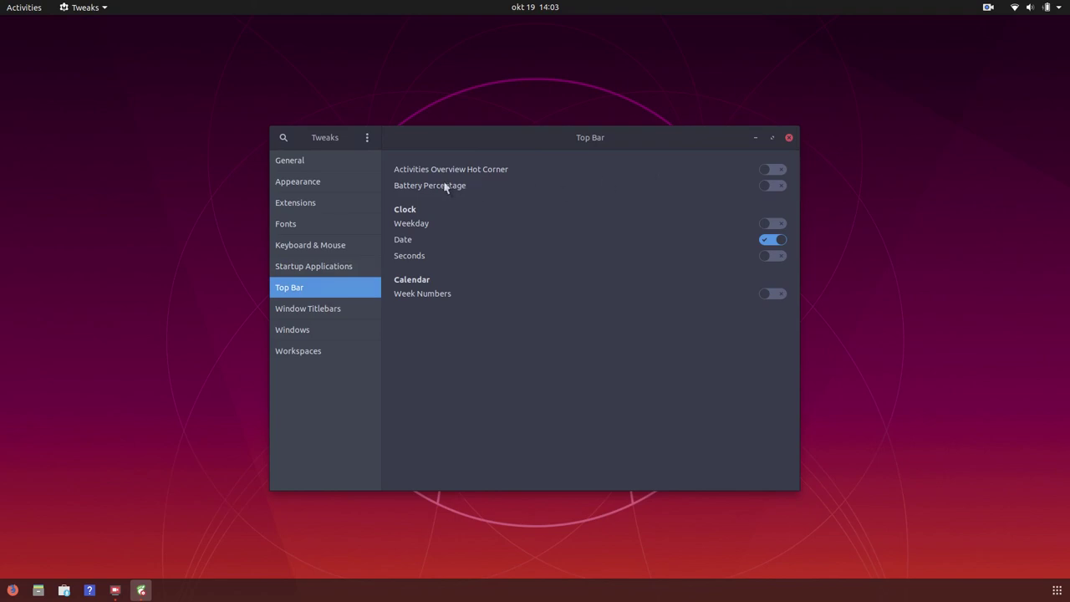
{"action": "left_click", "coordinate": [776, 187]}
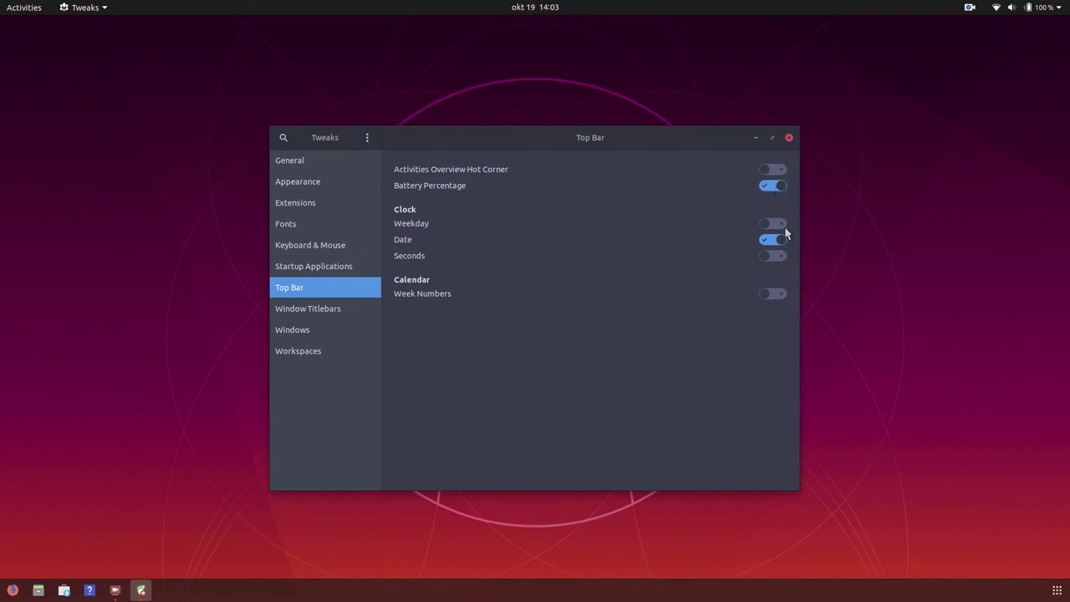
{"action": "left_click", "coordinate": [772, 224]}
{"action": "left_click", "coordinate": [777, 296]}
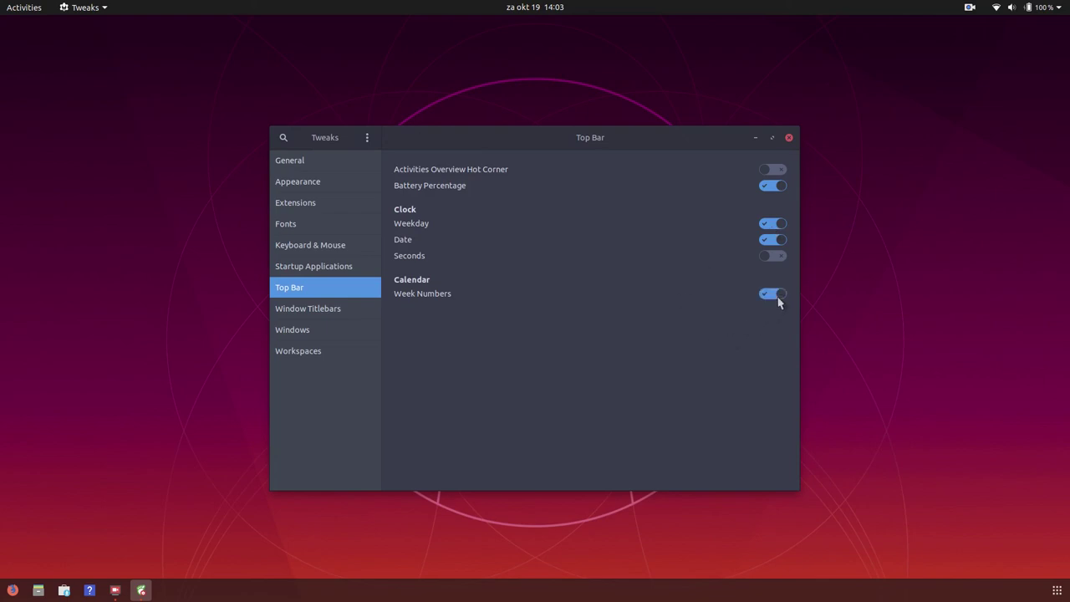
Step: Enable Center New Windows in the window settings, look over the titlebar and workspace options, and close Tweaks
{"action": "left_click", "coordinate": [345, 315]}
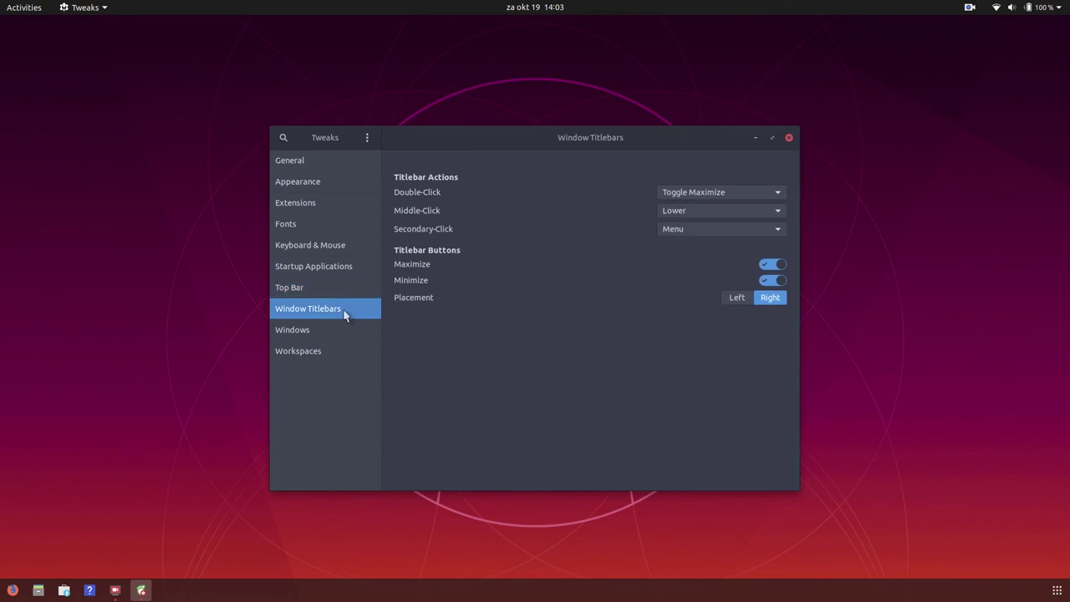
{"action": "left_click", "coordinate": [315, 330]}
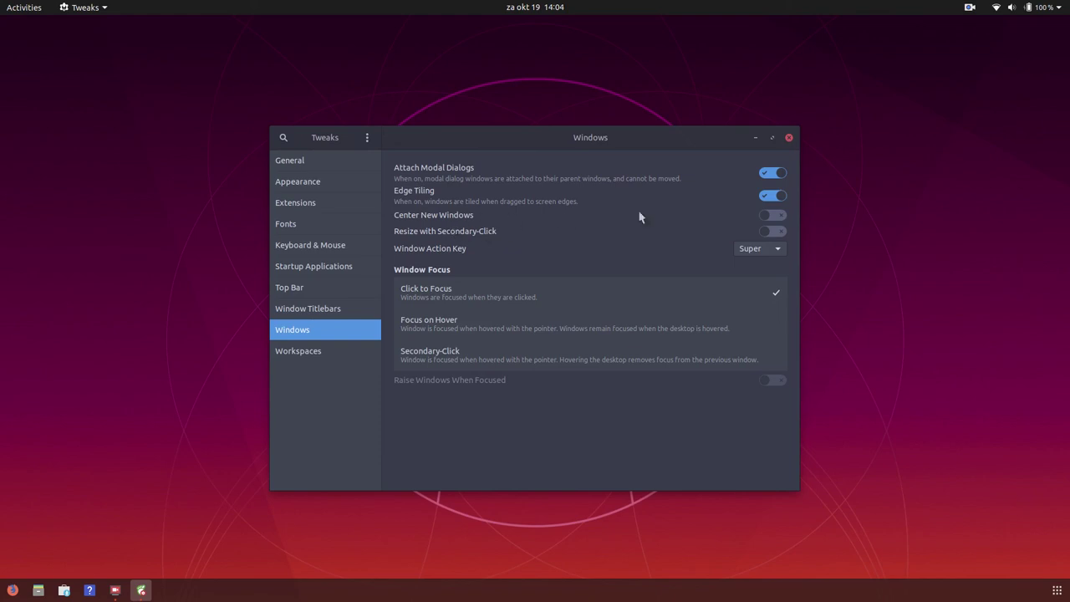
{"action": "left_click", "coordinate": [775, 219]}
{"action": "left_click", "coordinate": [343, 352]}
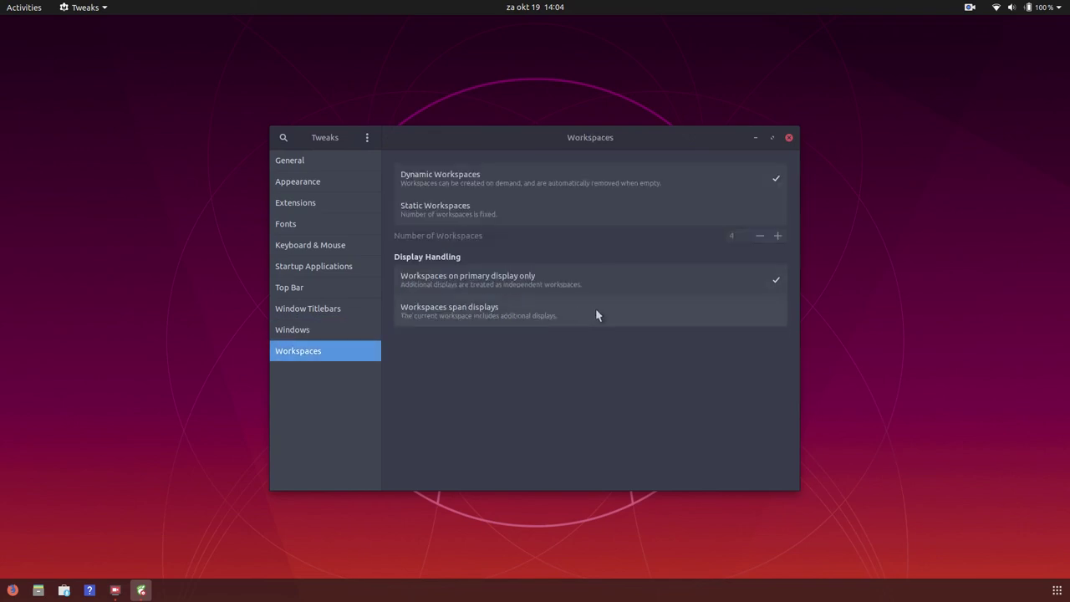
{"action": "left_click", "coordinate": [788, 138]}
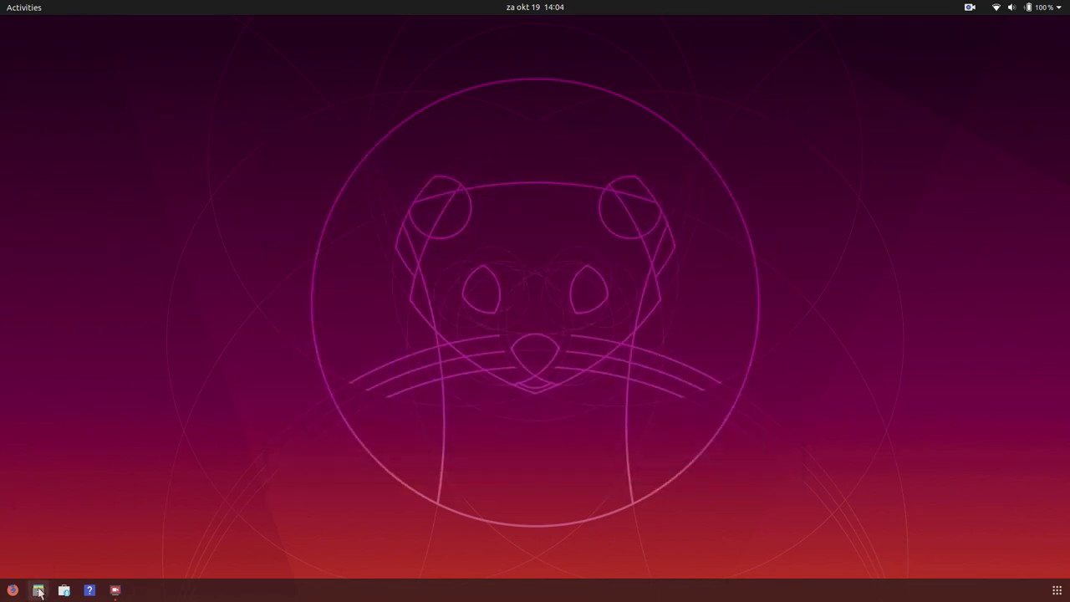
Step: View the home folder in Files and close it, and page through all installed applications before returning to the desktop
{"action": "left_click", "coordinate": [39, 591]}
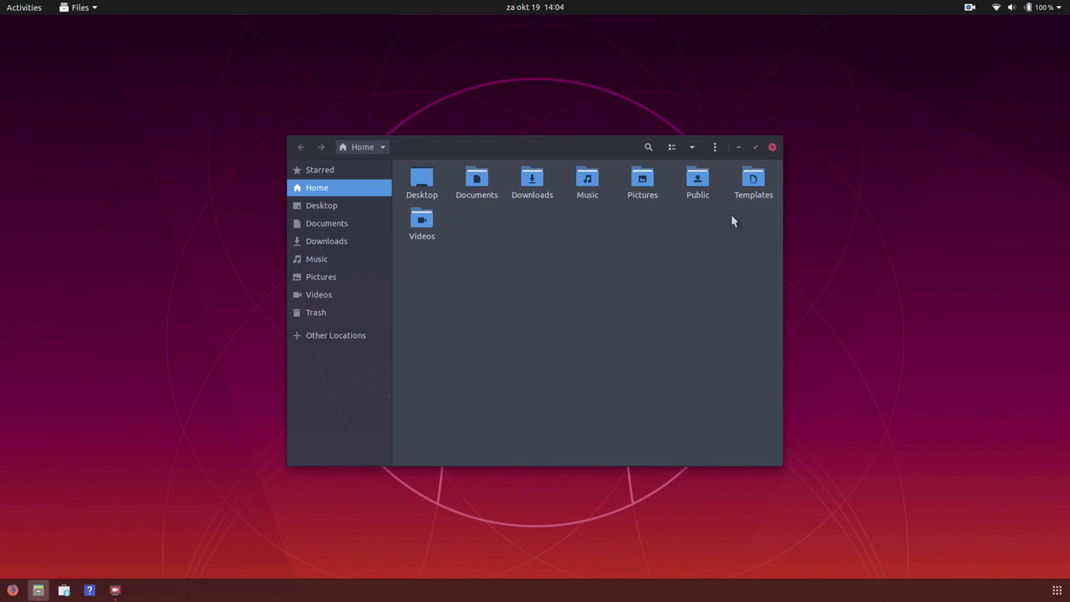
{"action": "left_click", "coordinate": [773, 147]}
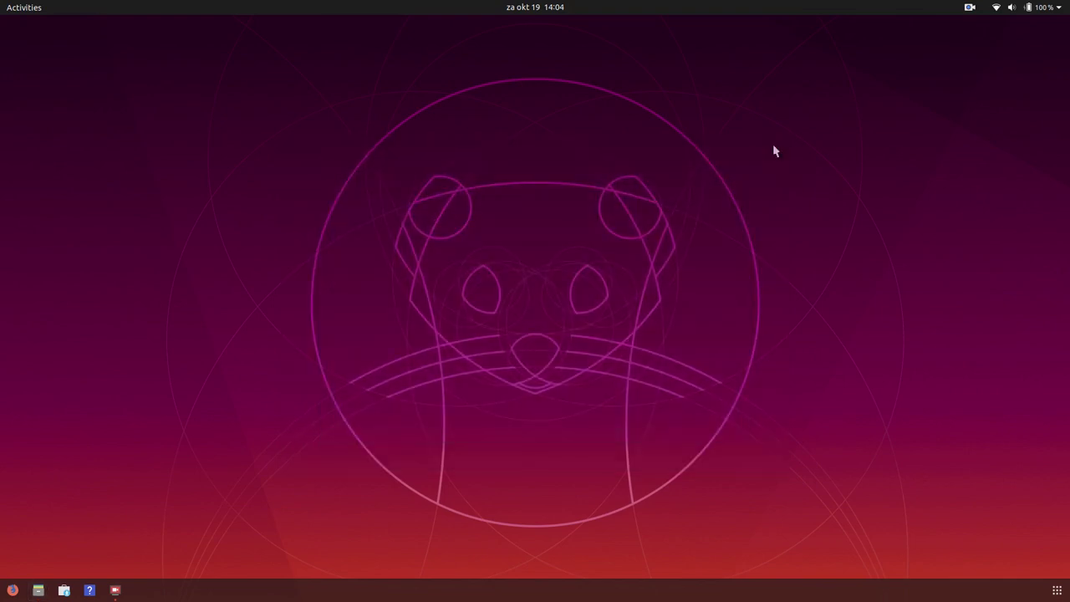
{"action": "key", "text": "super+a"}
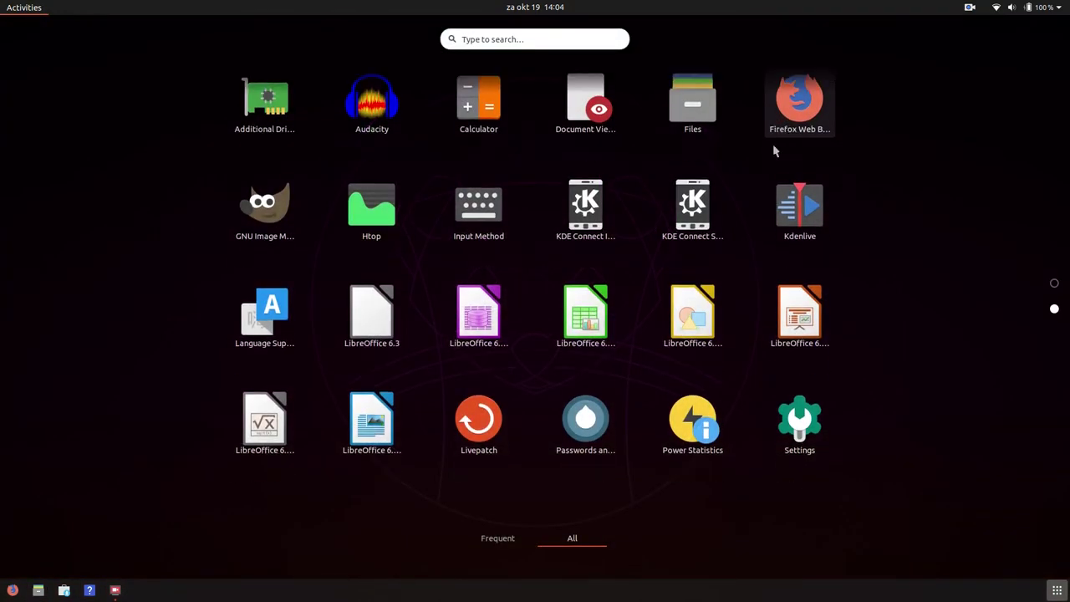
{"action": "scroll", "coordinate": [775, 149], "scroll_direction": "down", "scroll_amount": 1}
{"action": "scroll", "coordinate": [775, 149], "scroll_direction": "up", "scroll_amount": 1}
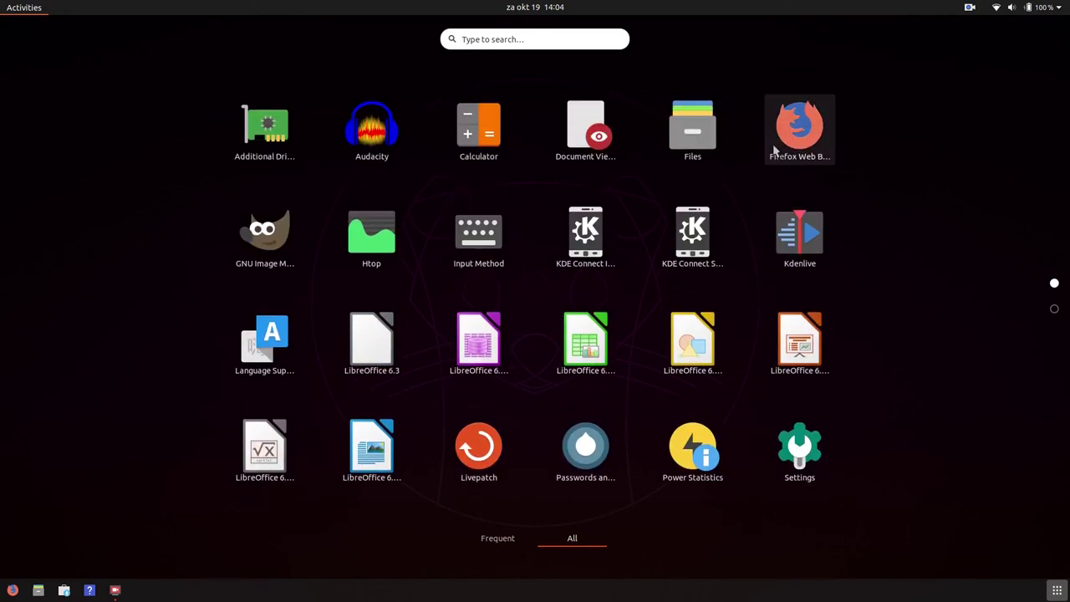
{"action": "scroll", "coordinate": [774, 149], "scroll_direction": "down", "scroll_amount": 1}
{"action": "scroll", "coordinate": [774, 149], "scroll_direction": "up", "scroll_amount": 1}
{"action": "scroll", "coordinate": [774, 149], "scroll_direction": "down", "scroll_amount": 1}
{"action": "scroll", "coordinate": [774, 149], "scroll_direction": "up", "scroll_amount": 1}
{"action": "key", "text": "Escape"}
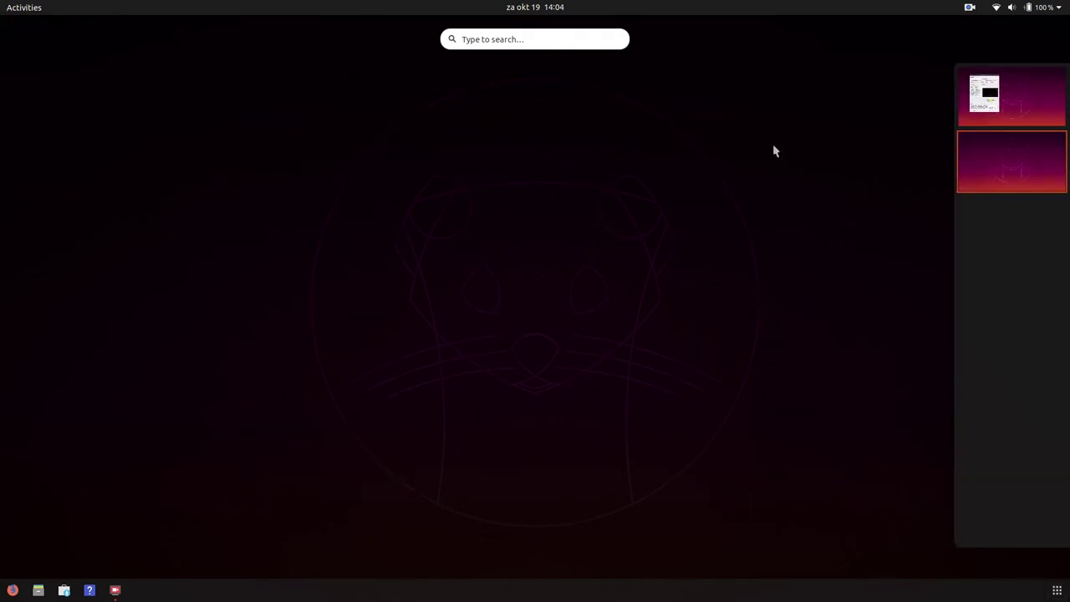
{"action": "key", "text": "Escape"}
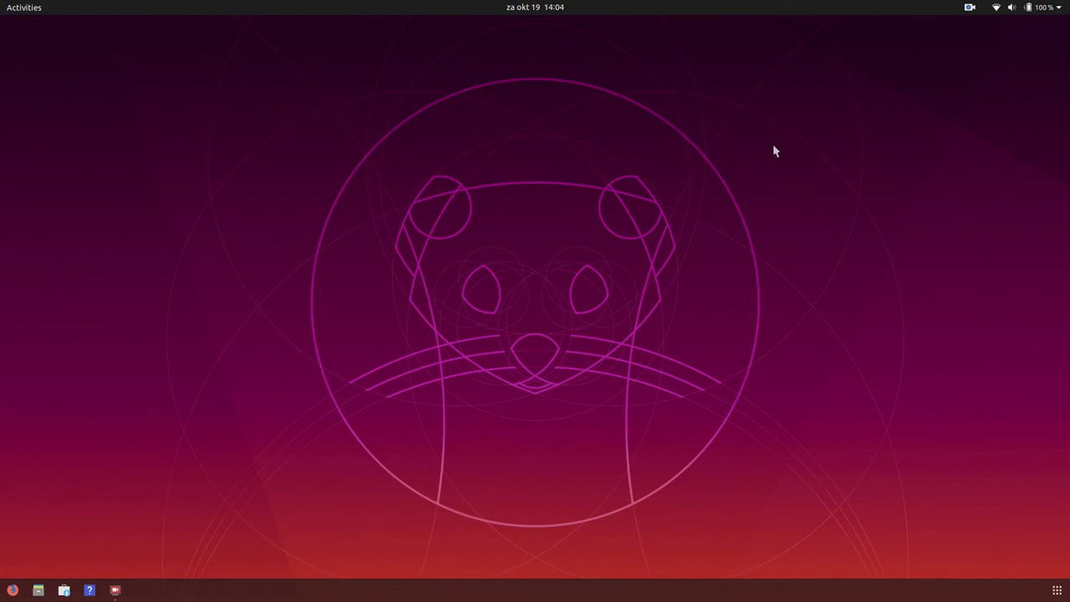